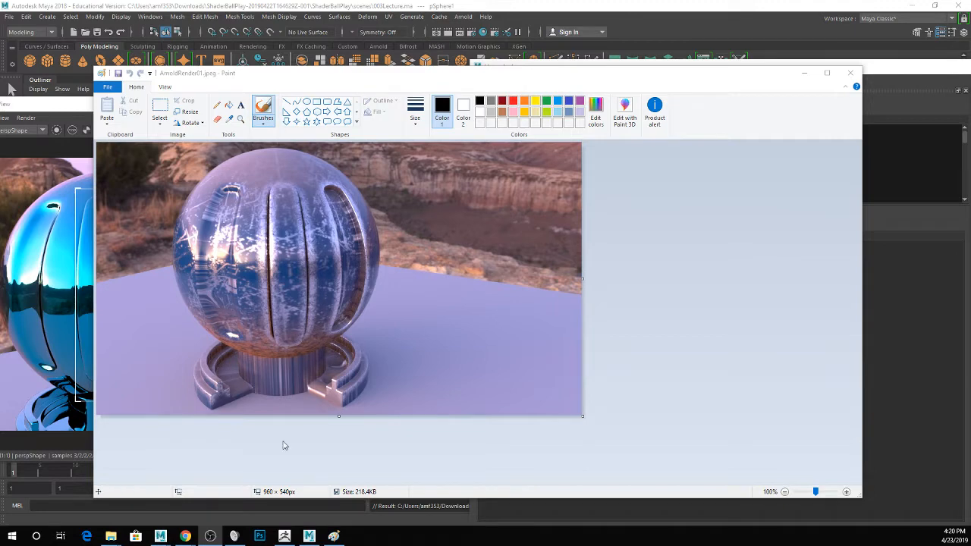
- Open ArnoldRender01_Head.jpeg from the images folder in Paint and move its window clear of the first render
{"action": "mouse_move", "coordinate": [112, 540]}
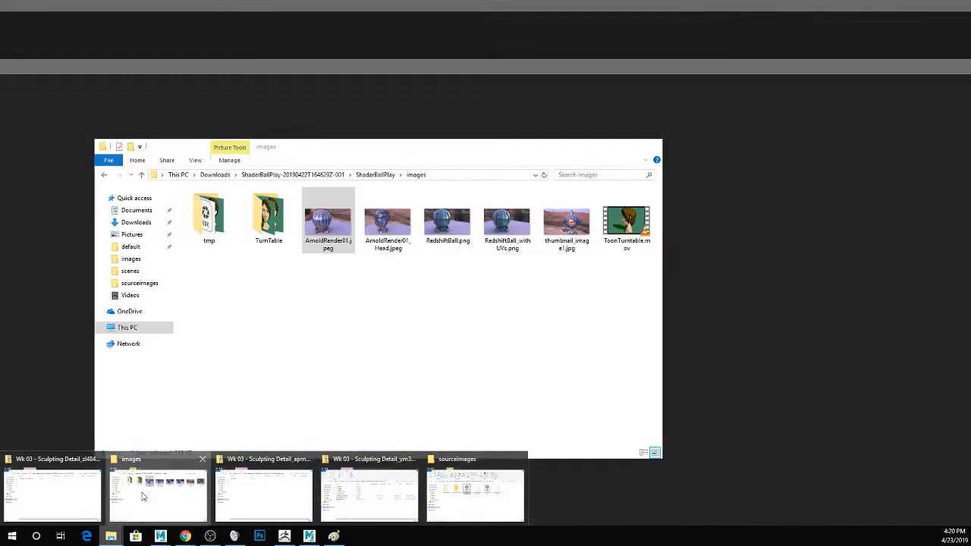
{"action": "left_click", "coordinate": [144, 493]}
{"action": "right_click", "coordinate": [392, 235]}
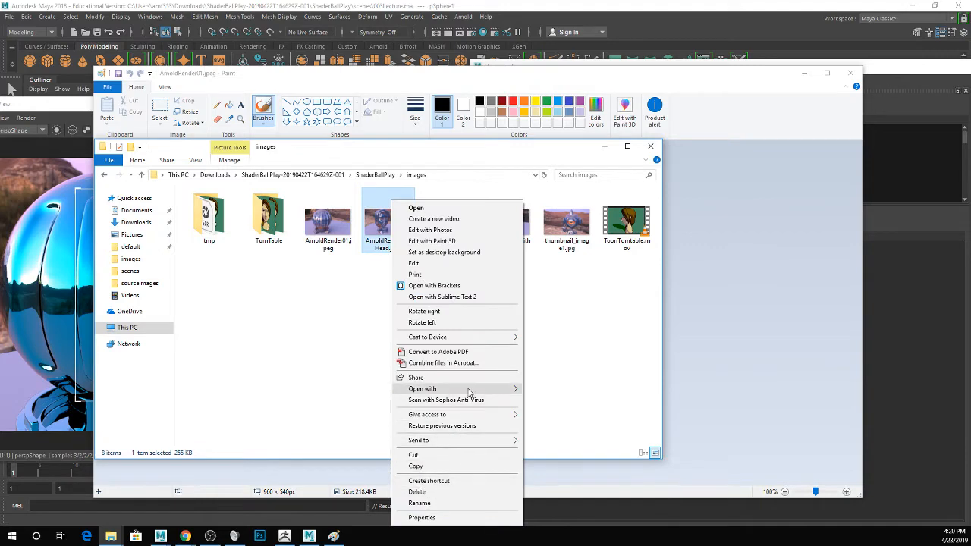
{"action": "mouse_move", "coordinate": [455, 388]}
{"action": "left_click", "coordinate": [552, 424]}
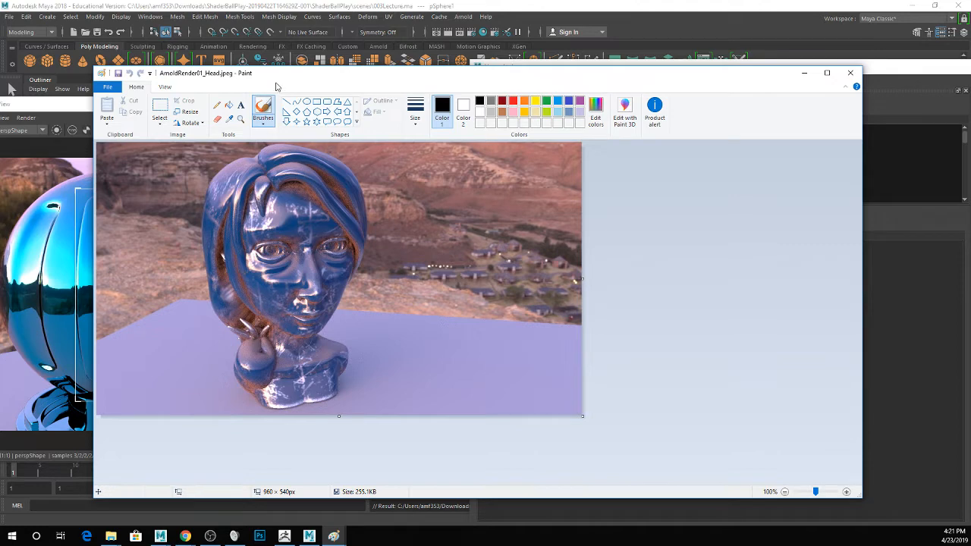
{"action": "left_click_drag", "start_coordinate": [408, 79], "coordinate": [523, 82]}
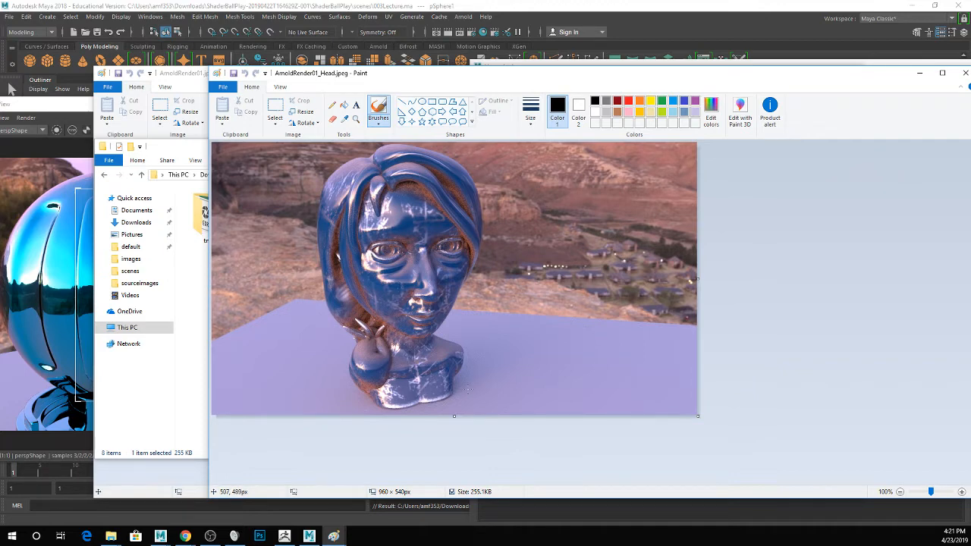
- Open thumbnail_image1.jpg from the images folder in Paint and view the robot render down to its lower edge
{"action": "left_click", "coordinate": [111, 537]}
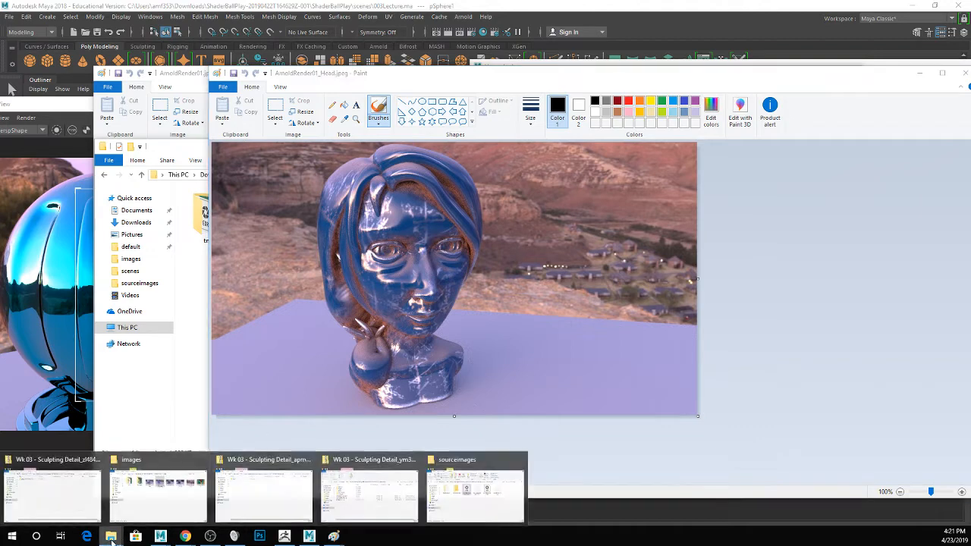
{"action": "left_click", "coordinate": [155, 490]}
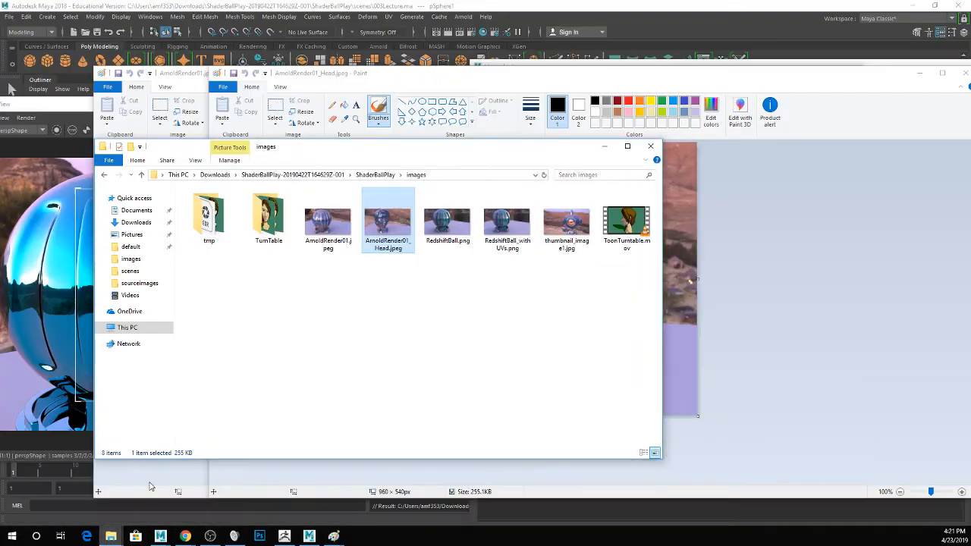
{"action": "right_click", "coordinate": [583, 239]}
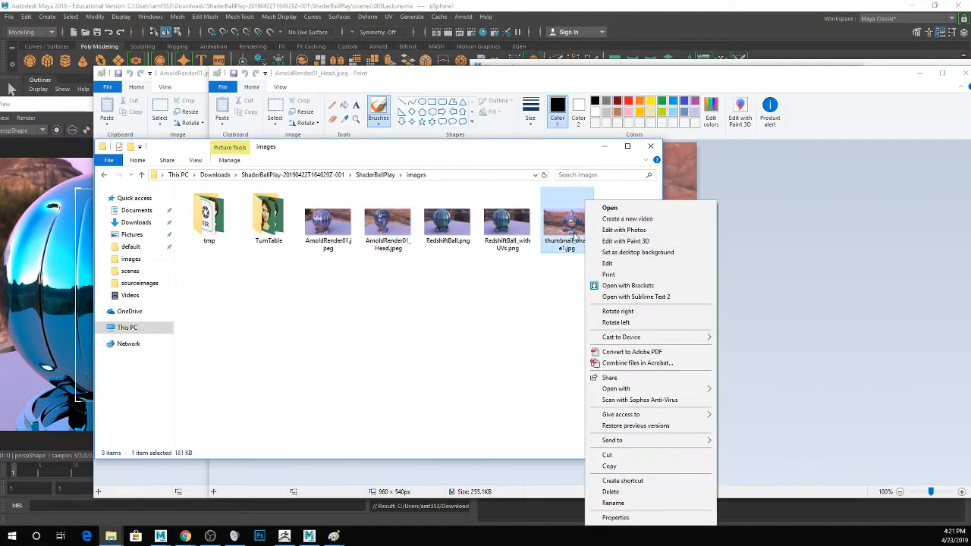
{"action": "mouse_move", "coordinate": [645, 388]}
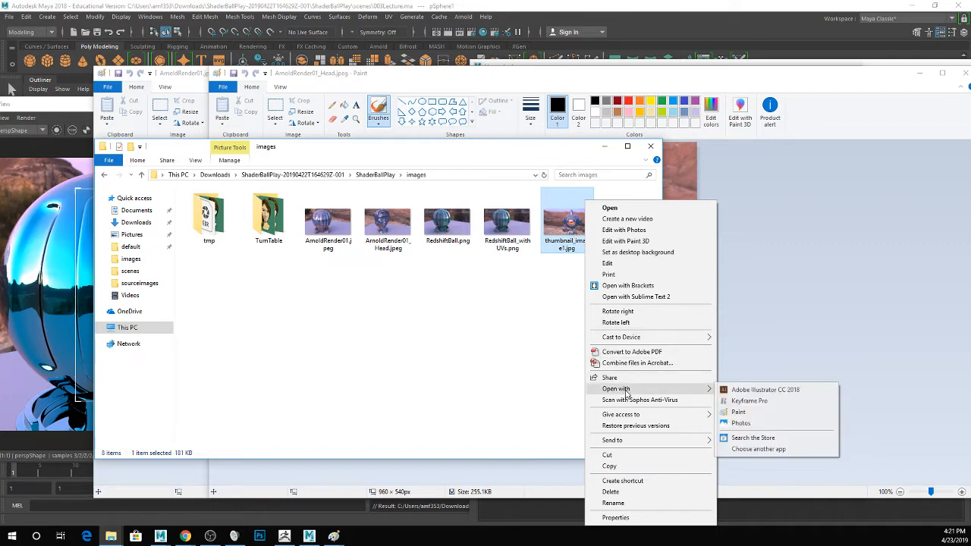
{"action": "left_click", "coordinate": [743, 412]}
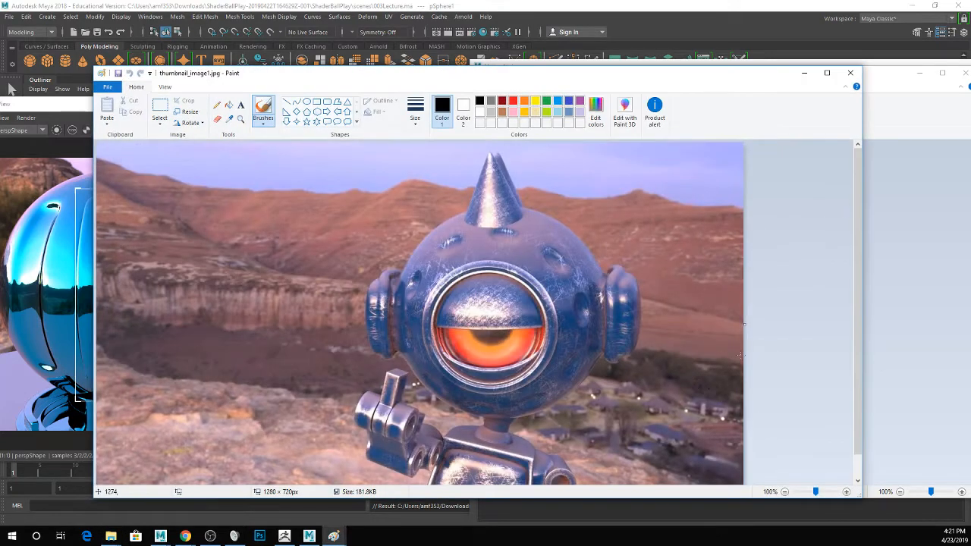
{"action": "scroll", "coordinate": [792, 362], "scroll_direction": "down", "scroll_amount": 2}
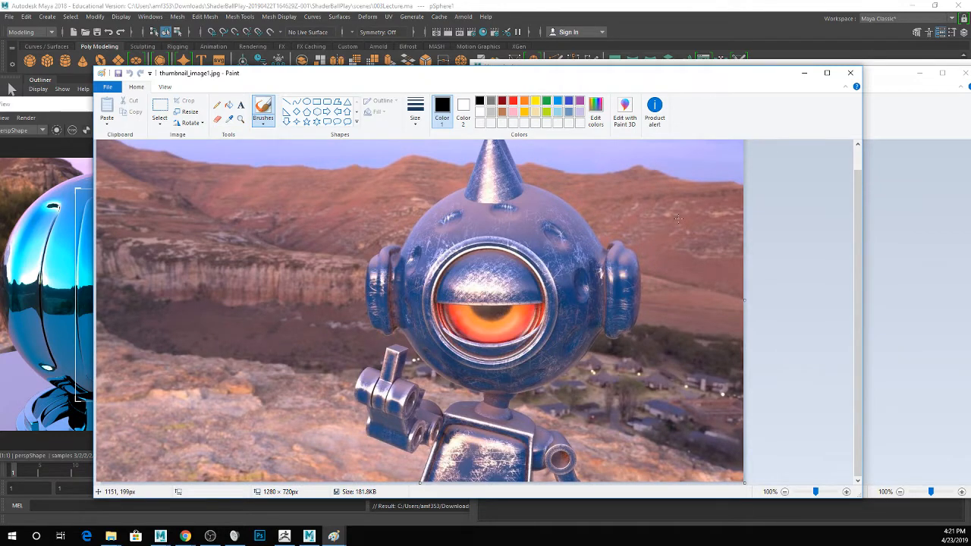
- Close the open render images and minimize the images folder window to get back to Maya
{"action": "left_click", "coordinate": [850, 73]}
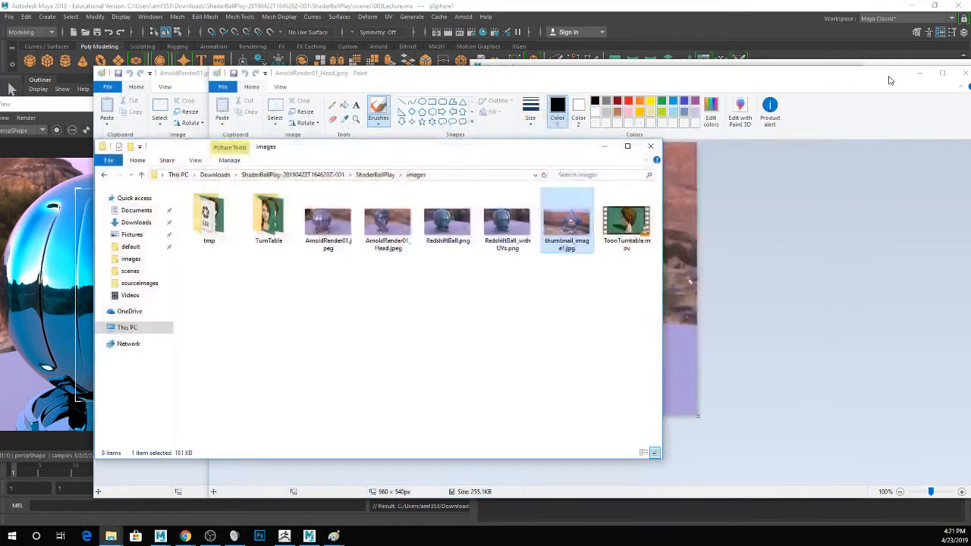
{"action": "left_click", "coordinate": [851, 72]}
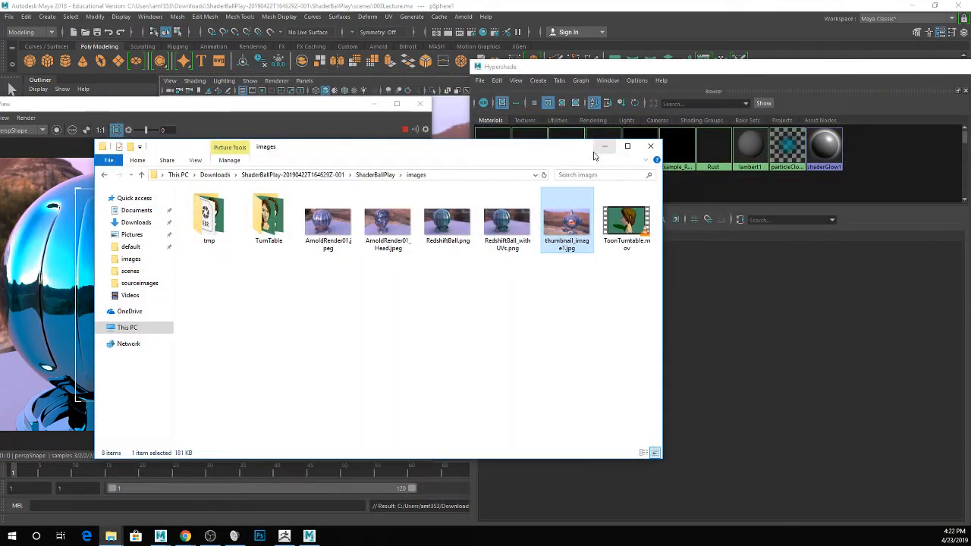
{"action": "left_click", "coordinate": [604, 146]}
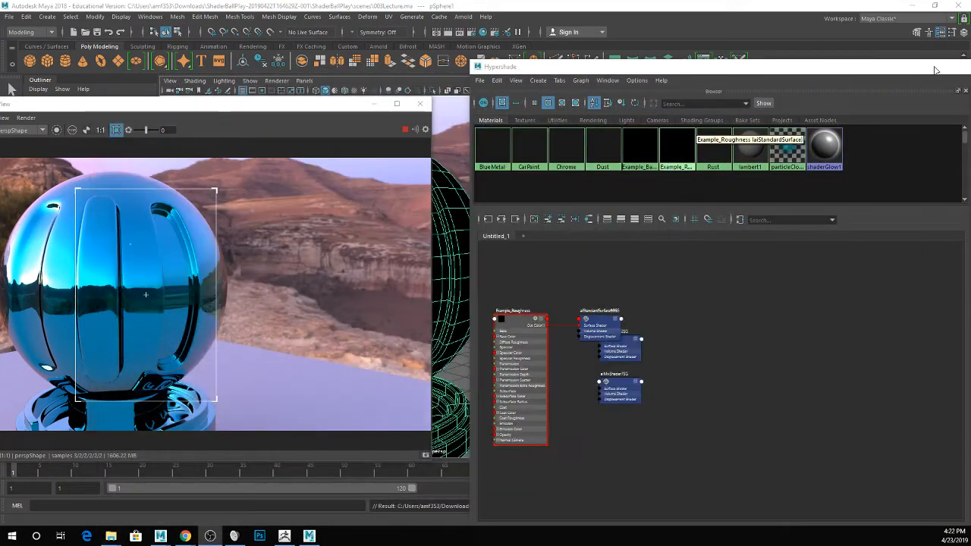
- Arrange the Hypershade and render view windows so part of the shader ball in the viewport stays exposed between them
{"action": "left_click_drag", "start_coordinate": [935, 70], "coordinate": [562, 111]}
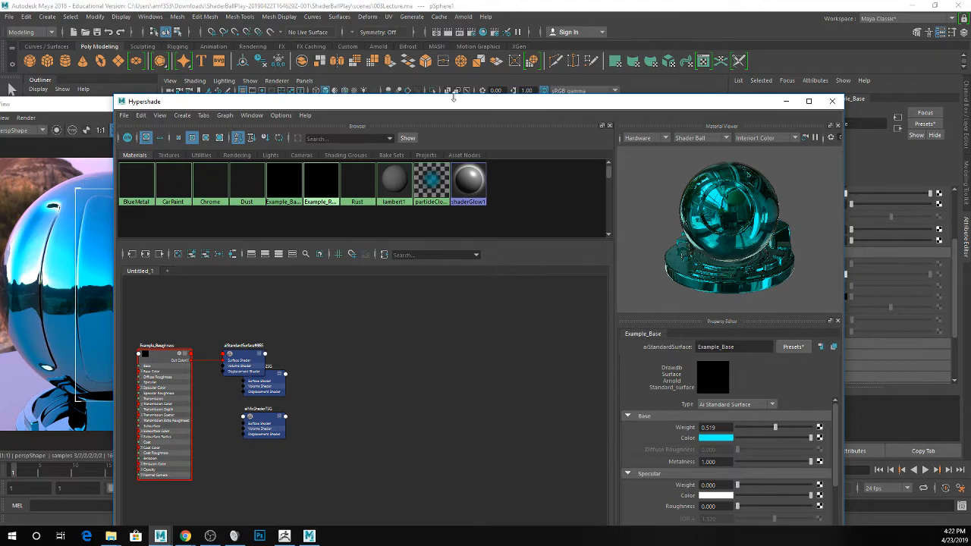
{"action": "left_click_drag", "start_coordinate": [452, 98], "coordinate": [745, 106]}
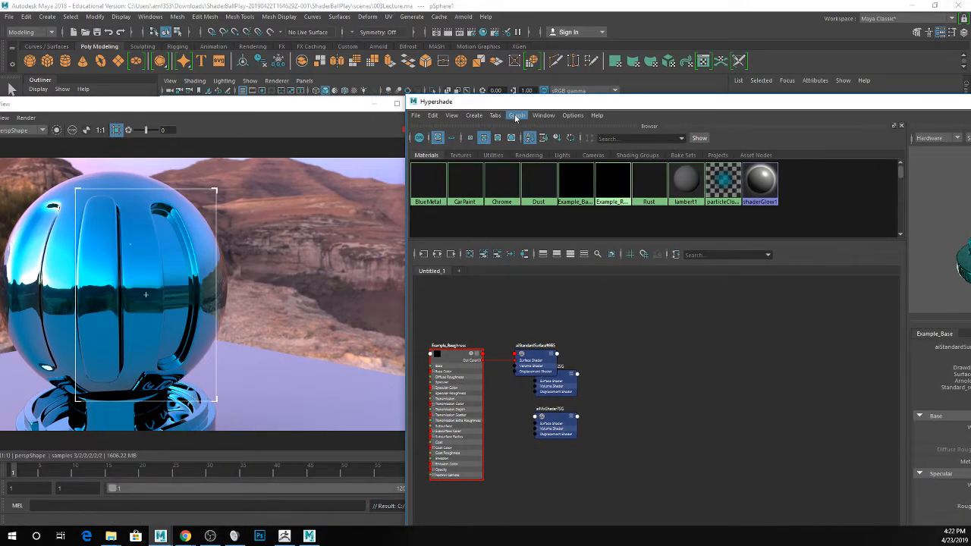
{"action": "left_click_drag", "start_coordinate": [499, 104], "coordinate": [612, 93]}
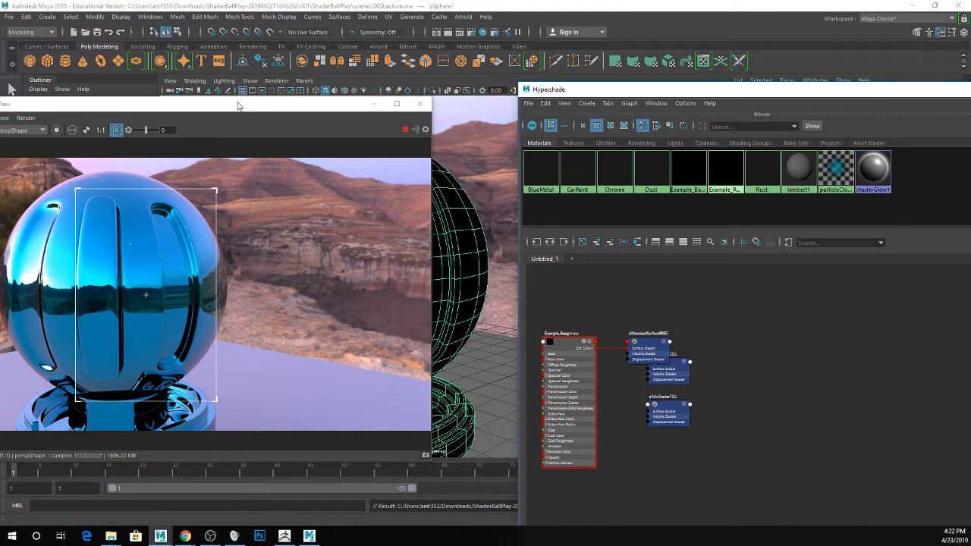
{"action": "left_click_drag", "start_coordinate": [242, 104], "coordinate": [210, 101]}
- Assign the BlueMetal, CarPaint, Chrome and Rust materials one after another to the shader ball, ending on Rust
{"action": "middle_click_drag", "start_coordinate": [527, 186], "coordinate": [448, 239]}
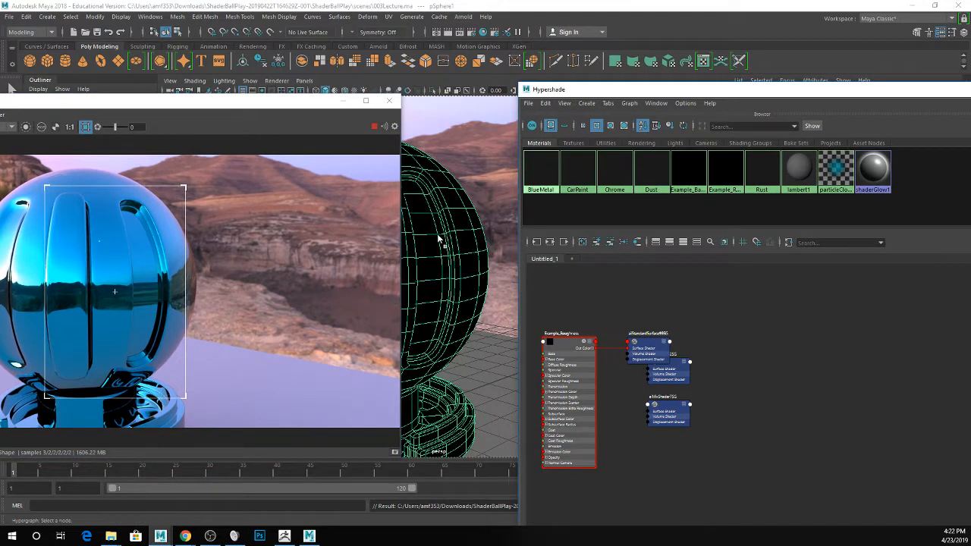
{"action": "middle_click_drag", "start_coordinate": [571, 179], "coordinate": [422, 237]}
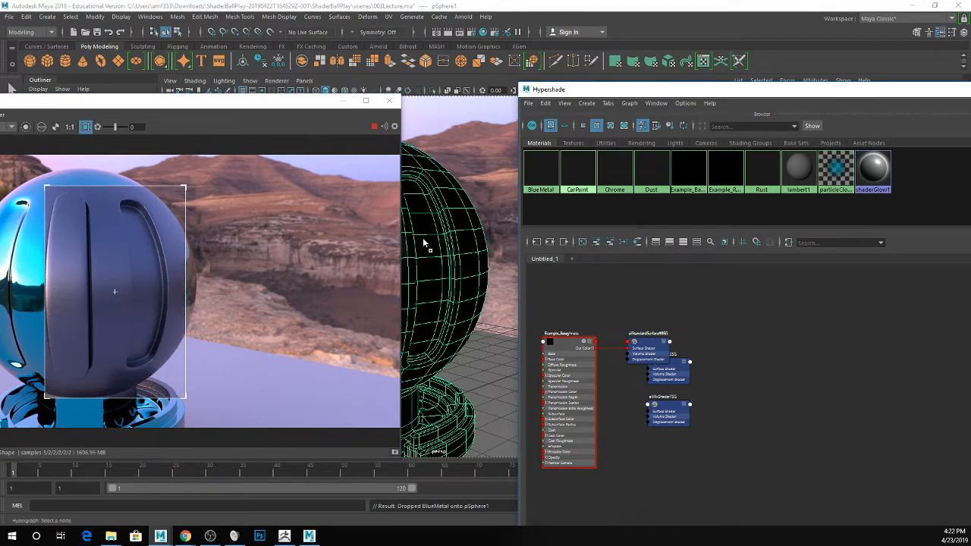
{"action": "middle_click_drag", "start_coordinate": [617, 177], "coordinate": [437, 239]}
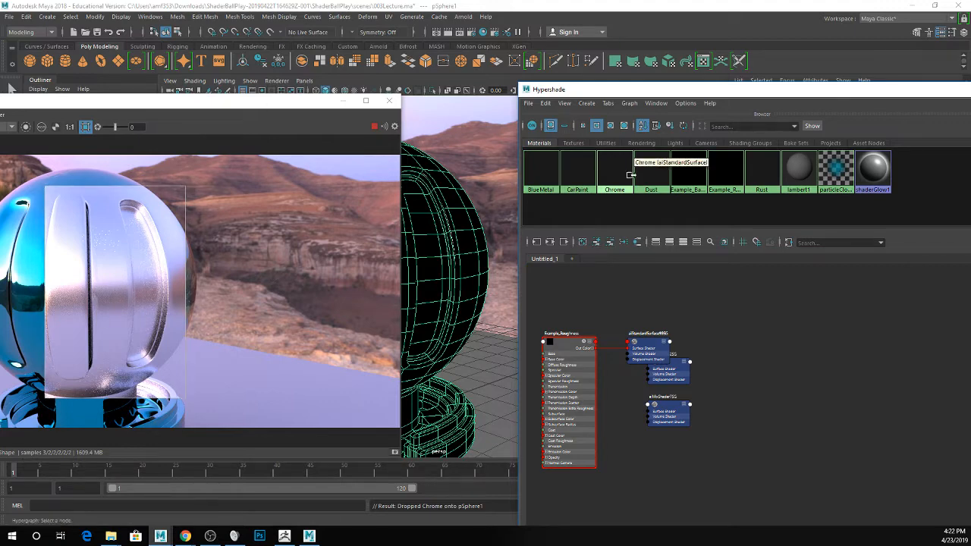
{"action": "middle_click_drag", "start_coordinate": [750, 174], "coordinate": [455, 266]}
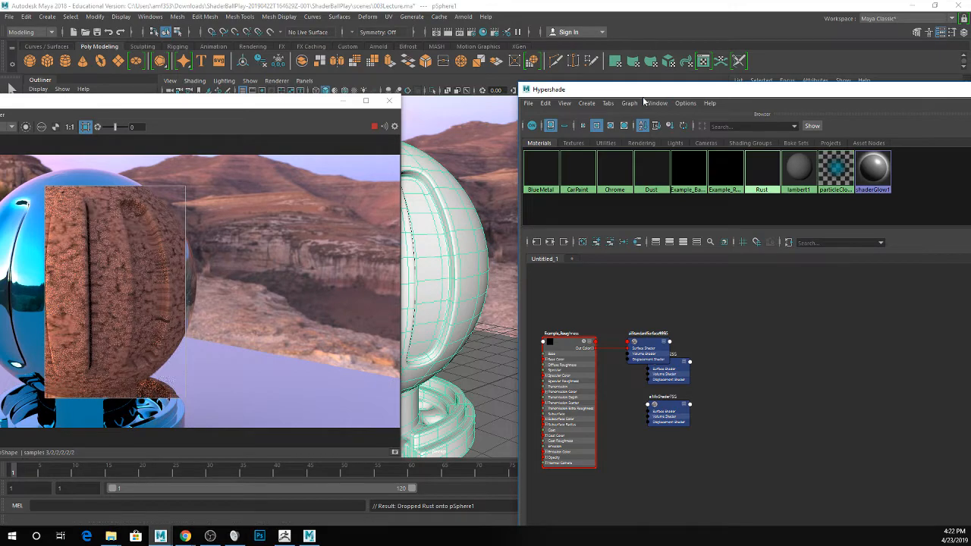
- Reposition the Hypershade window so its Material Viewer and Property Editor are fully in view
{"action": "left_click_drag", "start_coordinate": [635, 91], "coordinate": [426, 65]}
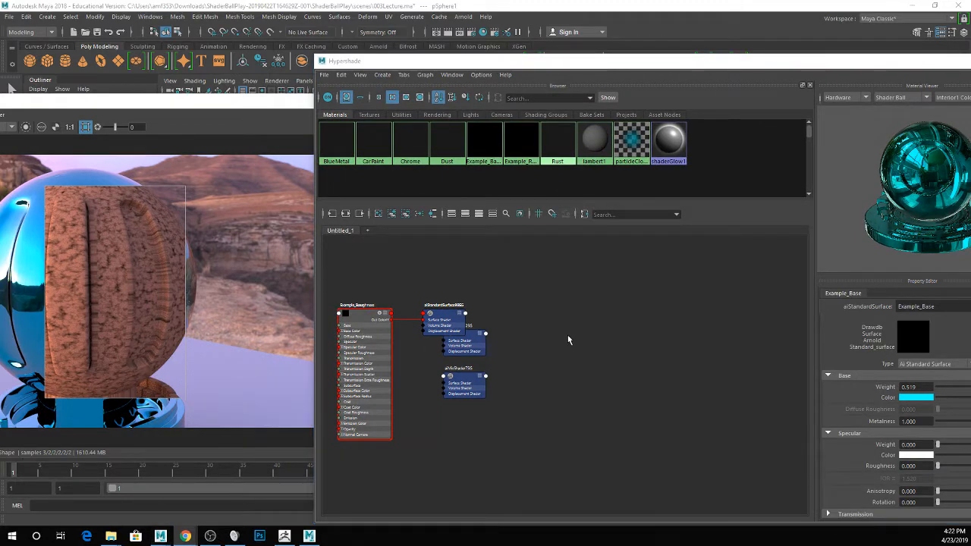
{"action": "left_click", "coordinate": [114, 291]}
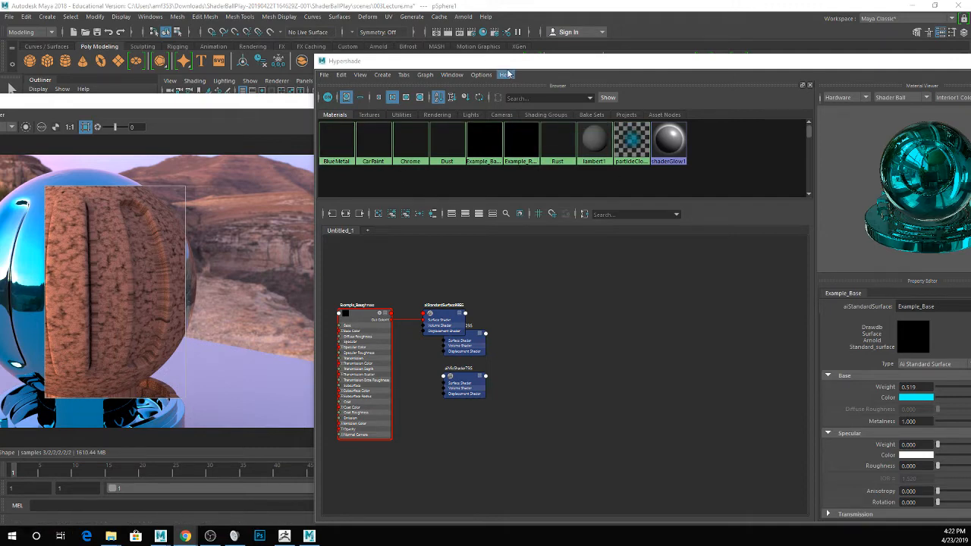
{"action": "left_click_drag", "start_coordinate": [507, 67], "coordinate": [372, 67]}
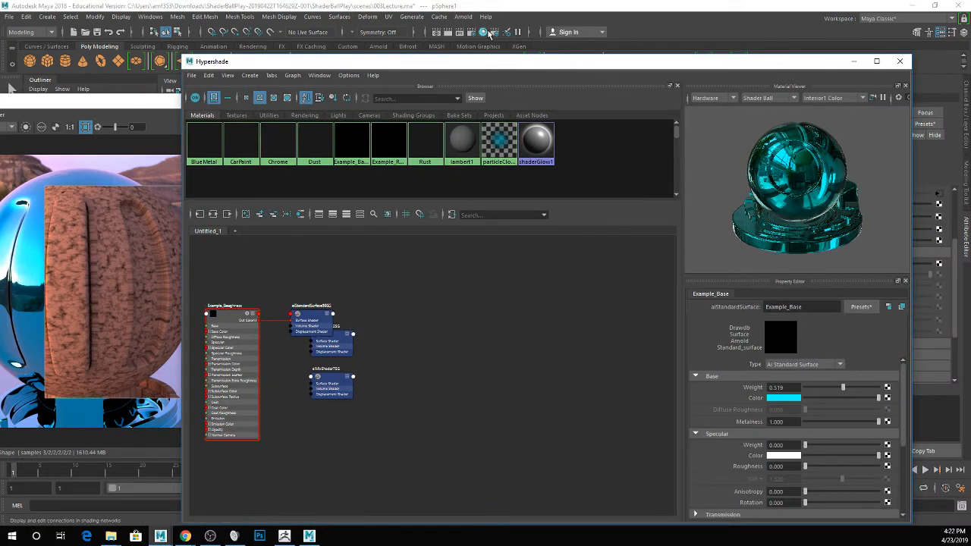
{"action": "left_click", "coordinate": [151, 17]}
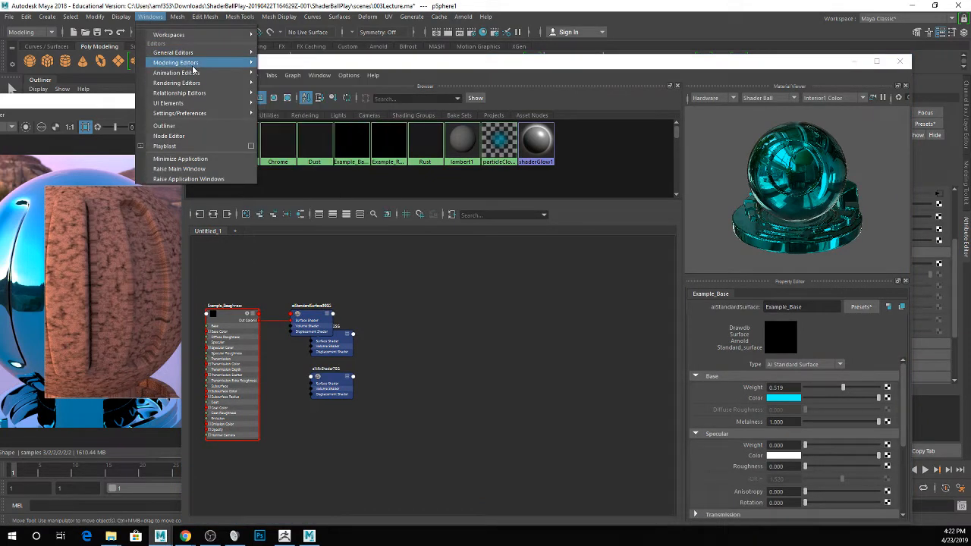
{"action": "mouse_move", "coordinate": [219, 84]}
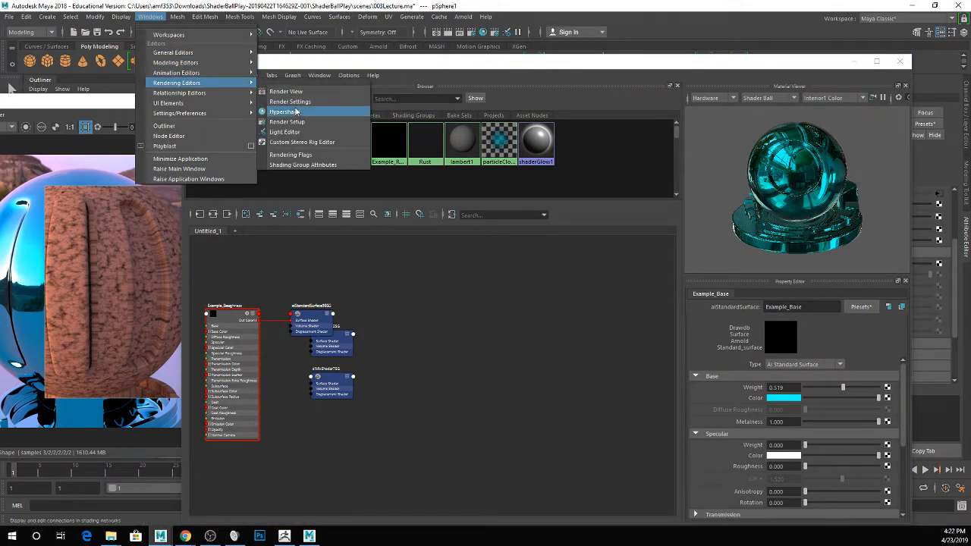
{"action": "left_click", "coordinate": [479, 314]}
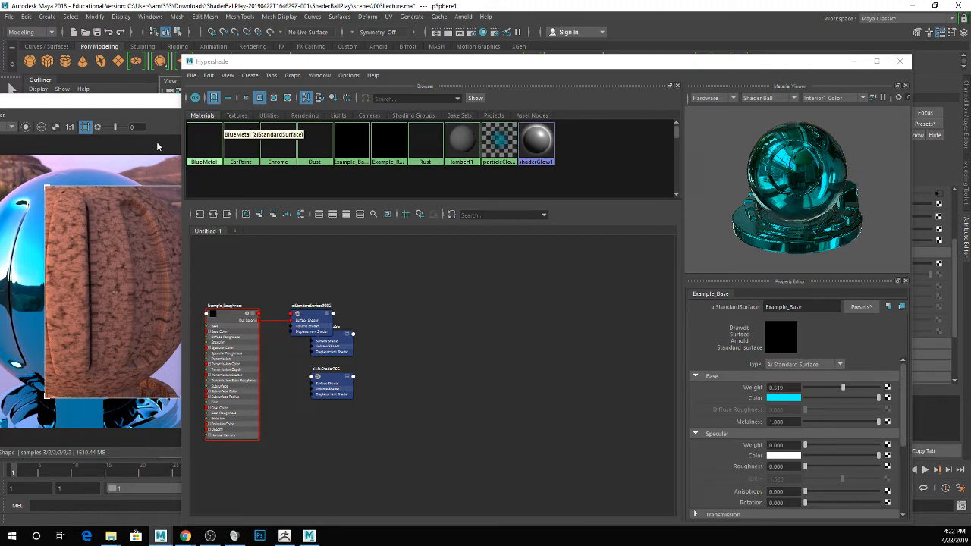
- Look through the Textures and Utilities nodes in the Hypershade browser and return to the Materials list
{"action": "left_click", "coordinate": [241, 115]}
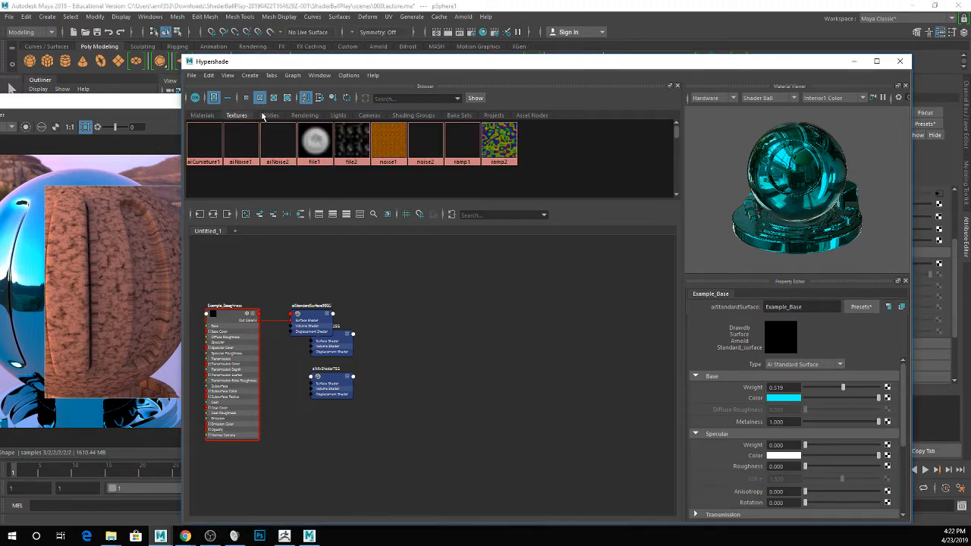
{"action": "left_click", "coordinate": [267, 115]}
{"action": "left_click", "coordinate": [200, 116]}
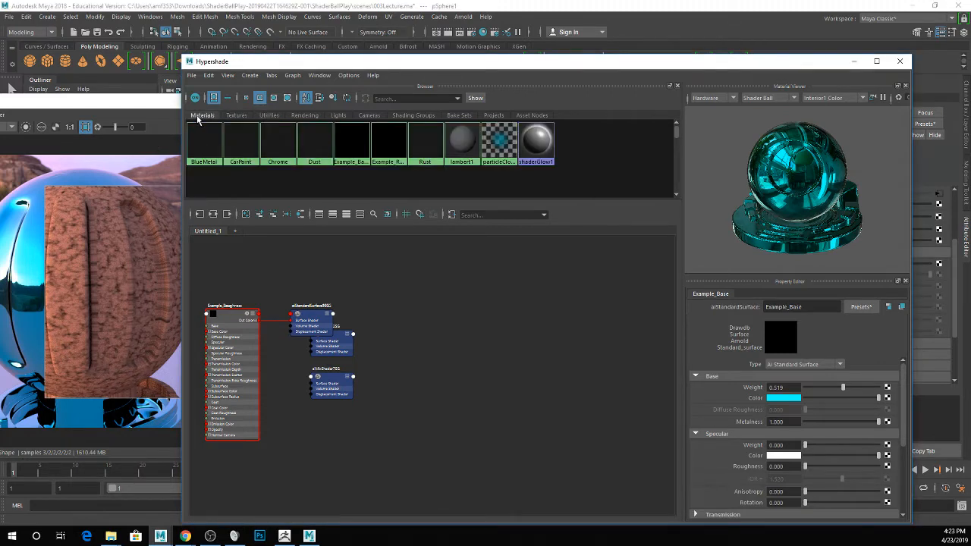
{"action": "left_click", "coordinate": [237, 115]}
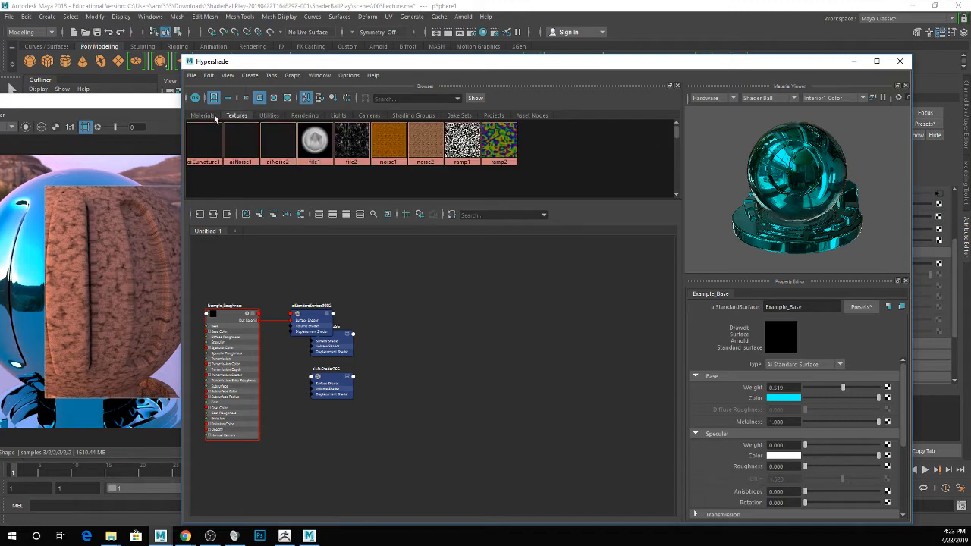
{"action": "left_click", "coordinate": [203, 116]}
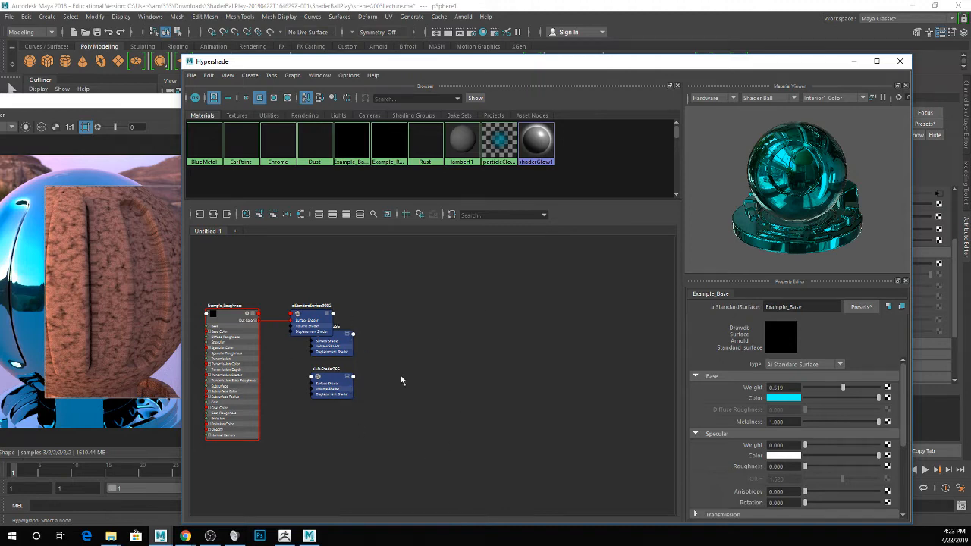
- Examine the shading network in the Hypershade graph, from the Example_Roughness node back through its upstream materials and textures
{"action": "middle_click_drag", "start_coordinate": [388, 377], "coordinate": [475, 376], "text": "alt"}
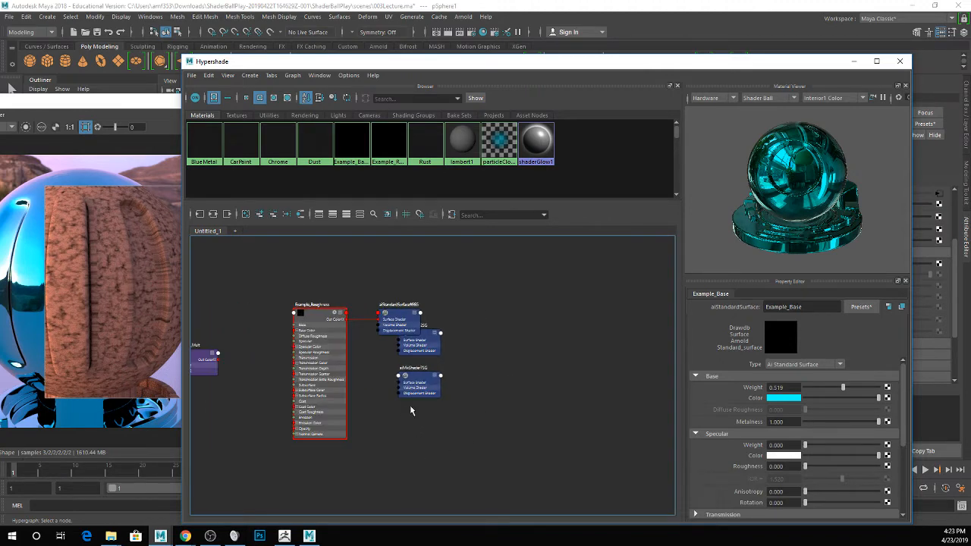
{"action": "middle_click_drag", "start_coordinate": [326, 393], "coordinate": [531, 439], "text": "alt"}
{"action": "scroll", "coordinate": [531, 439], "scroll_direction": "down", "scroll_amount": 5}
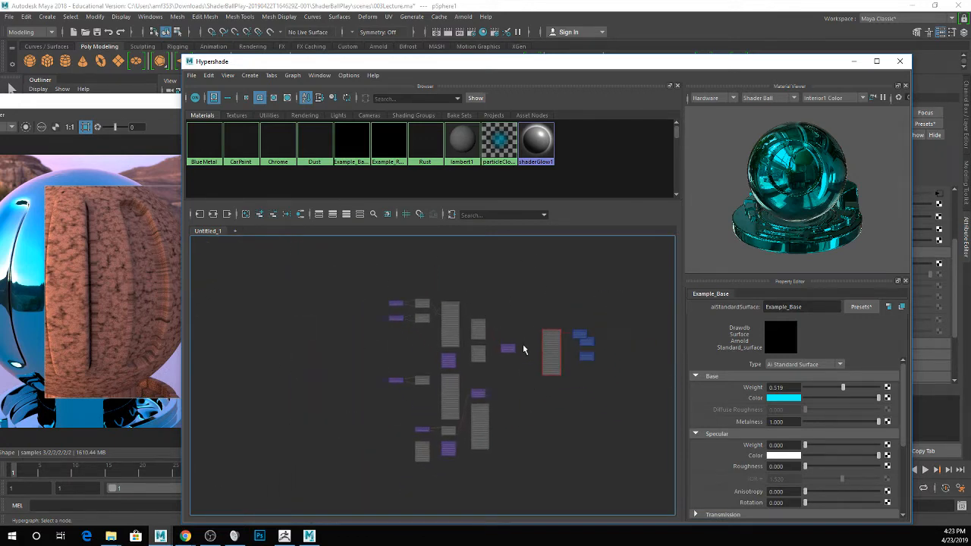
{"action": "scroll", "coordinate": [485, 401], "scroll_direction": "up", "scroll_amount": 8}
{"action": "scroll", "coordinate": [486, 404], "scroll_direction": "down", "scroll_amount": 8}
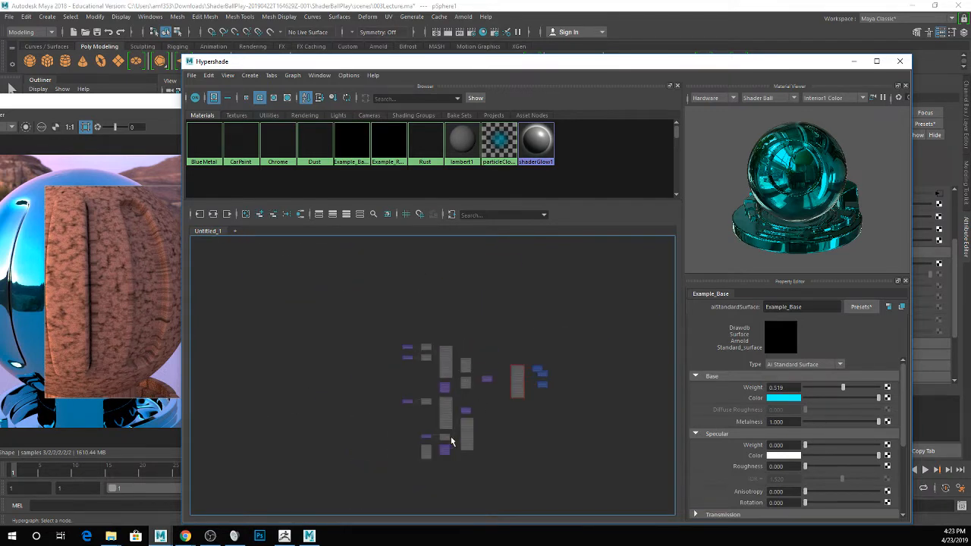
{"action": "scroll", "coordinate": [451, 436], "scroll_direction": "up", "scroll_amount": 5}
{"action": "middle_click_drag", "start_coordinate": [380, 446], "coordinate": [402, 506], "text": "alt"}
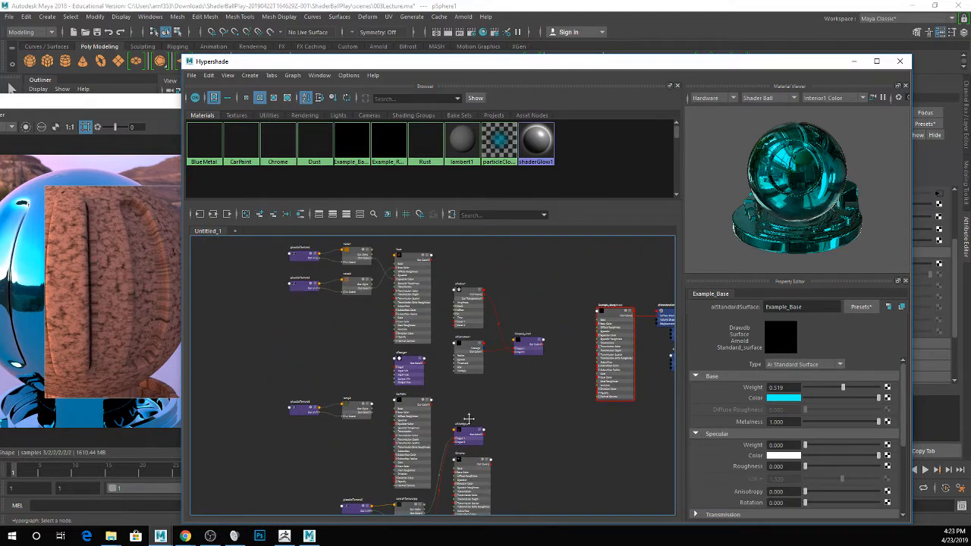
{"action": "middle_click_drag", "start_coordinate": [470, 418], "coordinate": [521, 400], "text": "alt"}
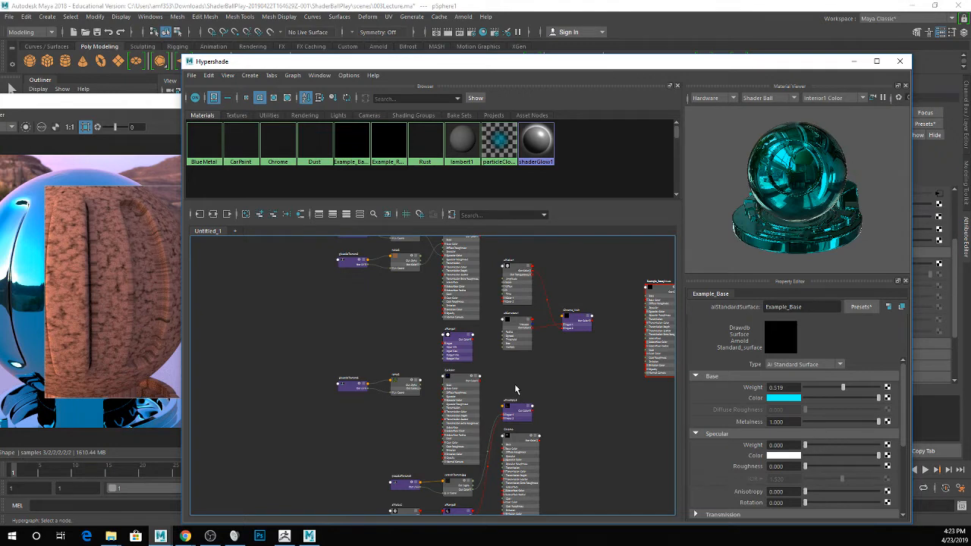
- Remove the aiMixShader7SG and aiMixShader2SG shading groups beside the Example_Roughness node from the Hypershade graph
{"action": "middle_click_drag", "start_coordinate": [515, 389], "coordinate": [386, 342], "text": "alt"}
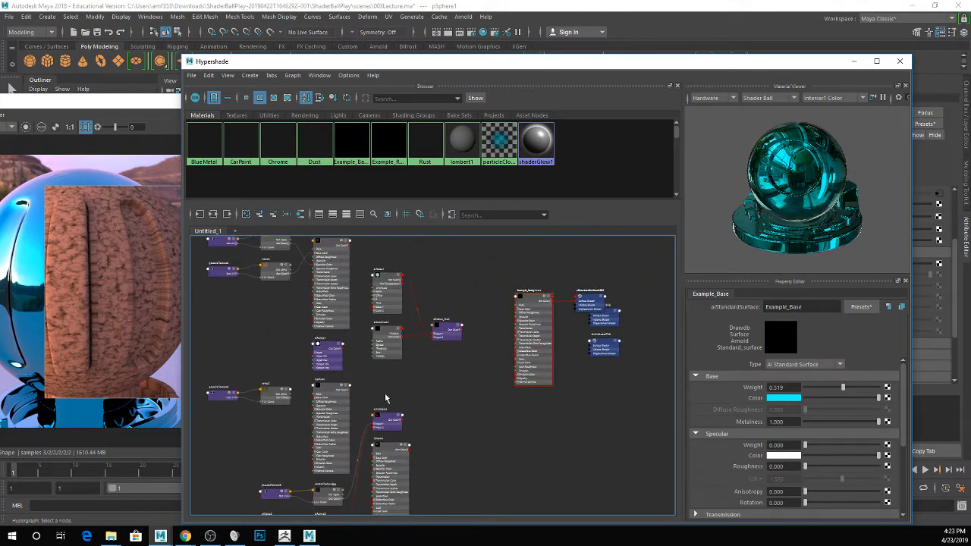
{"action": "scroll", "coordinate": [559, 329], "scroll_direction": "up", "scroll_amount": 2}
{"action": "middle_click_drag", "start_coordinate": [552, 343], "coordinate": [500, 398], "text": "alt"}
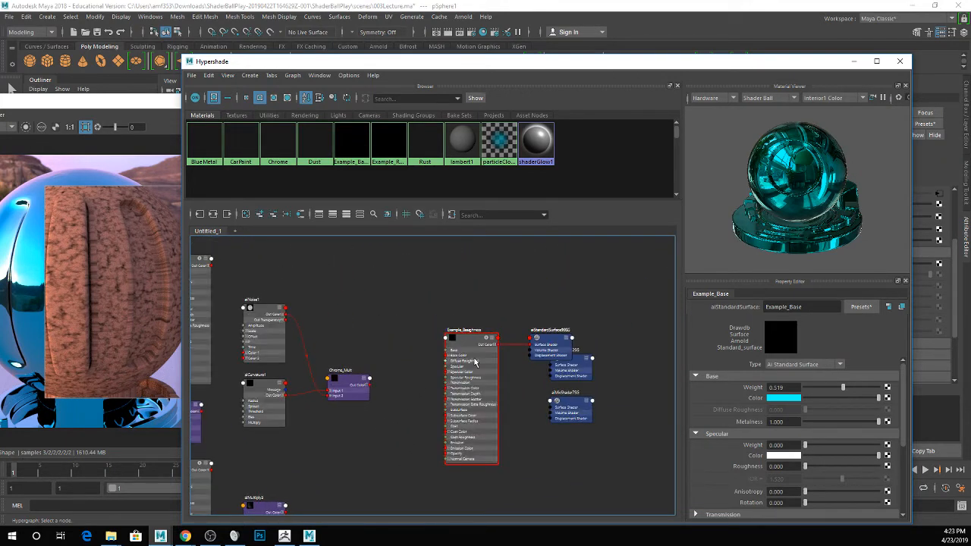
{"action": "scroll", "coordinate": [476, 360], "scroll_direction": "up", "scroll_amount": 5}
{"action": "scroll", "coordinate": [477, 356], "scroll_direction": "down", "scroll_amount": 10}
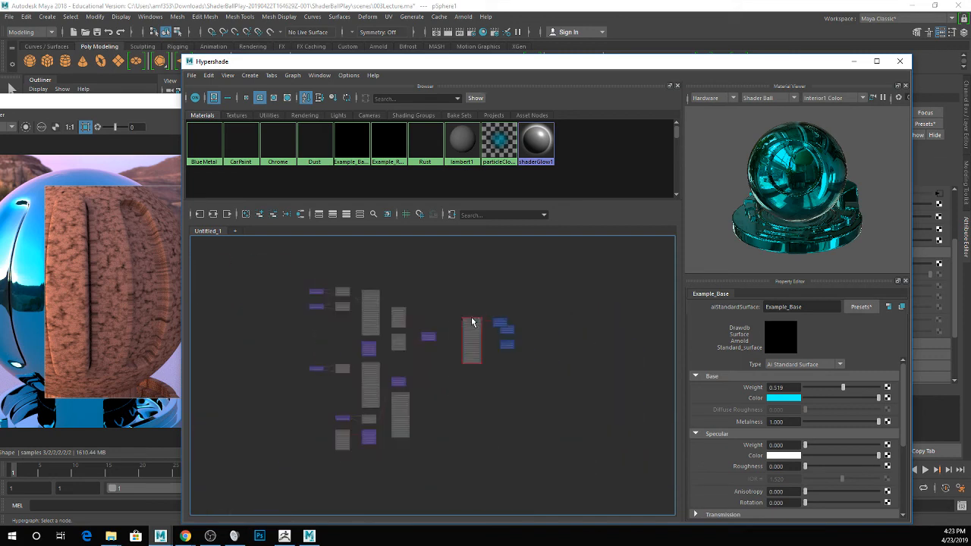
{"action": "scroll", "coordinate": [472, 322], "scroll_direction": "up", "scroll_amount": 6}
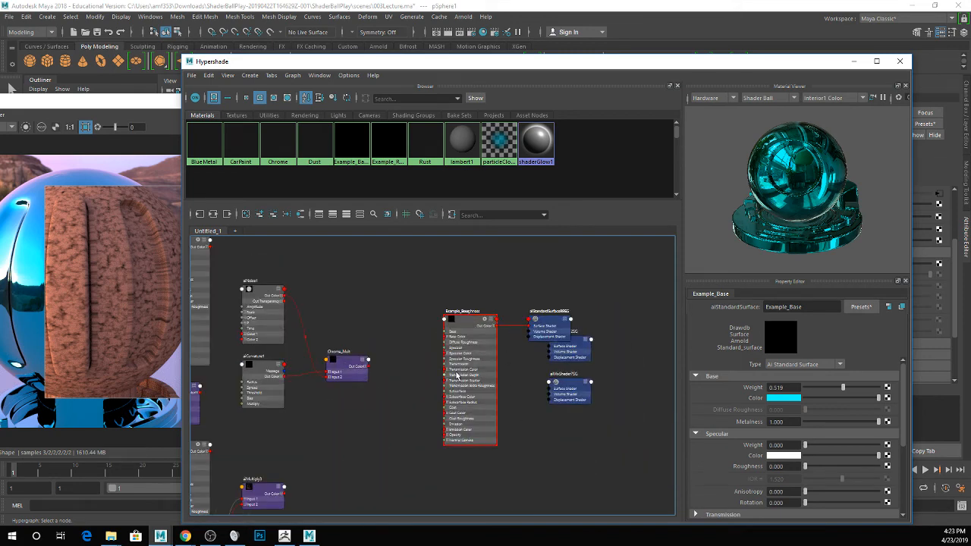
{"action": "left_click_drag", "start_coordinate": [572, 387], "coordinate": [546, 418]}
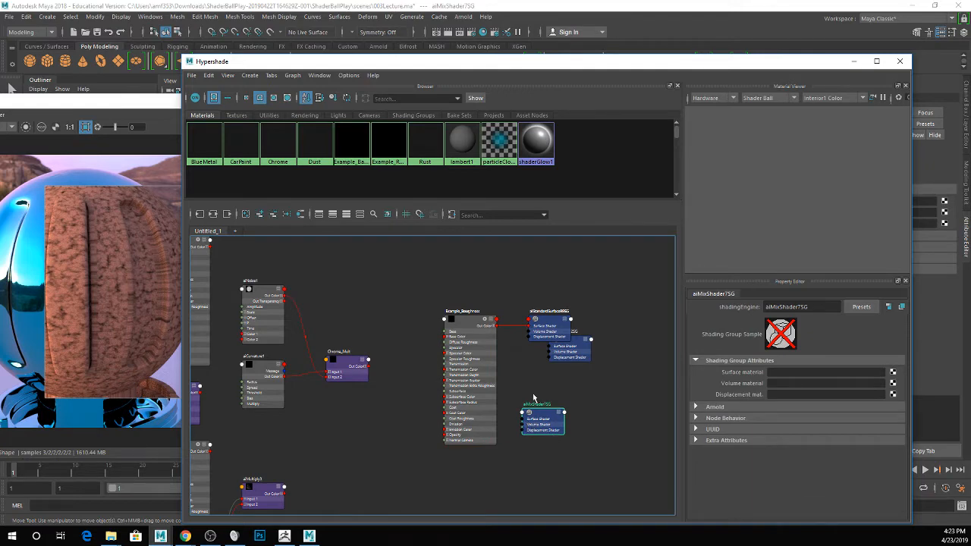
{"action": "left_click", "coordinate": [273, 218]}
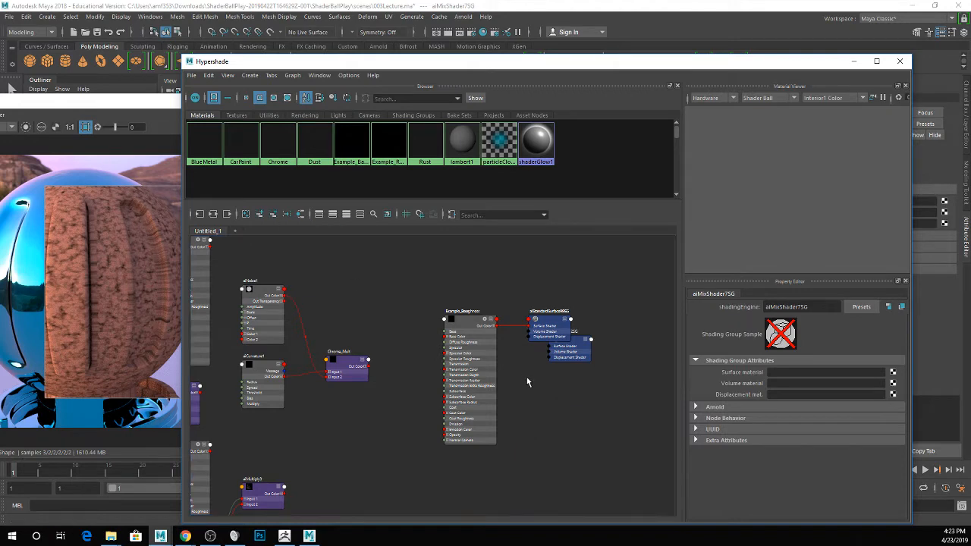
{"action": "left_click", "coordinate": [582, 346]}
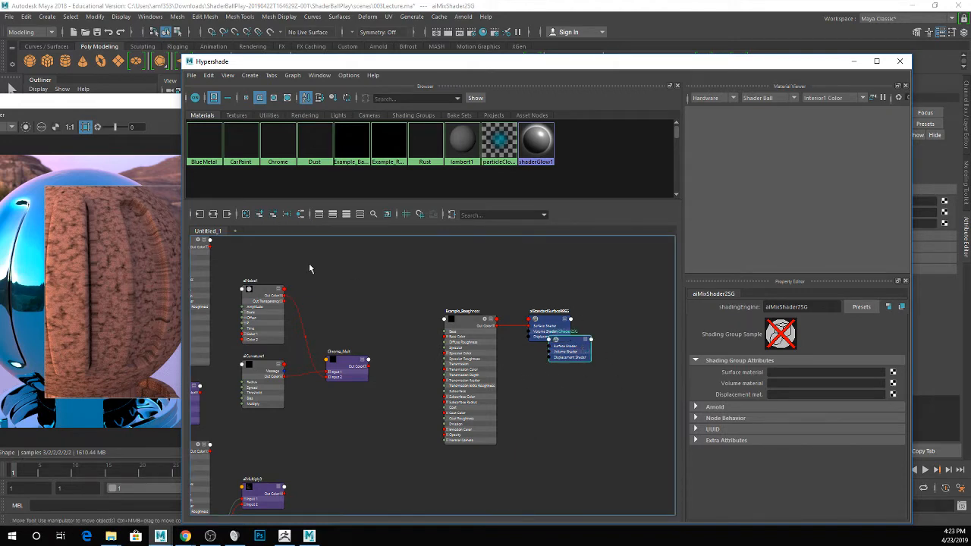
{"action": "left_click", "coordinate": [274, 214]}
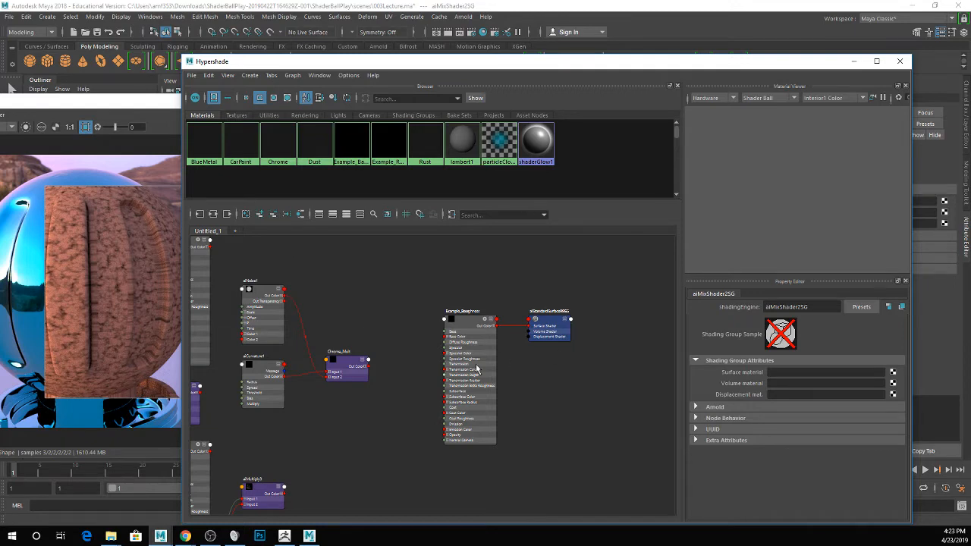
- Delete the Example_Base material node from the scene and undo that deletion
{"action": "left_click", "coordinate": [465, 329]}
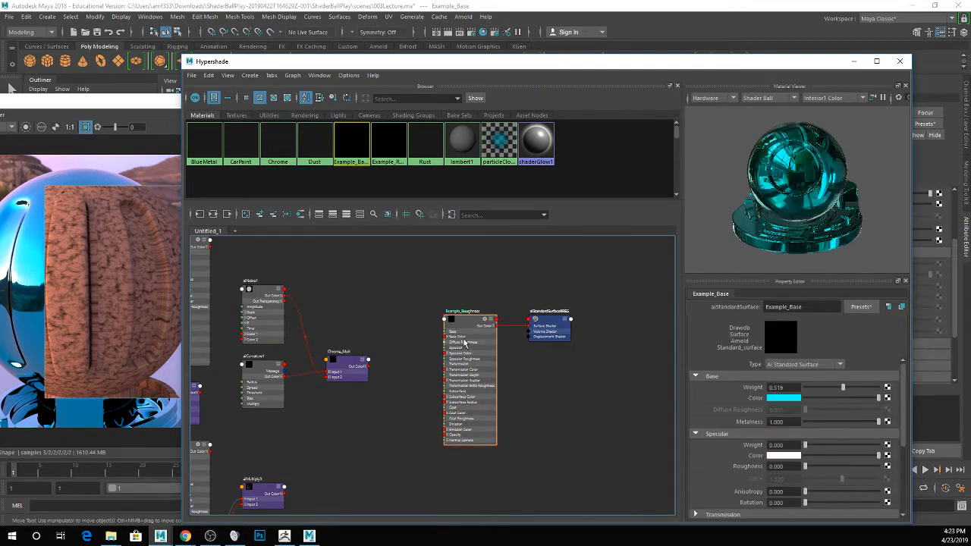
{"action": "key", "text": "Delete"}
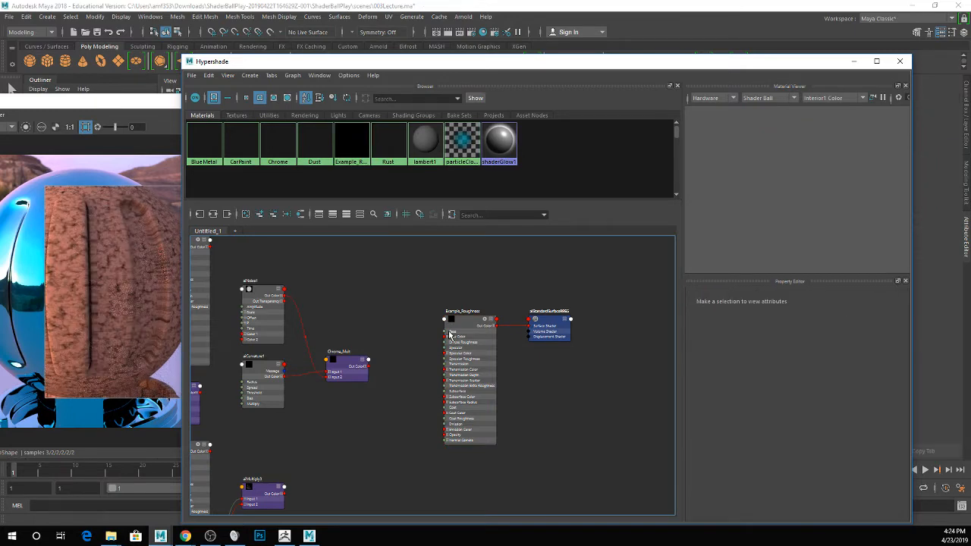
{"action": "key", "text": "ctrl+z"}
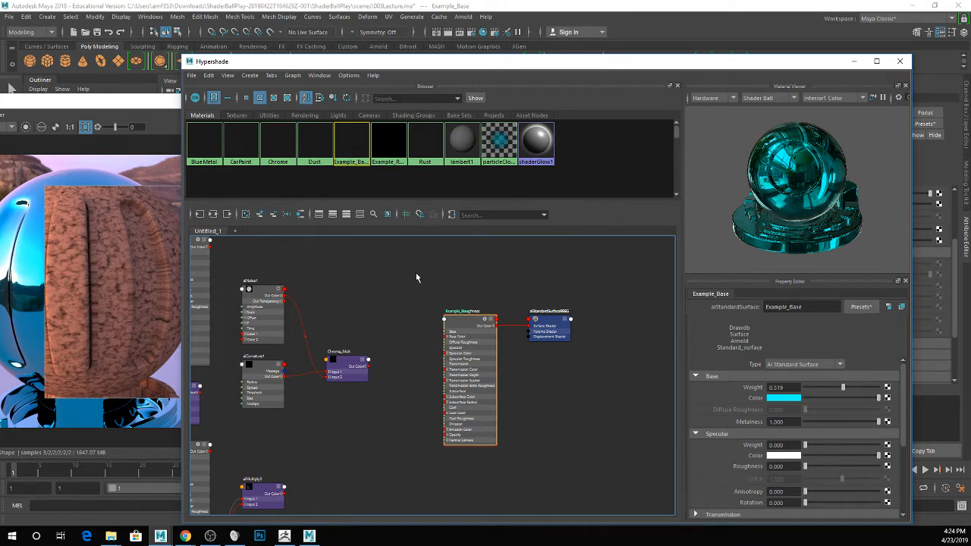
- Take the example materials and all remaining nodes off the Hypershade graph, leaving only the Dust material graphed
{"action": "left_click_drag", "start_coordinate": [415, 272], "coordinate": [679, 532]}
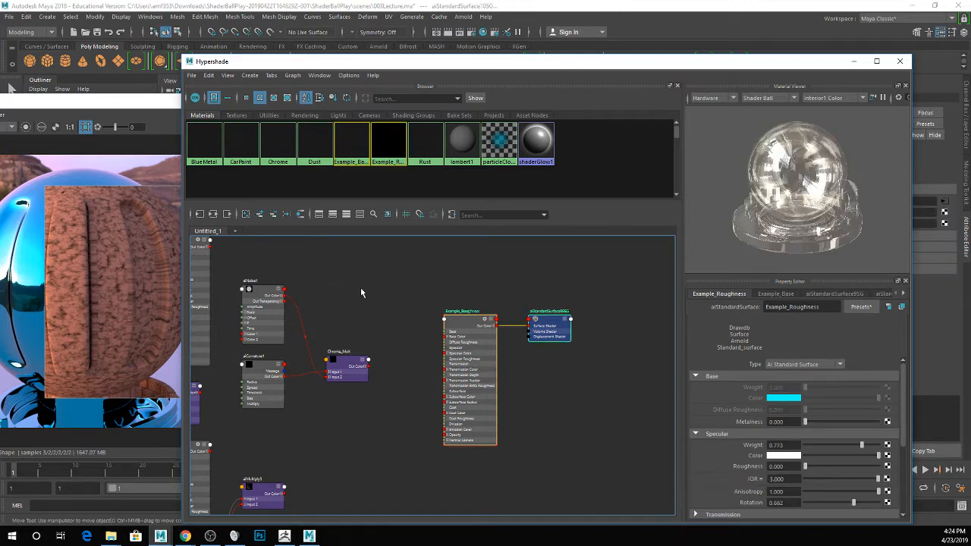
{"action": "left_click", "coordinate": [272, 214]}
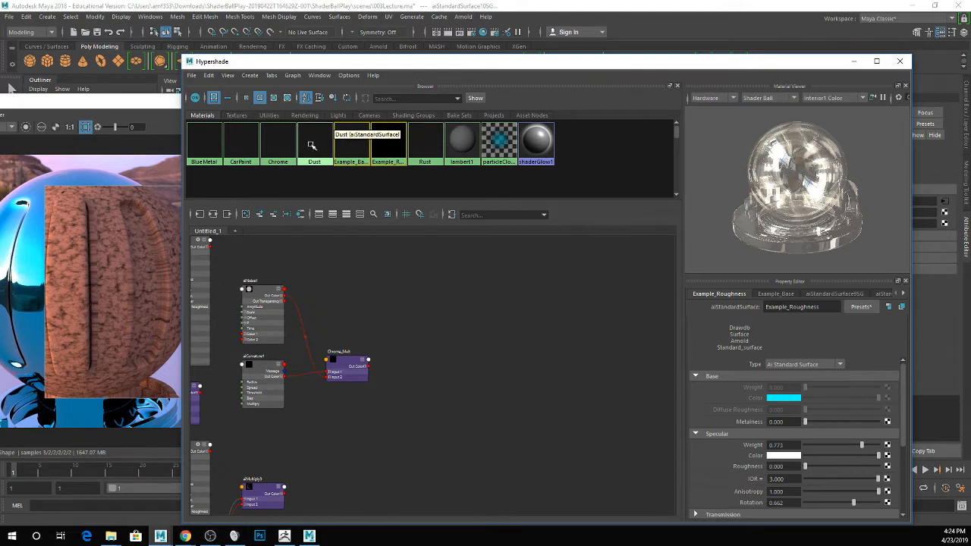
{"action": "left_click", "coordinate": [311, 146]}
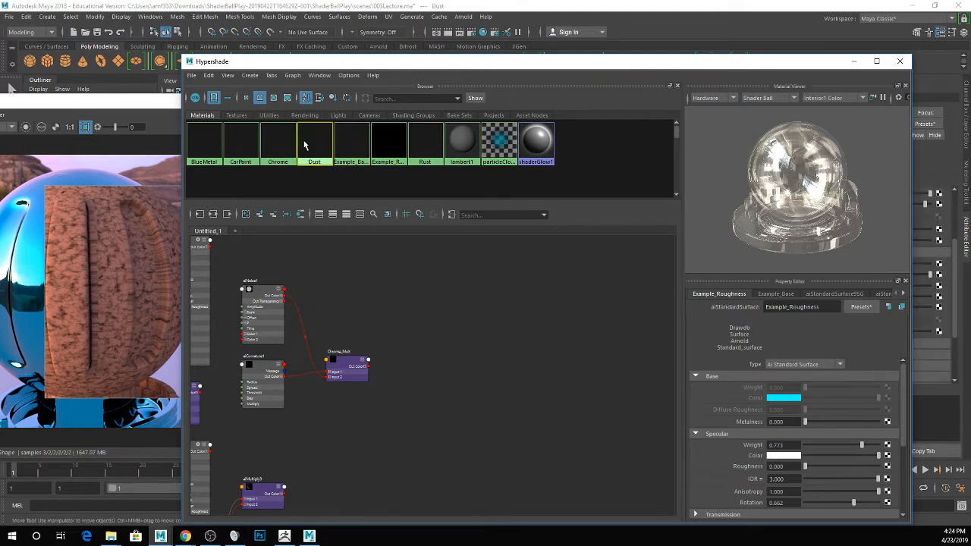
{"action": "left_click", "coordinate": [259, 215]}
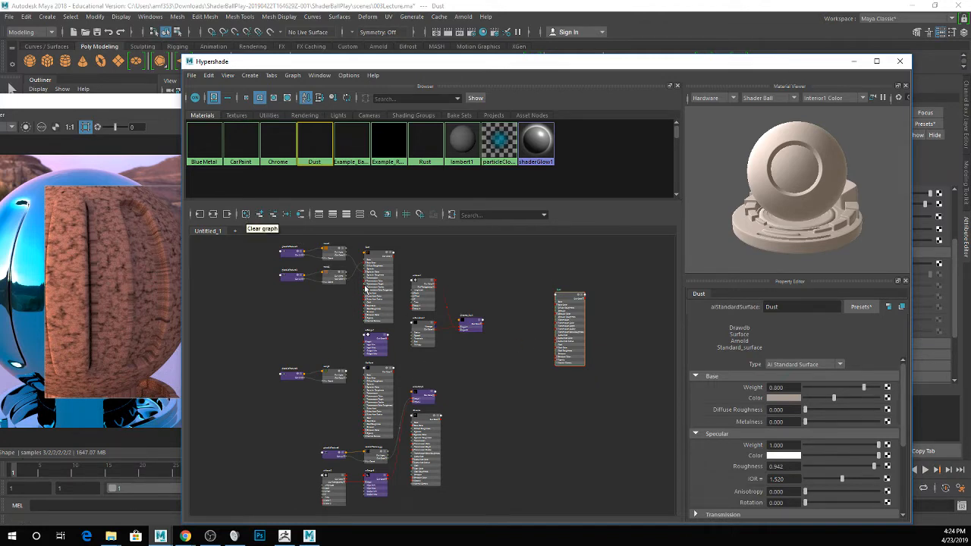
{"action": "left_click", "coordinate": [245, 216]}
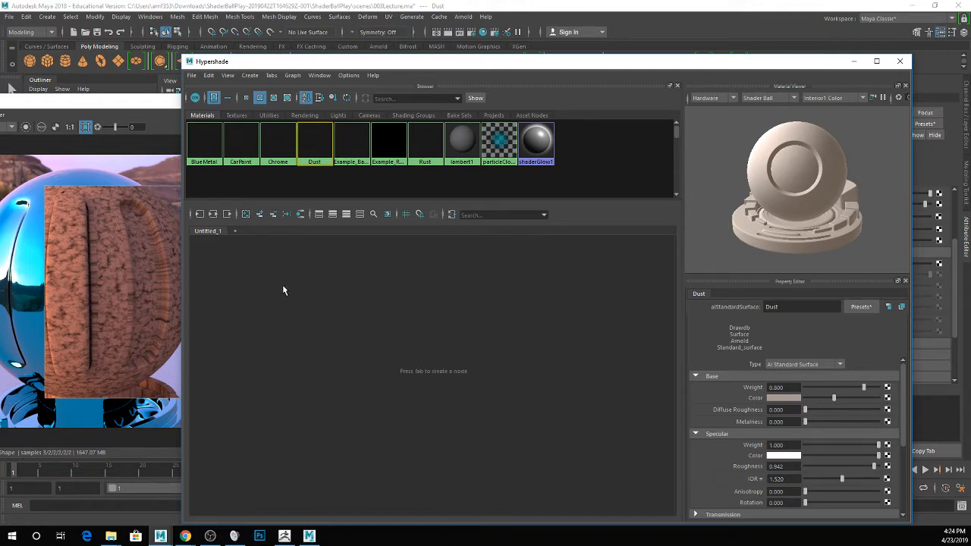
{"action": "left_click", "coordinate": [259, 215]}
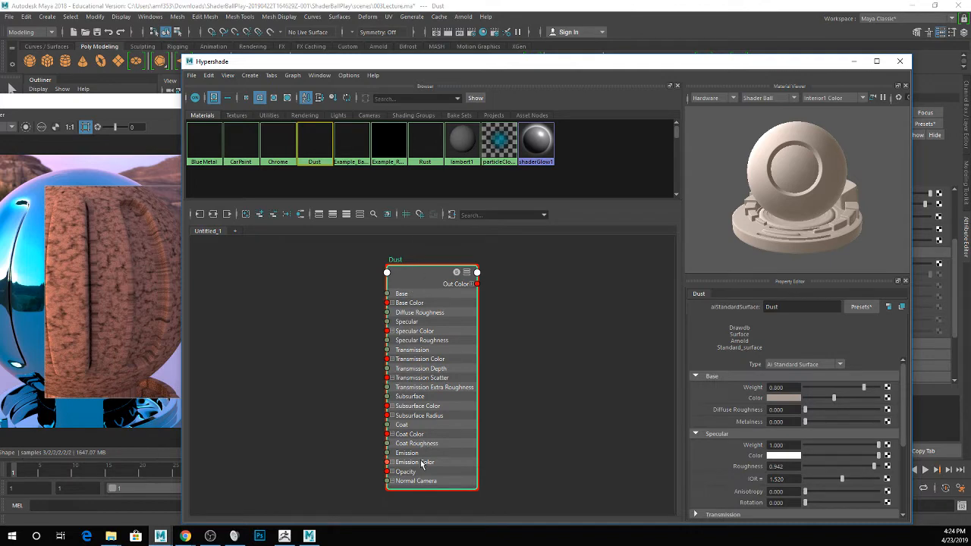
- Compare the Dust node's attribute display modes in the graph, ending with the node fully collapsed
{"action": "left_click", "coordinate": [467, 274]}
{"action": "left_click", "coordinate": [467, 273]}
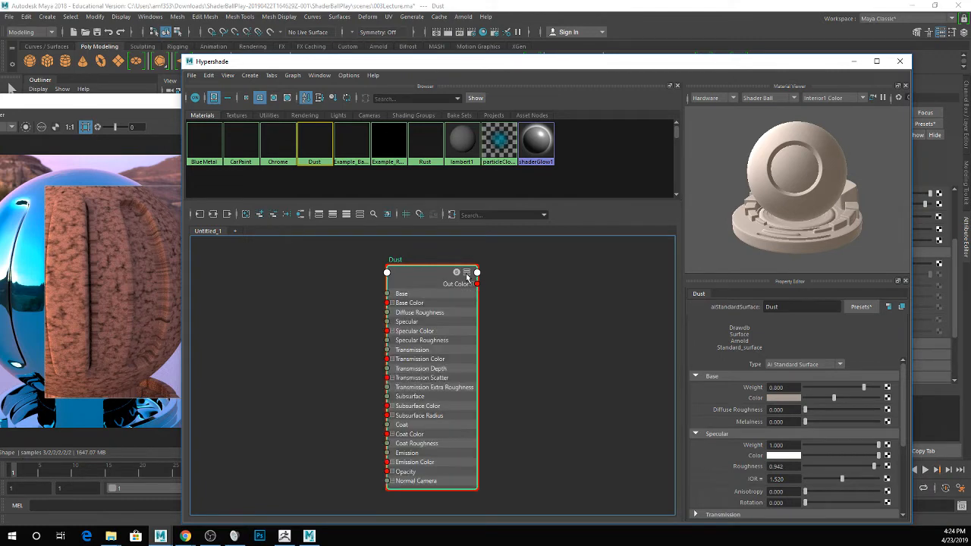
{"action": "left_click", "coordinate": [467, 273]}
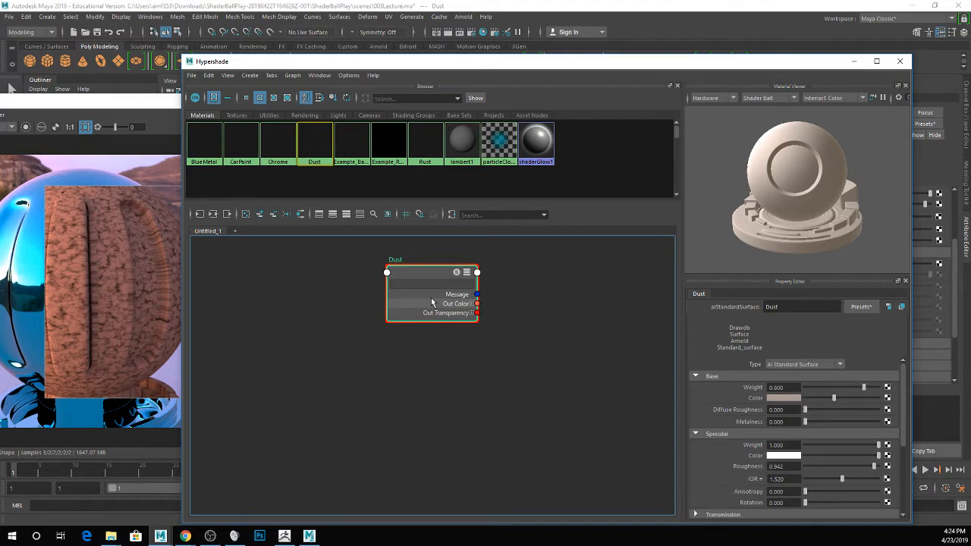
{"action": "key", "text": "1"}
{"action": "key", "text": "2"}
{"action": "key", "text": "1"}
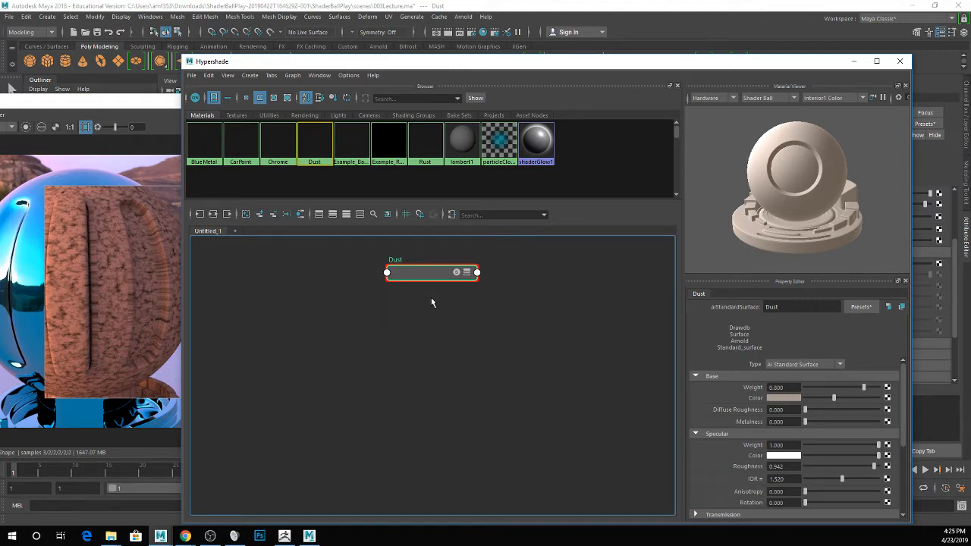
{"action": "key", "text": "2"}
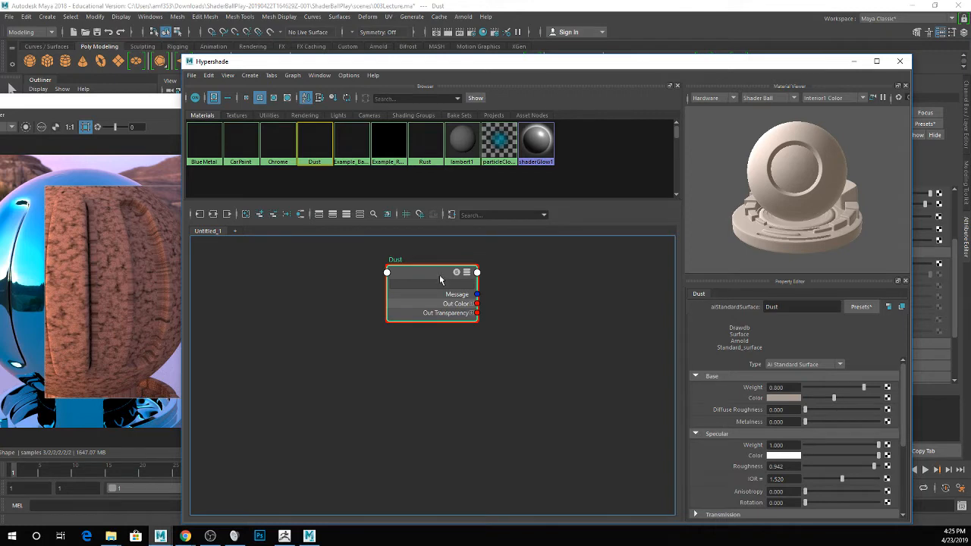
{"action": "key", "text": "1"}
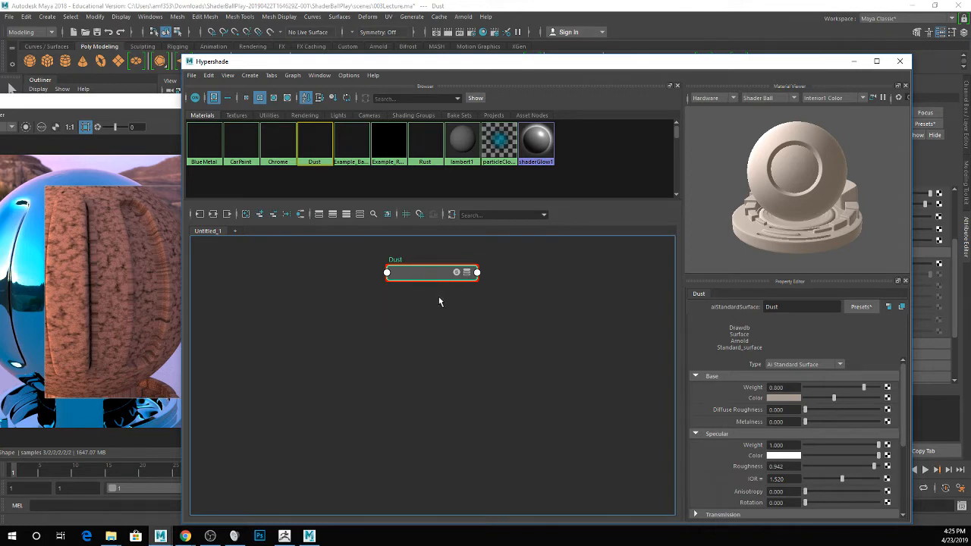
{"action": "key", "text": "2"}
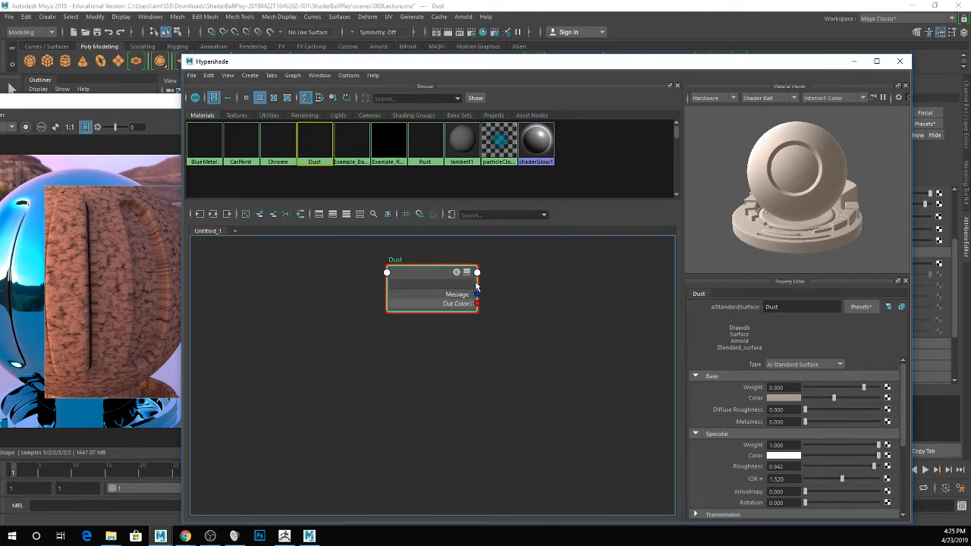
{"action": "key", "text": "3"}
{"action": "key", "text": "1"}
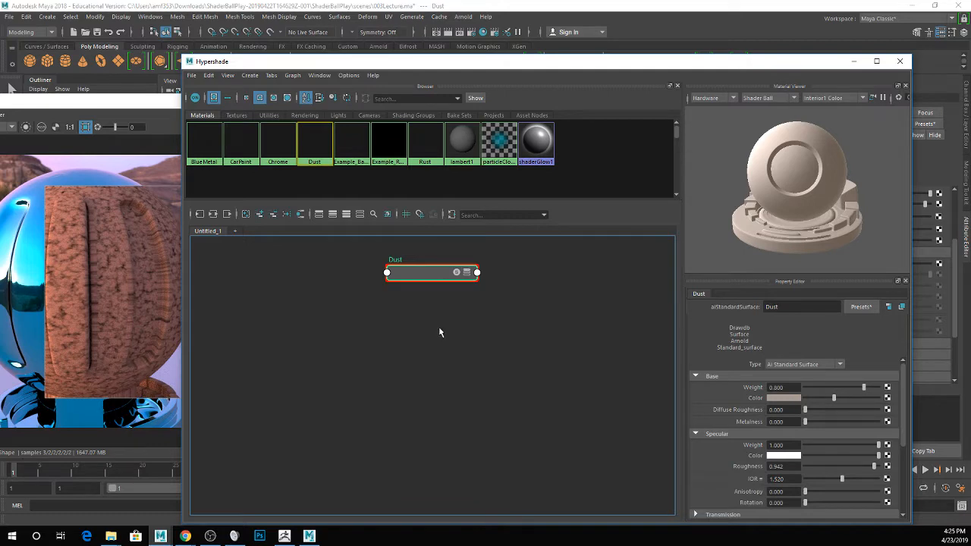
{"action": "key", "text": "2"}
{"action": "key", "text": "1"}
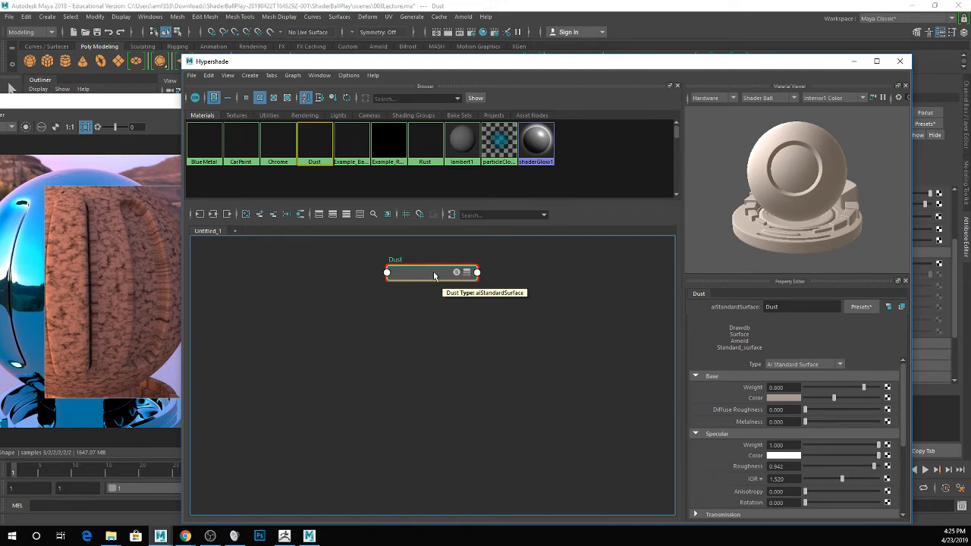
- Move the collapsed Dust node within the graph and remove it, leaving the work area empty
{"action": "left_click_drag", "start_coordinate": [440, 279], "coordinate": [410, 330]}
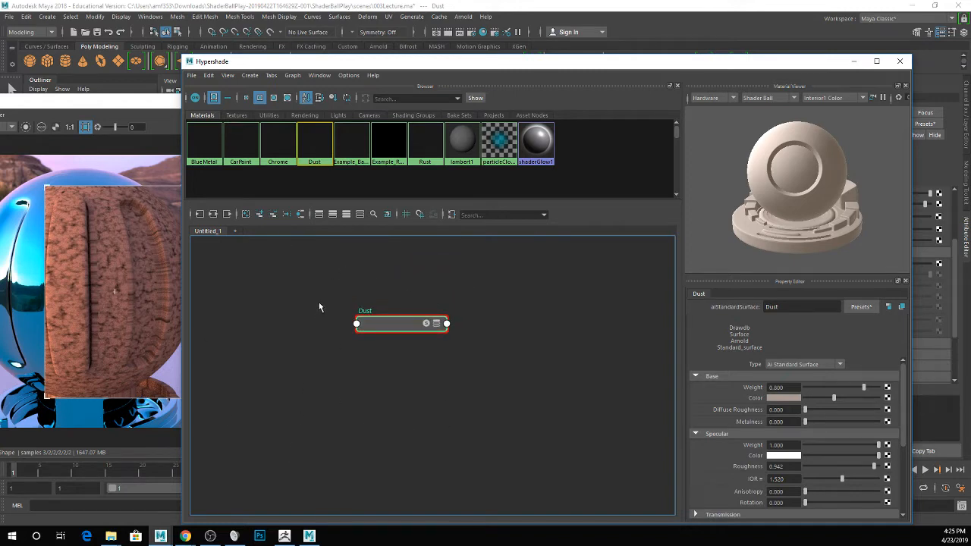
{"action": "left_click", "coordinate": [273, 214]}
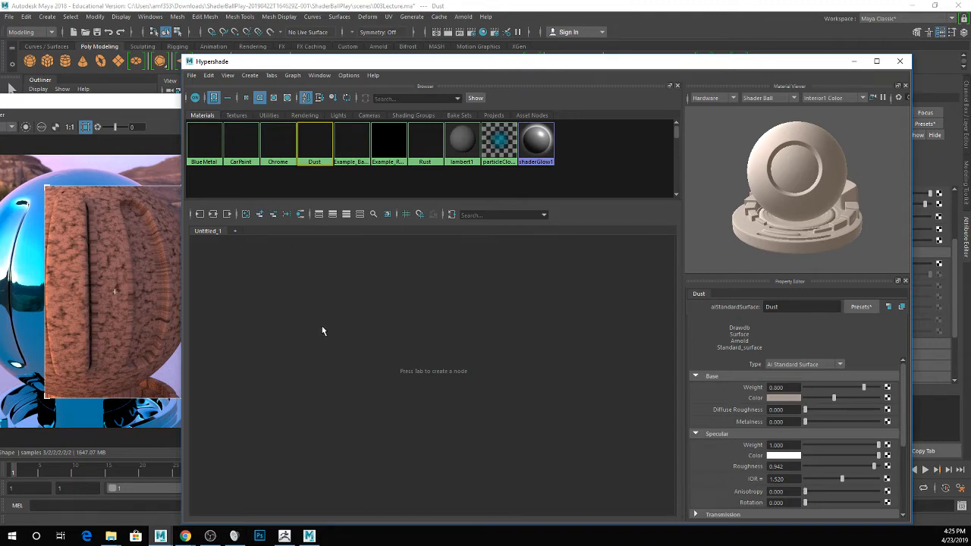
{"action": "left_click", "coordinate": [410, 346]}
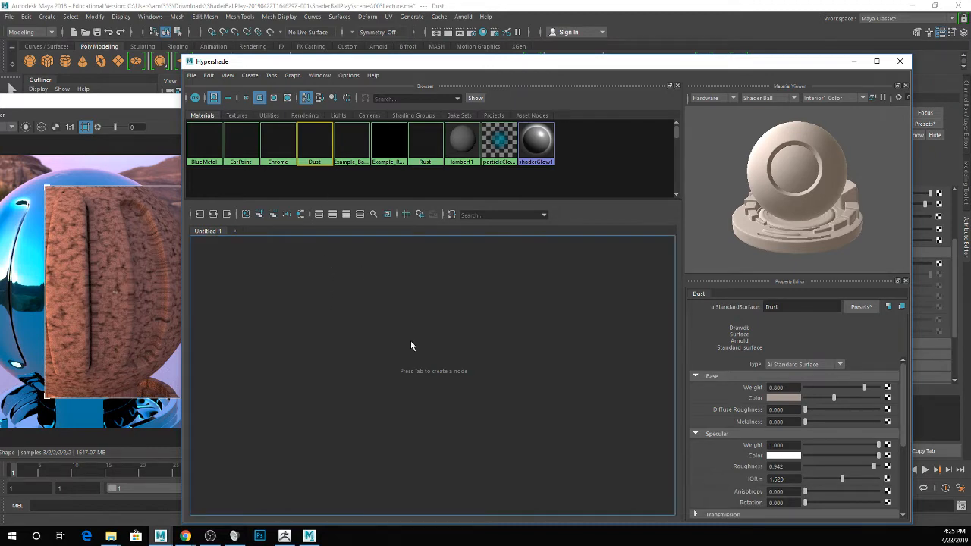
- Preview the CarPaint, Chrome and Dust materials one after another in the Material Viewer
{"action": "left_click", "coordinate": [249, 145]}
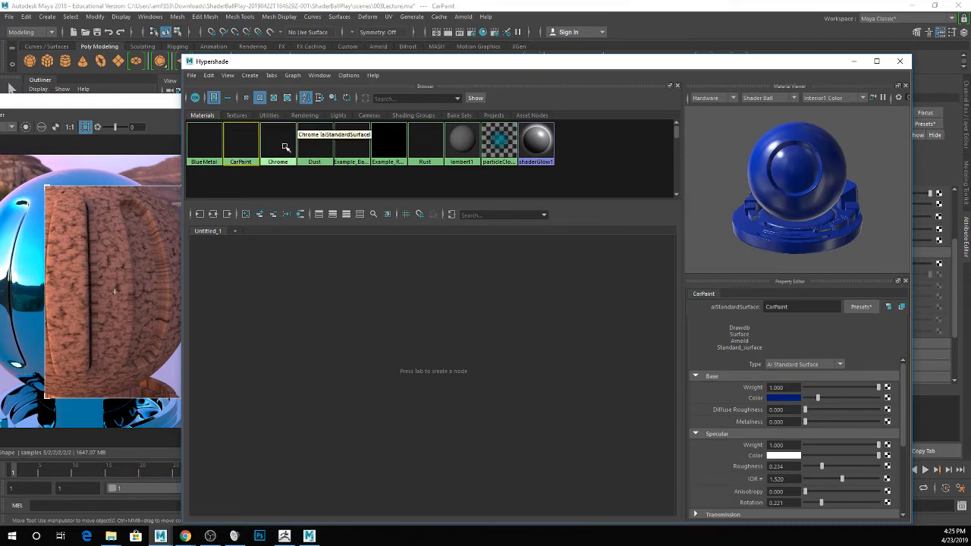
{"action": "left_click", "coordinate": [277, 150]}
{"action": "left_click", "coordinate": [322, 154]}
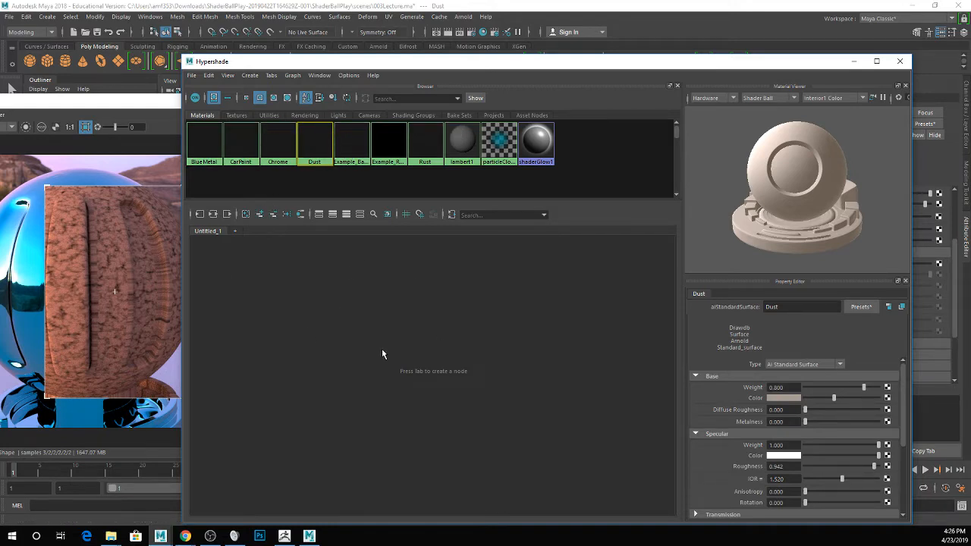
{"action": "left_click", "coordinate": [398, 316]}
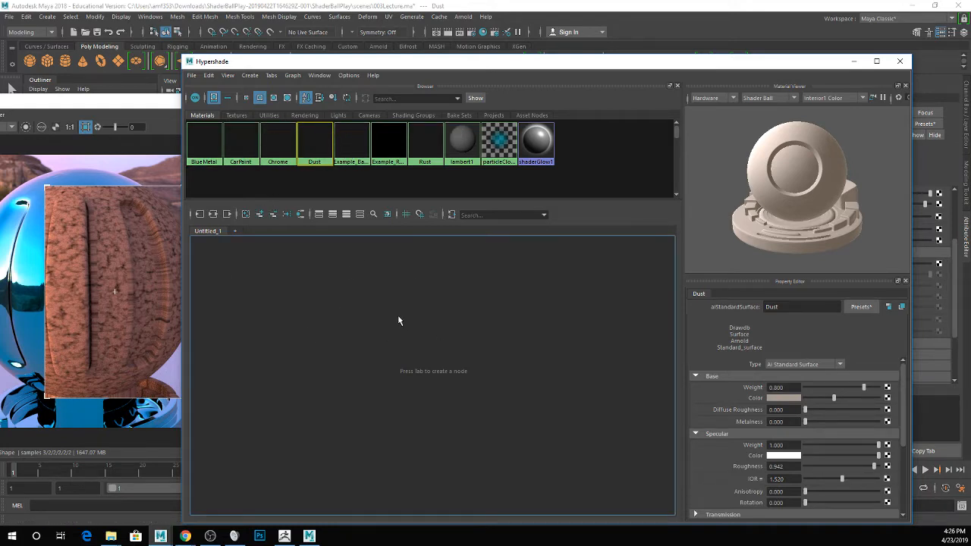
{"action": "key", "text": "Tab"}
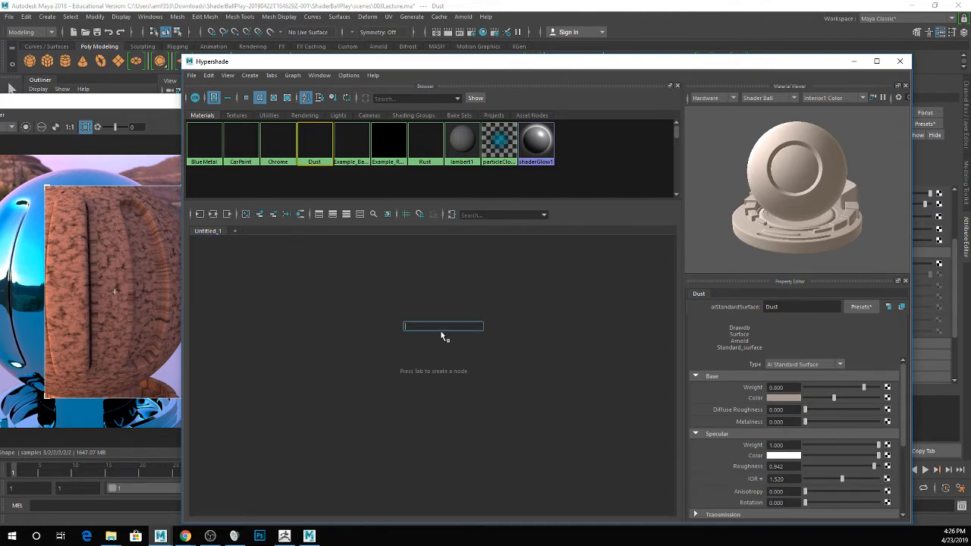
{"action": "left_click", "coordinate": [404, 357]}
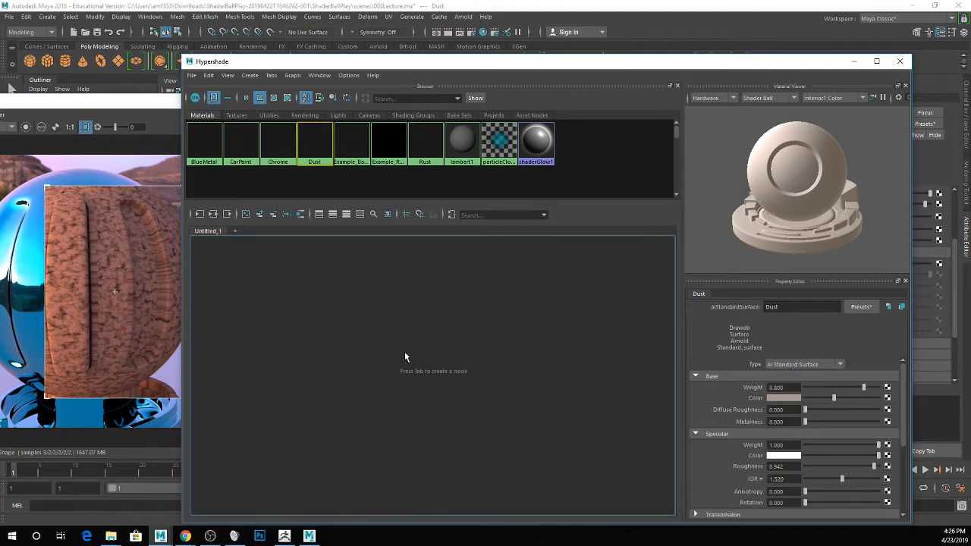
- Create an aiMixShader node in the empty Hypershade graph using the node search term "mix"
{"action": "key", "text": "Tab"}
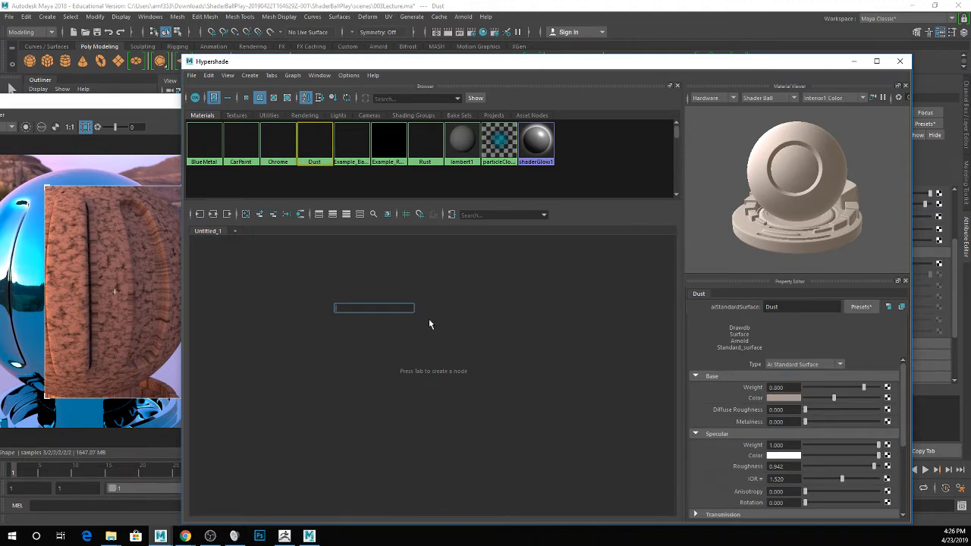
{"action": "type", "text": "mix"}
{"action": "left_click", "coordinate": [364, 316]}
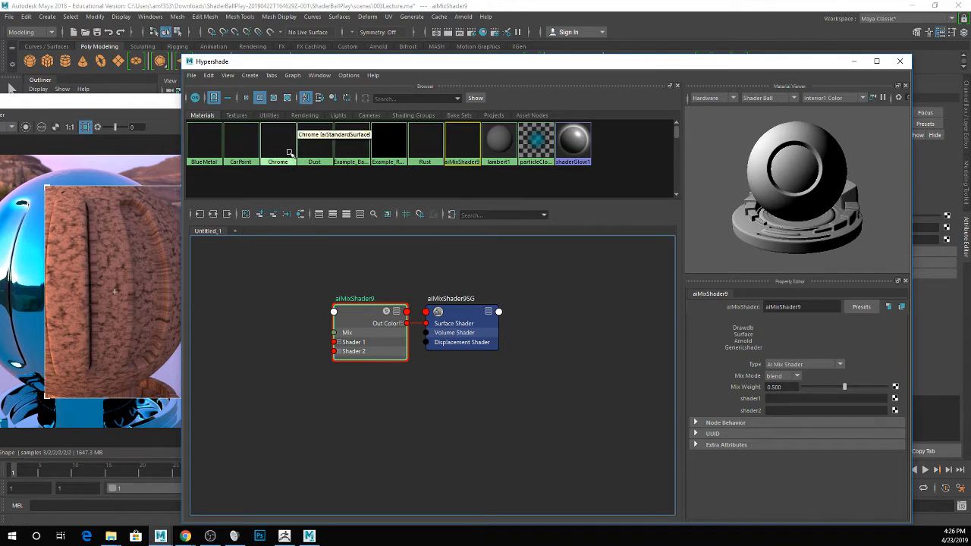
- Rearrange the Hypershade and render view windows to expose the viewport, and assign the new aiMixShader to the shader ball
{"action": "left_click_drag", "start_coordinate": [301, 65], "coordinate": [490, 62]}
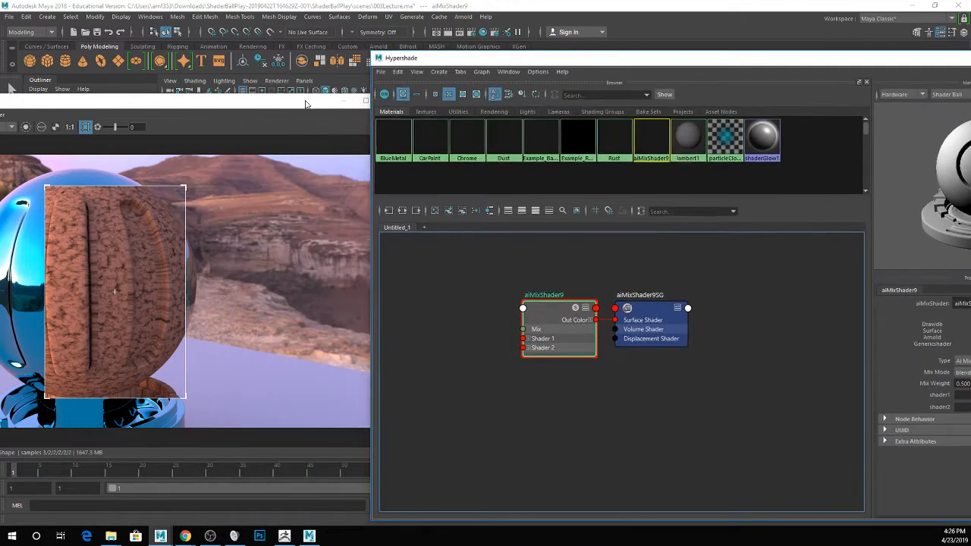
{"action": "left_click_drag", "start_coordinate": [301, 104], "coordinate": [268, 103]}
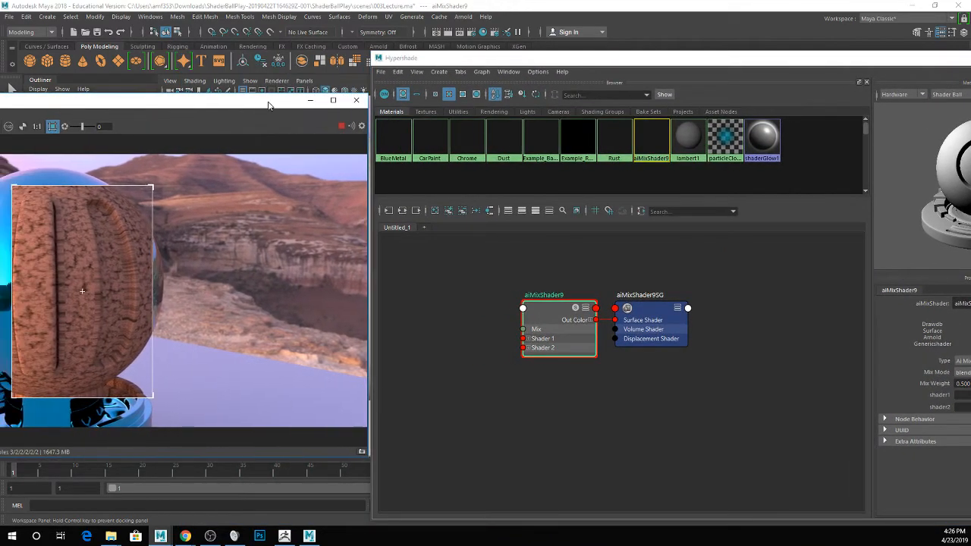
{"action": "left_click", "coordinate": [480, 60]}
{"action": "left_click_drag", "start_coordinate": [479, 60], "coordinate": [617, 73]}
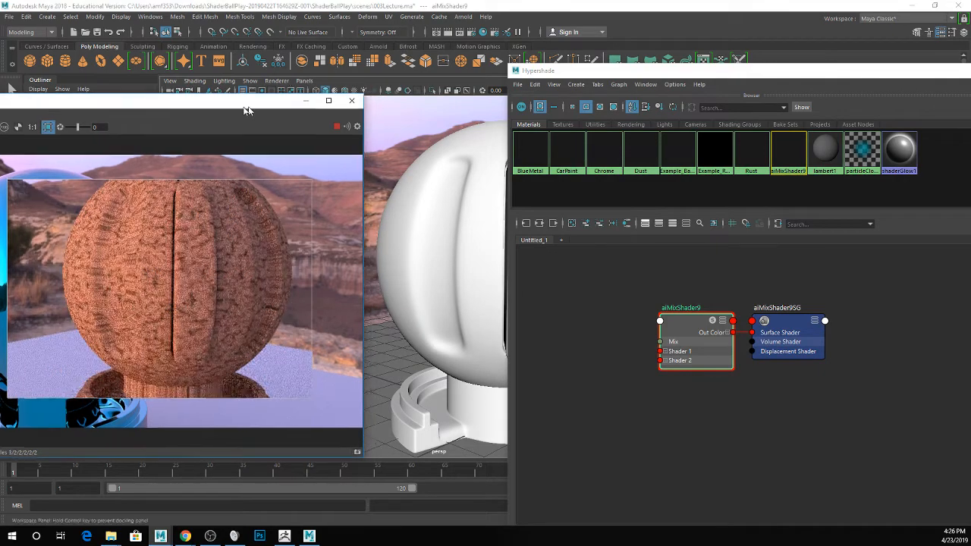
{"action": "left_click_drag", "start_coordinate": [278, 99], "coordinate": [153, 91]}
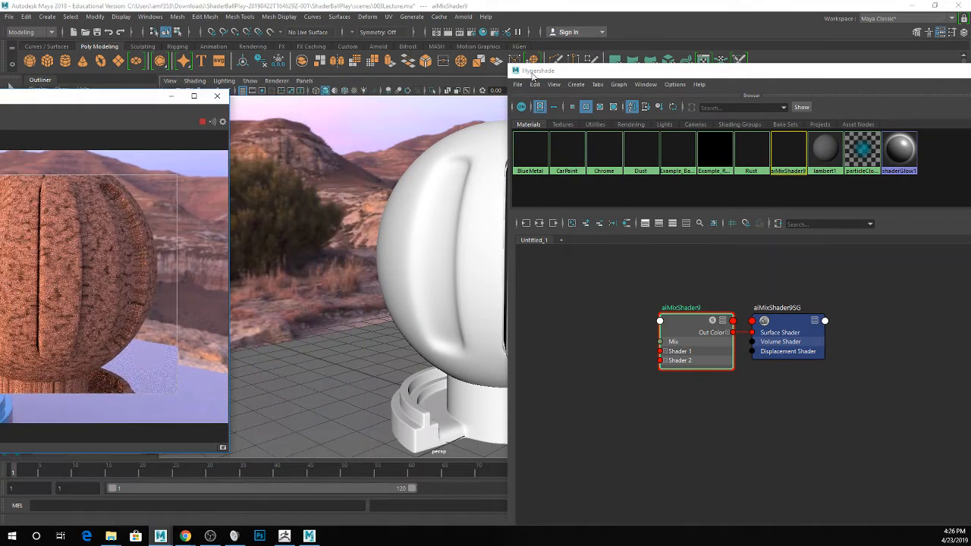
{"action": "middle_click_drag", "start_coordinate": [691, 326], "coordinate": [478, 243]}
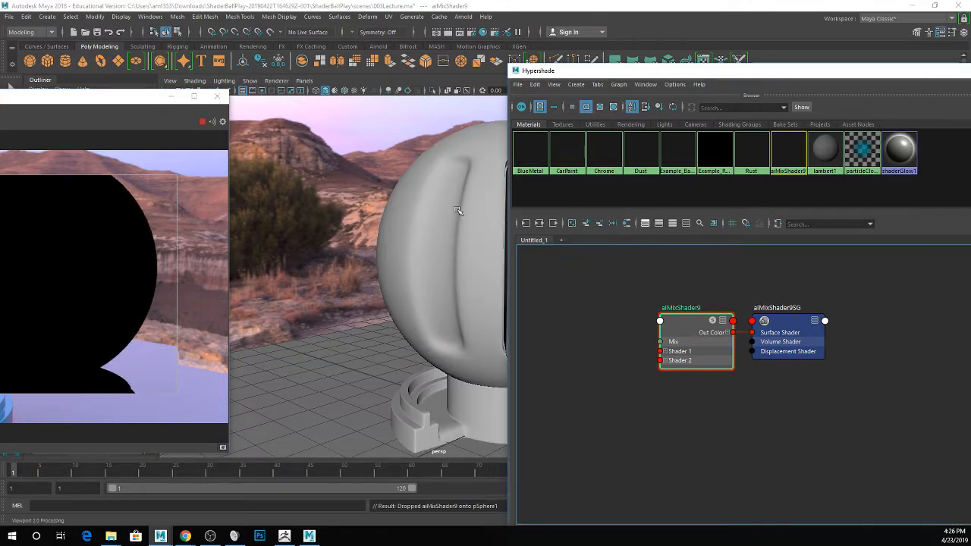
{"action": "middle_click_drag", "start_coordinate": [455, 219], "coordinate": [379, 214], "text": "alt"}
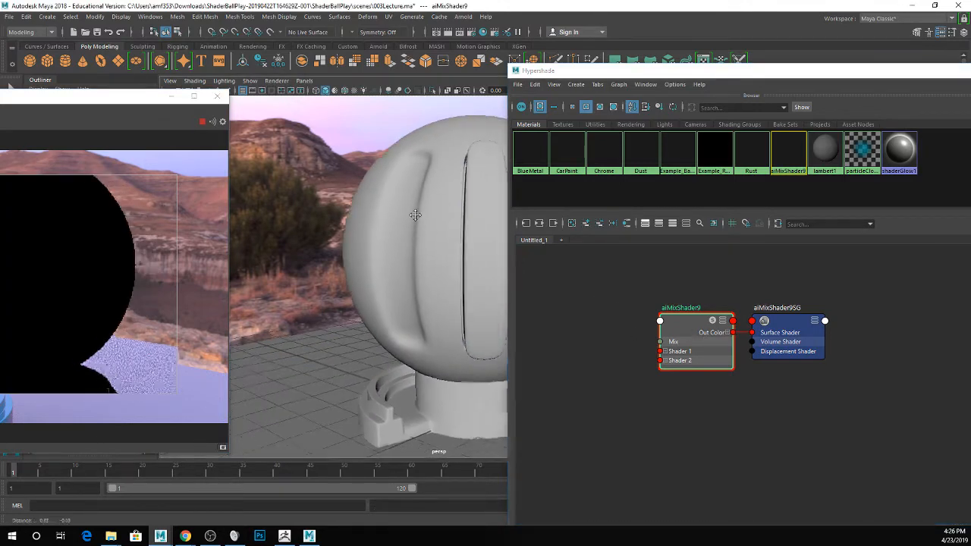
- Bring the mix shader's properties into view and rename the shader Mix_TexScratch
{"action": "left_click_drag", "start_coordinate": [26, 98], "coordinate": [74, 100]}
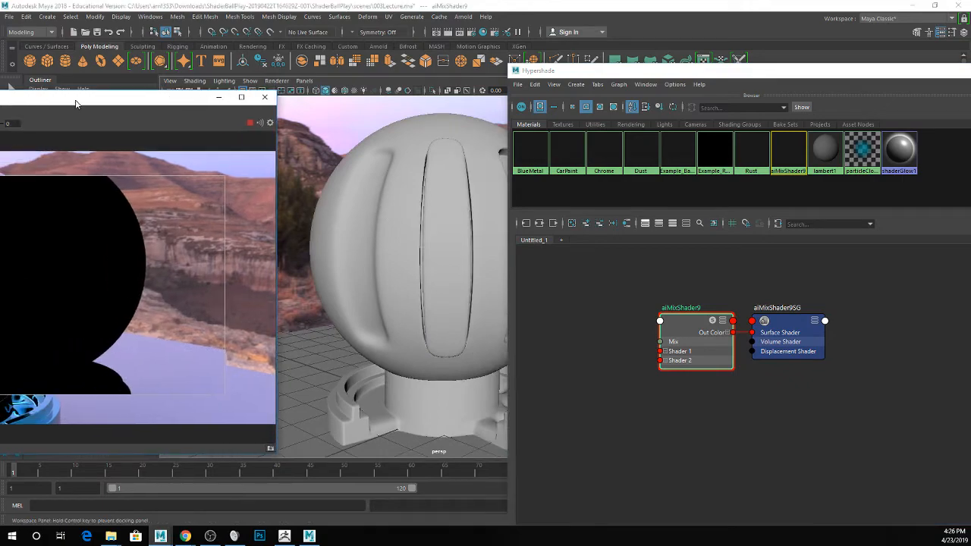
{"action": "left_click_drag", "start_coordinate": [566, 74], "coordinate": [402, 61]}
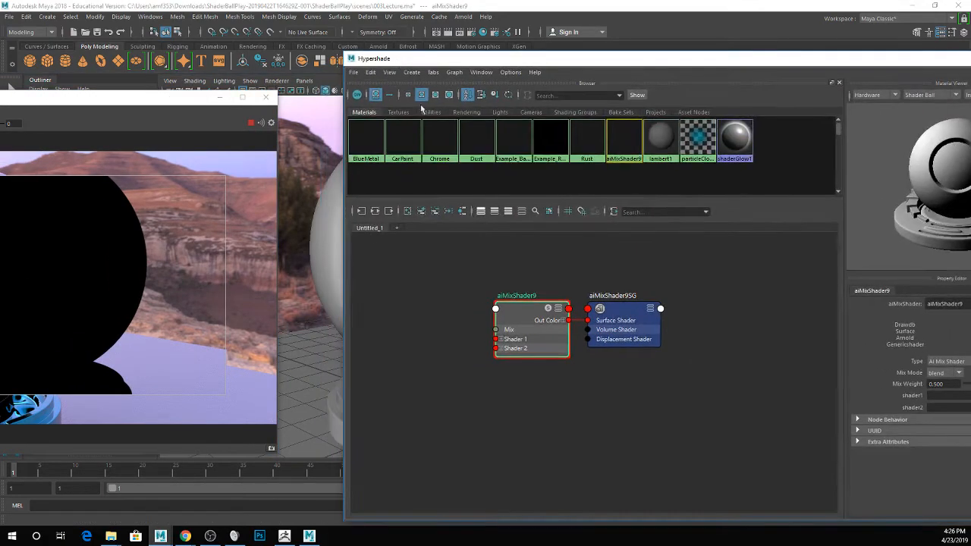
{"action": "left_click_drag", "start_coordinate": [723, 60], "coordinate": [601, 62]}
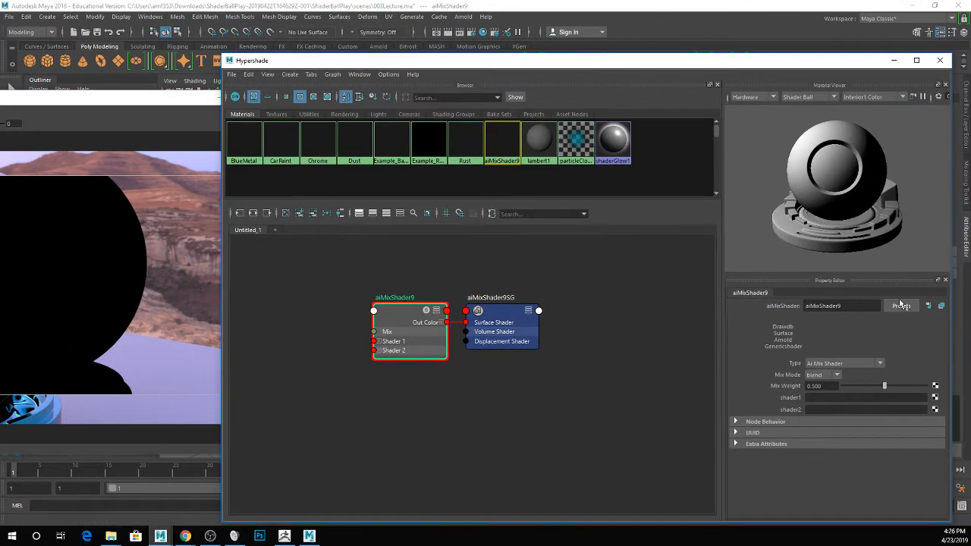
{"action": "left_click", "coordinate": [865, 307]}
{"action": "double_click", "coordinate": [865, 306]}
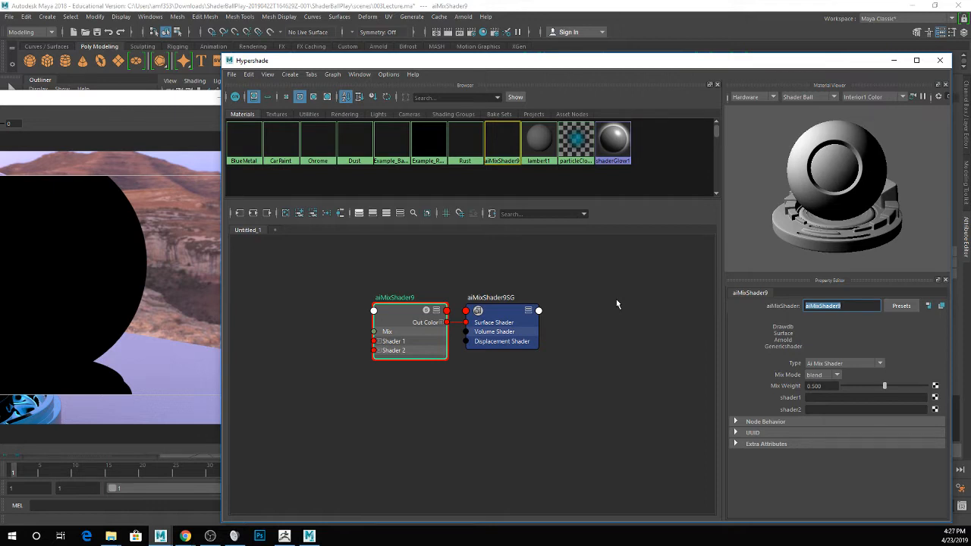
{"action": "type", "text": "Mix"}
{"action": "type", "text": "_le"}
{"action": "type", "text": "xScrat"}
{"action": "type", "text": "ch"}
{"action": "key", "text": "Return"}
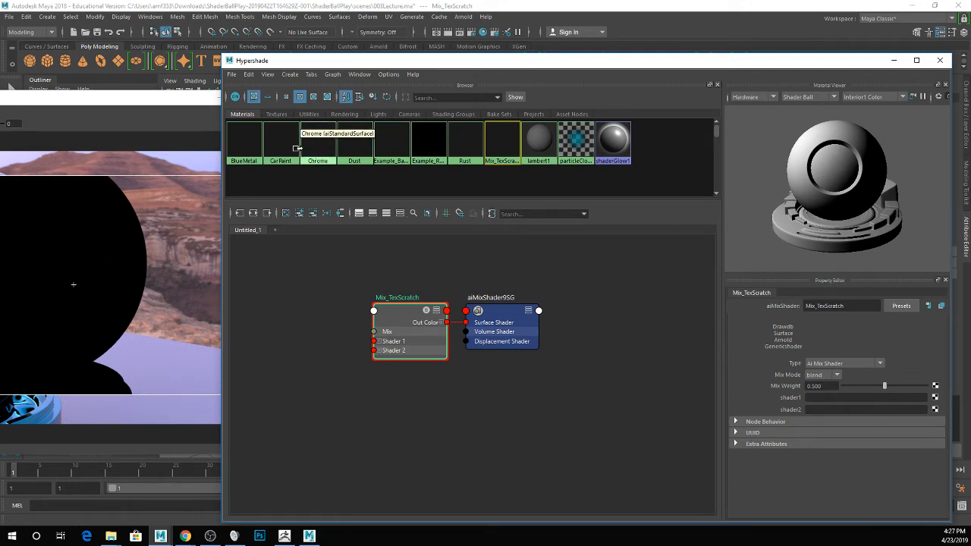
- Connect CarPaint to shader2 and Chrome to shader1 of Mix_TexScratch
{"action": "middle_click_drag", "start_coordinate": [295, 145], "coordinate": [762, 410]}
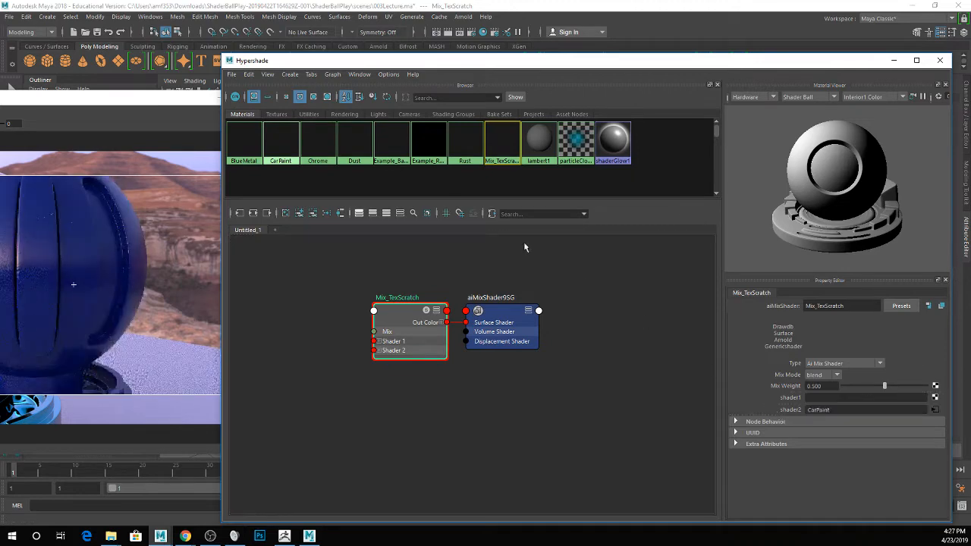
{"action": "middle_click_drag", "start_coordinate": [319, 146], "coordinate": [793, 399]}
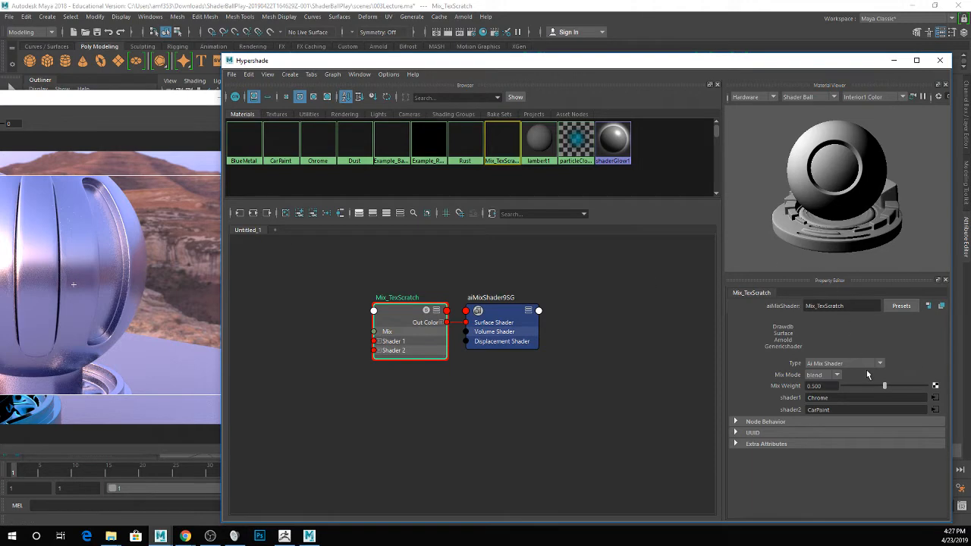
- Try Mix_TexScratch's Mix Weight at 0 and at 1 to compare the two input shaders, undoing the last weight change
{"action": "left_click_drag", "start_coordinate": [885, 387], "coordinate": [820, 387]}
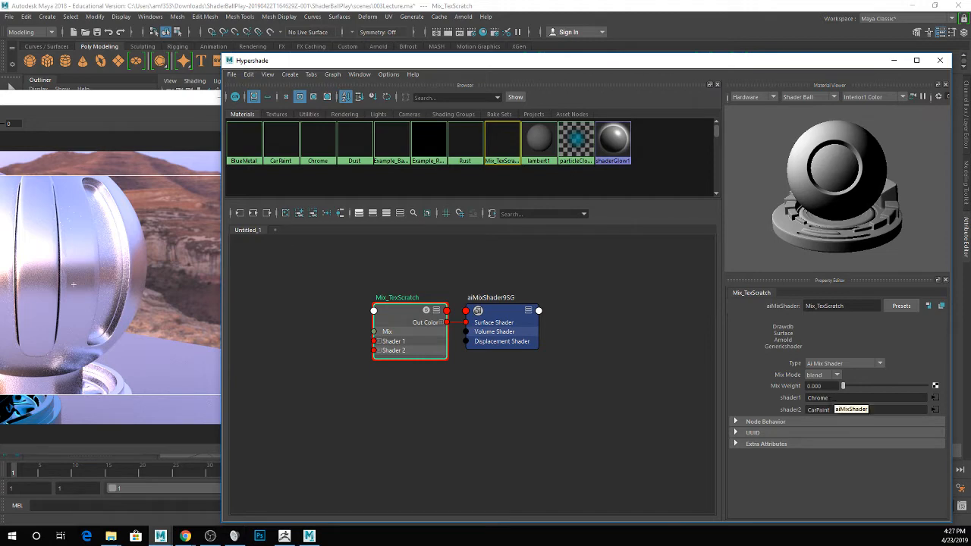
{"action": "left_click_drag", "start_coordinate": [843, 386], "coordinate": [930, 387]}
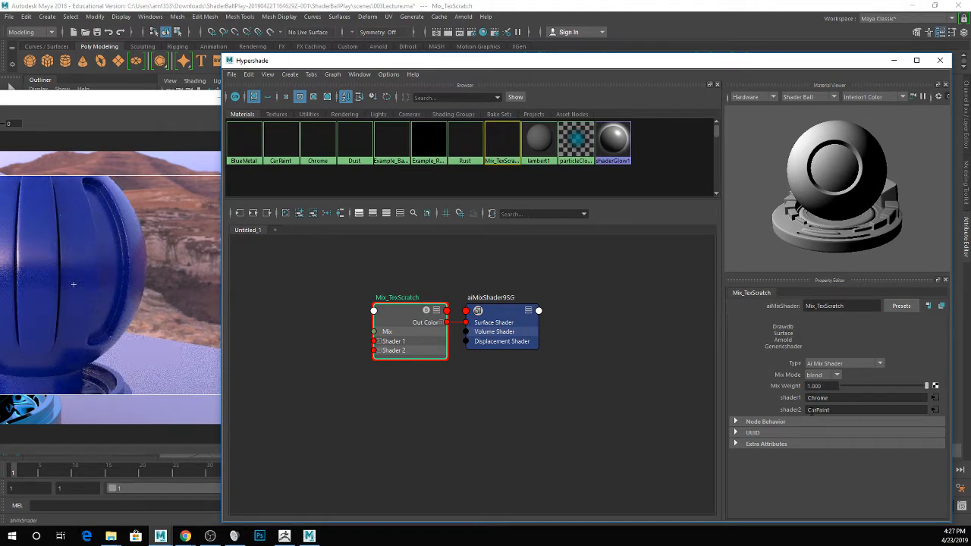
{"action": "left_click_drag", "start_coordinate": [913, 387], "coordinate": [890, 387]}
{"action": "key", "text": "ctrl+z"}
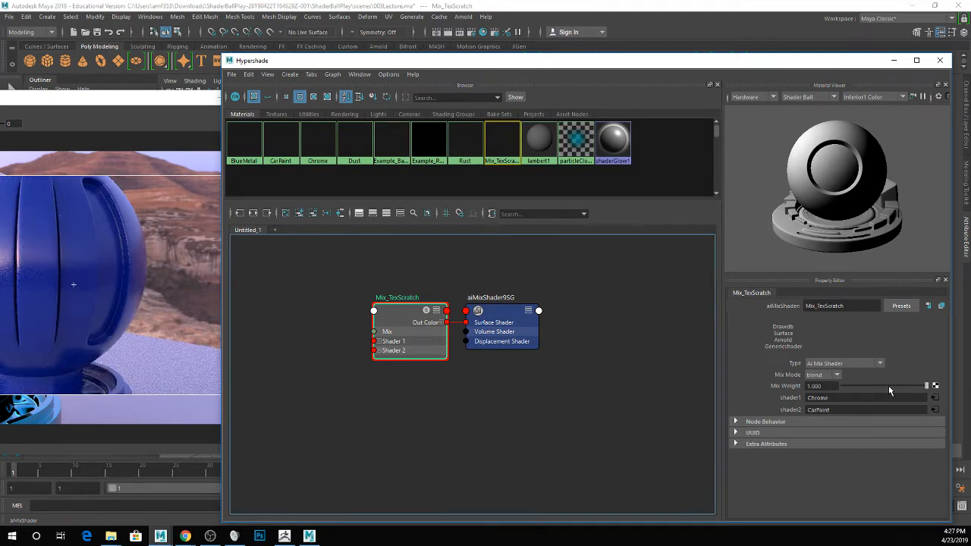
- Map a Checker texture to the Mix Weight of Mix_TexScratch and check the pattern in the render view
{"action": "left_click", "coordinate": [935, 388]}
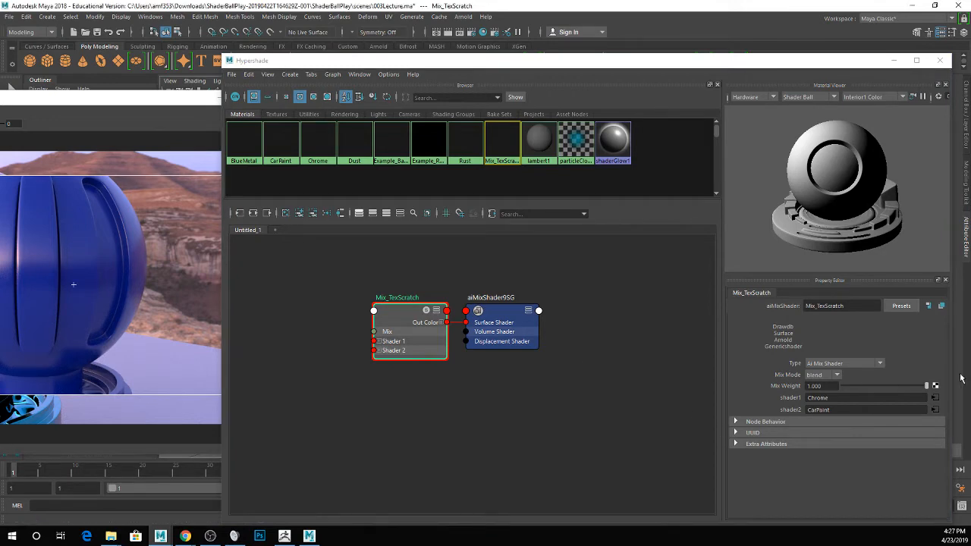
{"action": "left_click", "coordinate": [936, 386]}
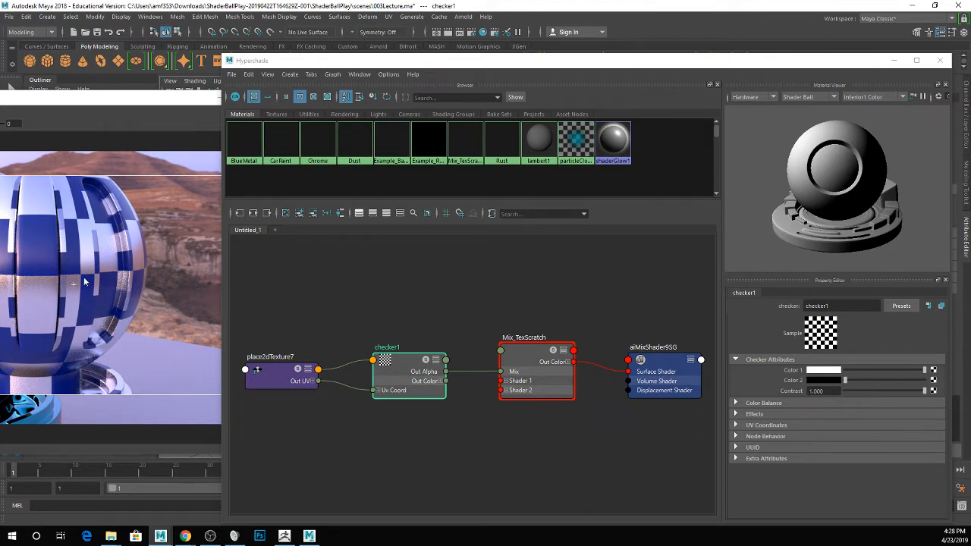
{"action": "left_click", "coordinate": [135, 101]}
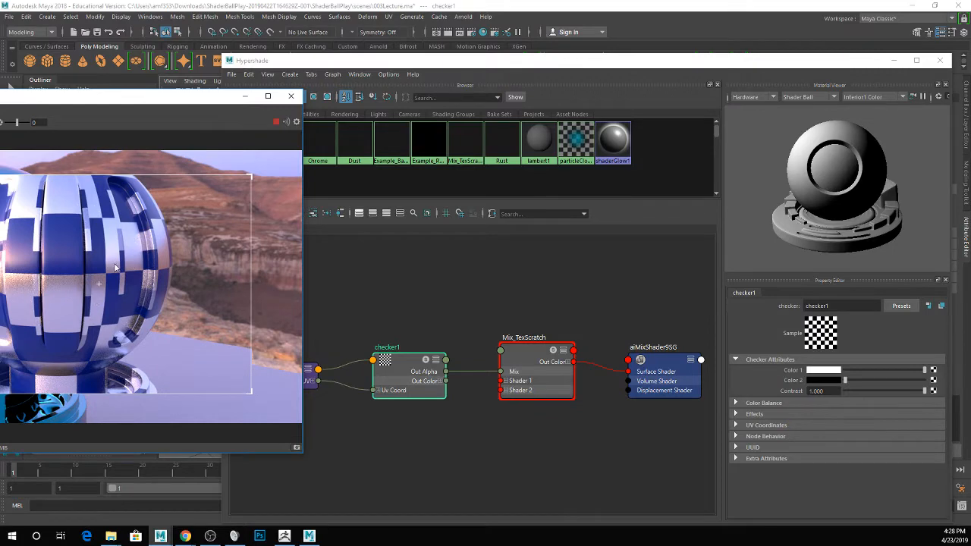
- Graph Mix_TexScratch again and replace its shader2 input with the Rust material
{"action": "left_click", "coordinate": [396, 129]}
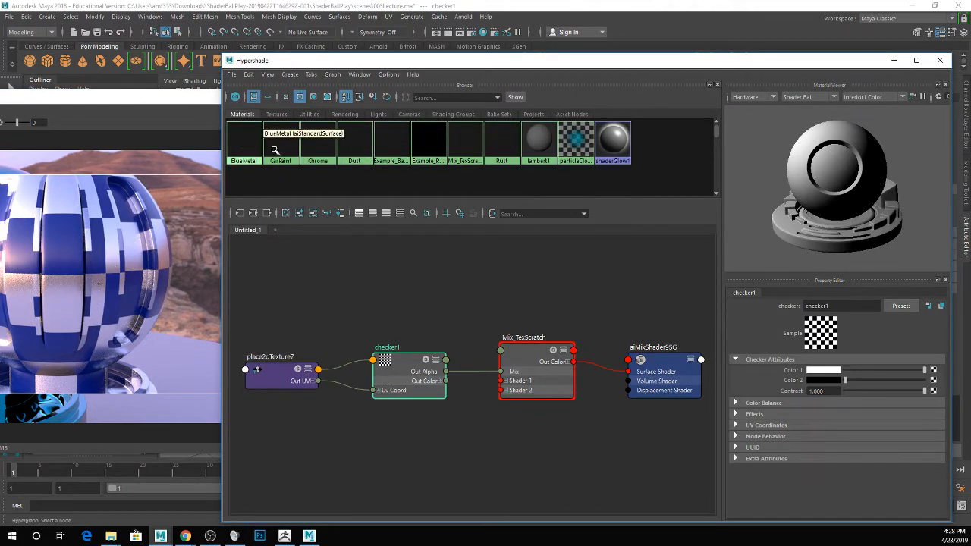
{"action": "right_click", "coordinate": [498, 138]}
{"action": "left_click", "coordinate": [516, 361]}
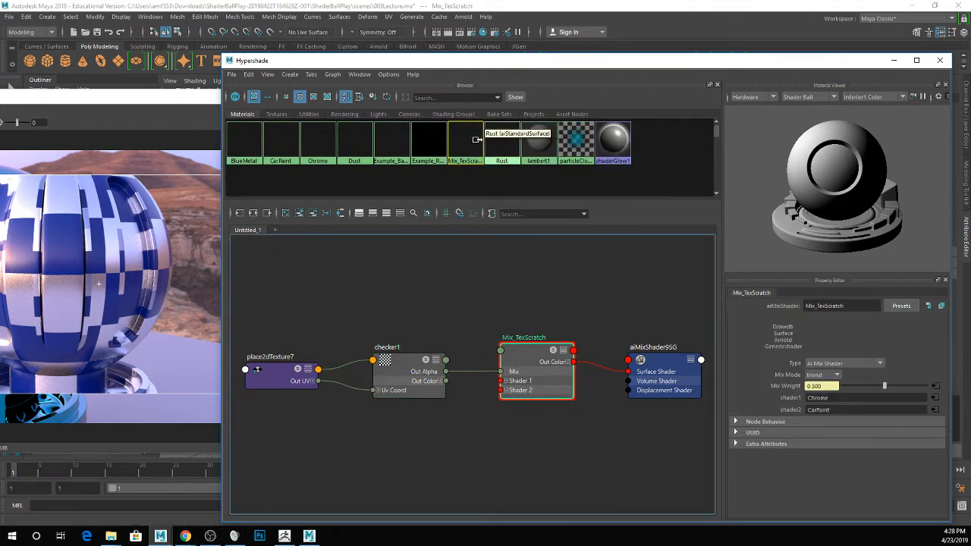
{"action": "middle_click_drag", "start_coordinate": [501, 148], "coordinate": [781, 410]}
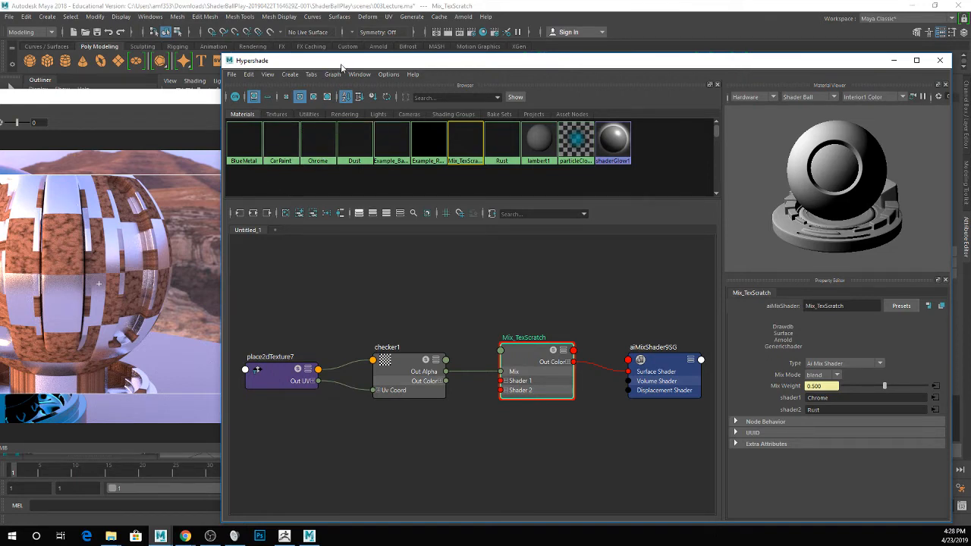
- Move Hypershade clear of the viewport, stop the IPR render and delete the existing shader ball mesh
{"action": "left_click_drag", "start_coordinate": [334, 61], "coordinate": [598, 190]}
{"action": "left_click", "coordinate": [450, 219]}
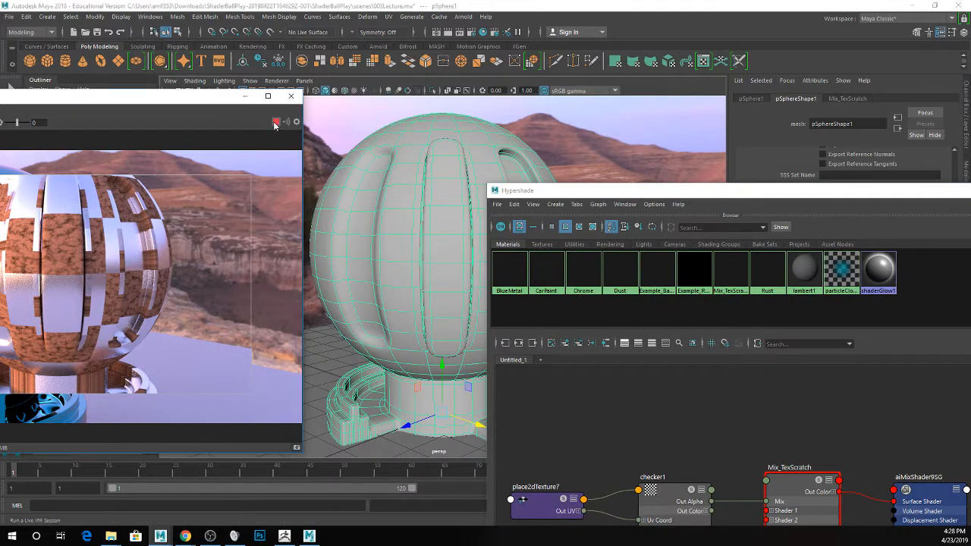
{"action": "key", "text": "Delete"}
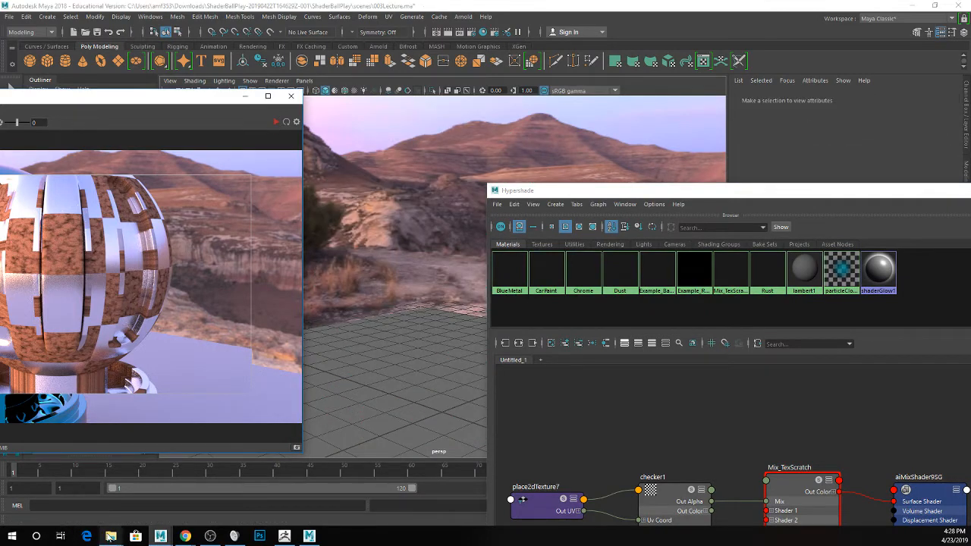
{"action": "mouse_move", "coordinate": [111, 536]}
{"action": "left_click", "coordinate": [464, 459]}
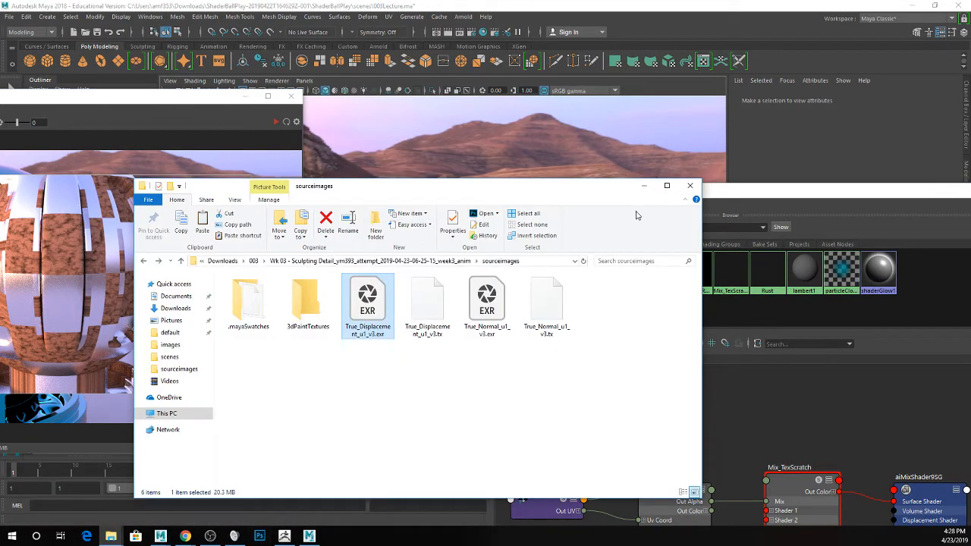
{"action": "left_click", "coordinate": [689, 185]}
- Import ShaderBall_v01.obj from the ShaderBallPlay scenes folder in File Explorer into the Maya scene
{"action": "mouse_move", "coordinate": [111, 537]}
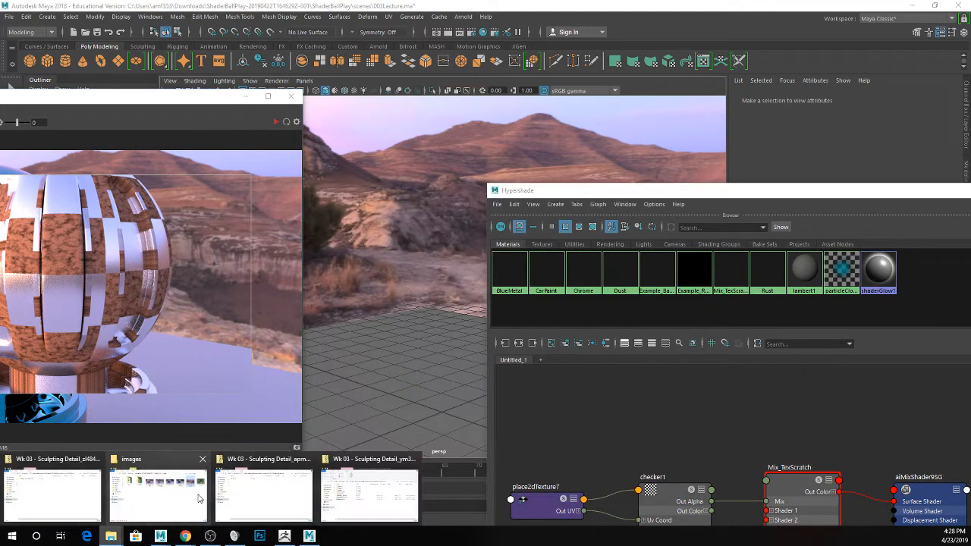
{"action": "left_click", "coordinate": [198, 499]}
{"action": "left_click", "coordinate": [375, 175]}
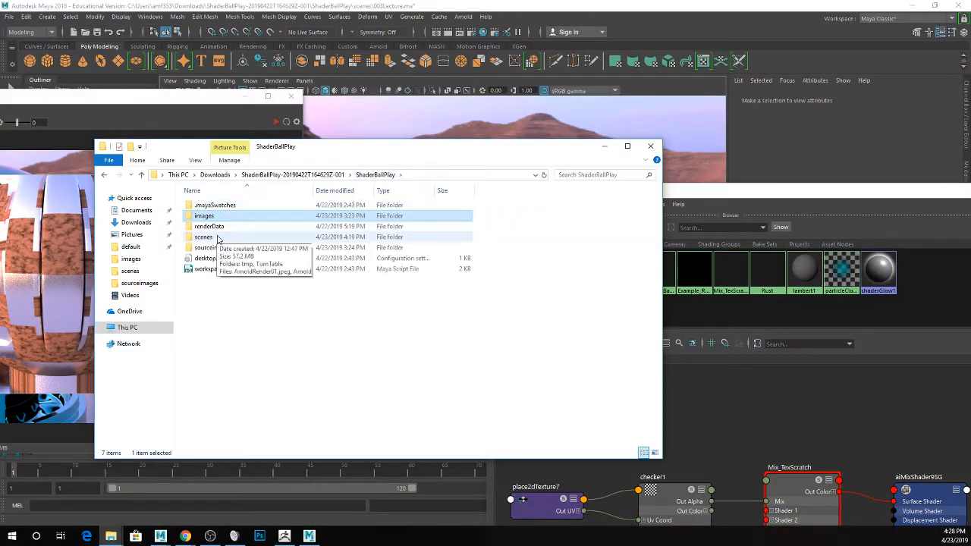
{"action": "double_click", "coordinate": [217, 238]}
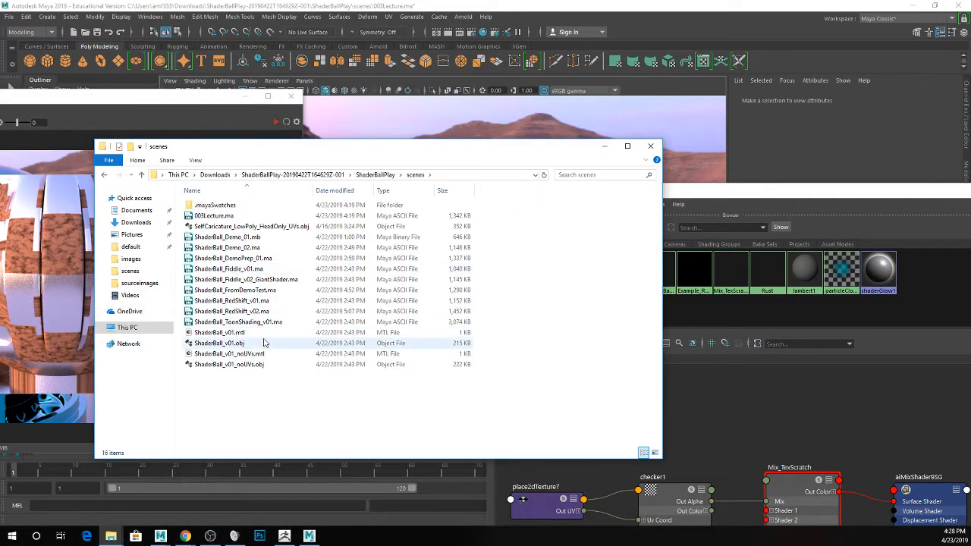
{"action": "left_click_drag", "start_coordinate": [264, 343], "coordinate": [496, 140]}
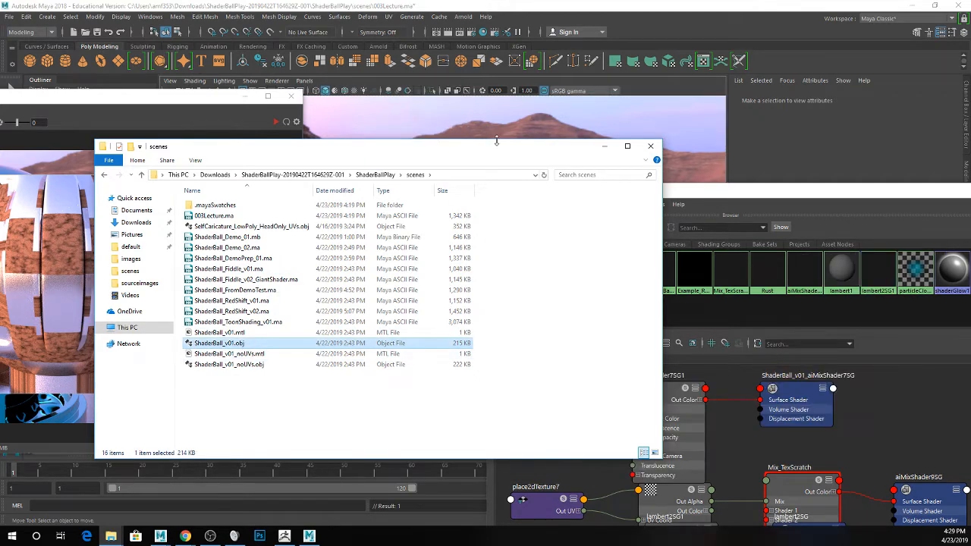
{"action": "left_click", "coordinate": [604, 146]}
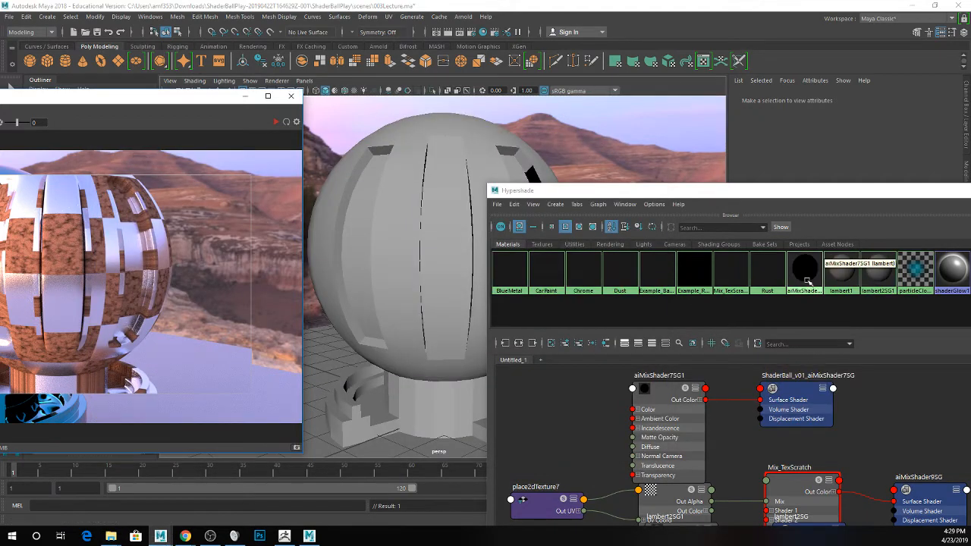
- Assign Mix_TexScratch to the imported shader ball with the IPR render running, and extend the render region down over the ball's base
{"action": "middle_click_drag", "start_coordinate": [807, 281], "coordinate": [403, 222]}
{"action": "left_click_drag", "start_coordinate": [517, 194], "coordinate": [461, 60]}
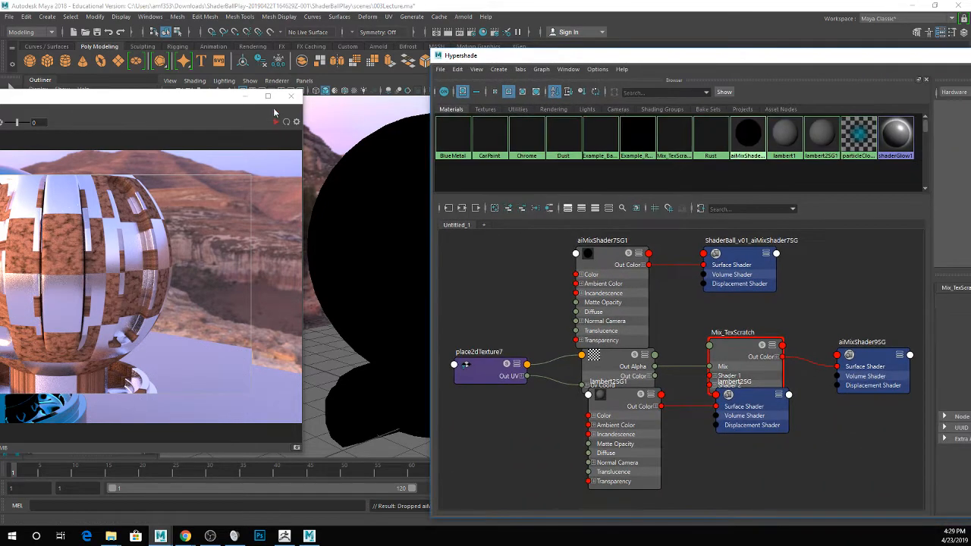
{"action": "left_click", "coordinate": [275, 122]}
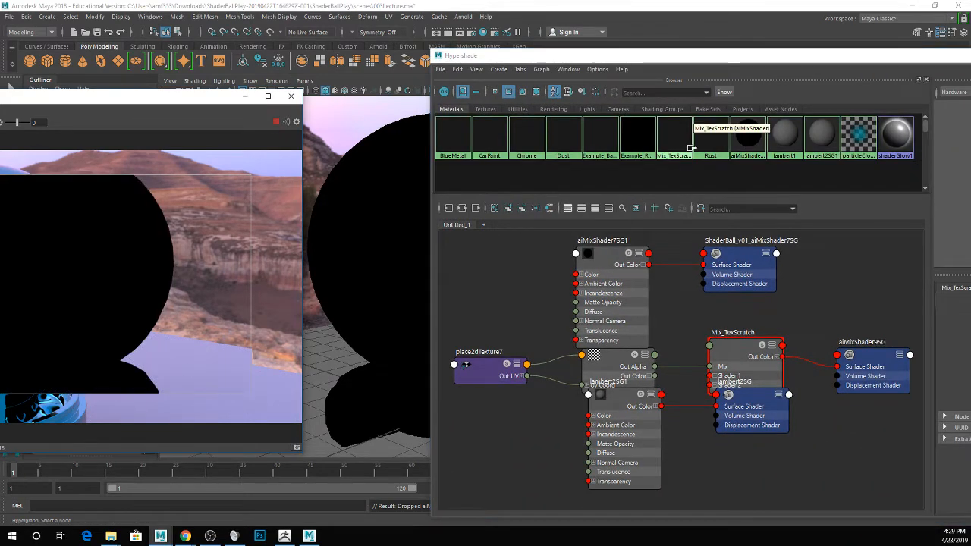
{"action": "middle_click_drag", "start_coordinate": [678, 151], "coordinate": [401, 245]}
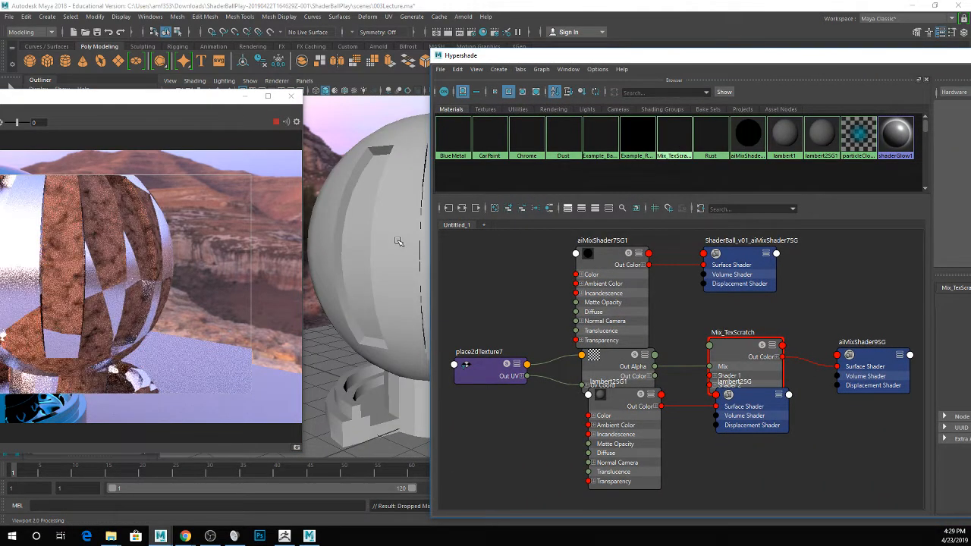
{"action": "left_click_drag", "start_coordinate": [153, 95], "coordinate": [191, 85]}
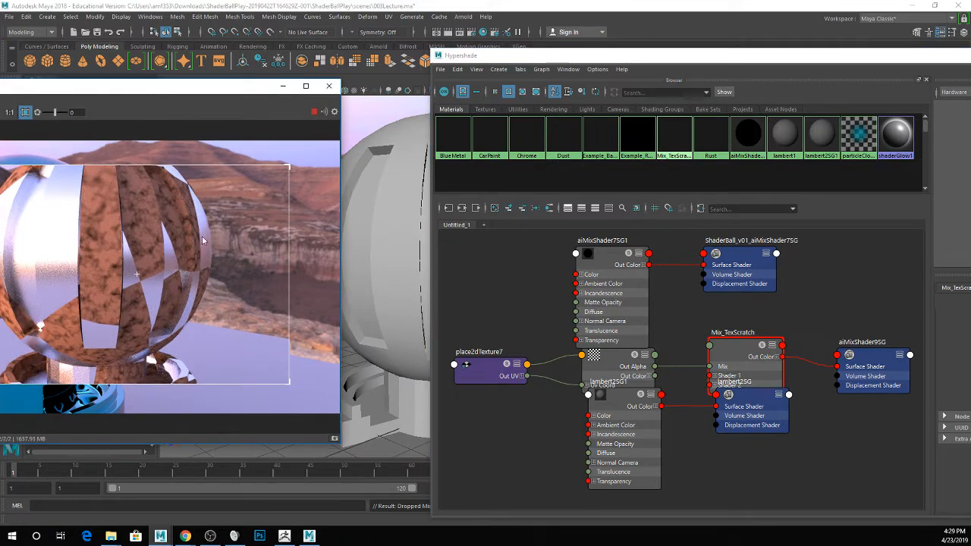
{"action": "left_click_drag", "start_coordinate": [289, 385], "coordinate": [288, 419]}
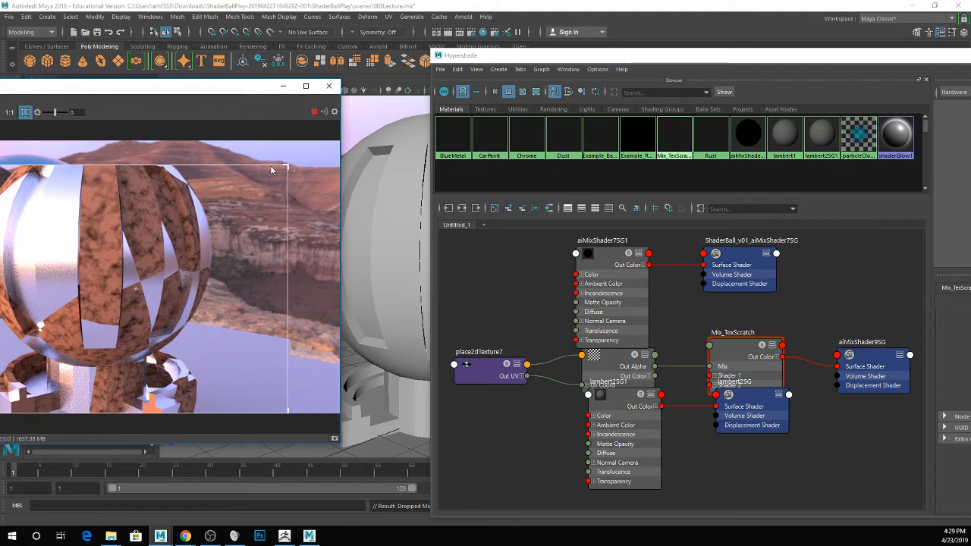
- With the render region raised above the ball, disconnect the checker from Mix_TexScratch's Mix Weight and set shader2 to BlueMetal
{"action": "left_click_drag", "start_coordinate": [287, 166], "coordinate": [284, 145]}
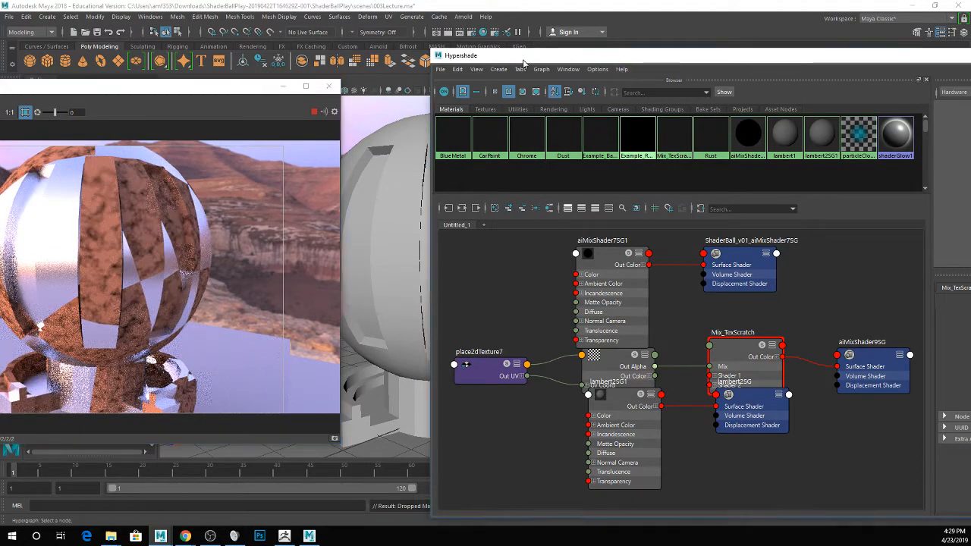
{"action": "left_click_drag", "start_coordinate": [599, 61], "coordinate": [406, 58]}
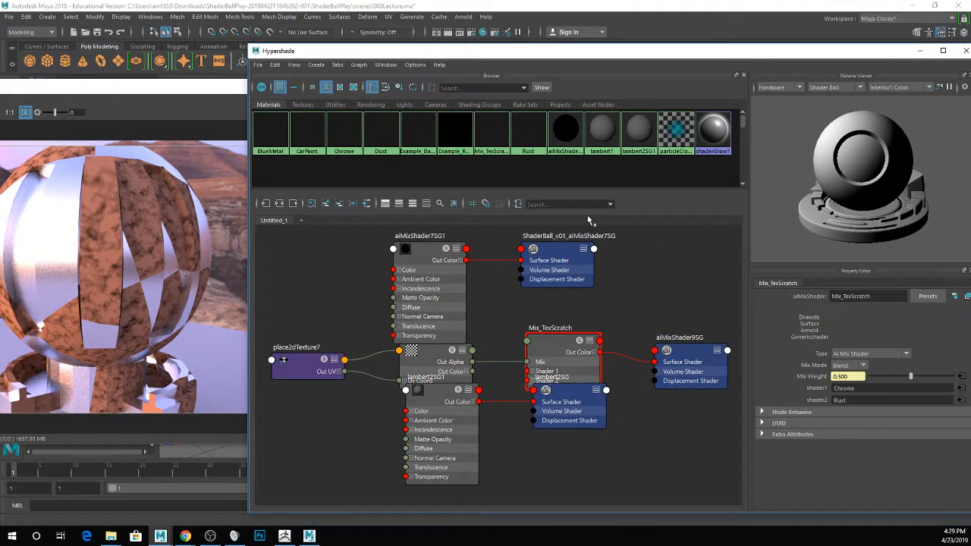
{"action": "right_click", "coordinate": [814, 377]}
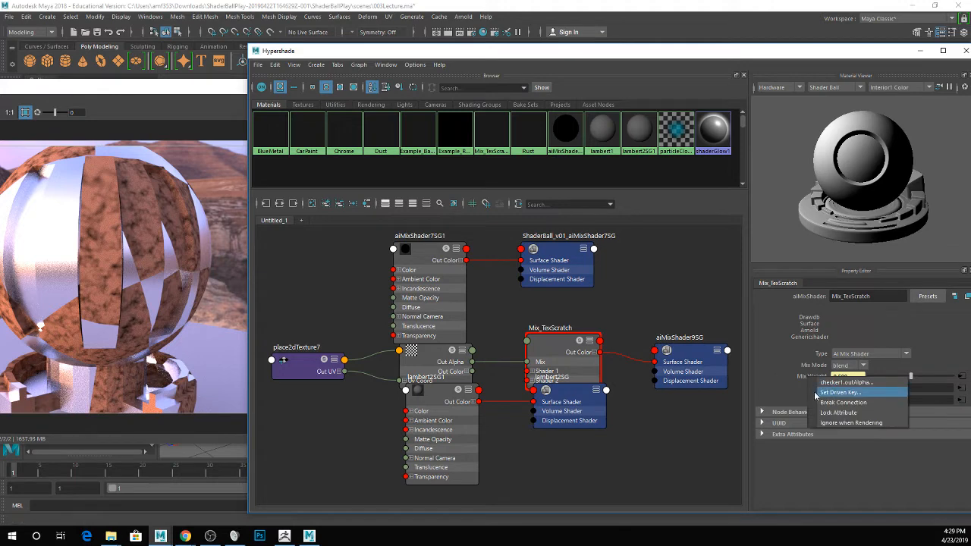
{"action": "left_click", "coordinate": [823, 402]}
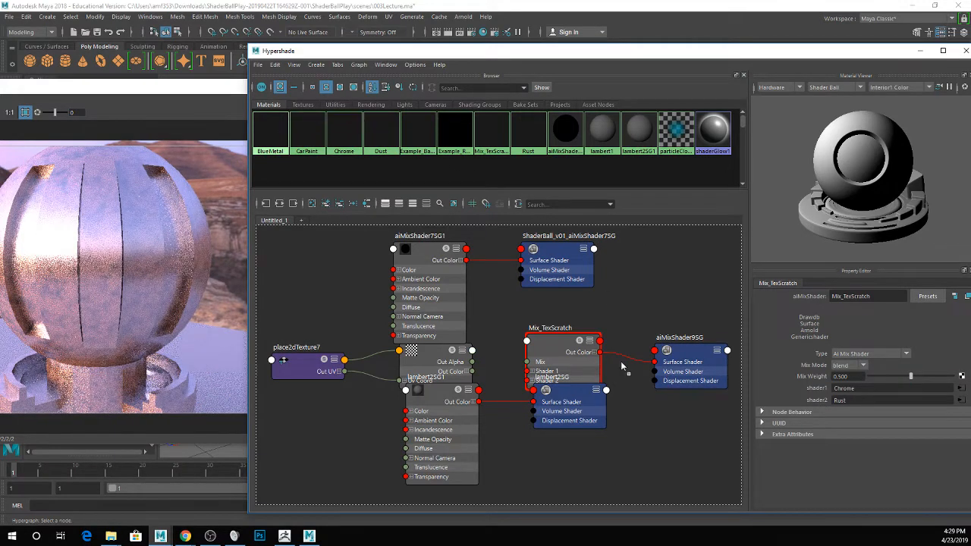
{"action": "middle_click_drag", "start_coordinate": [622, 367], "coordinate": [817, 403]}
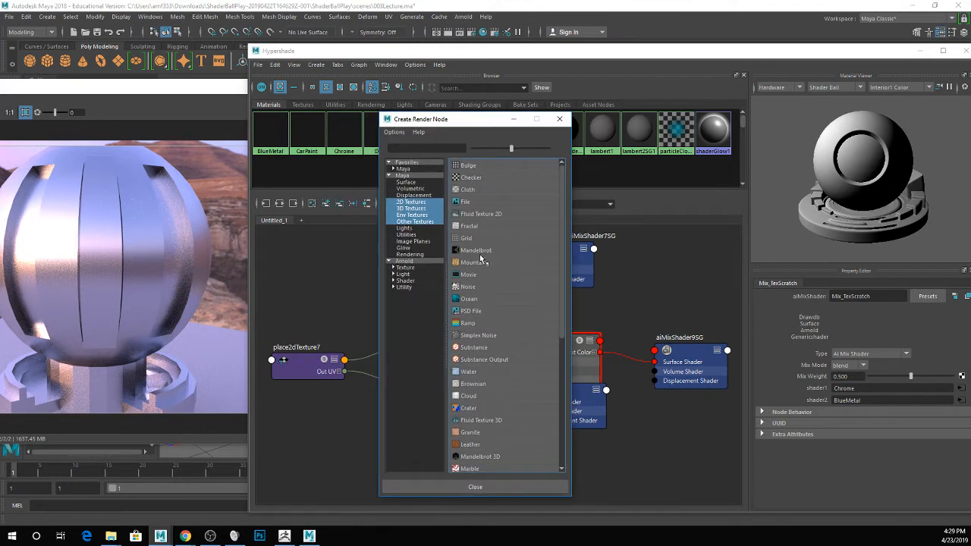
- Map a Ramp texture to the Mix Weight, set its interpolation to None and move the white marker to position 0.520
{"action": "left_click", "coordinate": [470, 323]}
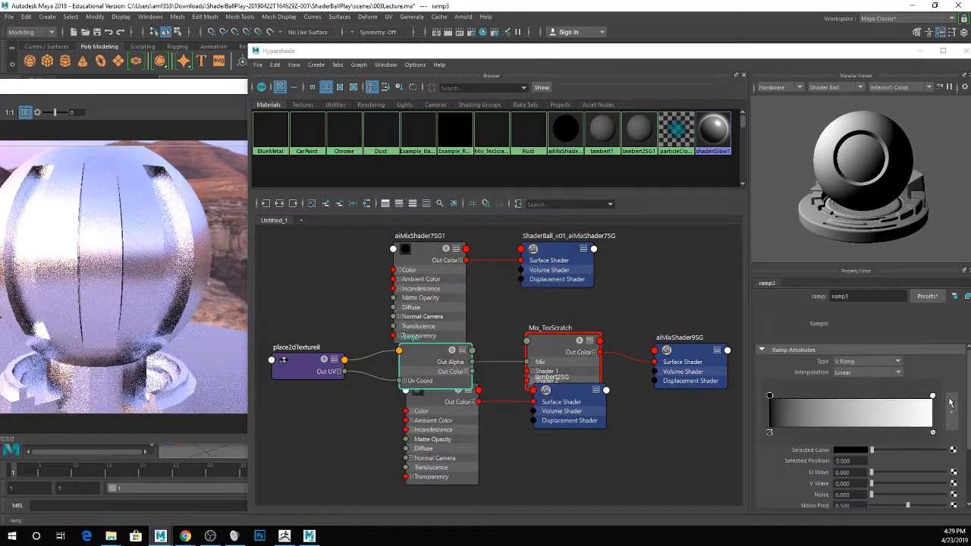
{"action": "left_click", "coordinate": [770, 398]}
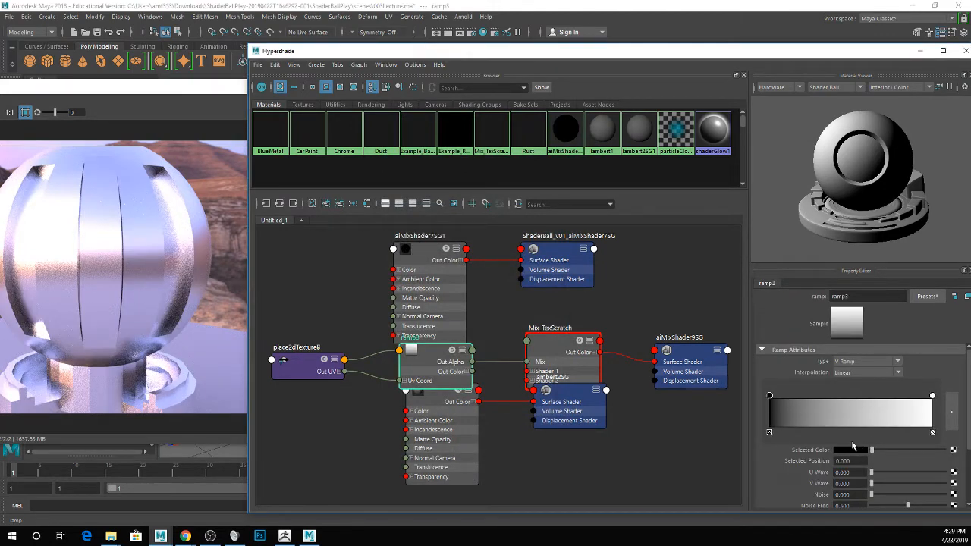
{"action": "left_click", "coordinate": [844, 373]}
{"action": "left_click", "coordinate": [842, 384]}
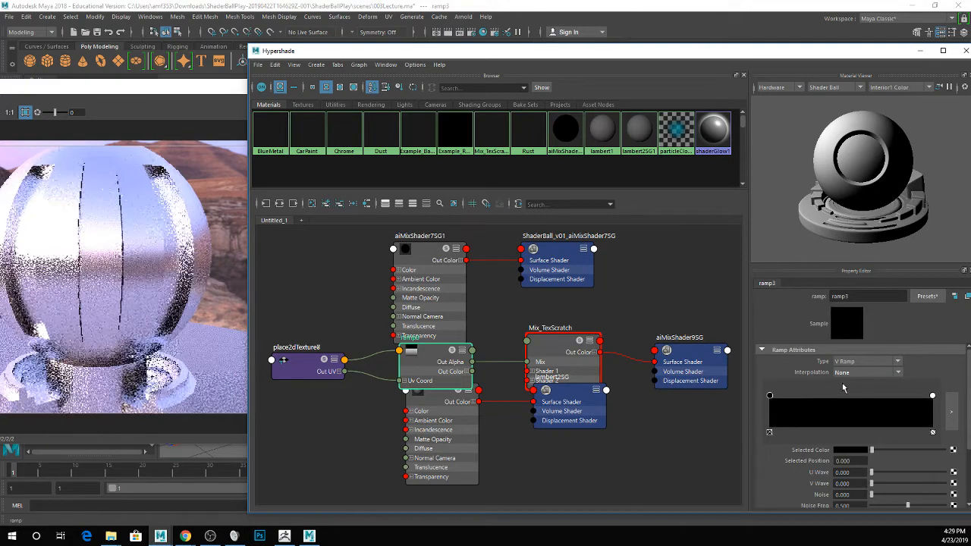
{"action": "left_click_drag", "start_coordinate": [933, 396], "coordinate": [854, 395]}
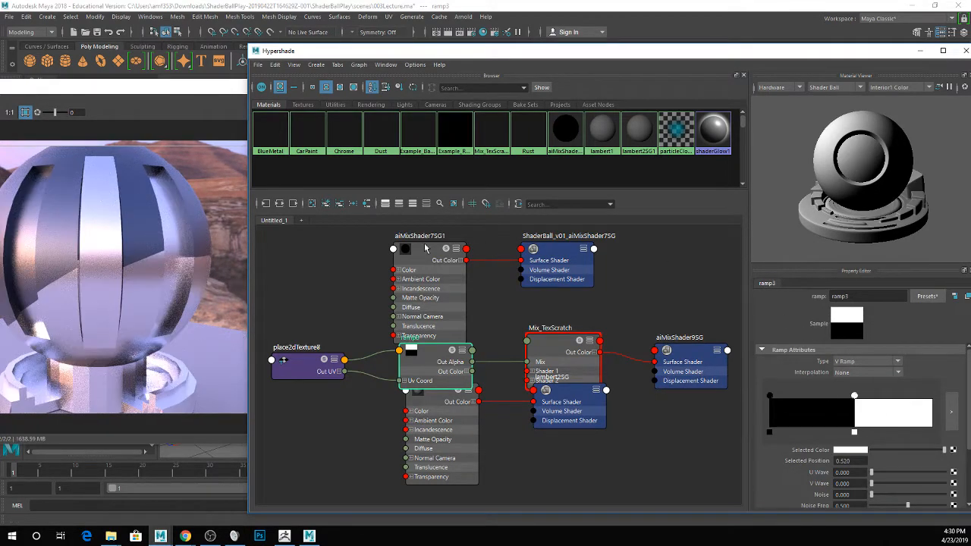
- Set the Repeat UV of the ramp's 2D texture placement to 10 by 10
{"action": "scroll", "coordinate": [838, 387], "scroll_direction": "down", "scroll_amount": 2}
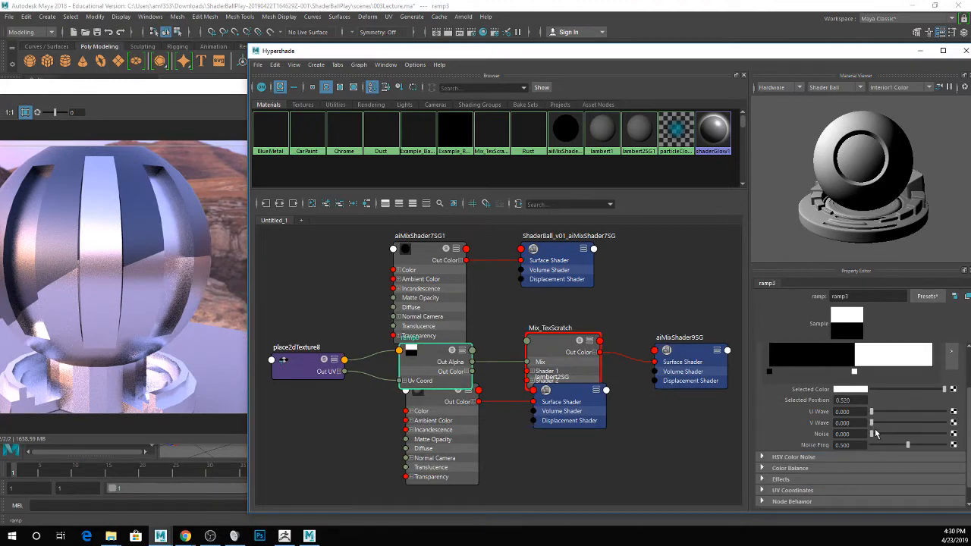
{"action": "left_click", "coordinate": [920, 50]}
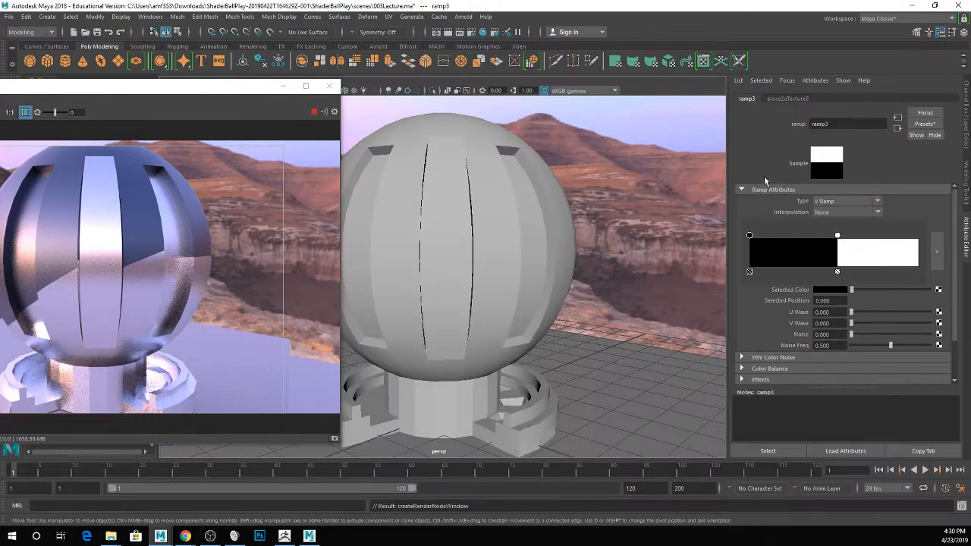
{"action": "left_click", "coordinate": [789, 98]}
{"action": "left_click", "coordinate": [823, 277]}
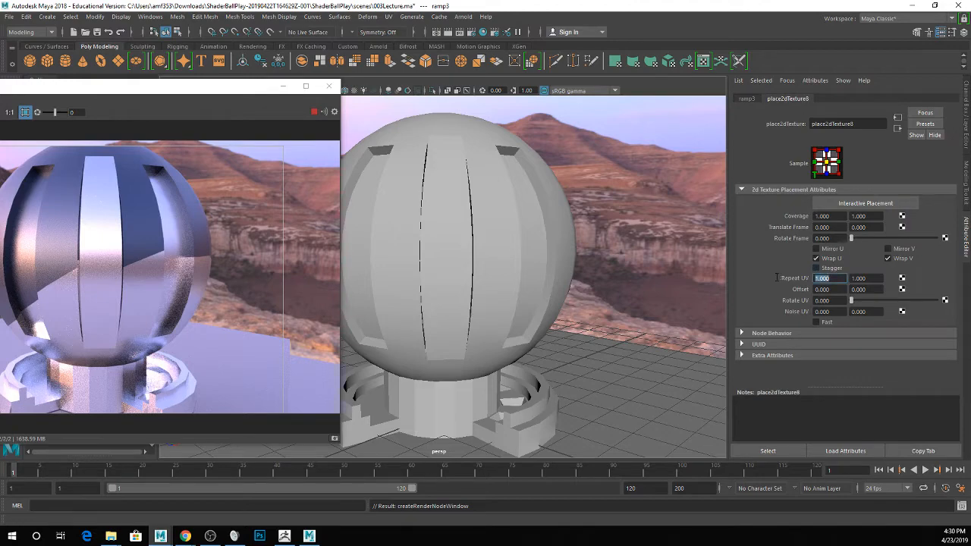
{"action": "type", "text": "10"}
{"action": "key", "text": "Tab"}
{"action": "type", "text": "10"}
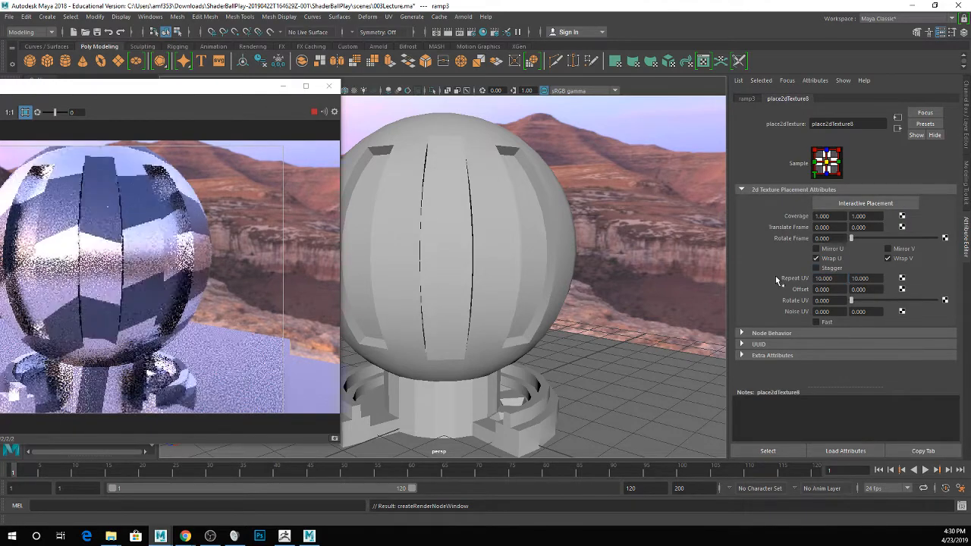
{"action": "key", "text": "Return"}
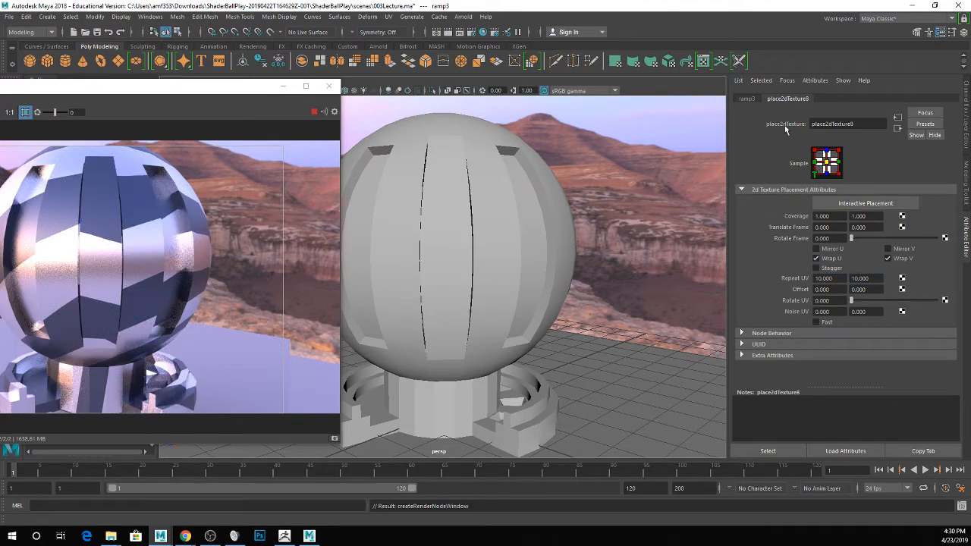
- Try the ramp's U and V Wave, return both to 0, and set Noise to 1.000 and Noise Freq to 0.312
{"action": "left_click", "coordinate": [746, 98]}
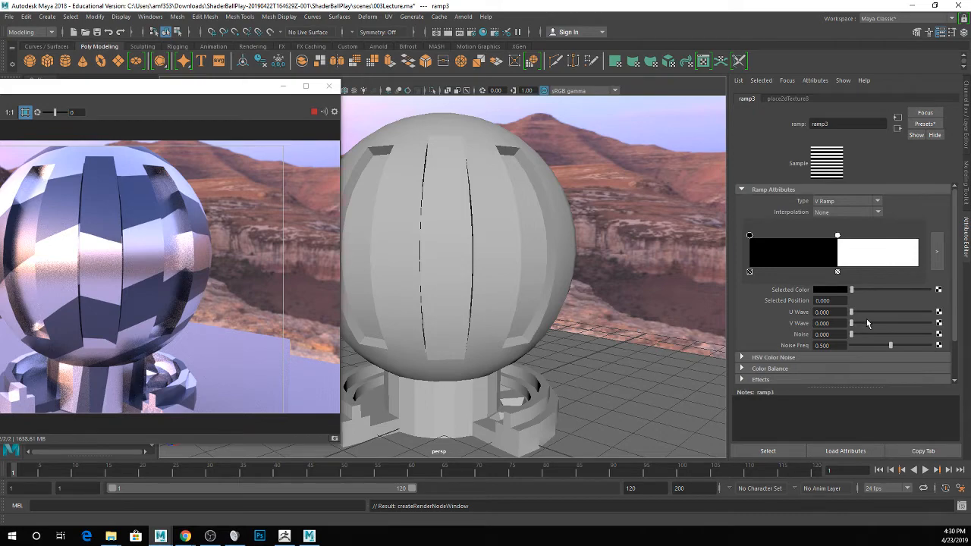
{"action": "left_click_drag", "start_coordinate": [851, 323], "coordinate": [868, 323]}
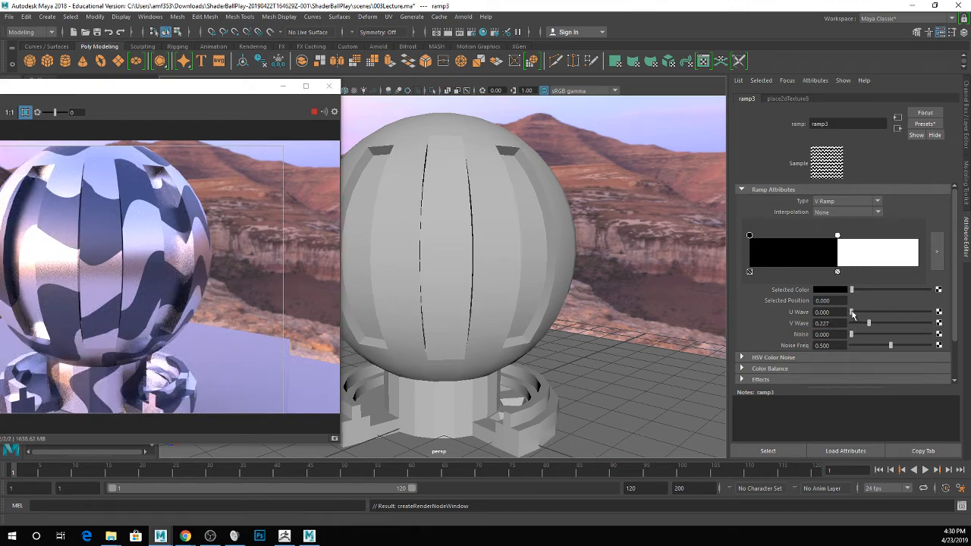
{"action": "left_click_drag", "start_coordinate": [851, 313], "coordinate": [869, 312]}
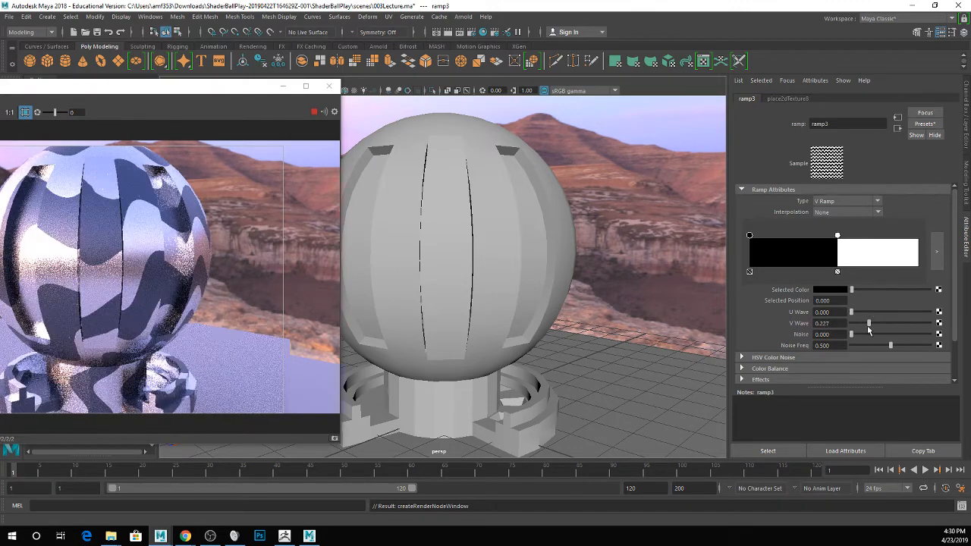
{"action": "left_click_drag", "start_coordinate": [868, 323], "coordinate": [970, 341]}
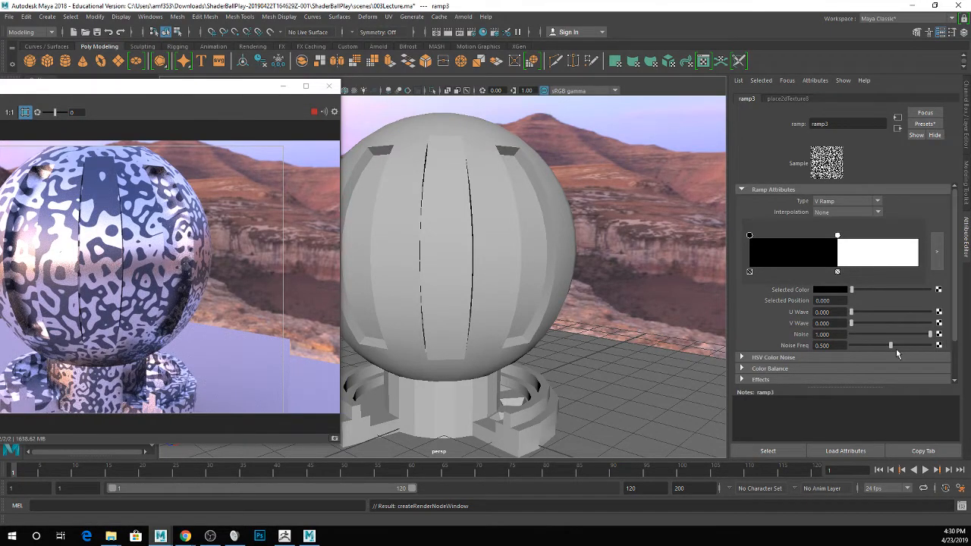
{"action": "mouse_move", "coordinate": [887, 345]}
{"action": "left_mouse_down"}
{"action": "mouse_move", "coordinate": [867, 348]}
{"action": "mouse_move", "coordinate": [897, 351]}
{"action": "mouse_move", "coordinate": [873, 346]}
{"action": "left_mouse_up"}
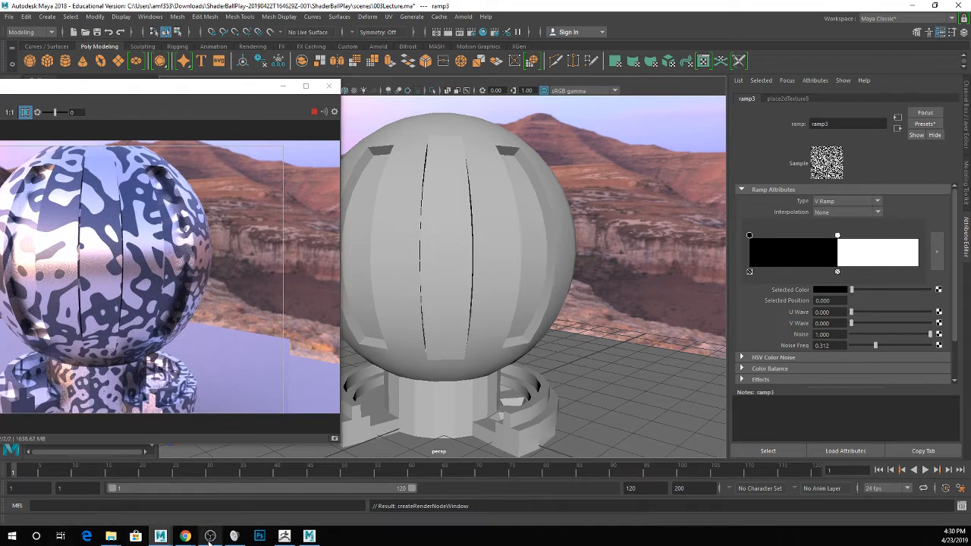
- Search Google Images in Chrome for "damascus steel" and enlarge a reference photo of a patterned knife blade
{"action": "mouse_move", "coordinate": [197, 537]}
{"action": "left_click", "coordinate": [258, 481]}
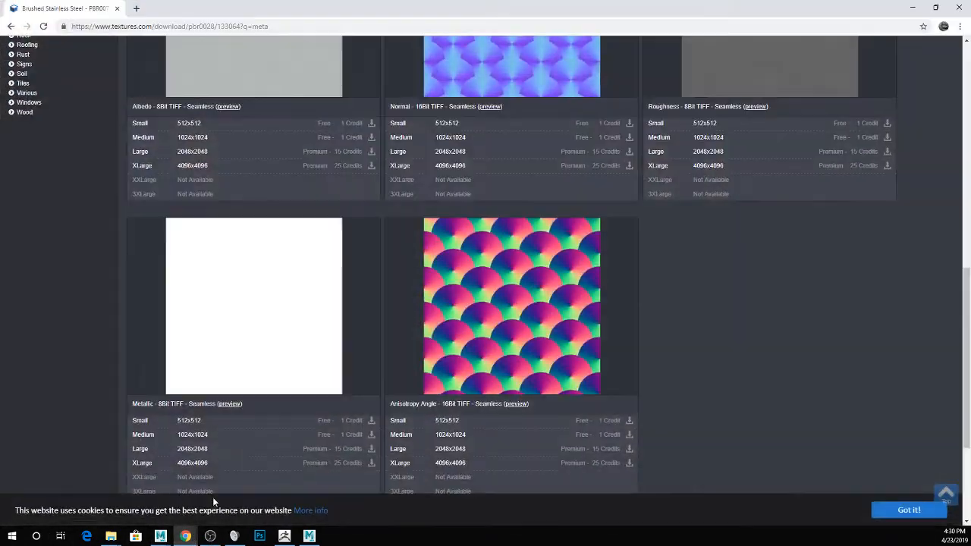
{"action": "left_click", "coordinate": [138, 12]}
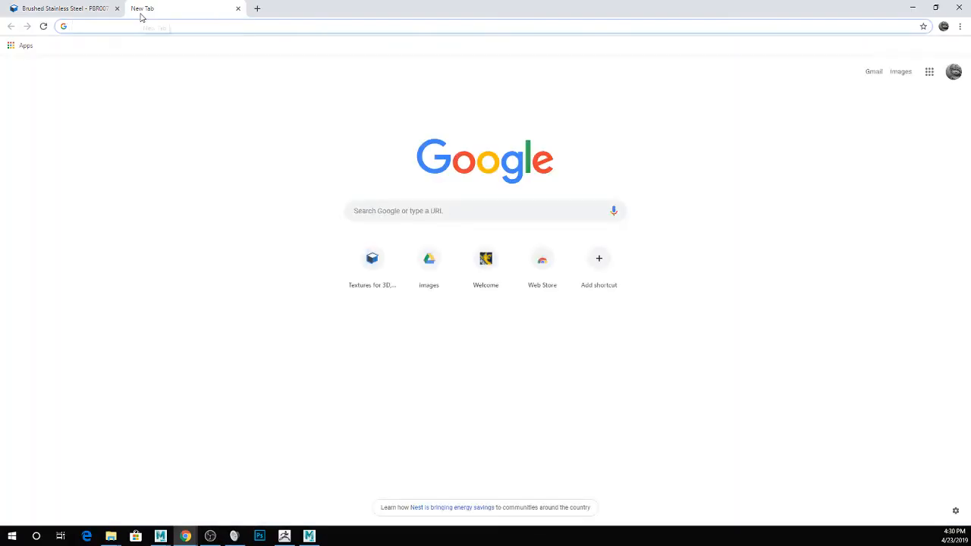
{"action": "type", "text": "damascus steel"}
{"action": "key", "text": "Return"}
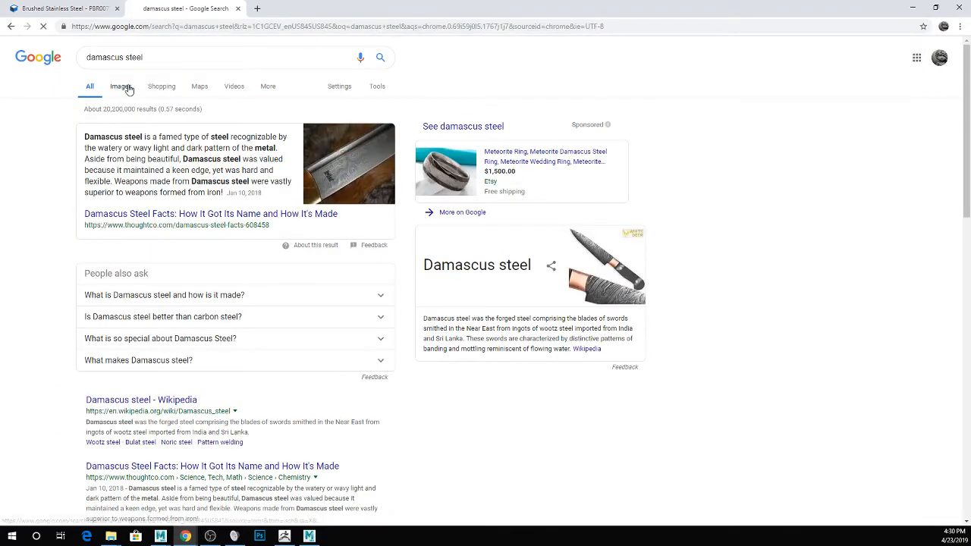
{"action": "left_click", "coordinate": [123, 88]}
{"action": "scroll", "coordinate": [461, 375], "scroll_direction": "down", "scroll_amount": 5}
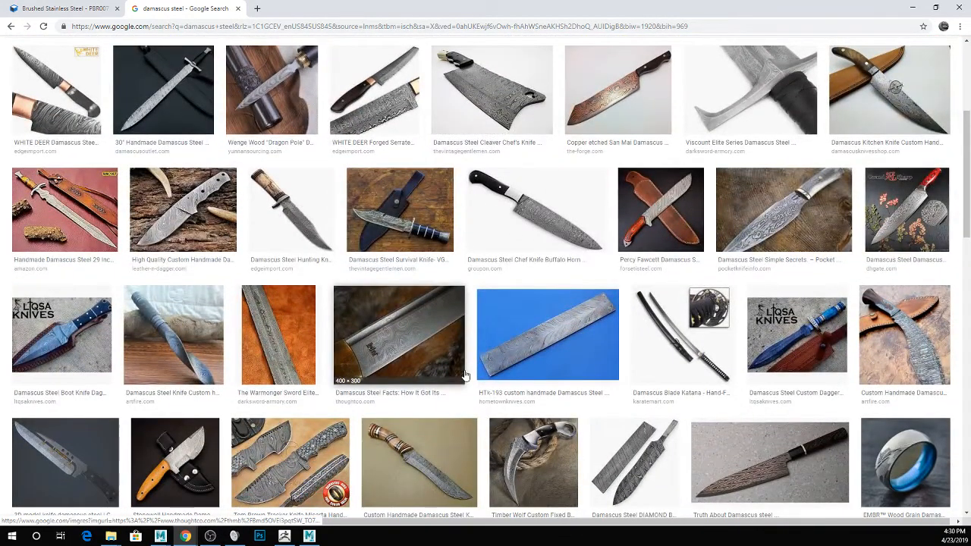
{"action": "left_click", "coordinate": [756, 189]}
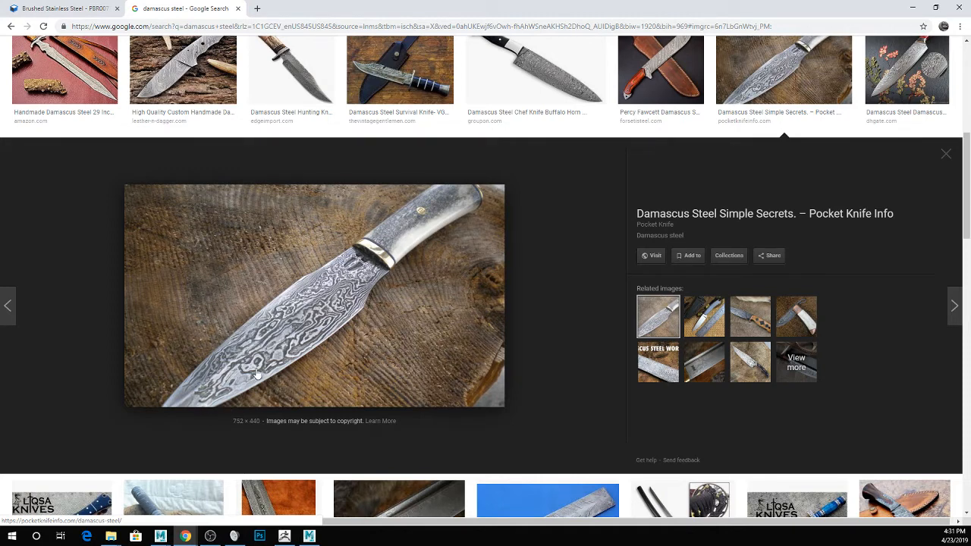
- Close Mudbox and switch back to the Maya scene
{"action": "left_click", "coordinate": [309, 536]}
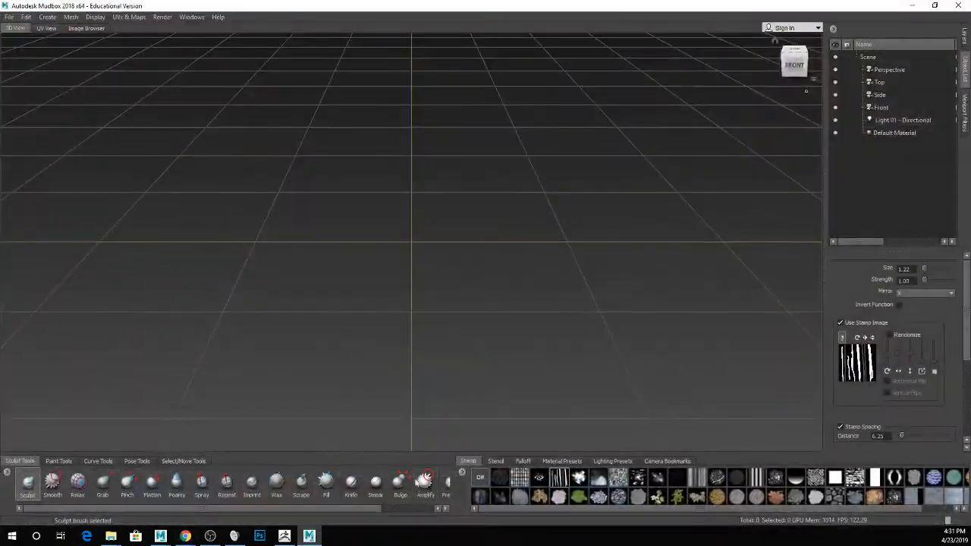
{"action": "left_click", "coordinate": [965, 4]}
{"action": "mouse_move", "coordinate": [160, 535]}
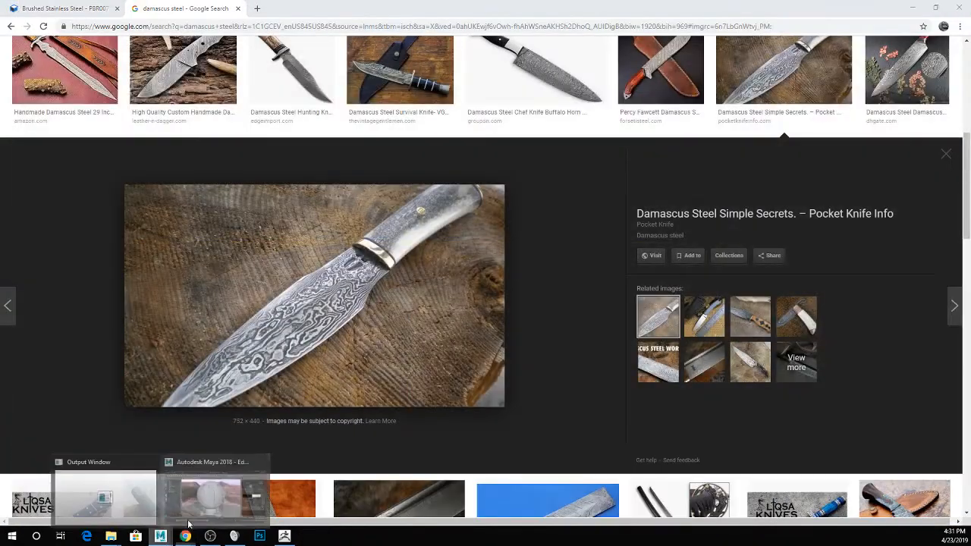
{"action": "left_click", "coordinate": [243, 494]}
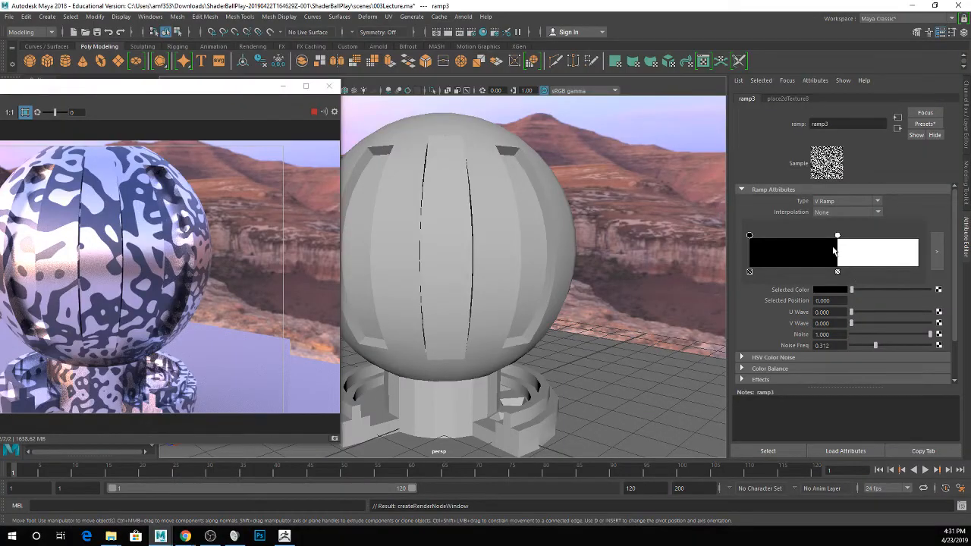
- Set the ramp's interpolation to Linear and turn on smooth mesh preview for the shader ball
{"action": "left_click", "coordinate": [826, 215]}
{"action": "left_click", "coordinate": [833, 233]}
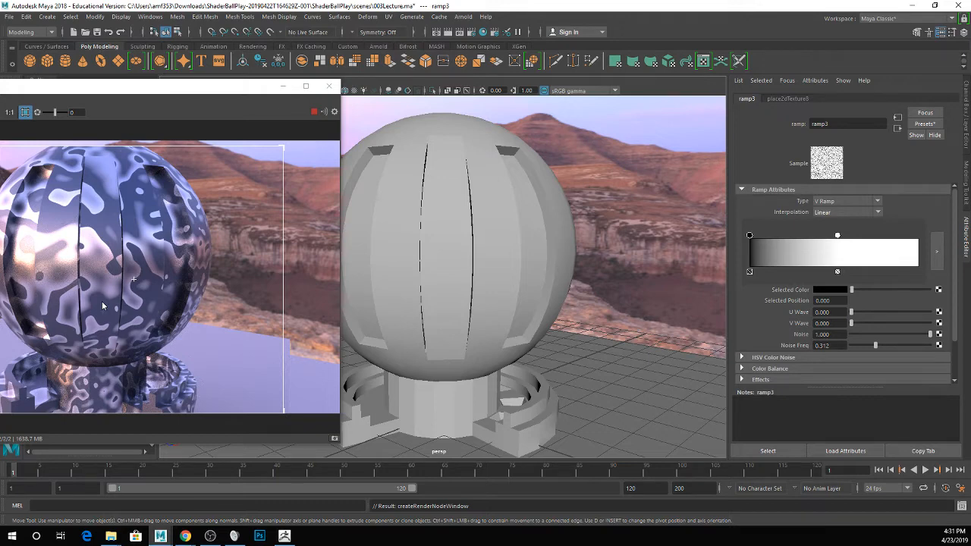
{"action": "left_click", "coordinate": [448, 164]}
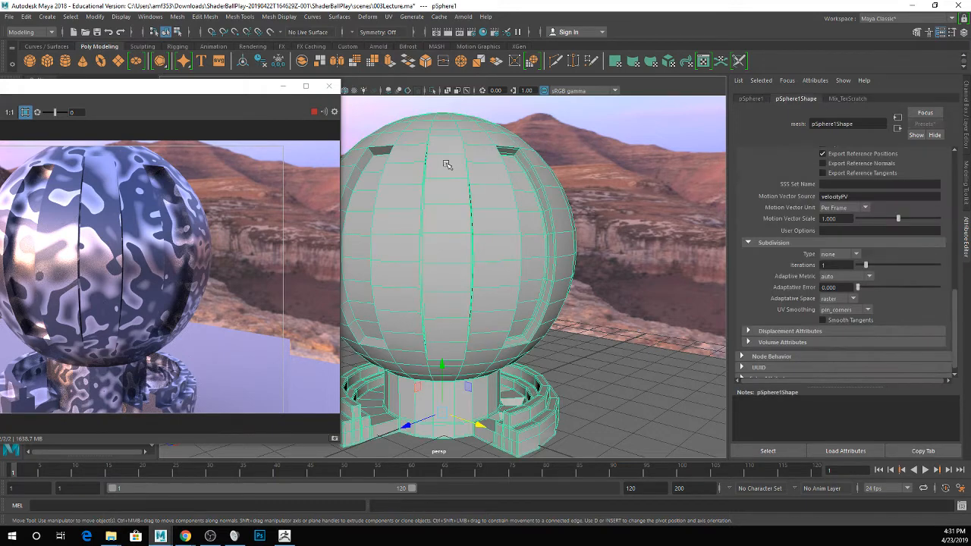
{"action": "key", "text": "3"}
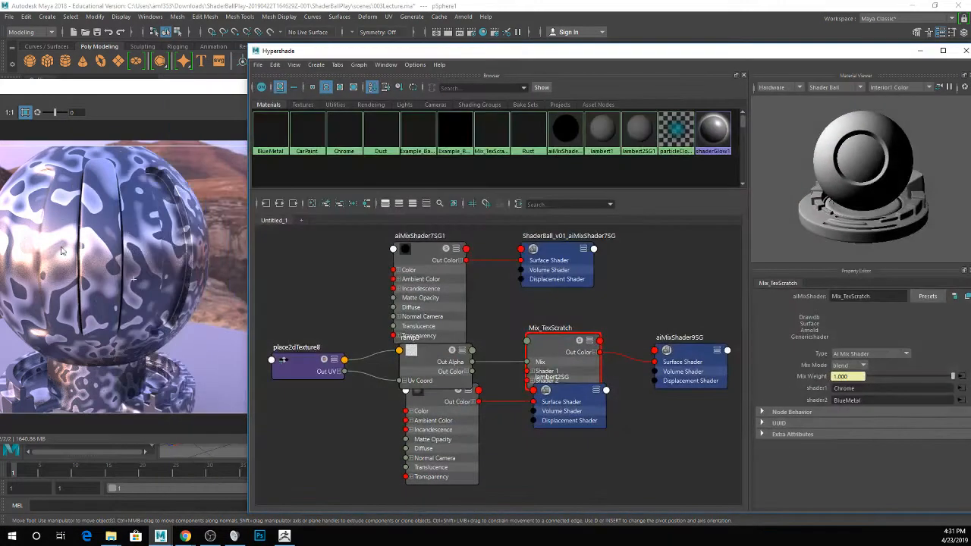
- Break the ramp's connection to Mix_TexScratch's Mix Weight and map a File texture there instead
{"action": "right_click", "coordinate": [812, 377]}
{"action": "left_click", "coordinate": [834, 400]}
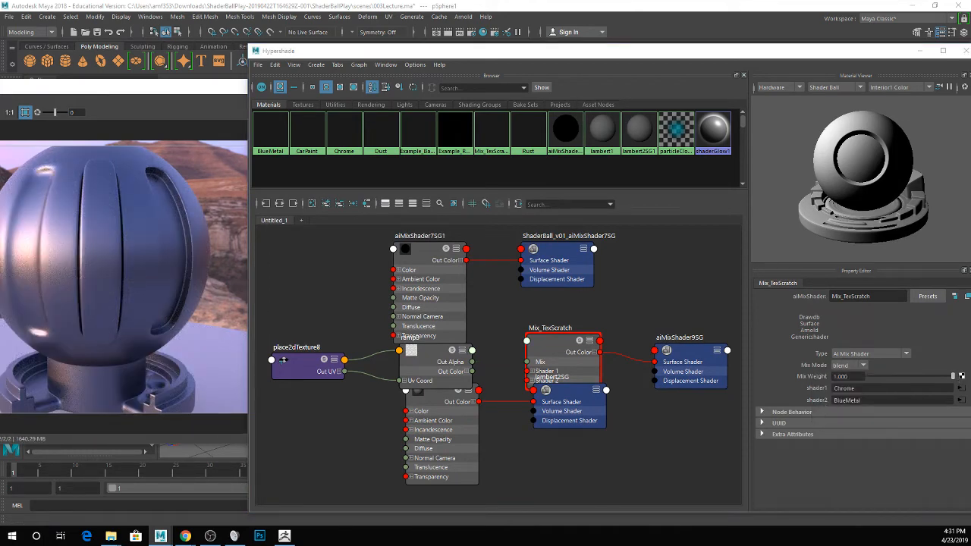
{"action": "left_click_drag", "start_coordinate": [229, 106], "coordinate": [527, 120]}
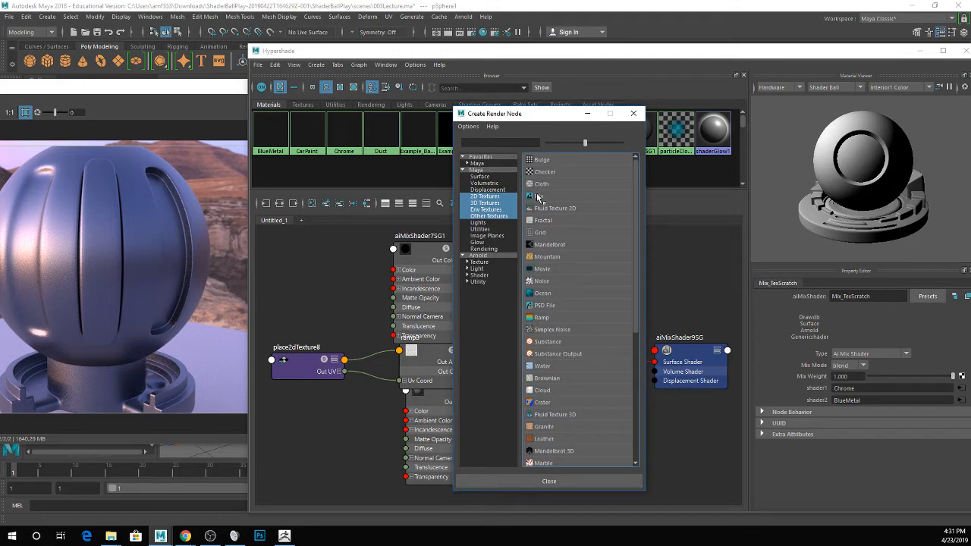
{"action": "left_click", "coordinate": [540, 195]}
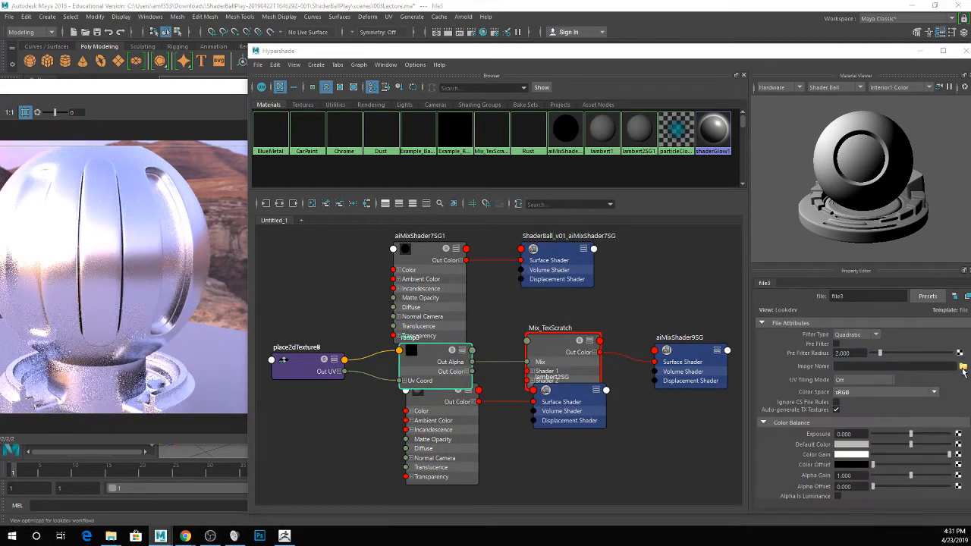
- Load scratchTexture.jpg from the project's sourceimages folder into the File texture and enable Alpha Is Luminance
{"action": "left_click", "coordinate": [963, 367]}
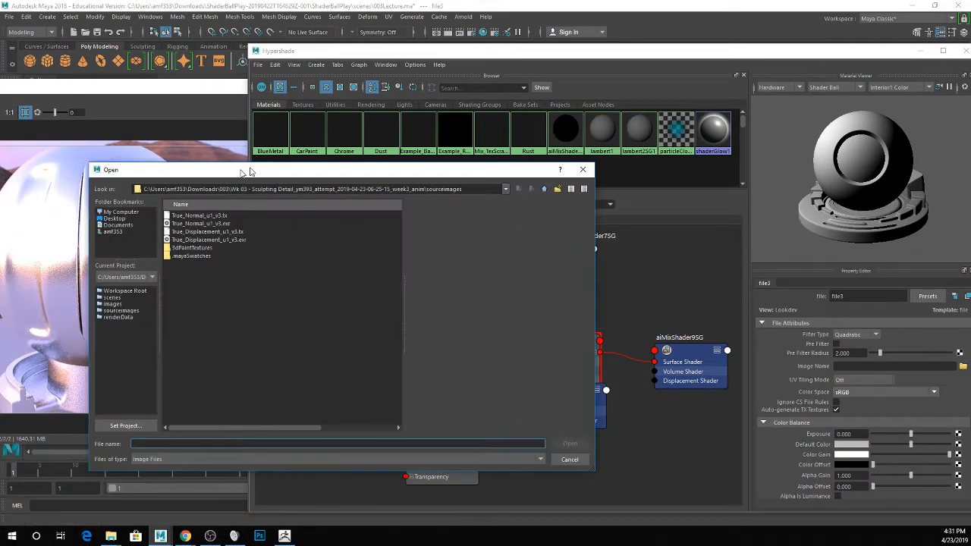
{"action": "left_click", "coordinate": [154, 305]}
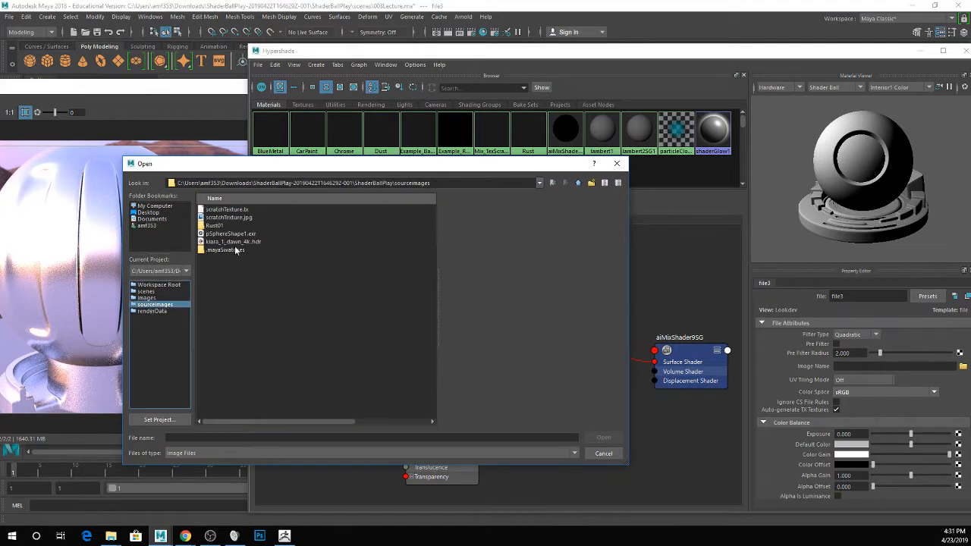
{"action": "left_click", "coordinate": [228, 218]}
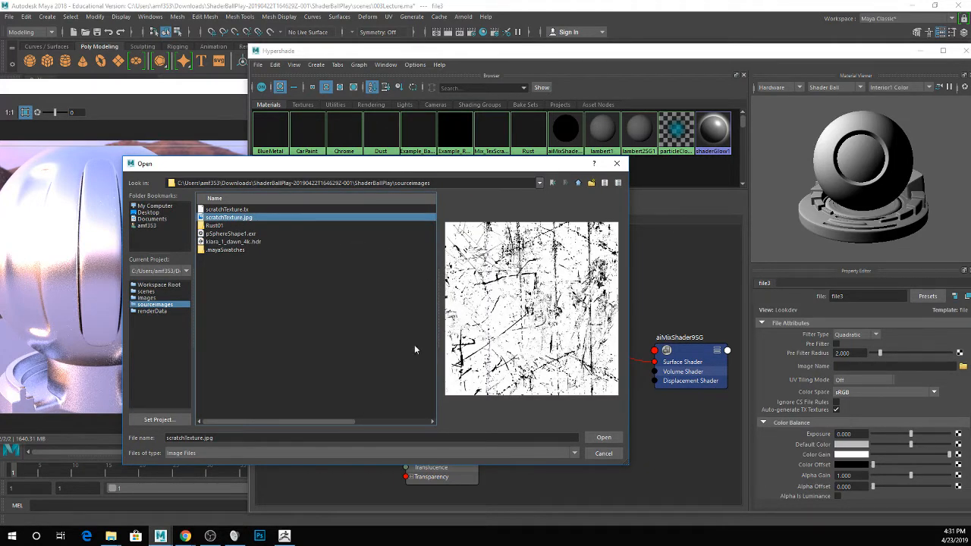
{"action": "left_click", "coordinate": [603, 437]}
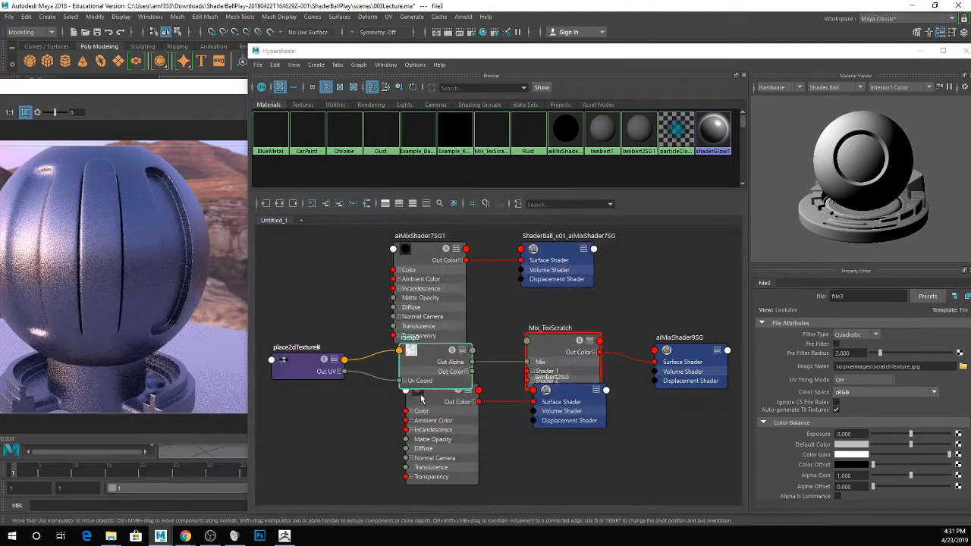
{"action": "left_click", "coordinate": [839, 496]}
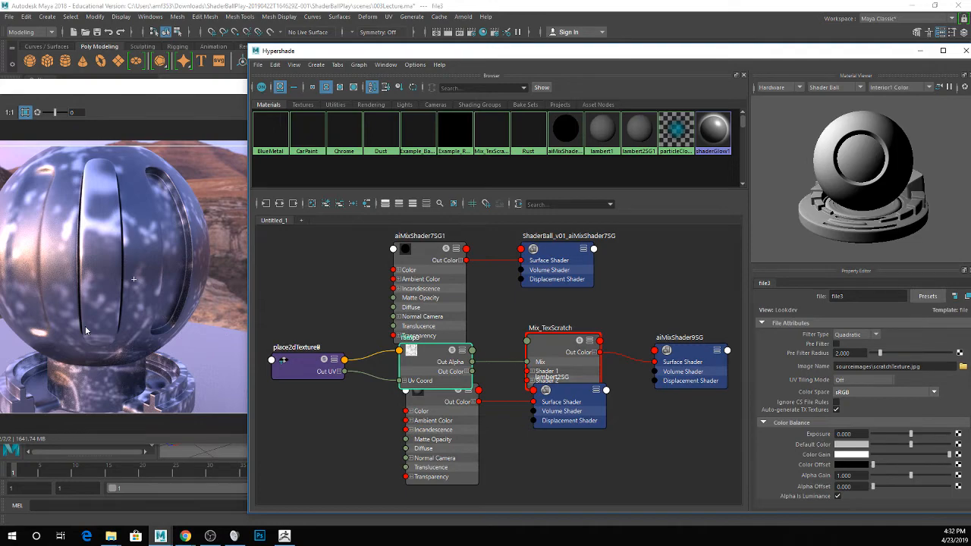
- Set the scratch texture's Repeat UV to 3 by 3 in its 2D placement node
{"action": "left_click", "coordinate": [919, 51]}
{"action": "left_click", "coordinate": [785, 99]}
{"action": "left_click", "coordinate": [823, 279]}
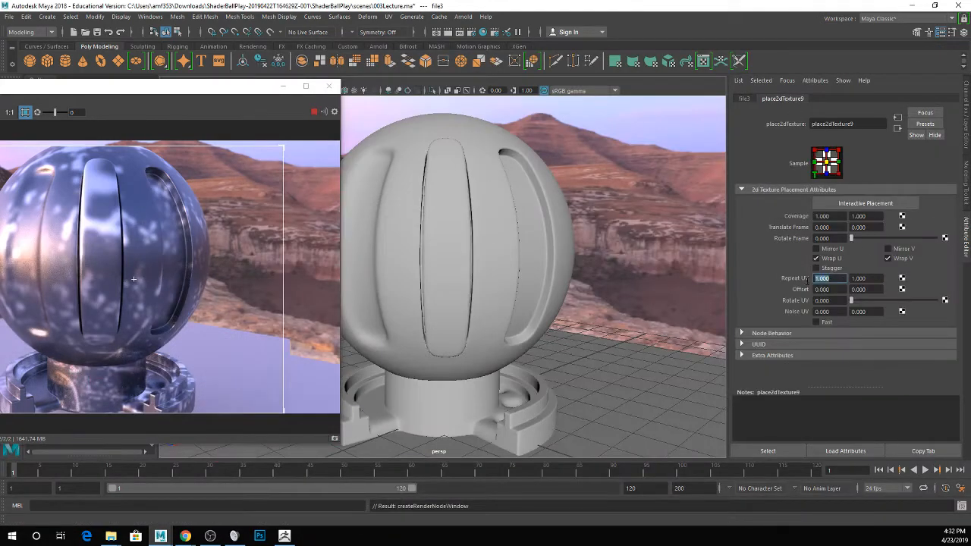
{"action": "type", "text": "3"}
{"action": "key", "text": "Tab"}
{"action": "type", "text": "3"}
{"action": "key", "text": "Tab"}
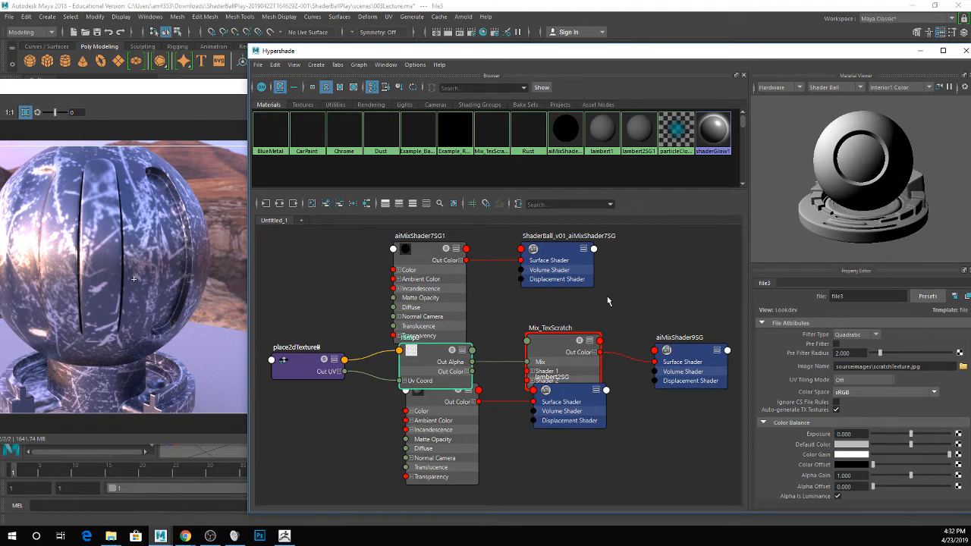
- Clear the Hypershade graph and delete the unused black aiMixShader7SG1 material
{"action": "left_click", "coordinate": [313, 206]}
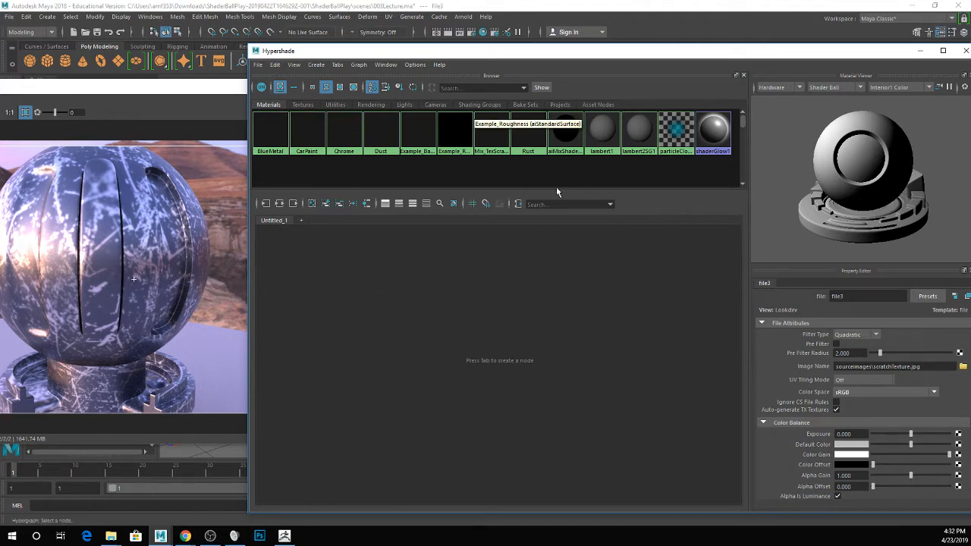
{"action": "left_click", "coordinate": [564, 133]}
{"action": "left_click_drag", "start_coordinate": [564, 132], "coordinate": [528, 344]}
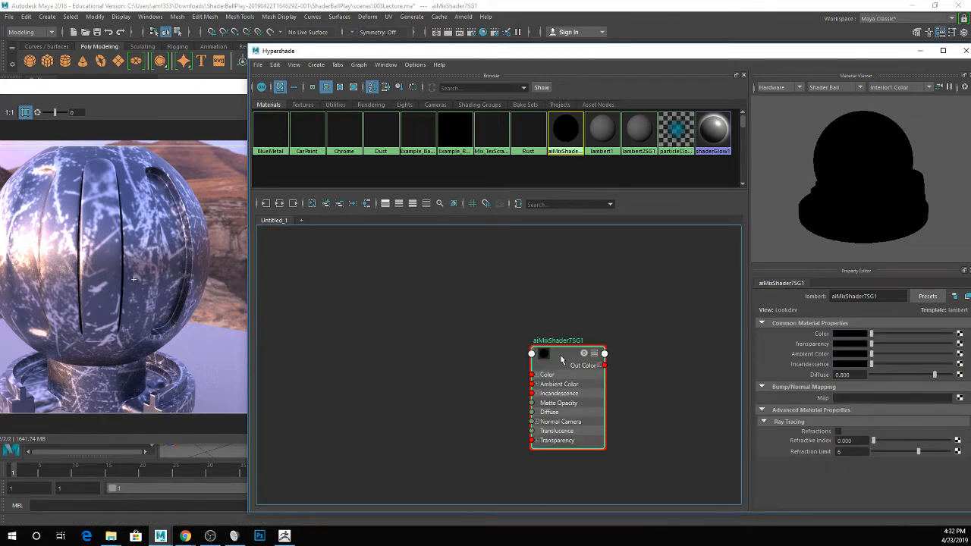
{"action": "key", "text": "Delete"}
- Create a new aiMixShader node in the empty Hypershade graph
{"action": "key", "text": "Tab"}
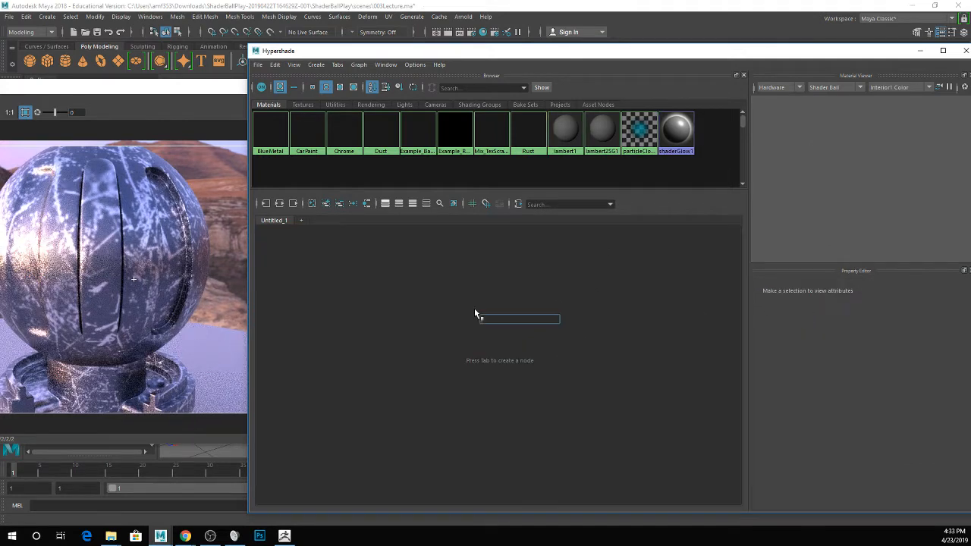
{"action": "type", "text": "mix"}
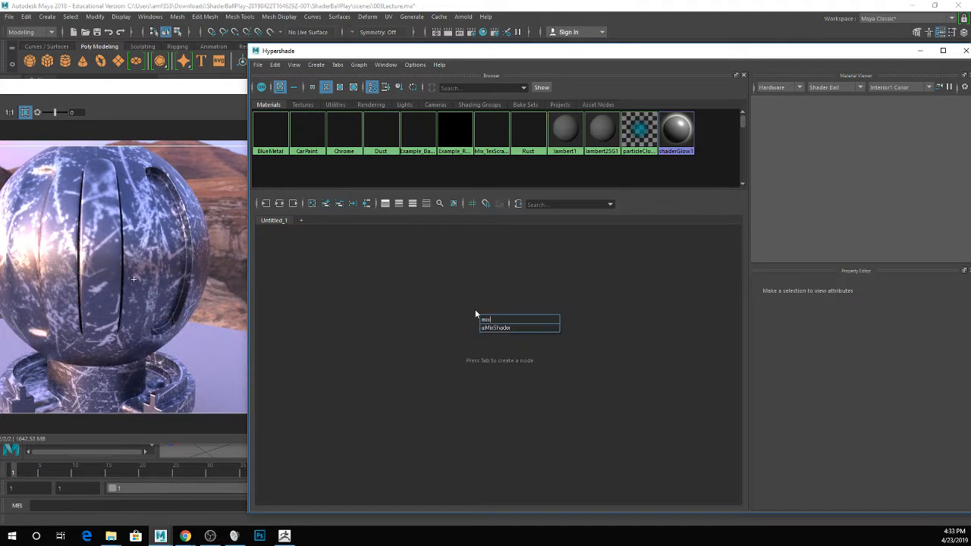
{"action": "key", "text": "Return"}
- View the reference render ArnoldRender01.jpeg from the ShaderBallPlay images folder in Paint, and return to Maya
{"action": "mouse_move", "coordinate": [234, 536]}
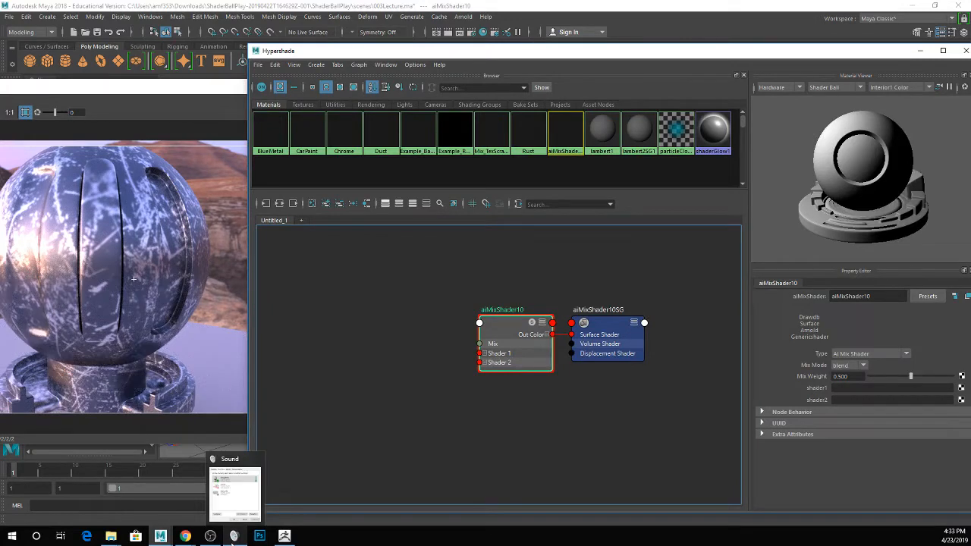
{"action": "mouse_move", "coordinate": [197, 539]}
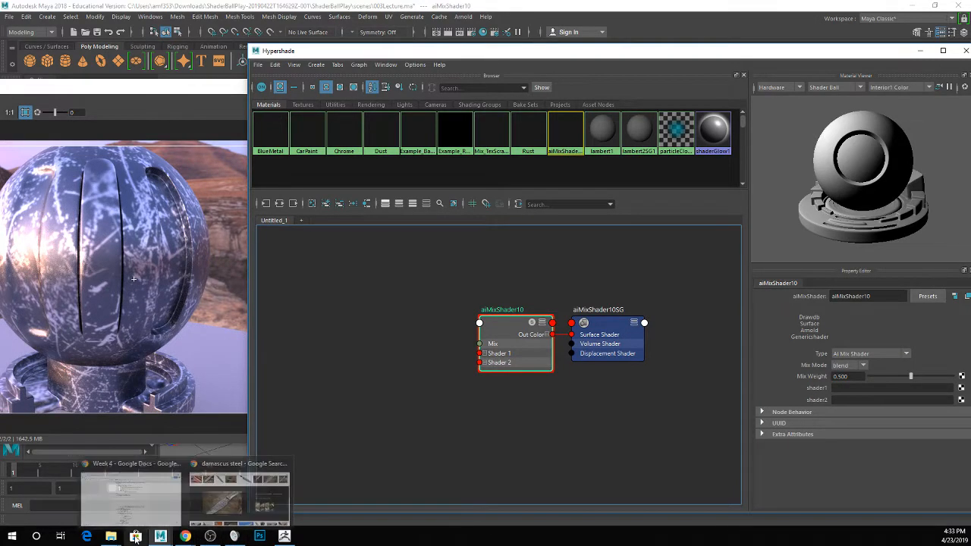
{"action": "mouse_move", "coordinate": [111, 536]}
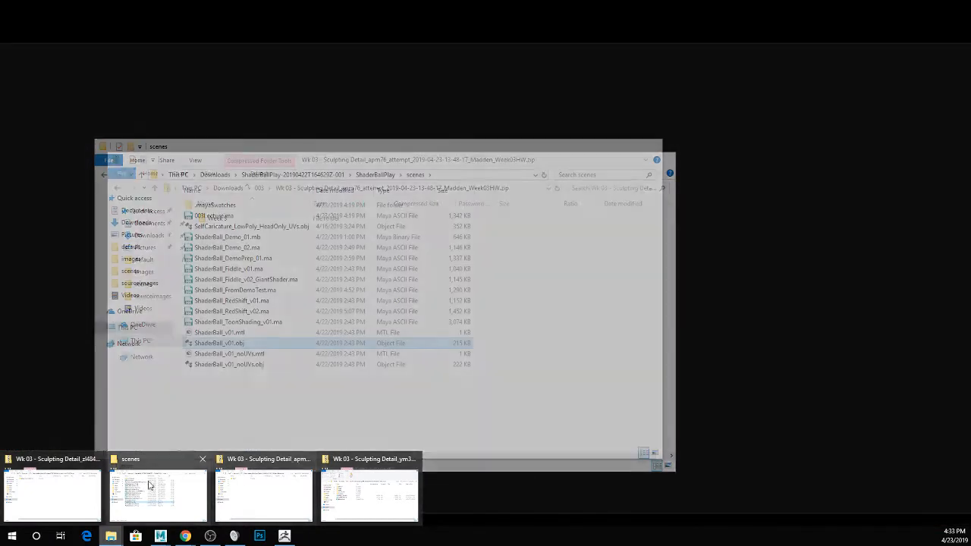
{"action": "left_click", "coordinate": [149, 485]}
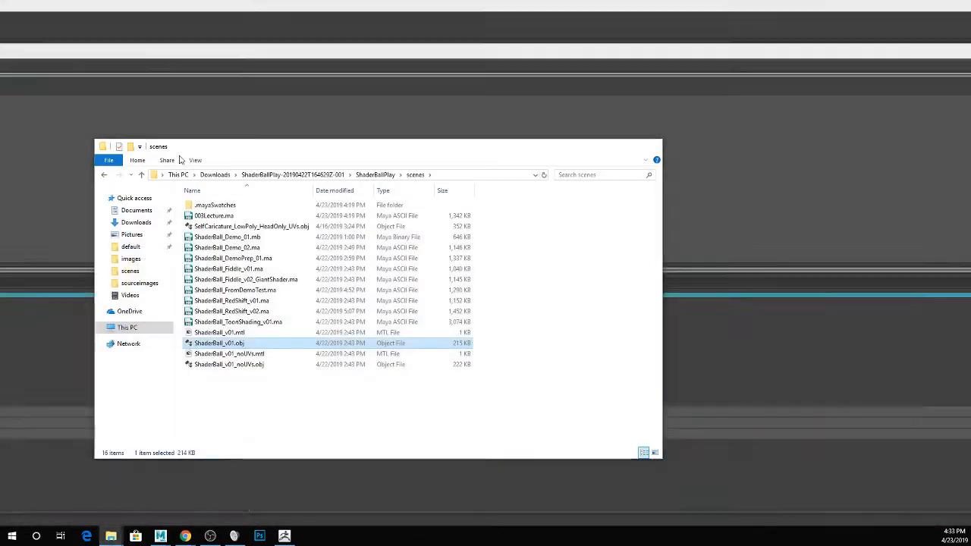
{"action": "left_click", "coordinate": [375, 175]}
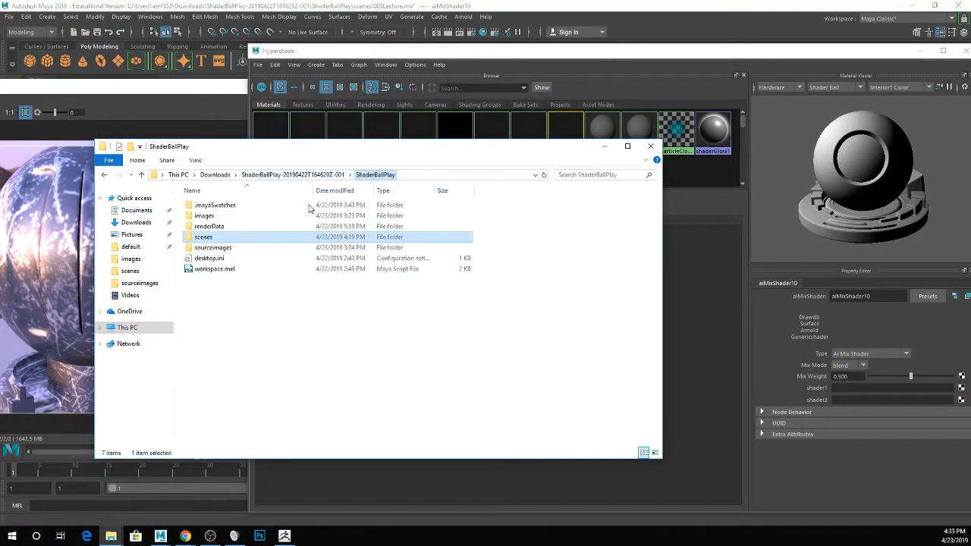
{"action": "double_click", "coordinate": [213, 217]}
{"action": "left_click", "coordinate": [326, 226]}
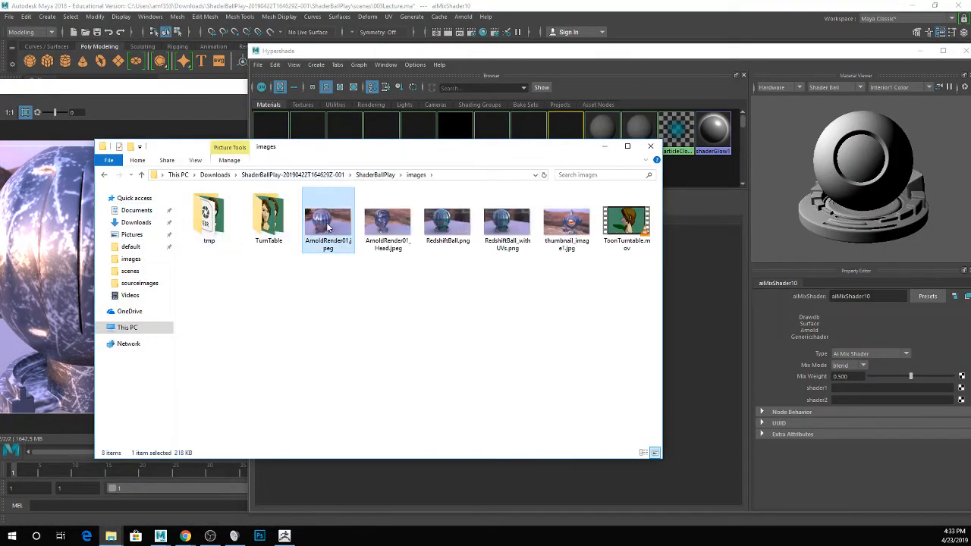
{"action": "right_click", "coordinate": [326, 226]}
{"action": "mouse_move", "coordinate": [396, 389]}
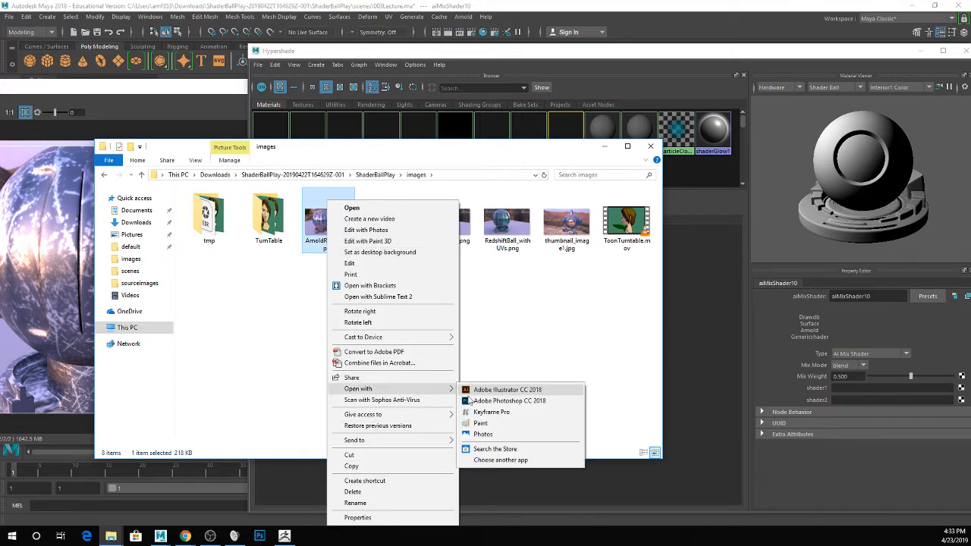
{"action": "left_click", "coordinate": [489, 414]}
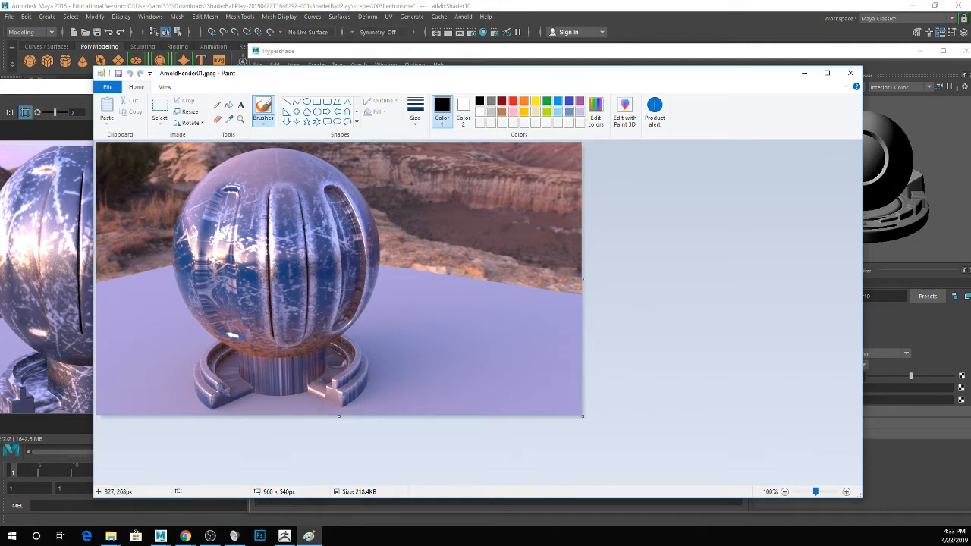
{"action": "left_click", "coordinate": [806, 73]}
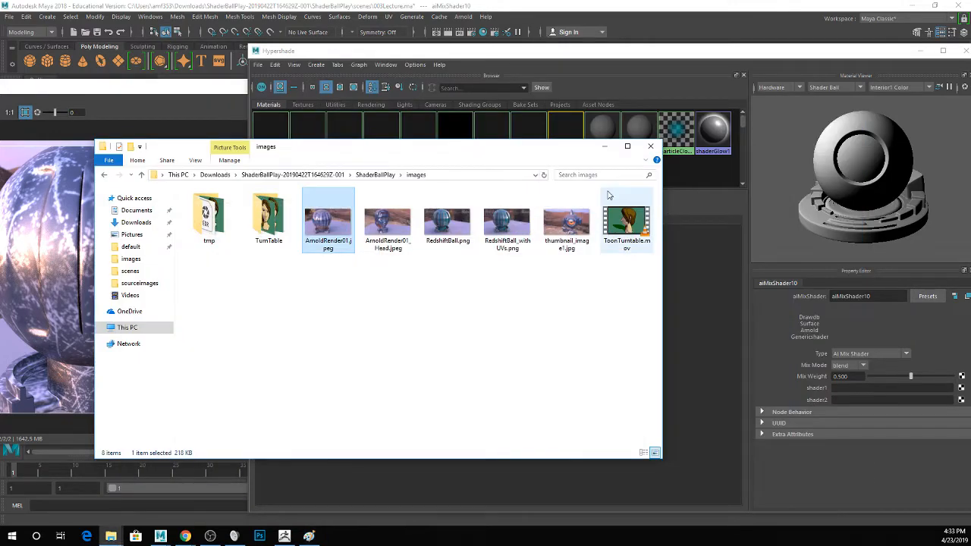
{"action": "left_click", "coordinate": [604, 146]}
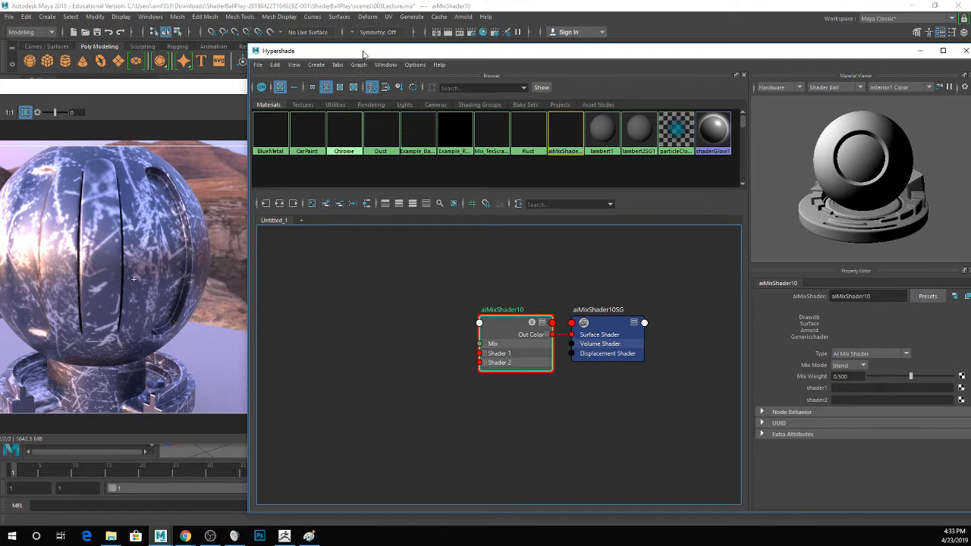
- Assign Chrome to shader1 and CarPaint to shader2 of the new mix shader, and rename it Mix_EdgeScratches
{"action": "mouse_move", "coordinate": [365, 54]}
{"action": "left_mouse_down"}
{"action": "mouse_move", "coordinate": [608, 58]}
{"action": "mouse_move", "coordinate": [464, 63]}
{"action": "mouse_move", "coordinate": [561, 69]}
{"action": "mouse_move", "coordinate": [376, 66]}
{"action": "left_mouse_up"}
{"action": "mouse_move", "coordinate": [332, 156]}
{"action": "middle_mouse_down"}
{"action": "mouse_move", "coordinate": [743, 399]}
{"action": "mouse_move", "coordinate": [798, 412]}
{"action": "middle_mouse_up"}
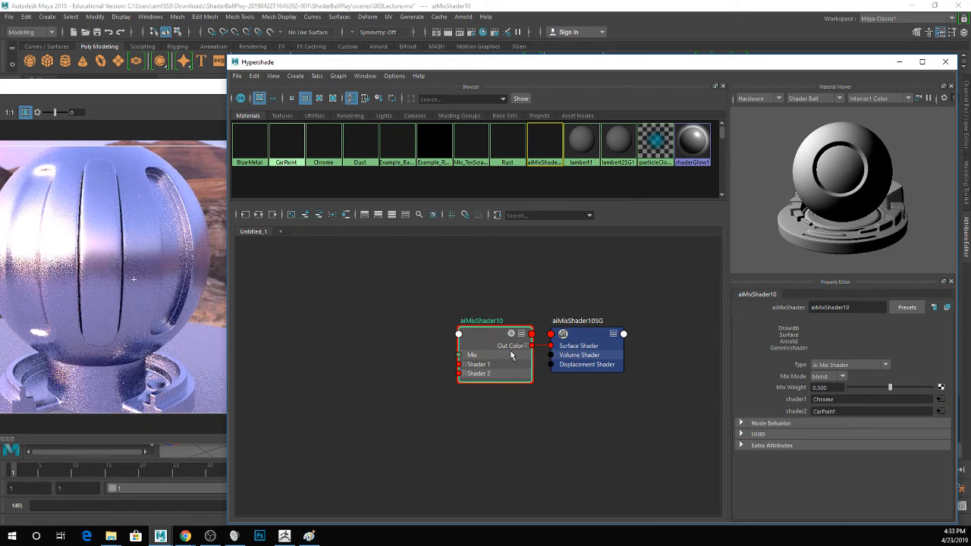
{"action": "left_click", "coordinate": [499, 336]}
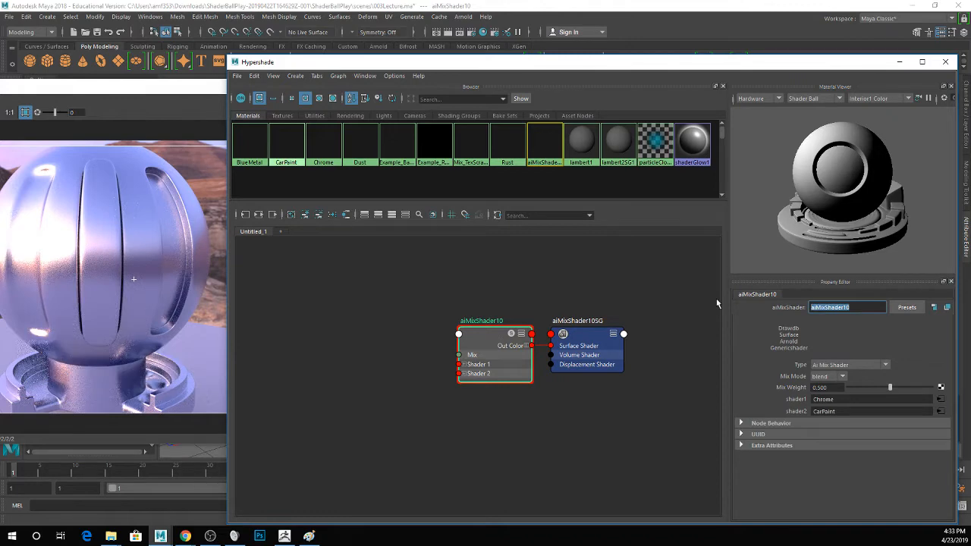
{"action": "type", "text": "Mix_EdgeScratches"}
{"action": "key", "text": "Return"}
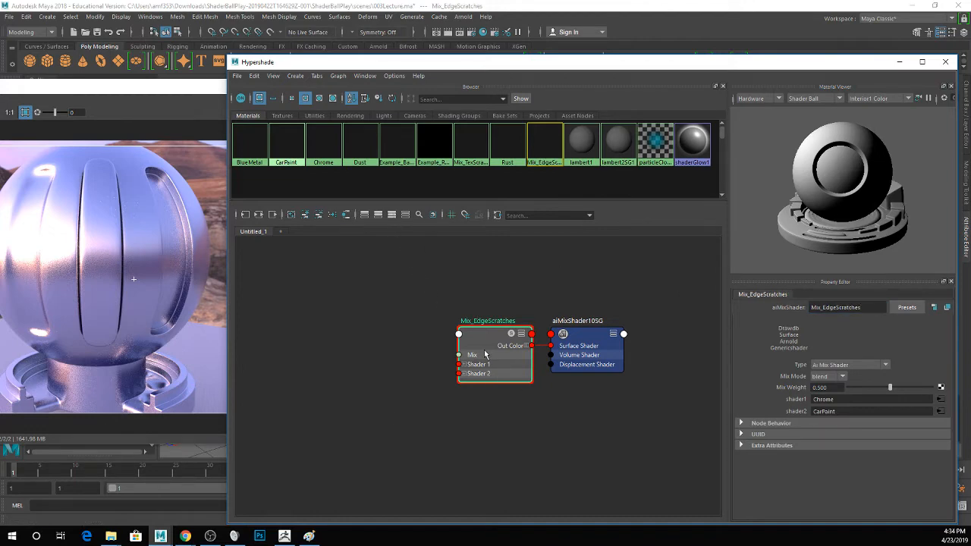
- Create an aiCurvature node in the graph beside Mix_EdgeScratches
{"action": "middle_click_drag", "start_coordinate": [419, 366], "coordinate": [512, 365], "text": "alt"}
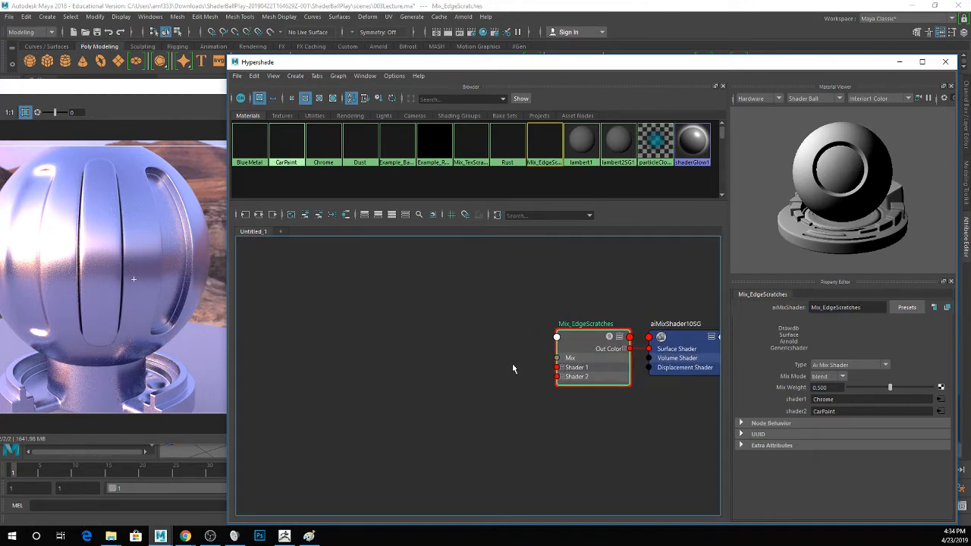
{"action": "left_click", "coordinate": [318, 338]}
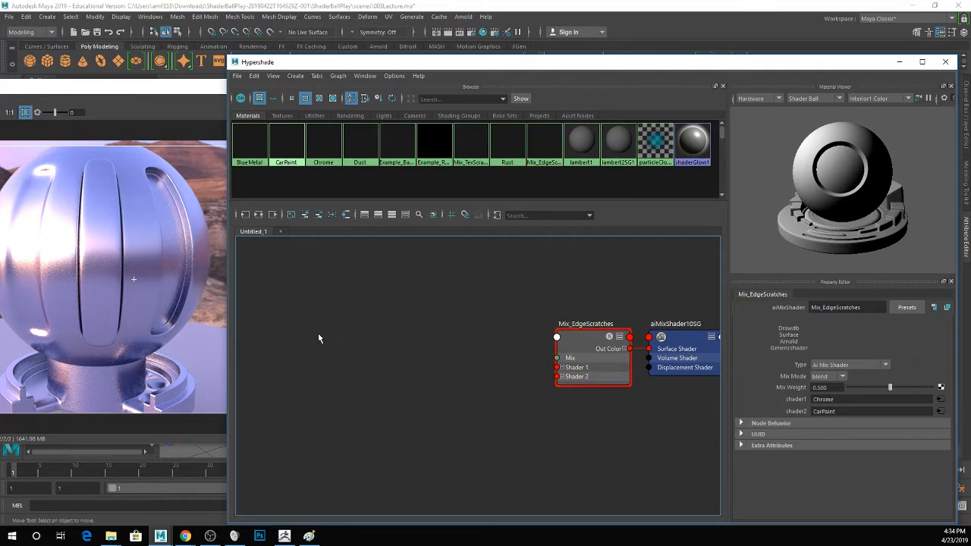
{"action": "key", "text": "Tab"}
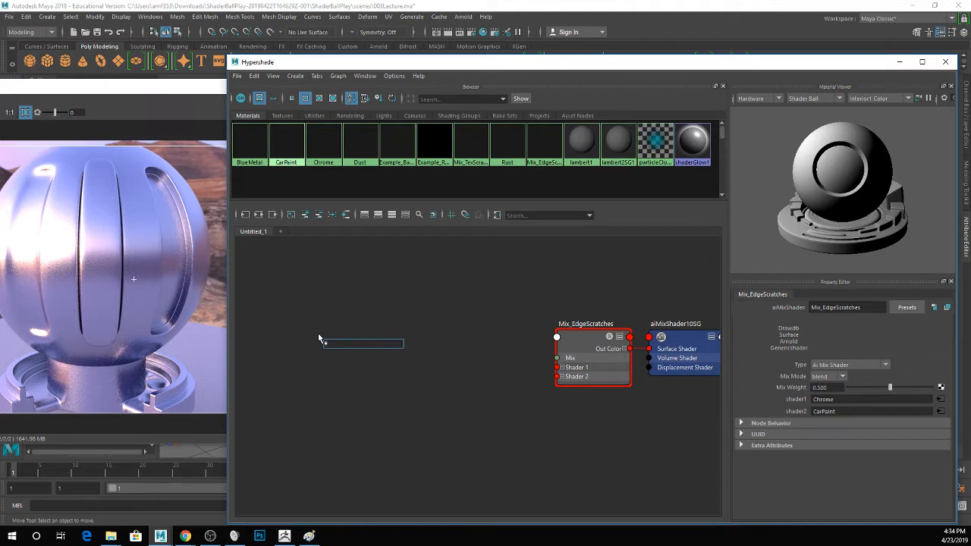
{"action": "type", "text": "curva"}
{"action": "key", "text": "Down"}
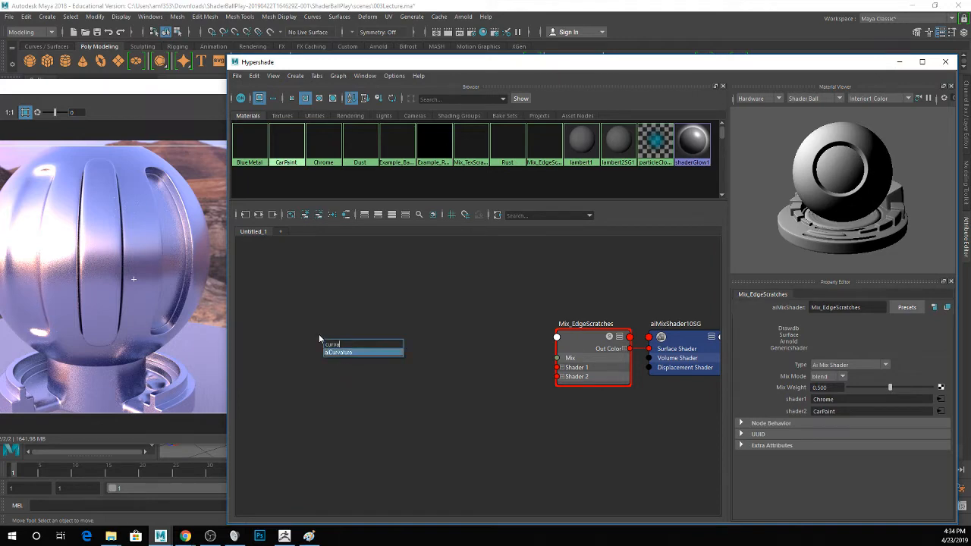
{"action": "key", "text": "Return"}
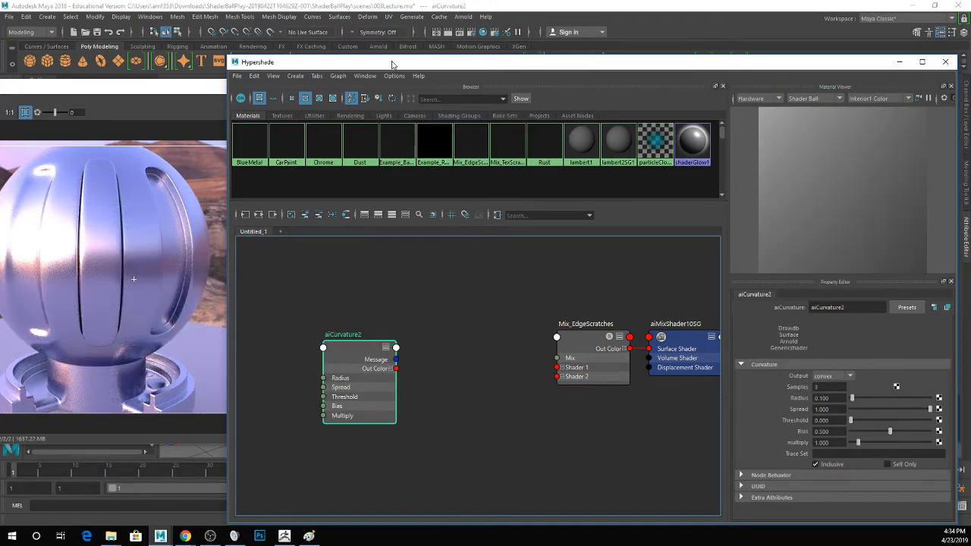
- Connect the curvature node's Out Color R to the Mix input of Mix_EdgeScratches
{"action": "left_click_drag", "start_coordinate": [405, 64], "coordinate": [465, 64]}
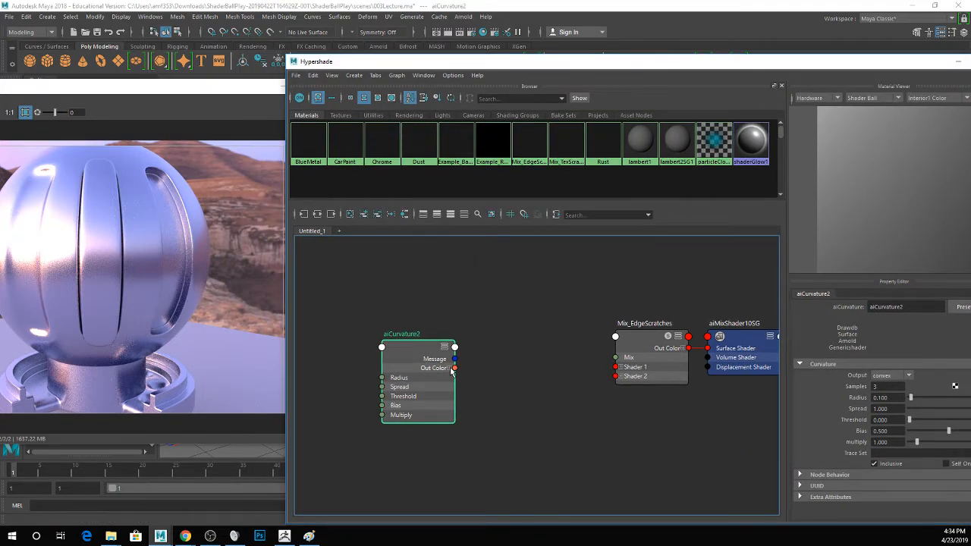
{"action": "left_click_drag", "start_coordinate": [455, 369], "coordinate": [568, 342]}
{"action": "left_click_drag", "start_coordinate": [428, 349], "coordinate": [461, 327]}
{"action": "left_click", "coordinate": [498, 343]}
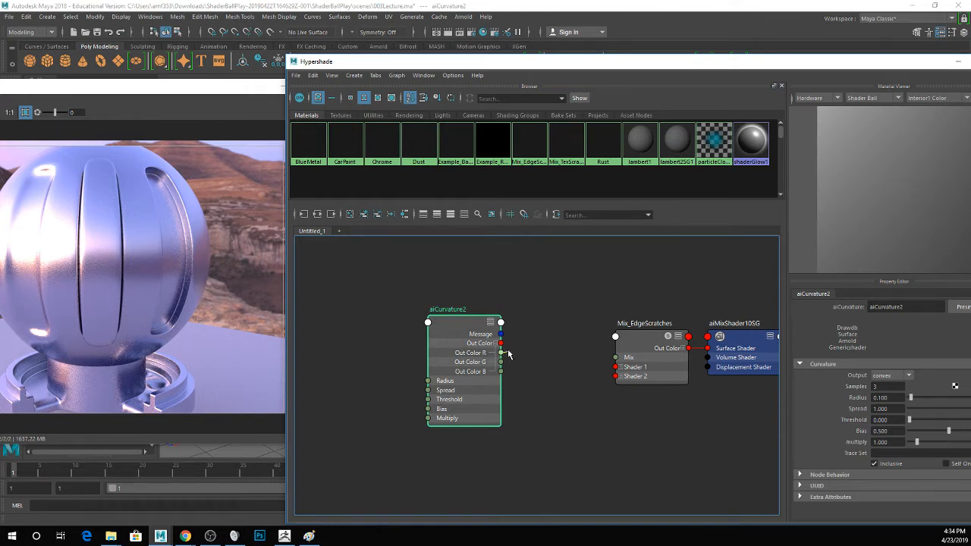
{"action": "left_click_drag", "start_coordinate": [508, 353], "coordinate": [620, 358]}
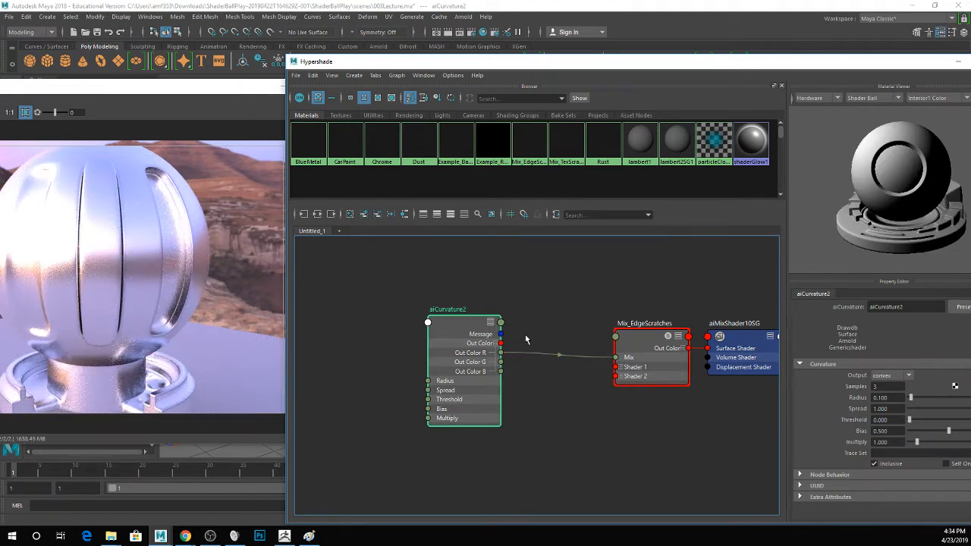
- Isolate the curvature node in the Arnold RenderView to inspect its edge mask on the shader ball
{"action": "left_click_drag", "start_coordinate": [107, 91], "coordinate": [340, 109]}
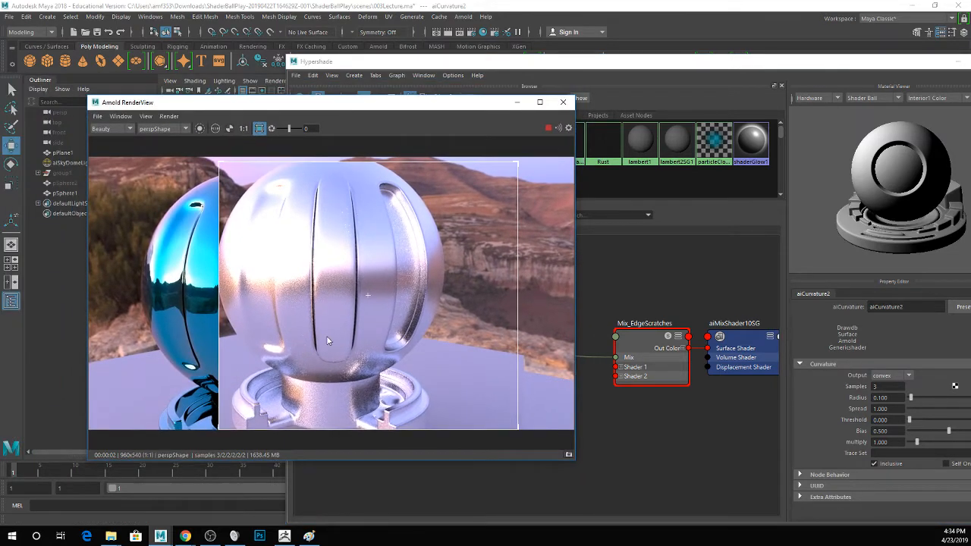
{"action": "left_click", "coordinate": [200, 129]}
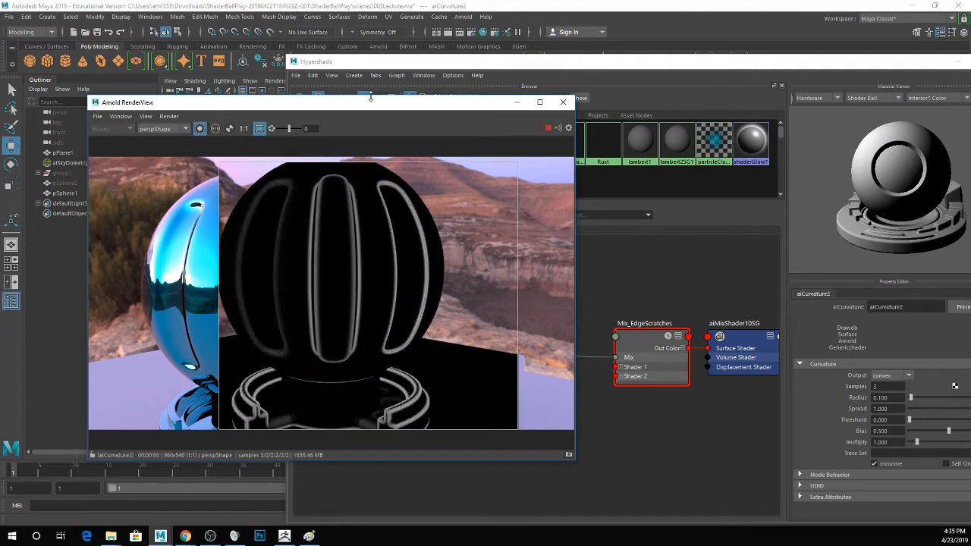
{"action": "left_click_drag", "start_coordinate": [369, 102], "coordinate": [140, 63]}
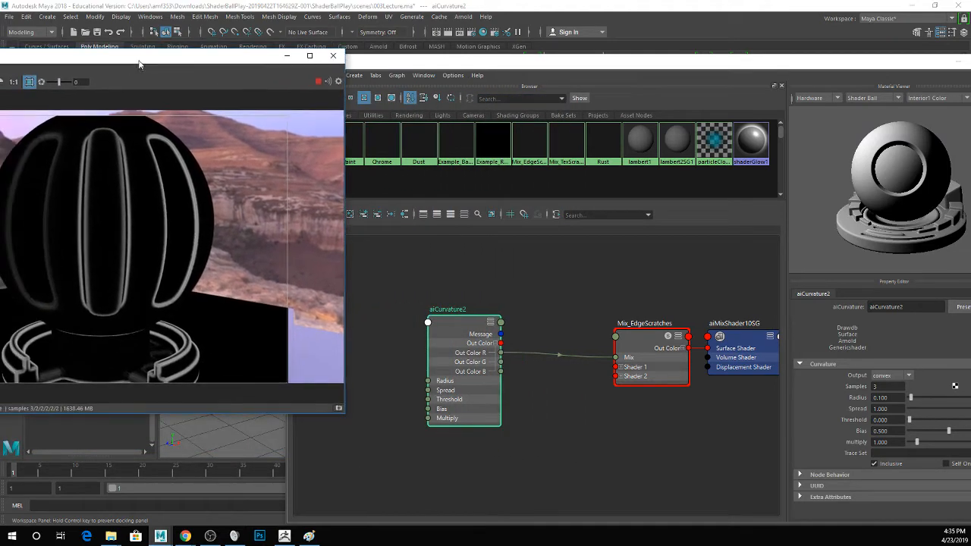
- Compare the Mix_EdgeScratches render with the isolated curvature mask on the shader ball
{"action": "left_click", "coordinate": [238, 440]}
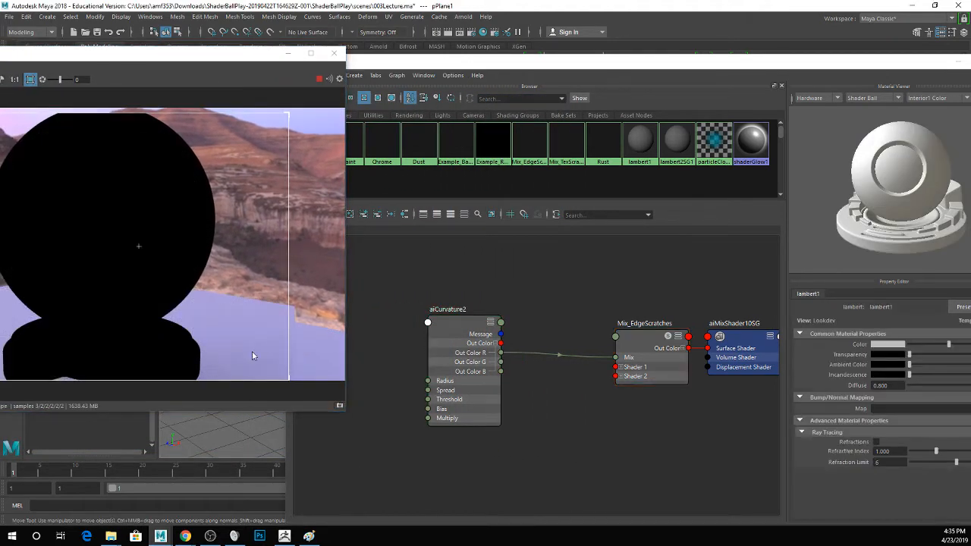
{"action": "left_click", "coordinate": [665, 343]}
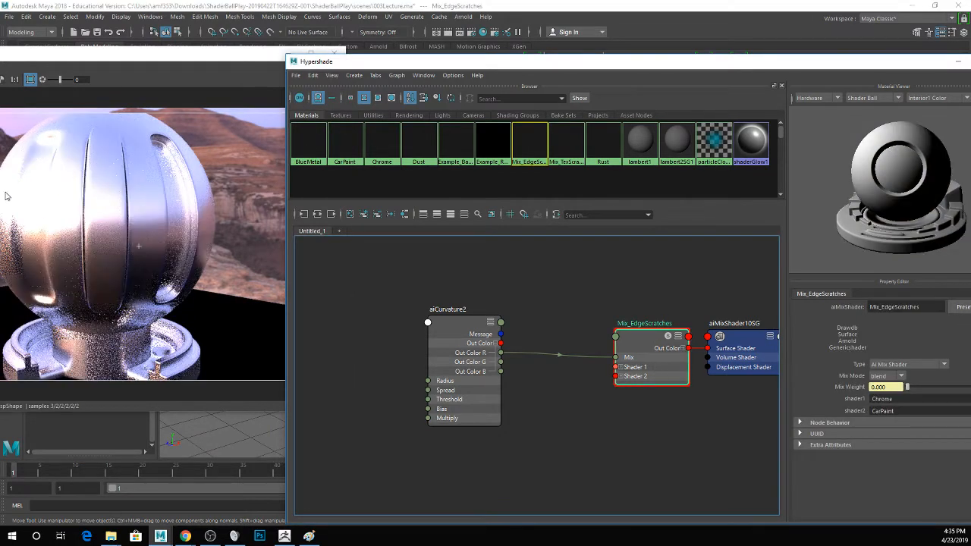
{"action": "left_click", "coordinate": [155, 38]}
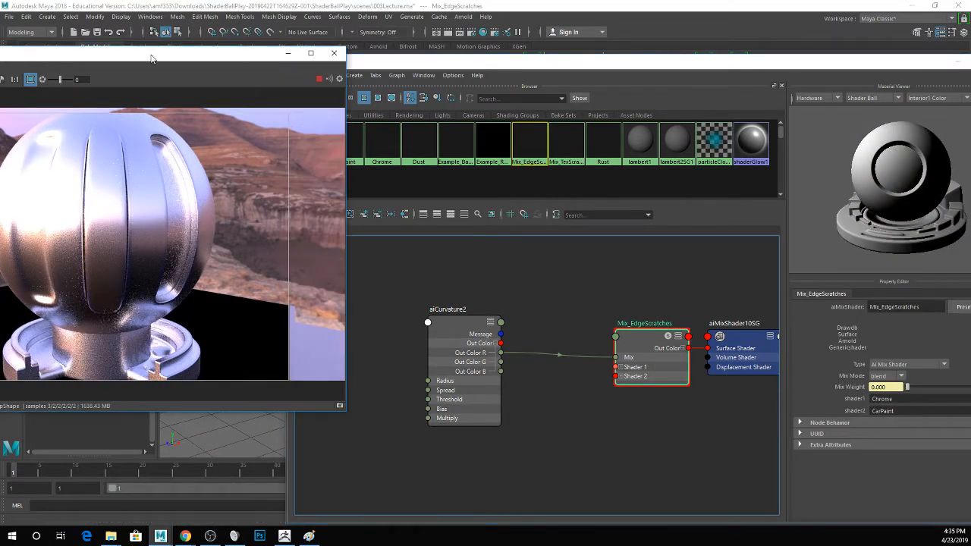
{"action": "left_click", "coordinate": [457, 332]}
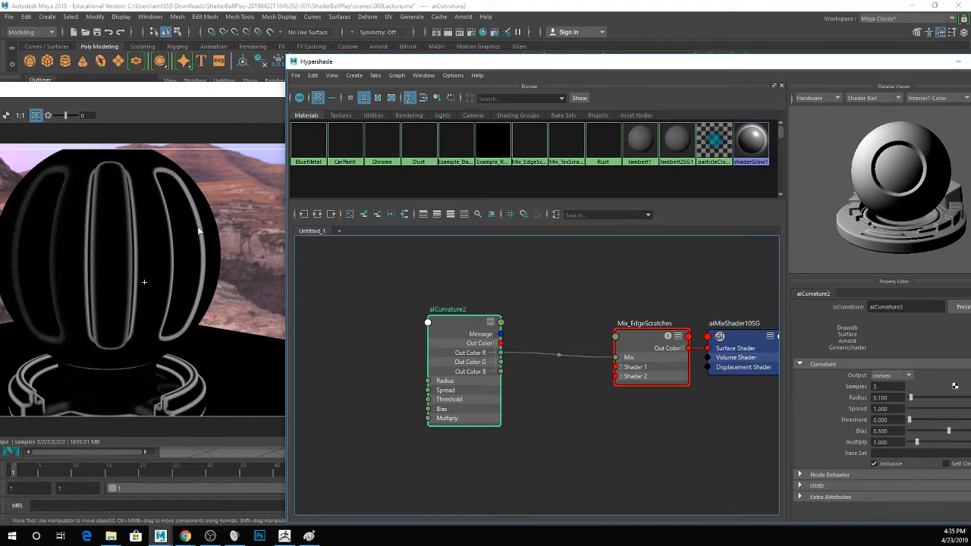
{"action": "left_click", "coordinate": [150, 94]}
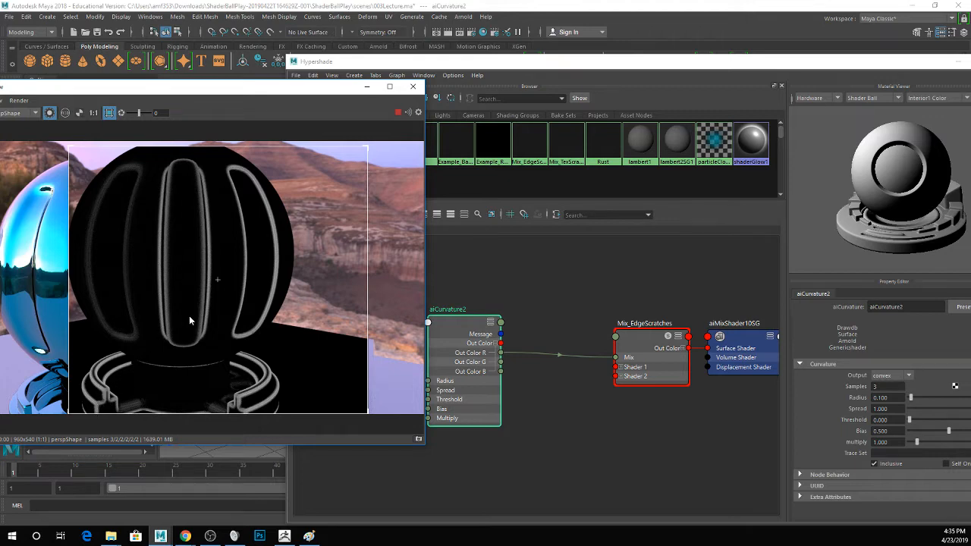
{"action": "middle_click_drag", "start_coordinate": [215, 246], "coordinate": [236, 249]}
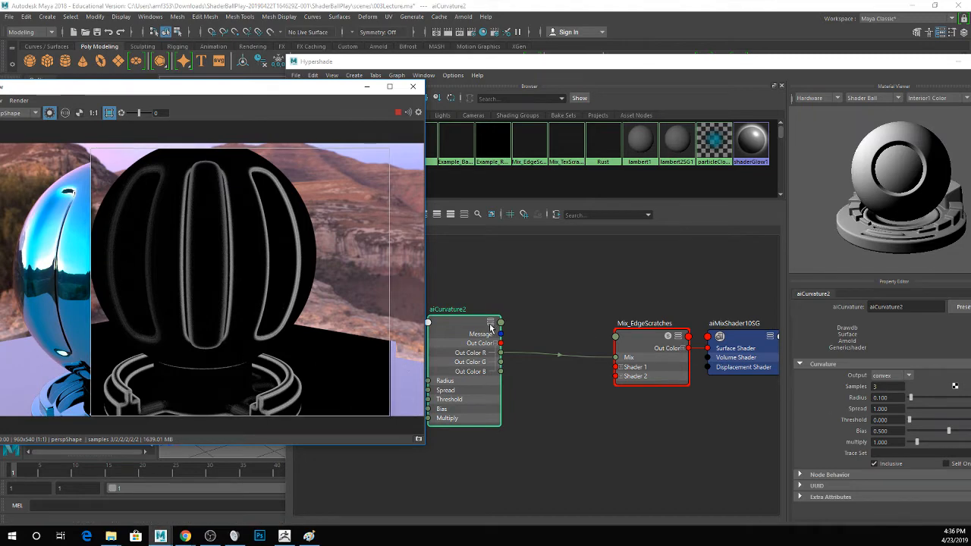
{"action": "scroll", "coordinate": [493, 294], "scroll_direction": "down", "scroll_amount": 2}
{"action": "scroll", "coordinate": [494, 294], "scroll_direction": "up", "scroll_amount": 2}
- Arrange the Hypershade and Arnold RenderView windows side by side so the shader ball and the full curvature settings are both visible
{"action": "left_click_drag", "start_coordinate": [679, 65], "coordinate": [627, 48]}
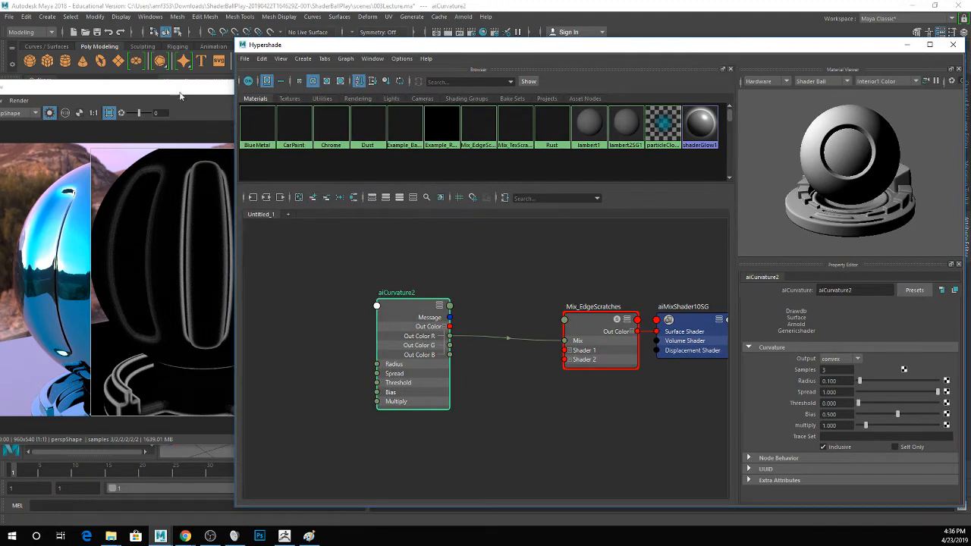
{"action": "left_click_drag", "start_coordinate": [170, 90], "coordinate": [66, 93]}
{"action": "left_click_drag", "start_coordinate": [794, 47], "coordinate": [776, 47]}
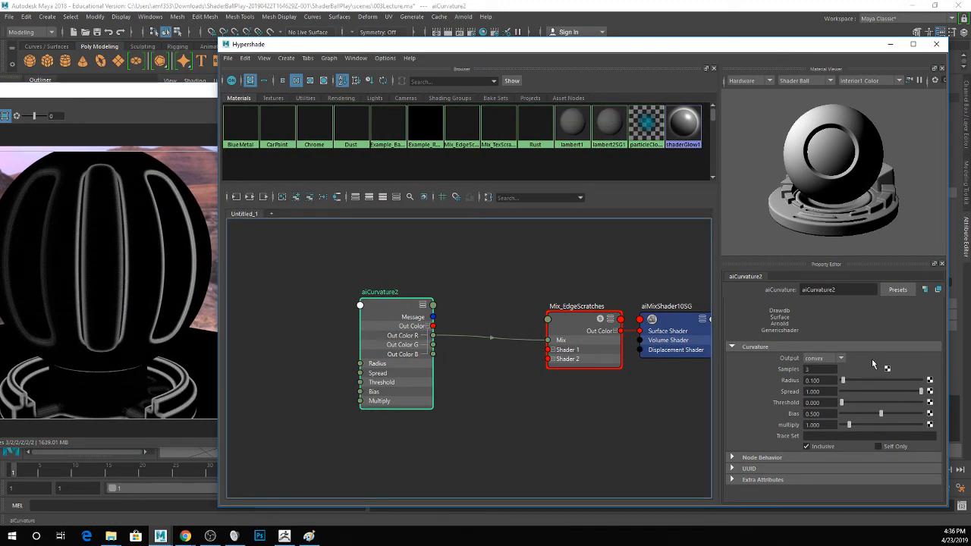
- Compare the curvature node's concave and convex outputs on the shader ball, ending on convex
{"action": "left_click", "coordinate": [837, 362]}
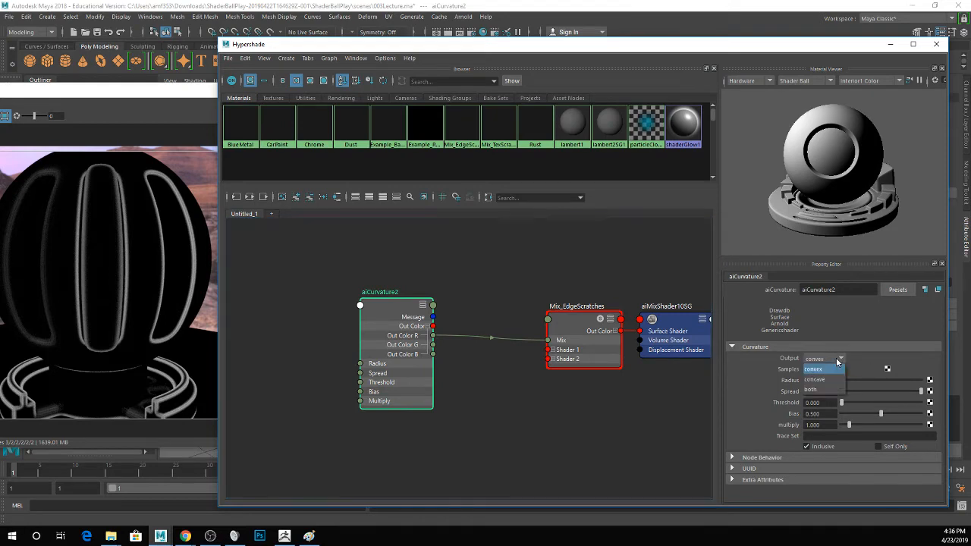
{"action": "left_click", "coordinate": [813, 380]}
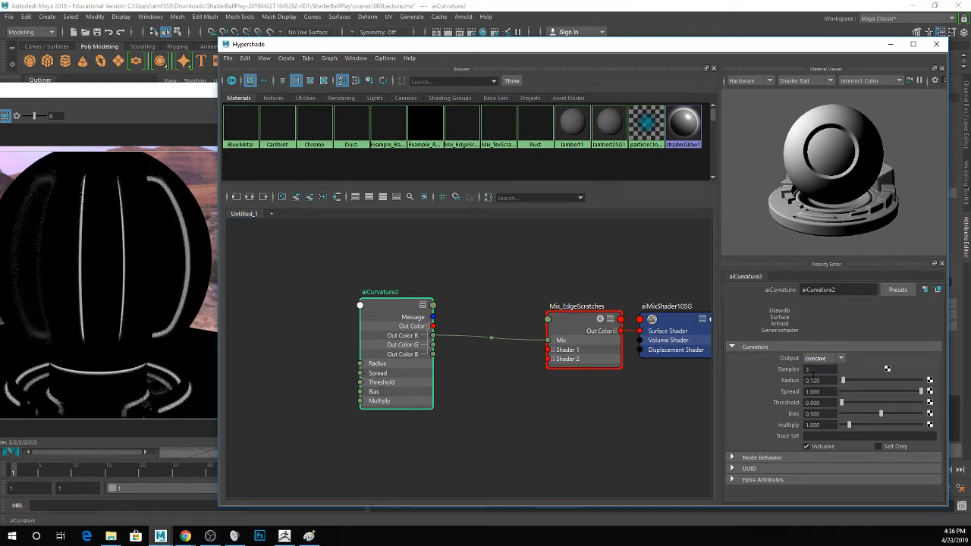
{"action": "left_click", "coordinate": [819, 358]}
{"action": "left_click", "coordinate": [817, 370]}
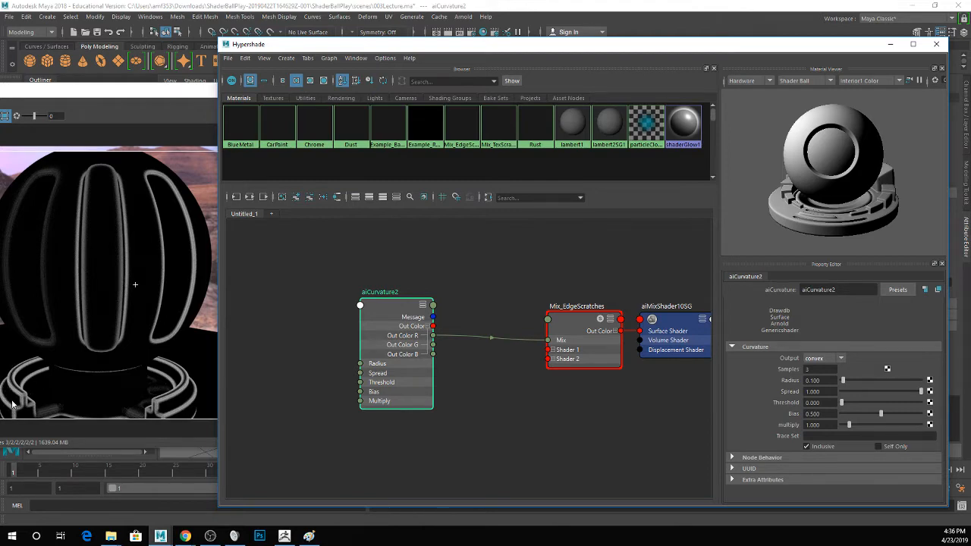
{"action": "left_click", "coordinate": [814, 358]}
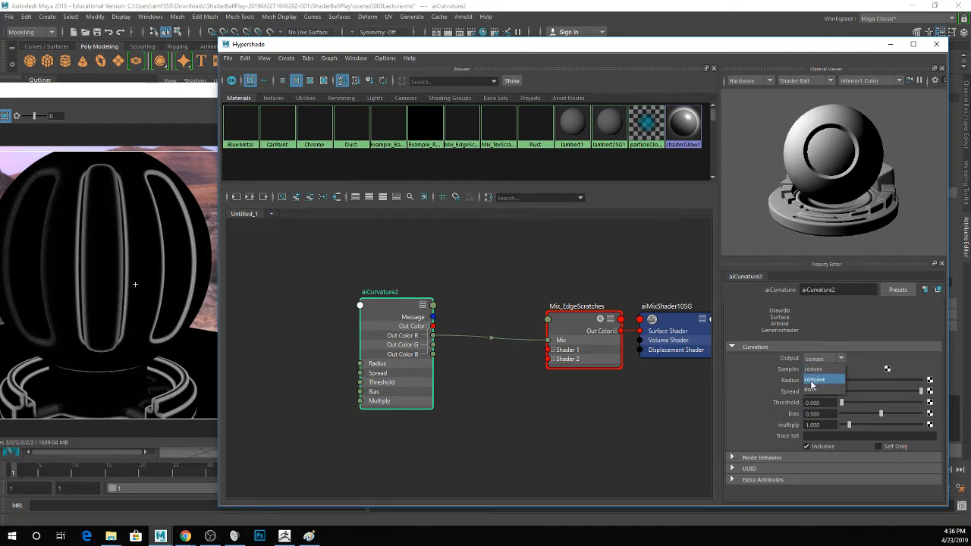
{"action": "left_click", "coordinate": [813, 380]}
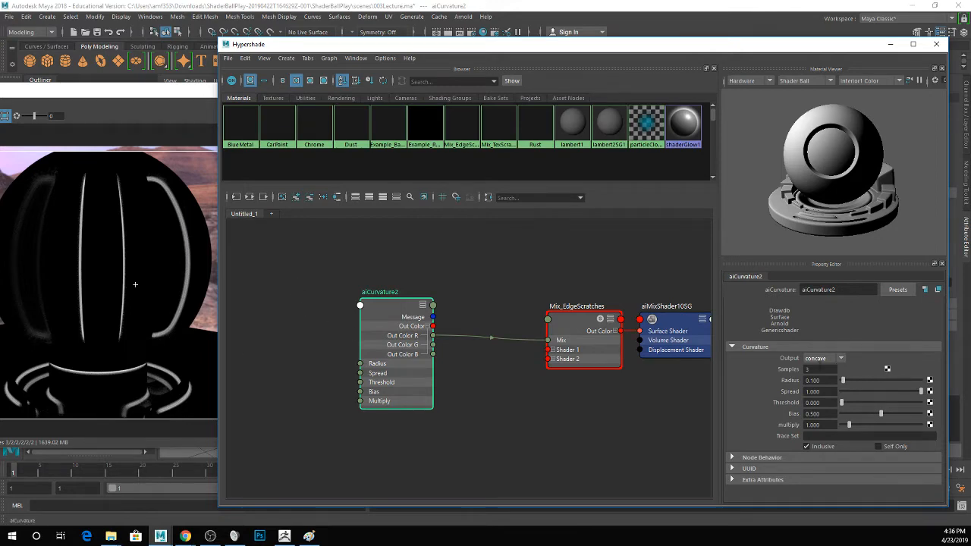
{"action": "left_click", "coordinate": [827, 358]}
{"action": "left_click", "coordinate": [820, 367]}
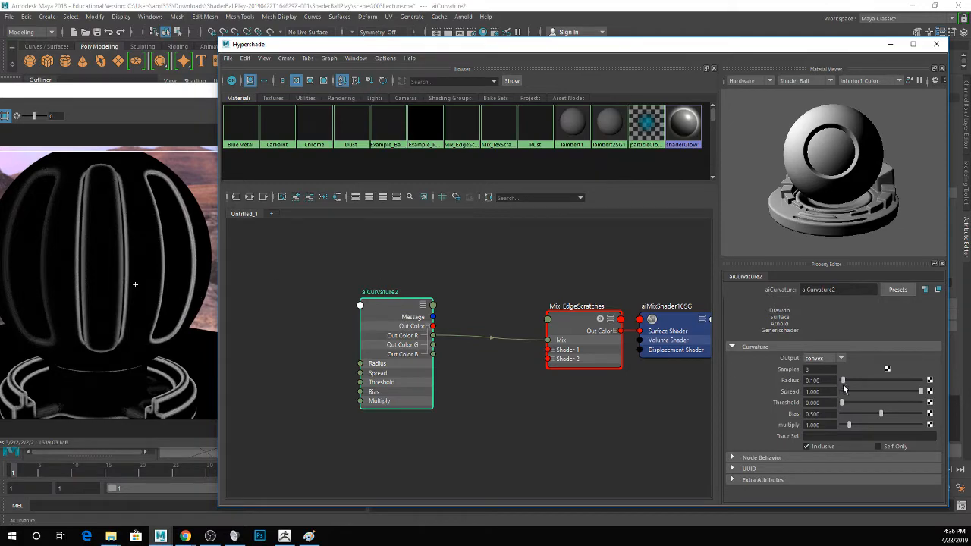
- Set the curvature node's Radius to about 0.258 and Spread to about 0.781
{"action": "left_click_drag", "start_coordinate": [843, 381], "coordinate": [849, 381]}
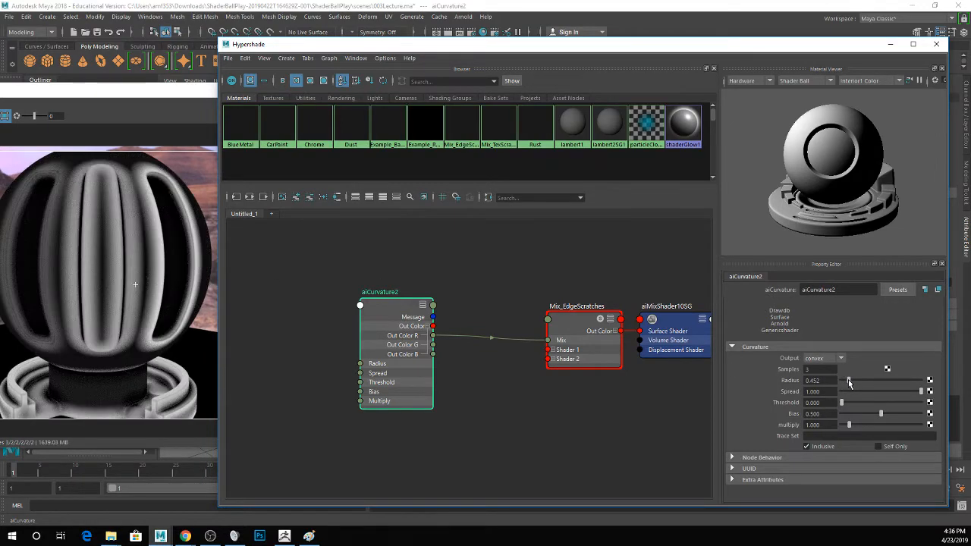
{"action": "left_click_drag", "start_coordinate": [920, 392], "coordinate": [846, 383]}
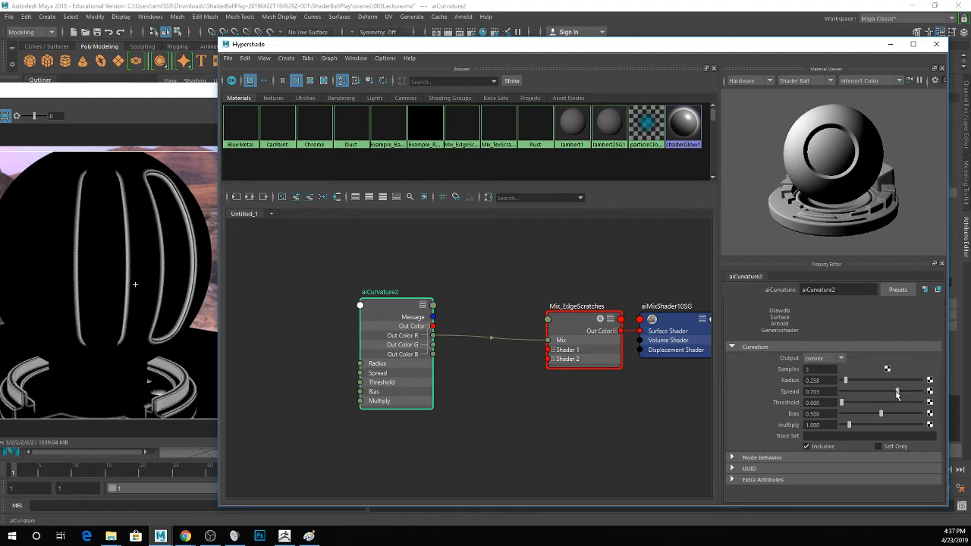
{"action": "left_click_drag", "start_coordinate": [896, 390], "coordinate": [903, 394]}
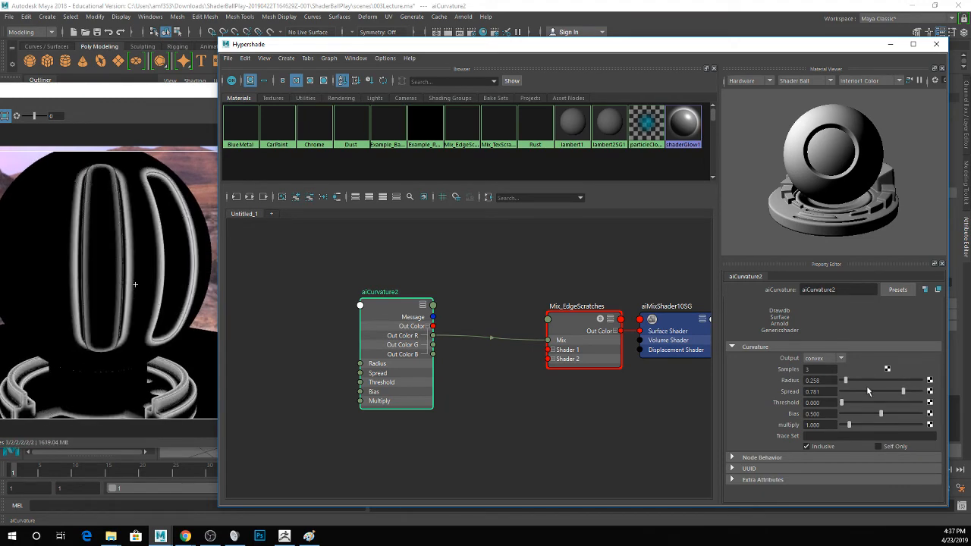
- Swap the shaders of Mix_EdgeScratches so that shader1 is CarPaint and shader2 is Chrome
{"action": "left_click", "coordinate": [582, 327]}
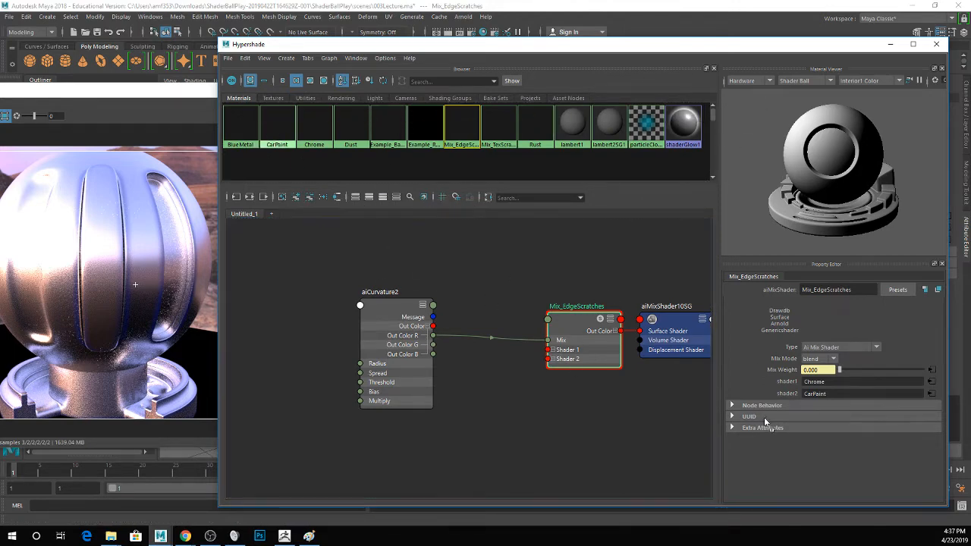
{"action": "middle_click_drag", "start_coordinate": [764, 419], "coordinate": [782, 381]}
{"action": "left_click", "coordinate": [329, 138]}
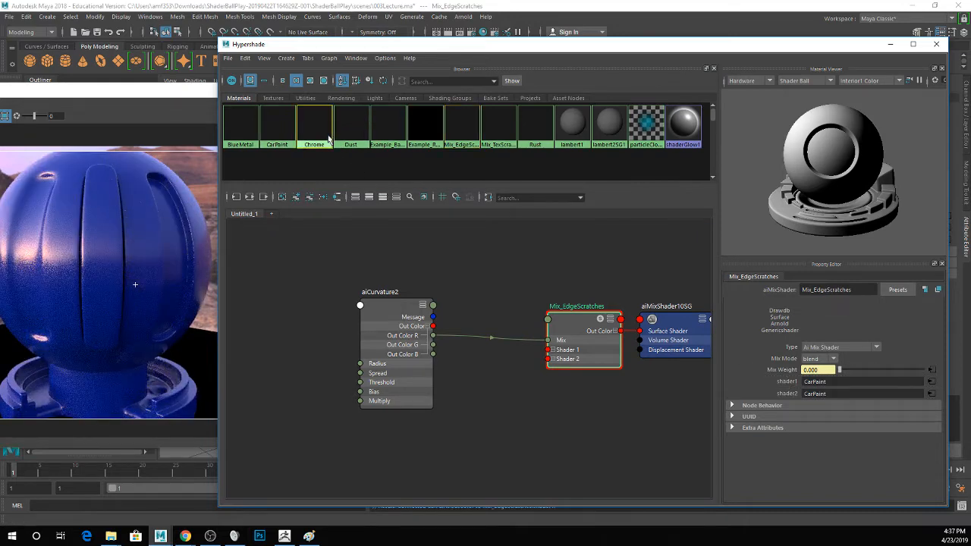
{"action": "right_click", "coordinate": [329, 138]}
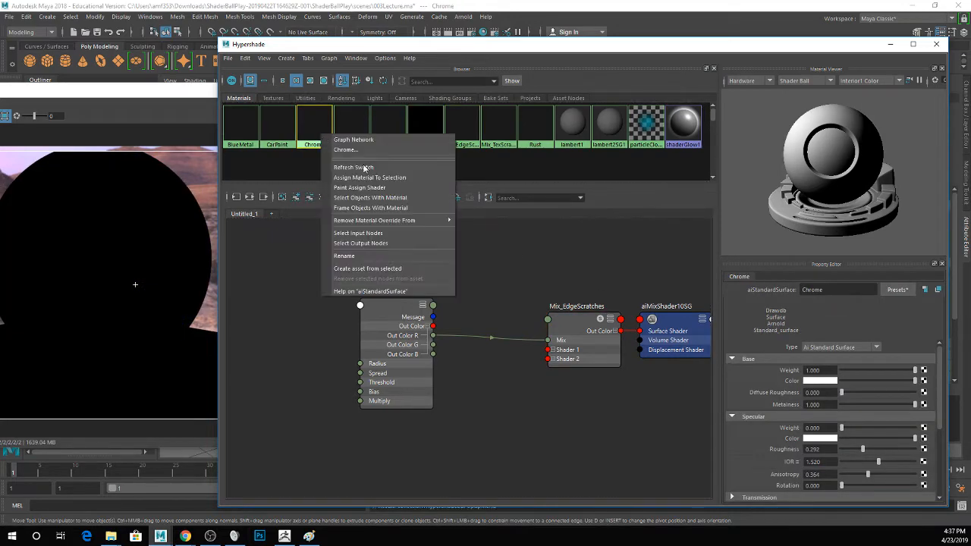
{"action": "left_click", "coordinate": [592, 319]}
{"action": "middle_click_drag", "start_coordinate": [307, 131], "coordinate": [793, 394]}
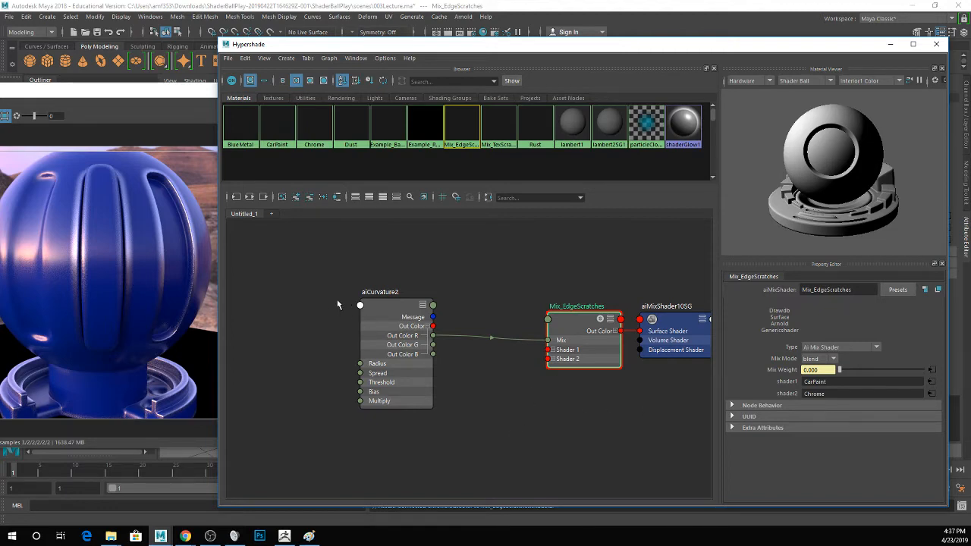
- Move the curvature node farther from Mix_EdgeScratches and create an aiRange node between them
{"action": "left_click_drag", "start_coordinate": [382, 313], "coordinate": [330, 308]}
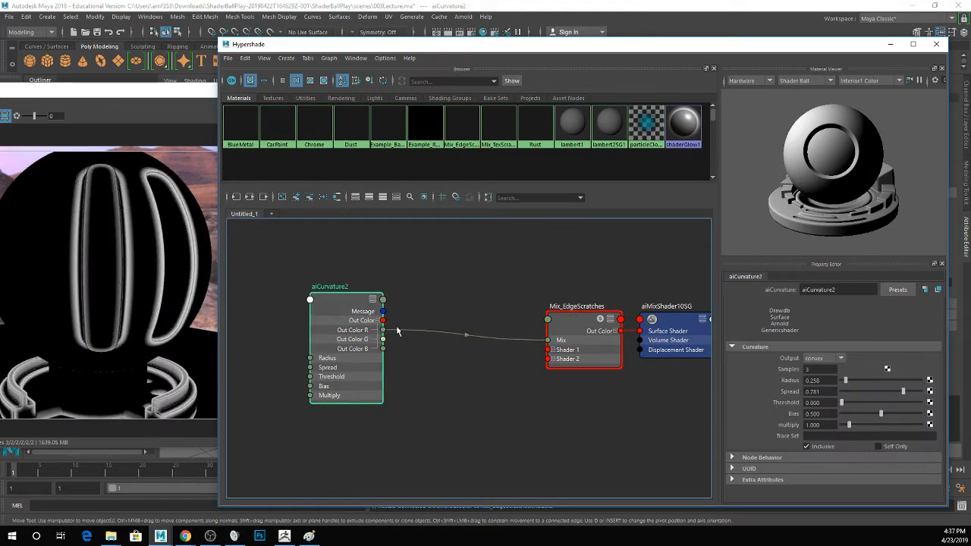
{"action": "left_click", "coordinate": [581, 323]}
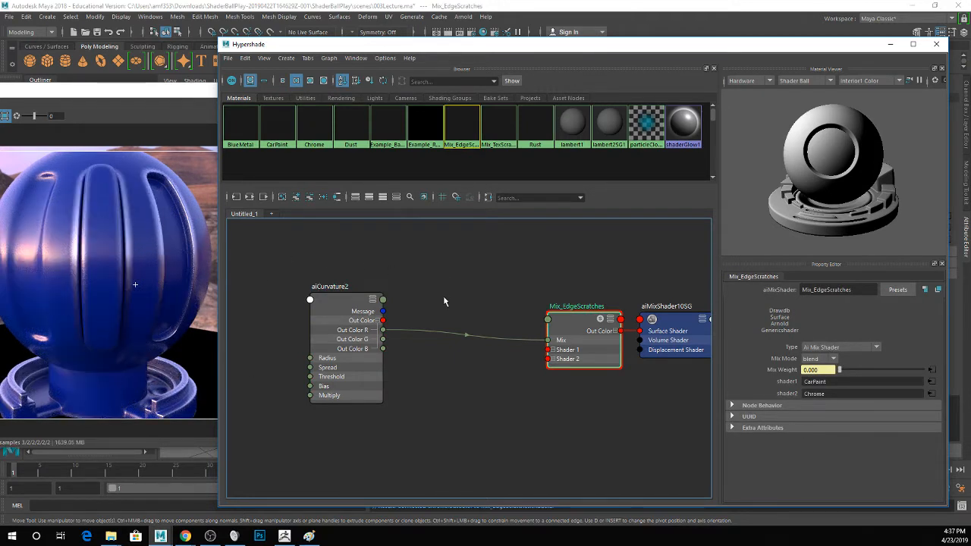
{"action": "key", "text": "Tab"}
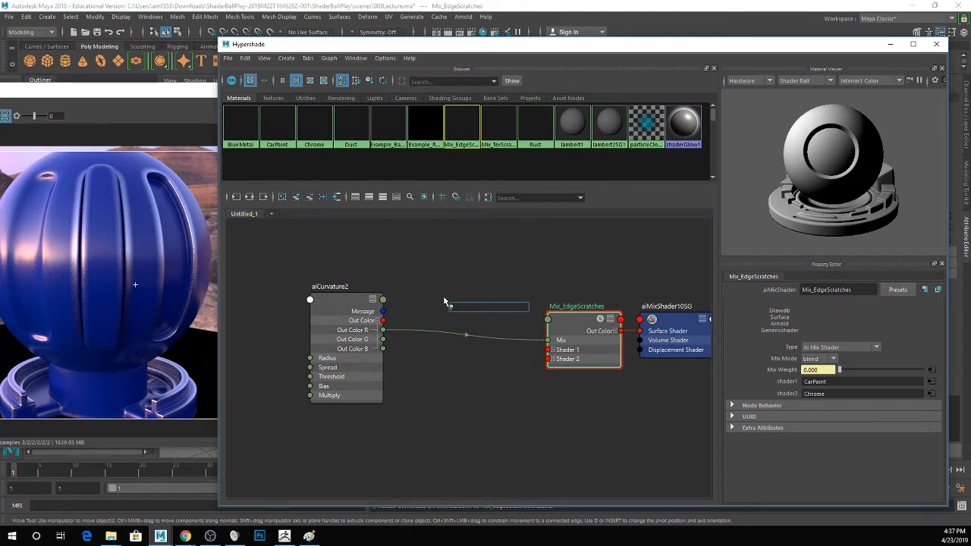
{"action": "type", "text": "range"}
{"action": "key", "text": "Down"}
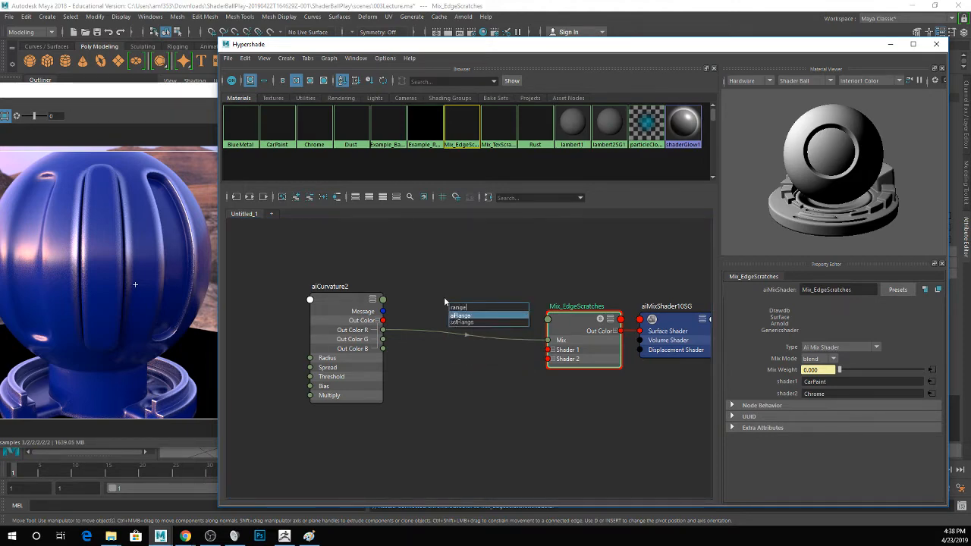
{"action": "key", "text": "Return"}
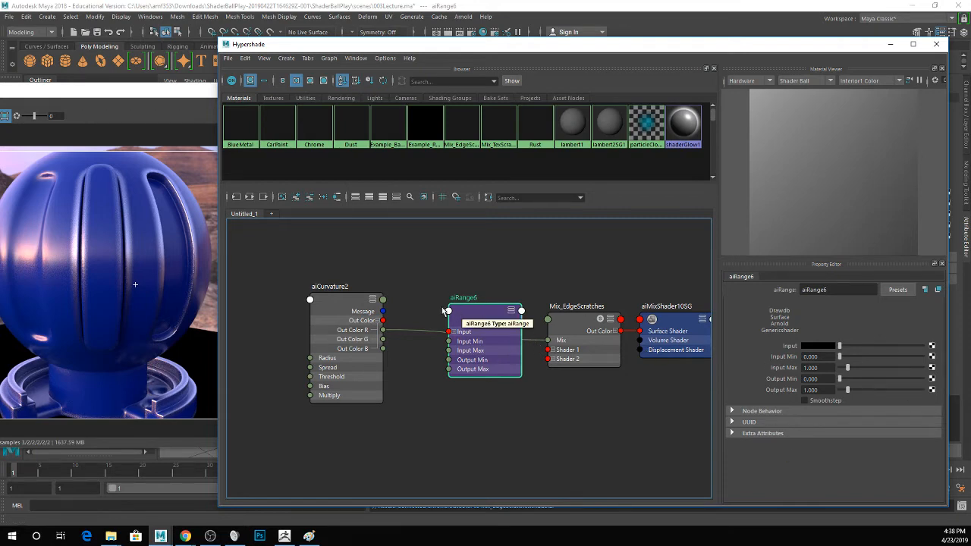
- Connect the curvature node's Out Color to the aiRange Input, and the range's Out Color R to the Mix input of Mix_EdgeScratches
{"action": "left_click", "coordinate": [321, 301]}
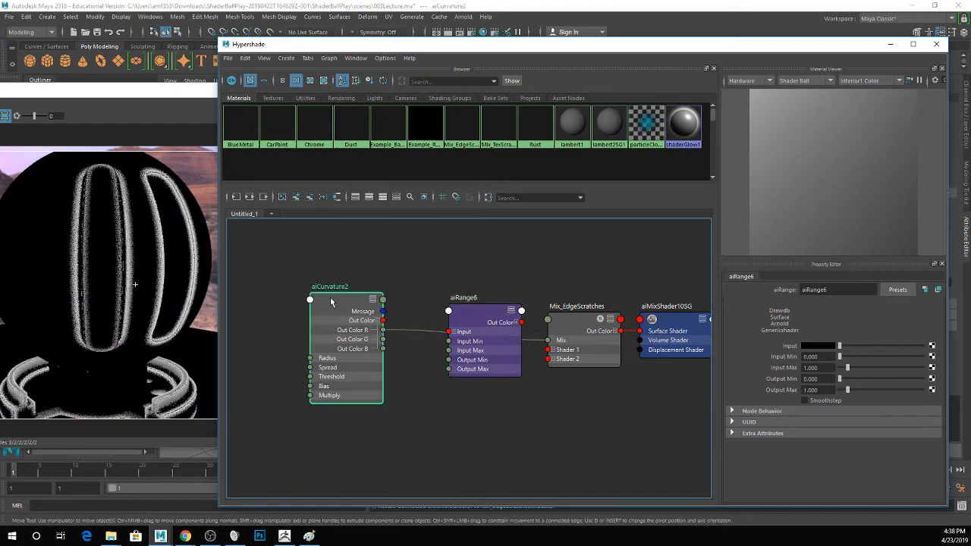
{"action": "left_click", "coordinate": [463, 324]}
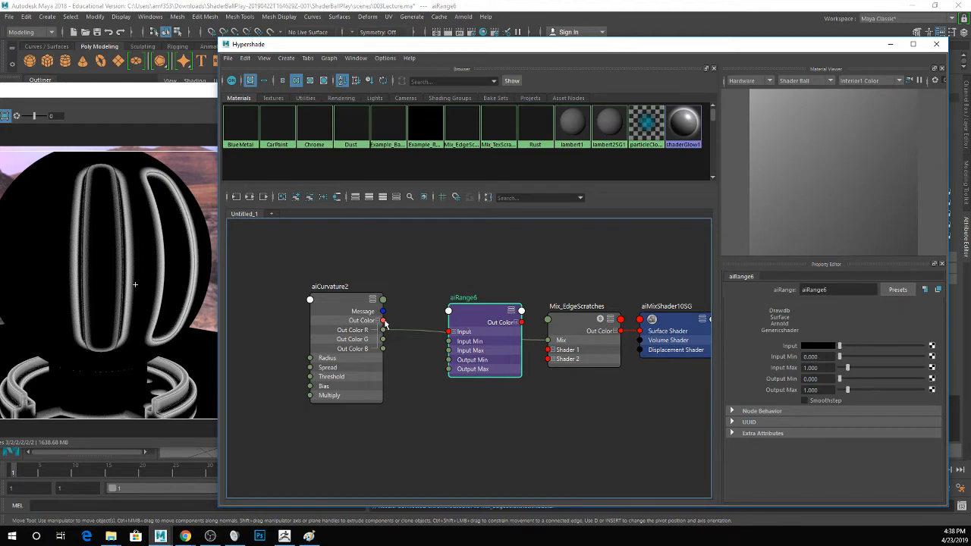
{"action": "left_click_drag", "start_coordinate": [385, 322], "coordinate": [448, 306]}
{"action": "left_click", "coordinate": [492, 316]}
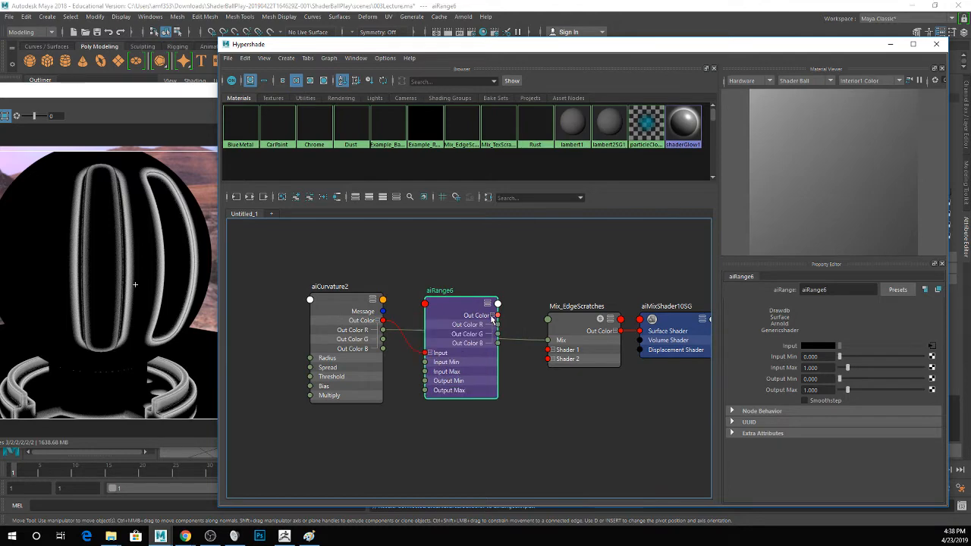
{"action": "left_click", "coordinate": [500, 327]}
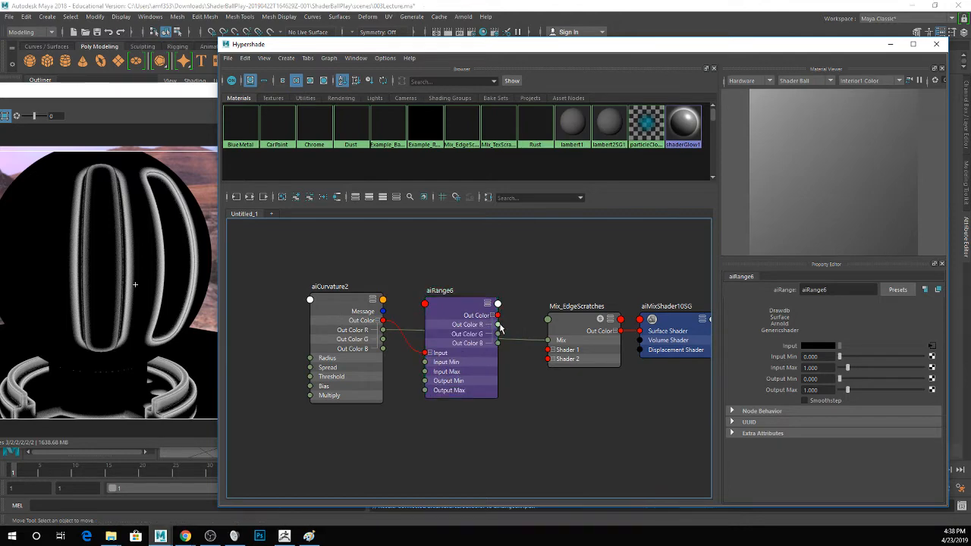
{"action": "left_click_drag", "start_coordinate": [500, 327], "coordinate": [547, 341]}
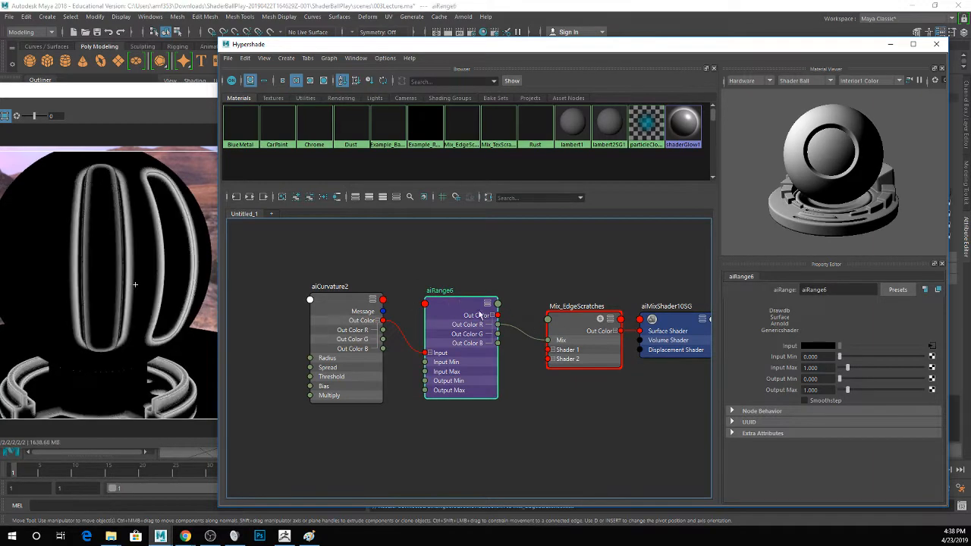
- Set the aiRange node's Input Max to about 2.454 and Output Max to about 5.153
{"action": "left_click", "coordinate": [345, 315]}
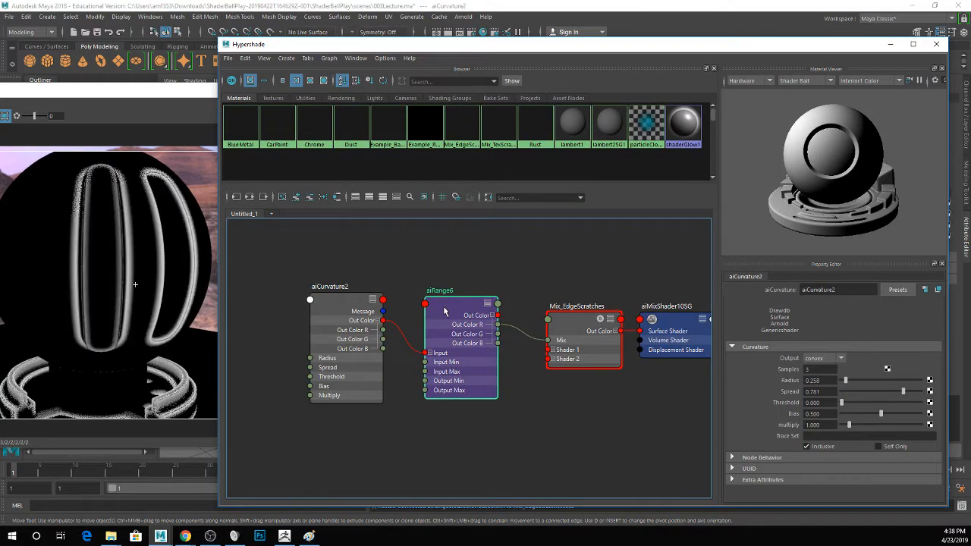
{"action": "left_click", "coordinate": [444, 312]}
{"action": "mouse_move", "coordinate": [849, 373]}
{"action": "left_mouse_down"}
{"action": "mouse_move", "coordinate": [859, 369]}
{"action": "mouse_move", "coordinate": [843, 357]}
{"action": "mouse_move", "coordinate": [825, 365]}
{"action": "mouse_move", "coordinate": [856, 390]}
{"action": "mouse_move", "coordinate": [883, 390]}
{"action": "left_mouse_up"}
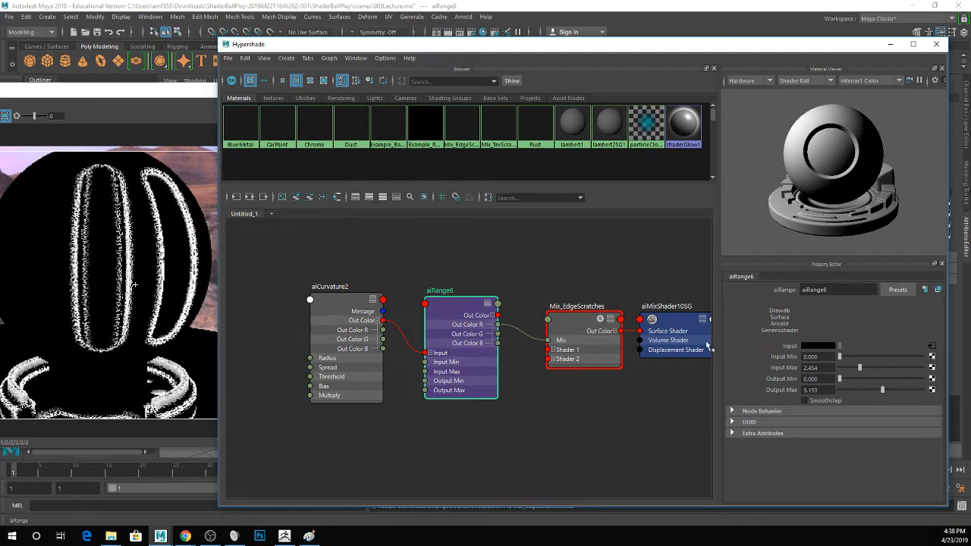
- Inspect the Mix_EdgeScratches, aiRange and curvature outputs in turn on the shader ball
{"action": "left_click", "coordinate": [577, 325]}
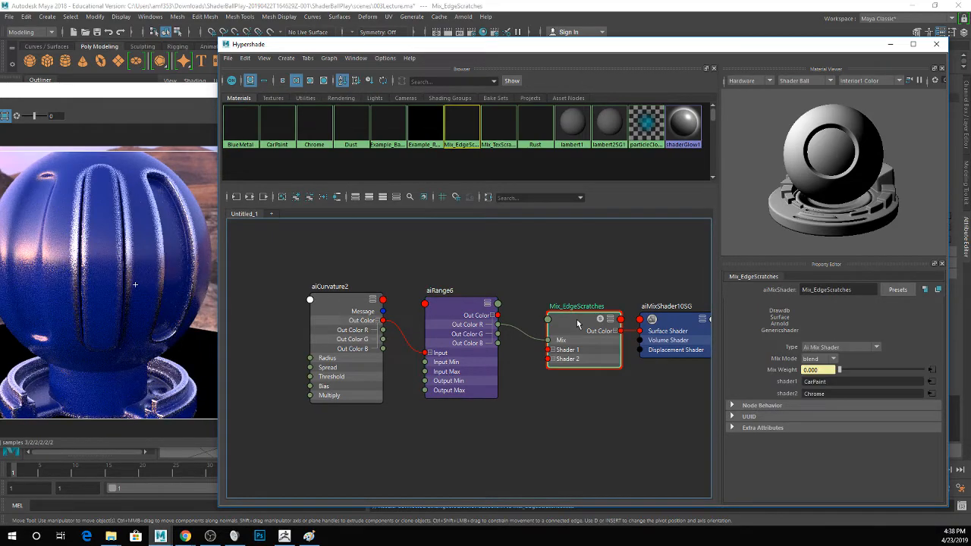
{"action": "left_click", "coordinate": [474, 308]}
{"action": "left_click", "coordinate": [338, 305]}
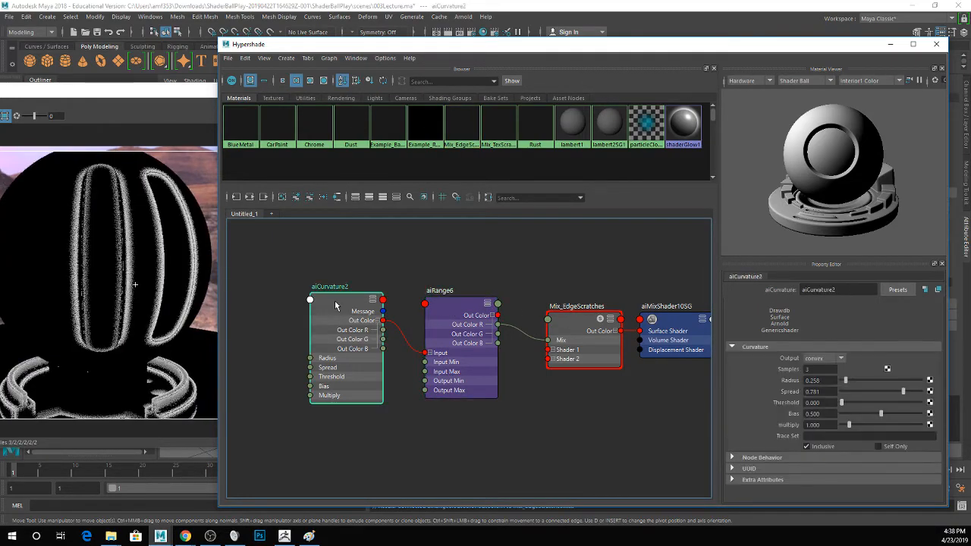
- Try the aiRange node's Input Min at about 0.429, check the result on Mix_EdgeScratches, and reset Input Min to 0
{"action": "left_click", "coordinate": [451, 311]}
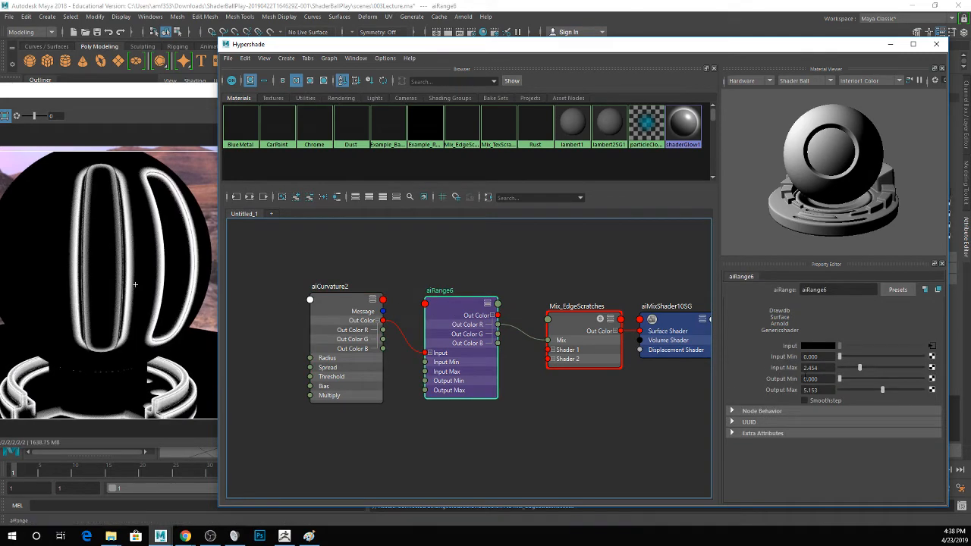
{"action": "left_click", "coordinate": [845, 357]}
{"action": "left_click_drag", "start_coordinate": [845, 359], "coordinate": [842, 357]}
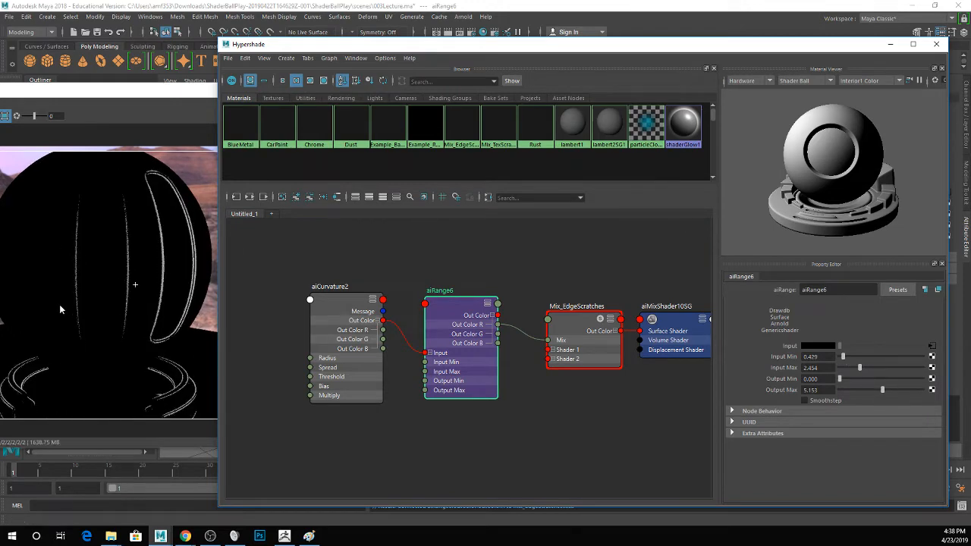
{"action": "left_click", "coordinate": [581, 322]}
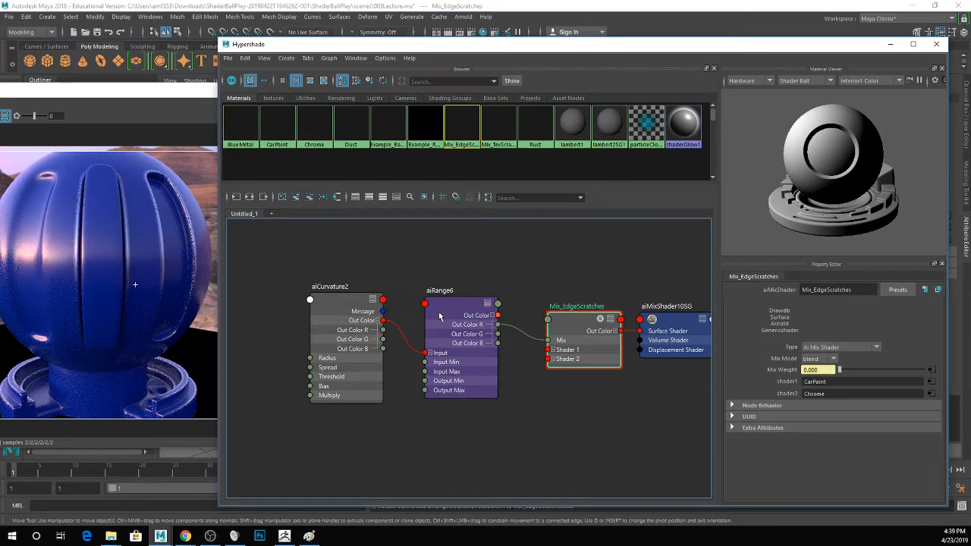
{"action": "left_click", "coordinate": [463, 308]}
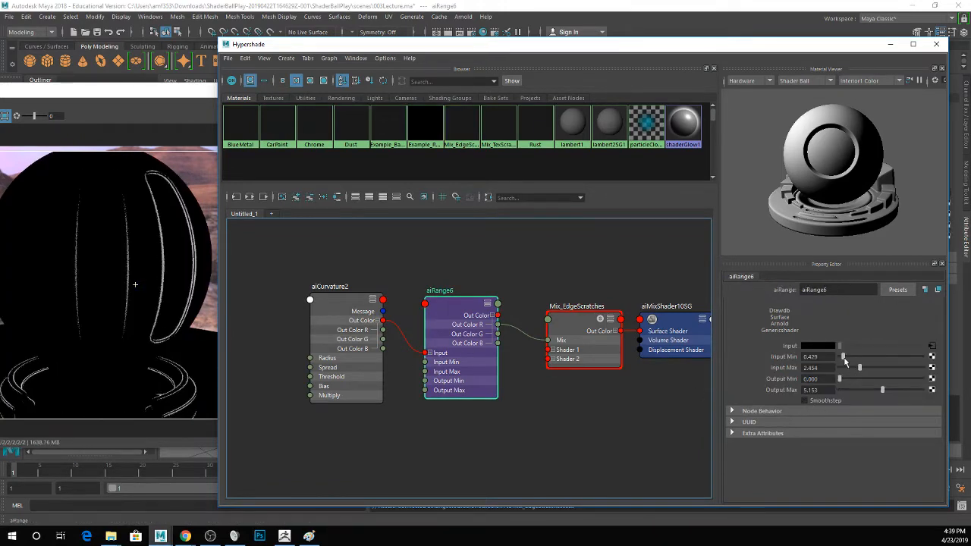
{"action": "left_click_drag", "start_coordinate": [843, 357], "coordinate": [837, 361]}
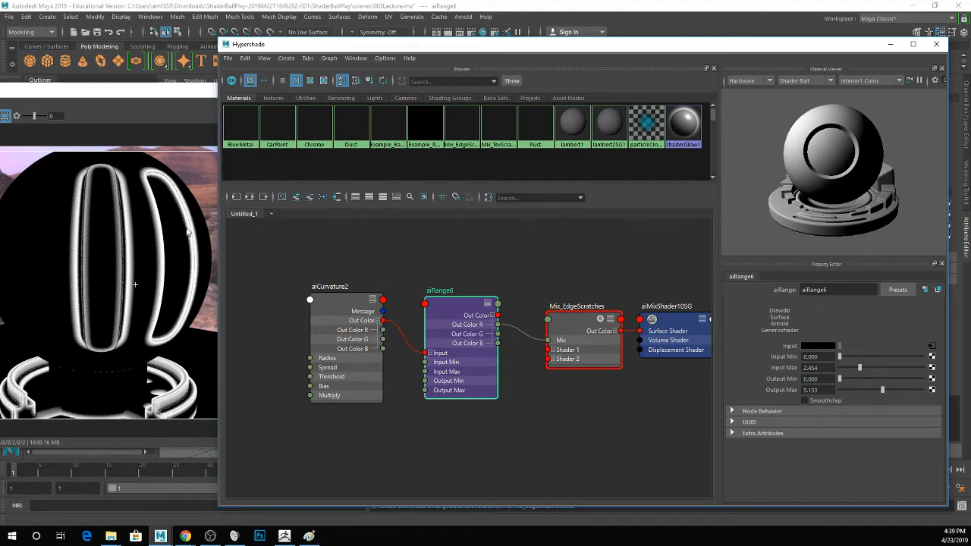
- Compare the Mix_EdgeScratches and aiRange outputs on the shader ball, examining the blended edge scratches up close
{"action": "left_click", "coordinate": [601, 320]}
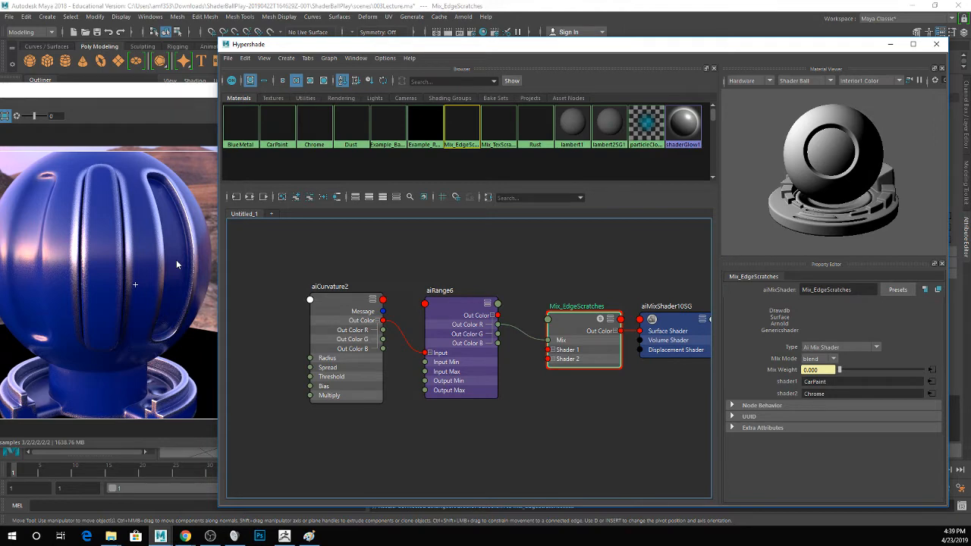
{"action": "mouse_move", "coordinate": [453, 304]}
{"action": "left_mouse_down"}
{"action": "mouse_move", "coordinate": [453, 269]}
{"action": "mouse_move", "coordinate": [454, 288]}
{"action": "left_mouse_up"}
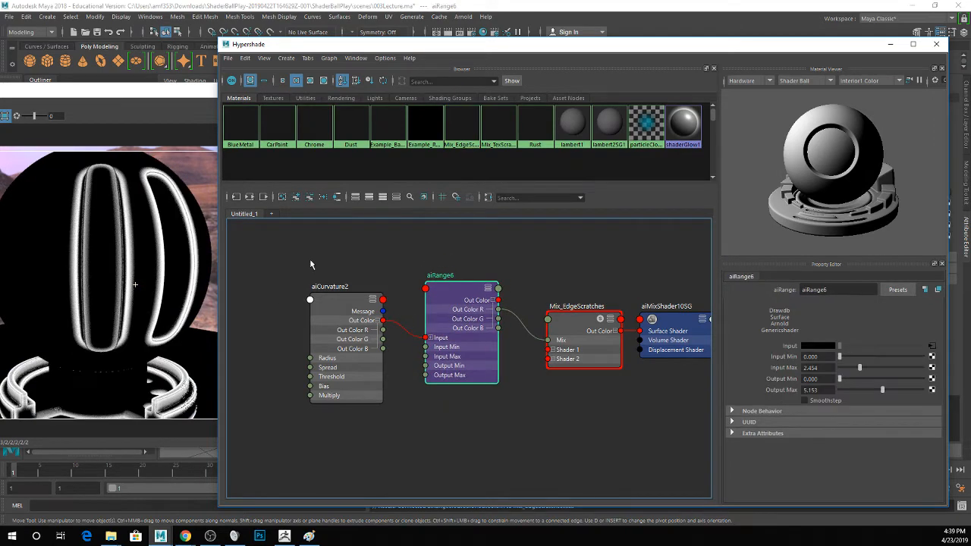
{"action": "left_click", "coordinate": [575, 323]}
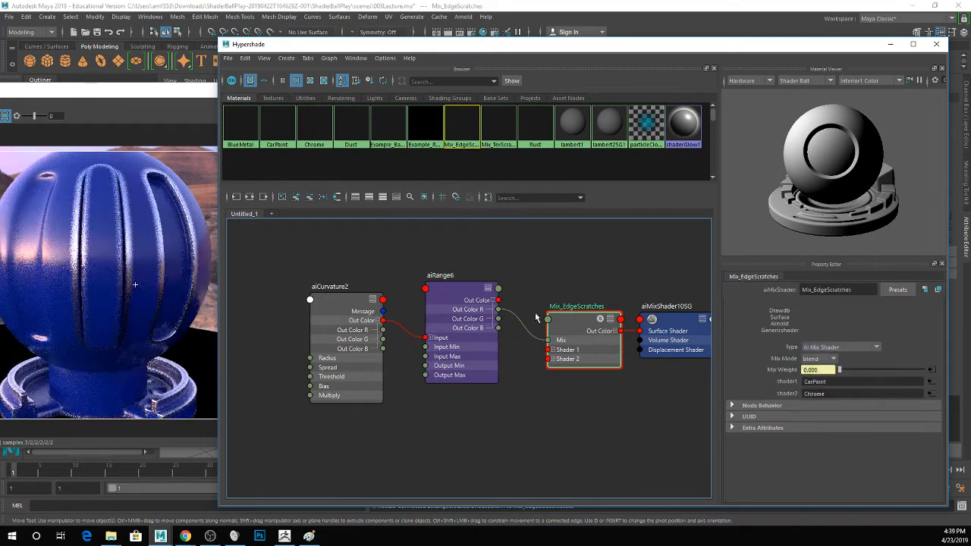
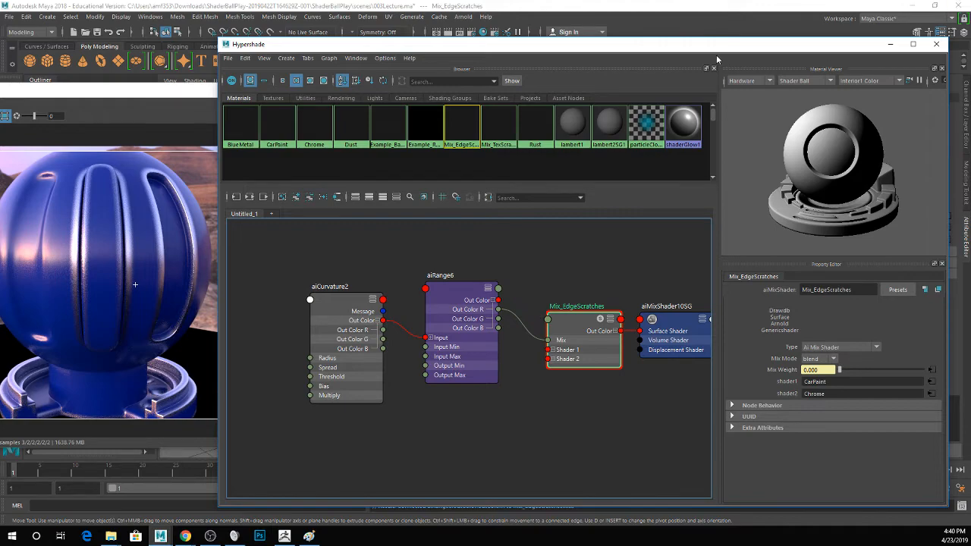
{"action": "left_click_drag", "start_coordinate": [718, 45], "coordinate": [970, 42]}
{"action": "scroll", "coordinate": [419, 232], "scroll_direction": "up", "scroll_amount": 5}
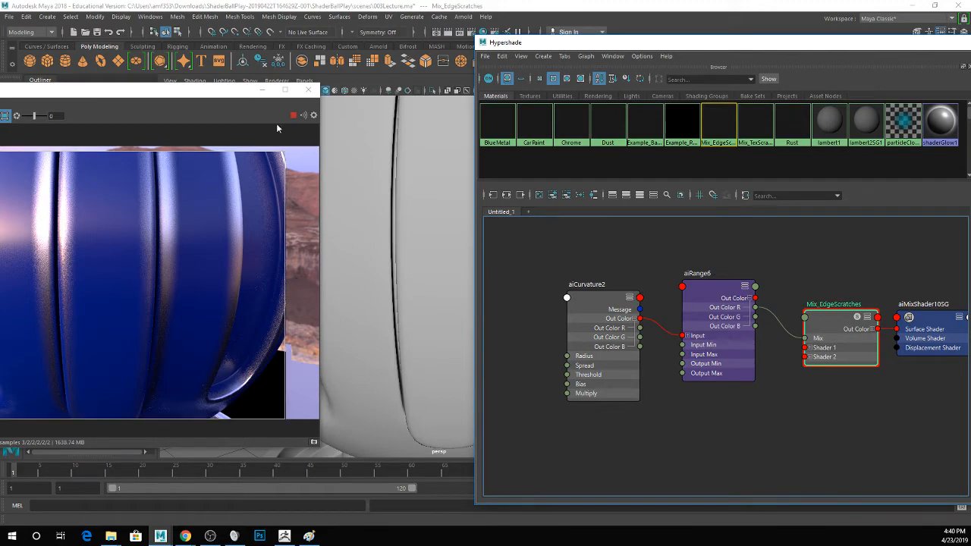
{"action": "left_click_drag", "start_coordinate": [495, 47], "coordinate": [333, 47]}
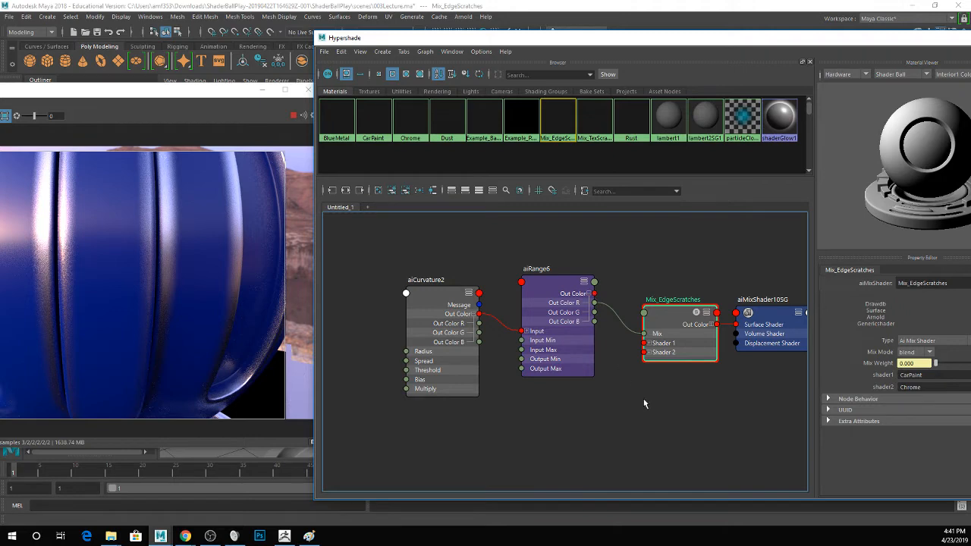
- Create a noise texture node in the graph near the aiRange node
{"action": "left_click", "coordinate": [369, 91]}
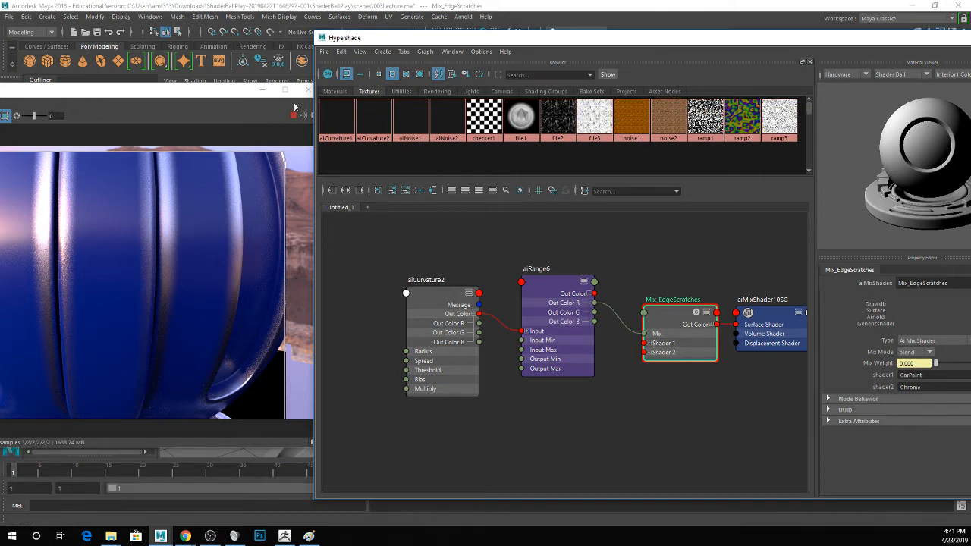
{"action": "left_click", "coordinate": [335, 92]}
{"action": "key", "text": "Tab"}
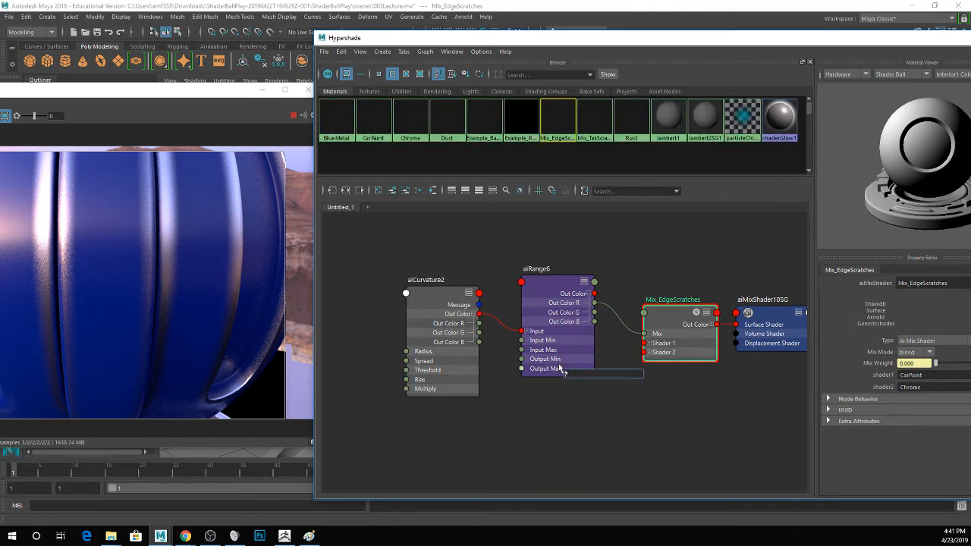
{"action": "type", "text": "noise"}
{"action": "key", "text": "Down"}
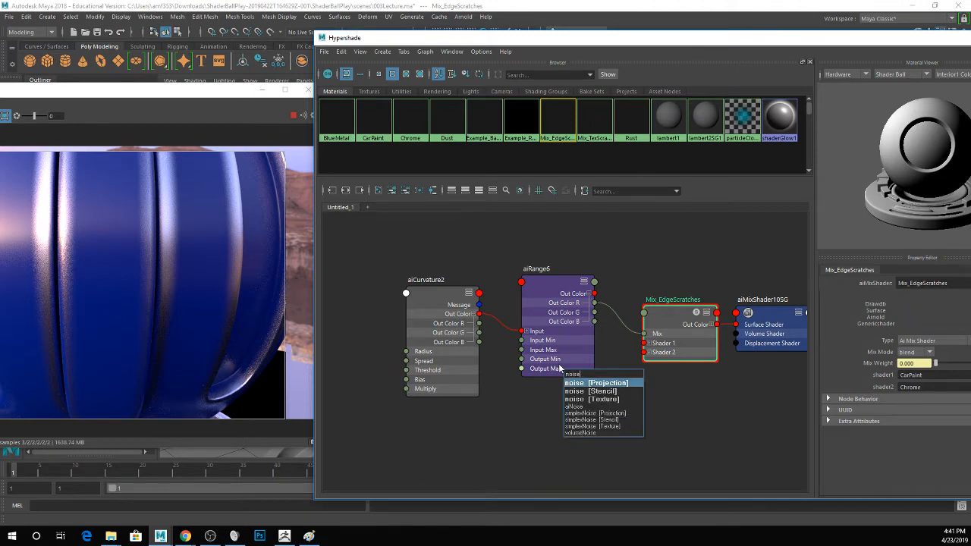
{"action": "key", "text": "Down"}
{"action": "key", "text": "Down"}
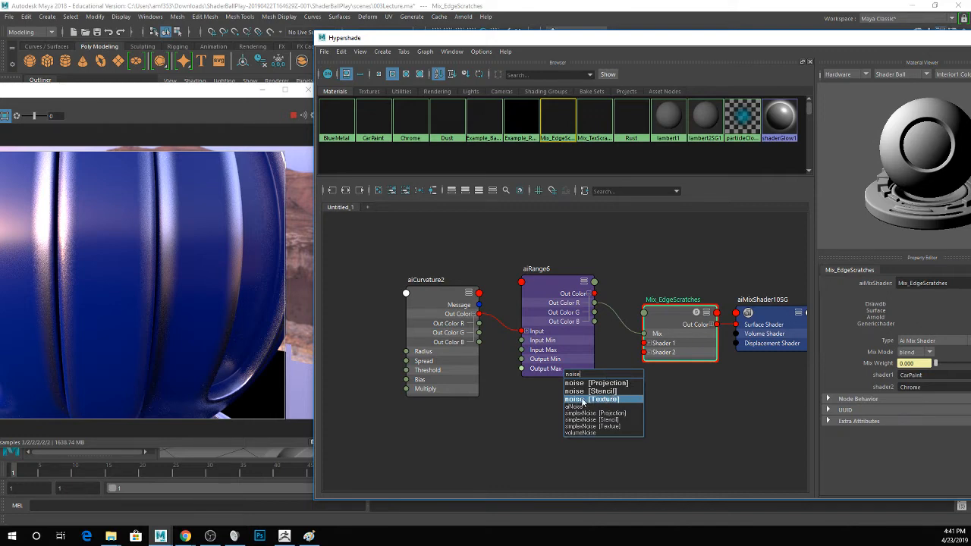
{"action": "left_click", "coordinate": [608, 402]}
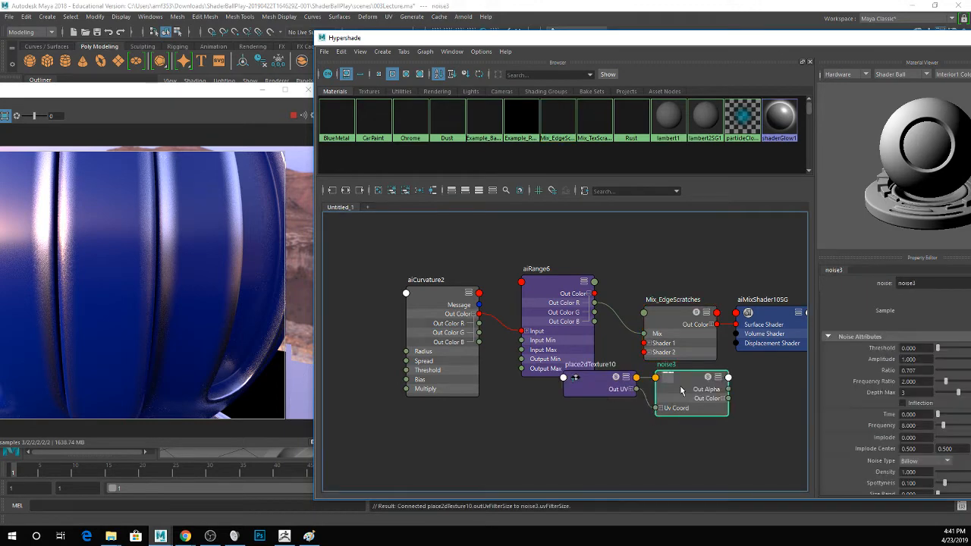
- Spread out the noise, place2dTexture and mix nodes, and connect the noise's Out Color R to the Mix input of Mix_EdgeScratches
{"action": "left_click_drag", "start_coordinate": [672, 317], "coordinate": [672, 301]}
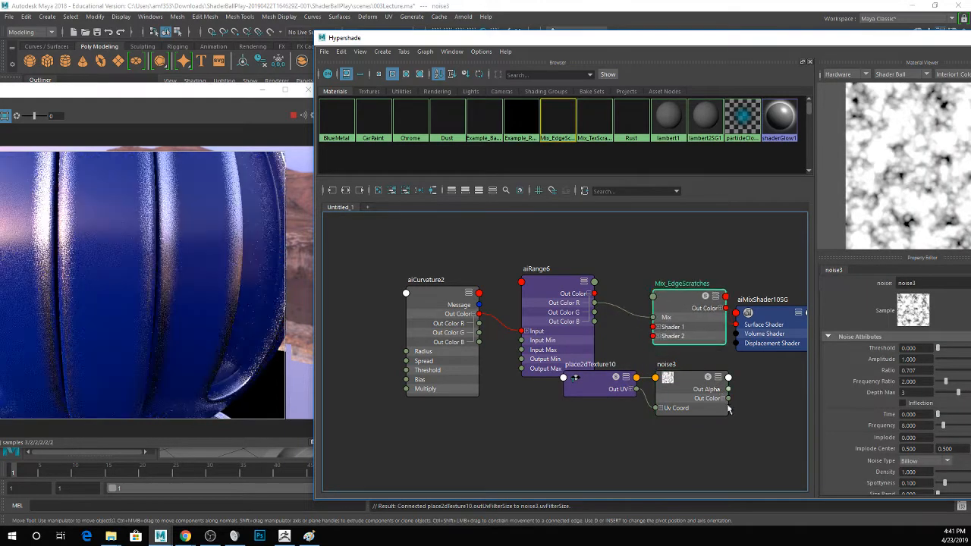
{"action": "left_click_drag", "start_coordinate": [674, 382], "coordinate": [606, 390]}
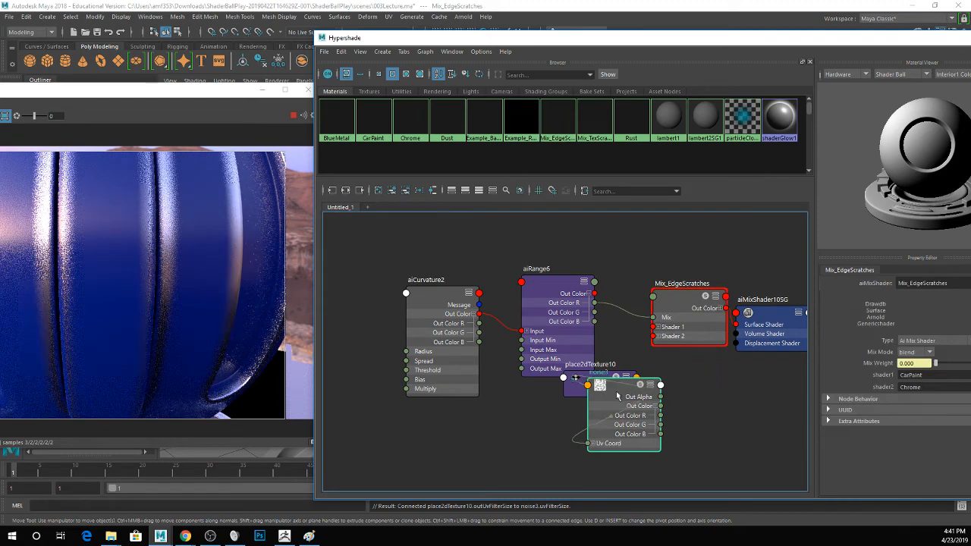
{"action": "left_click_drag", "start_coordinate": [661, 405], "coordinate": [654, 319]}
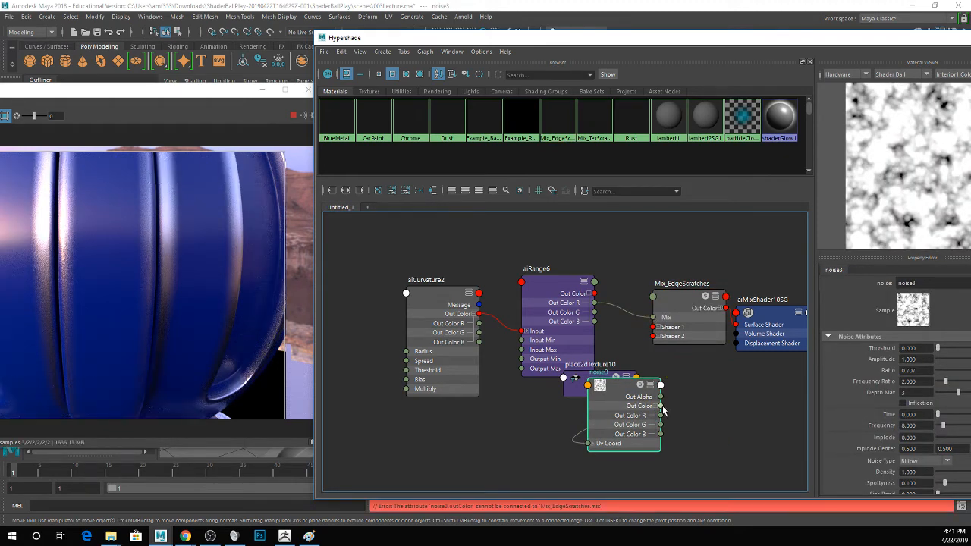
{"action": "left_click_drag", "start_coordinate": [661, 406], "coordinate": [651, 320]}
{"action": "left_click_drag", "start_coordinate": [622, 385], "coordinate": [407, 436]}
{"action": "left_click_drag", "start_coordinate": [599, 427], "coordinate": [658, 317]}
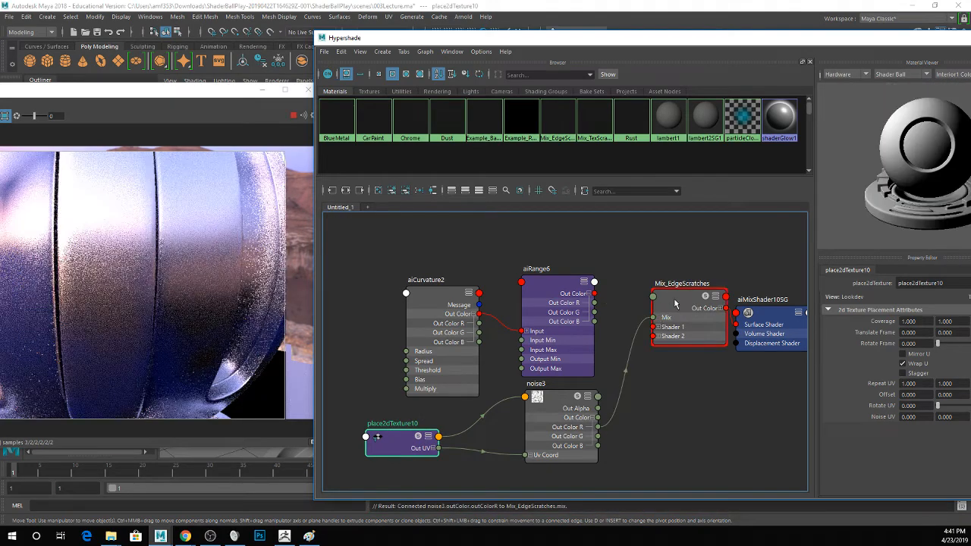
- Set Repeat UV to 10 by 10 on the noise's place2dTexture node, isolating the noise on the whole shader ball
{"action": "left_click_drag", "start_coordinate": [524, 35], "coordinate": [789, 38]}
{"action": "key", "text": "f"}
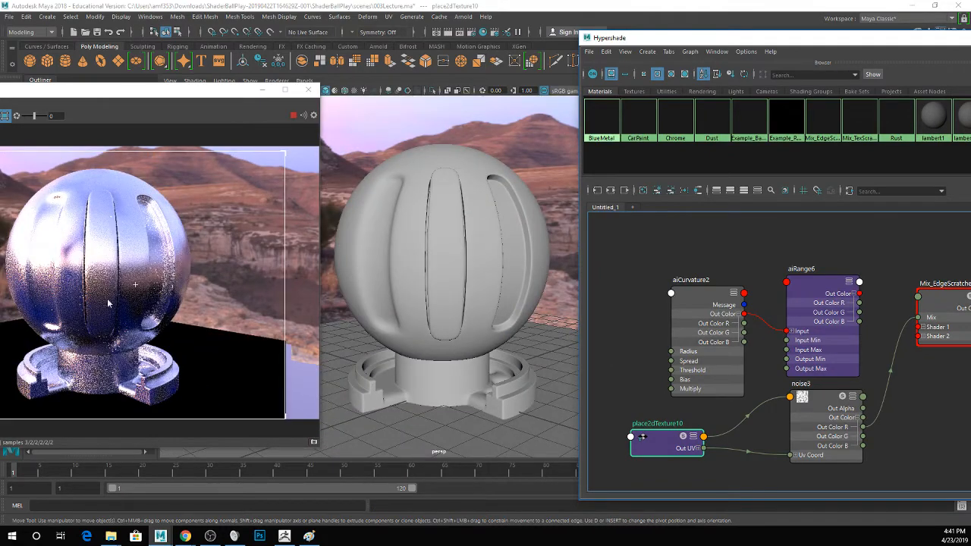
{"action": "left_click_drag", "start_coordinate": [743, 40], "coordinate": [407, 379]}
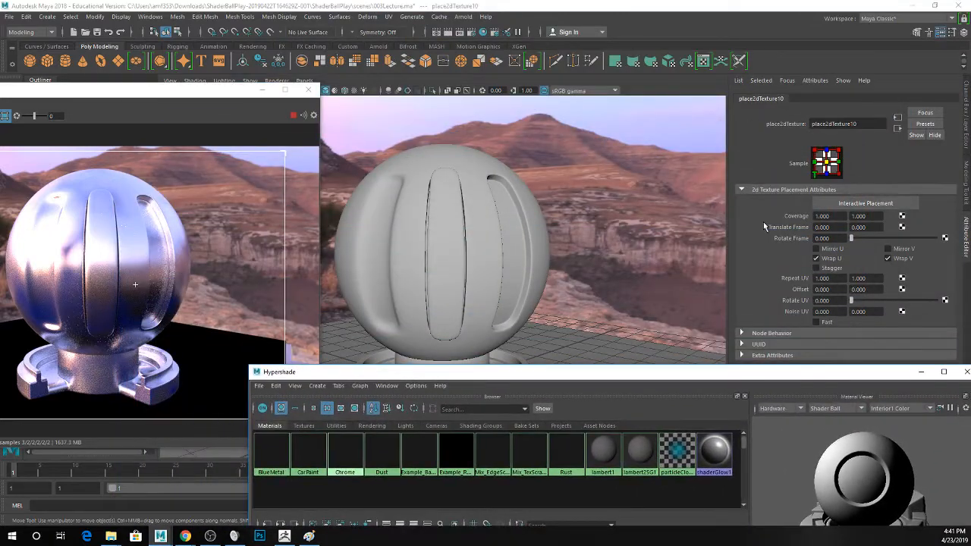
{"action": "left_click", "coordinate": [839, 279]}
{"action": "left_click_drag", "start_coordinate": [487, 375], "coordinate": [487, 157]}
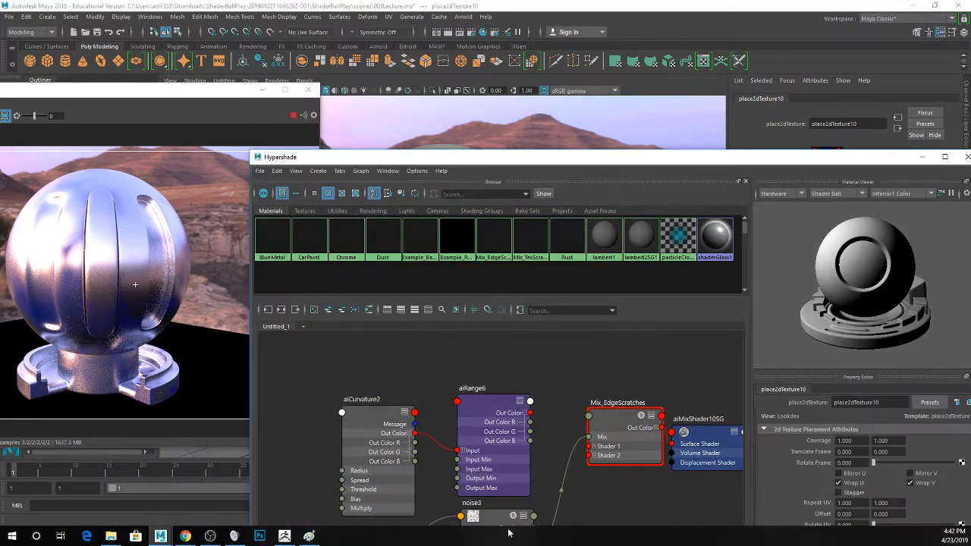
{"action": "left_click_drag", "start_coordinate": [750, 152], "coordinate": [732, 389]}
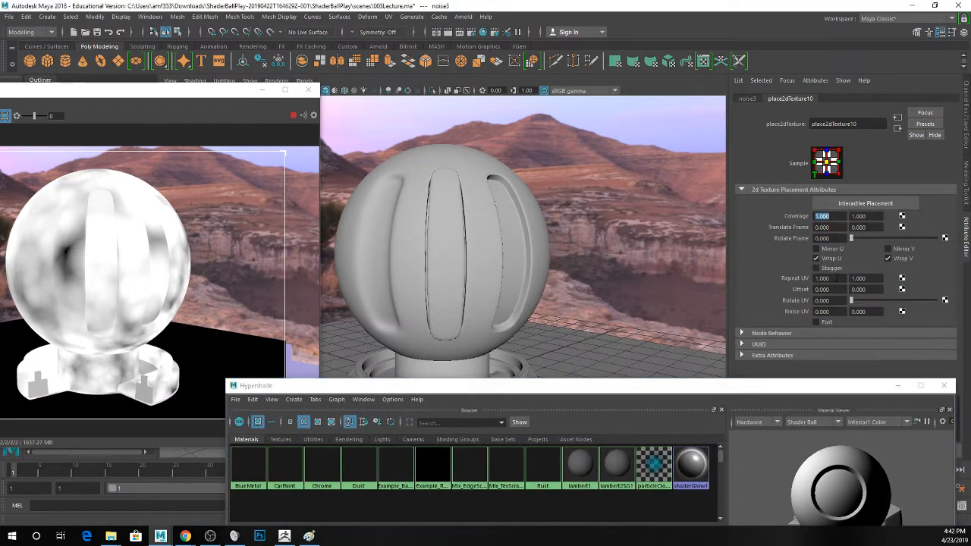
{"action": "left_click", "coordinate": [821, 278]}
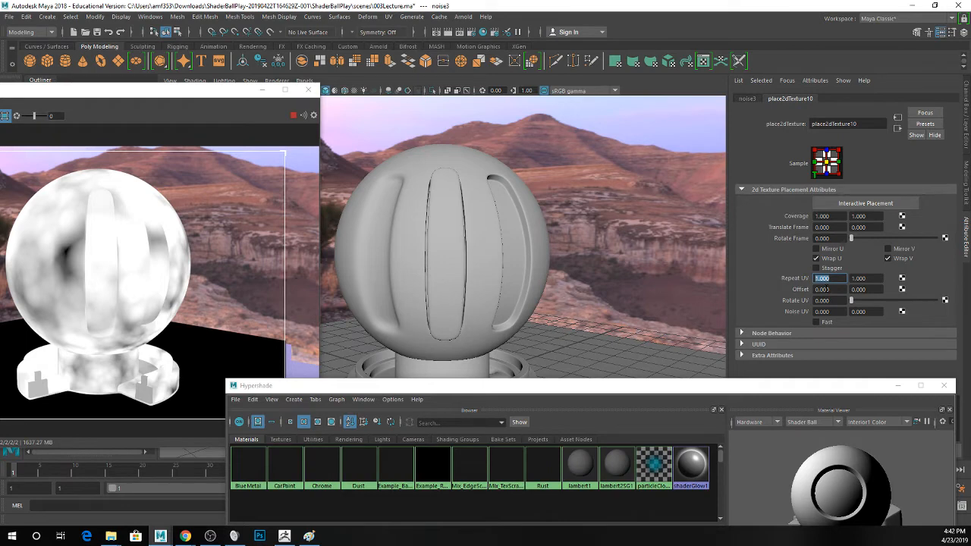
{"action": "type", "text": "10"}
{"action": "key", "text": "Tab"}
{"action": "type", "text": "10"}
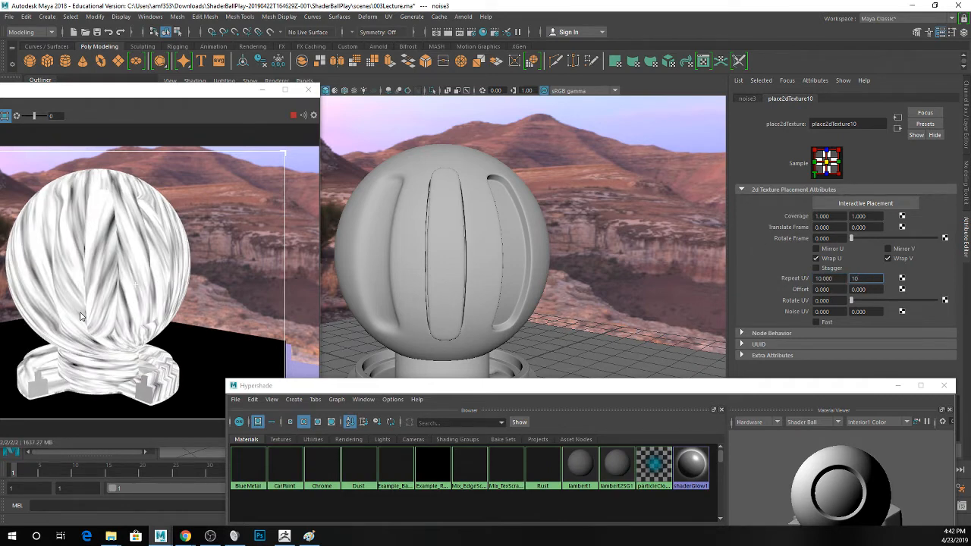
{"action": "left_click", "coordinate": [801, 239]}
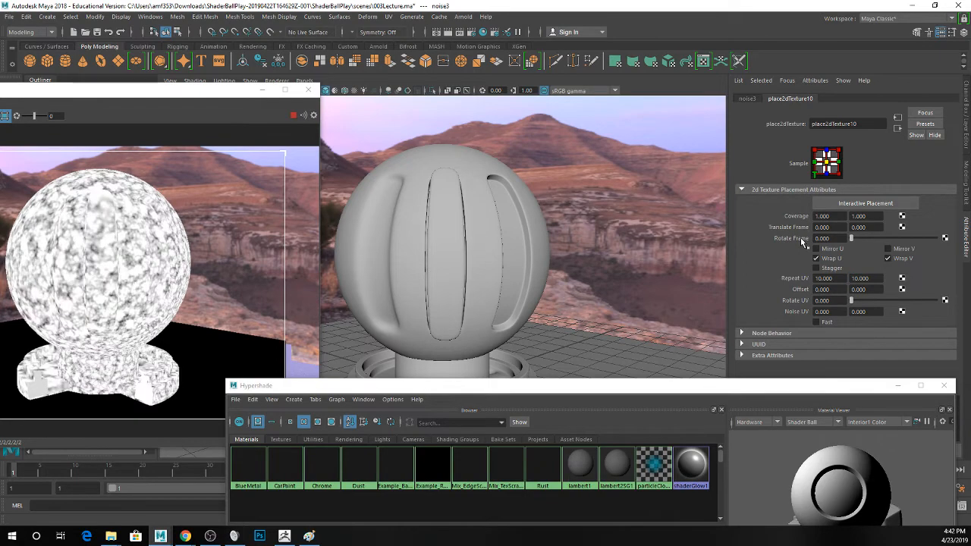
- Set the noise placement's Repeat UV to 20 by 20
{"action": "left_click_drag", "start_coordinate": [837, 278], "coordinate": [771, 276]}
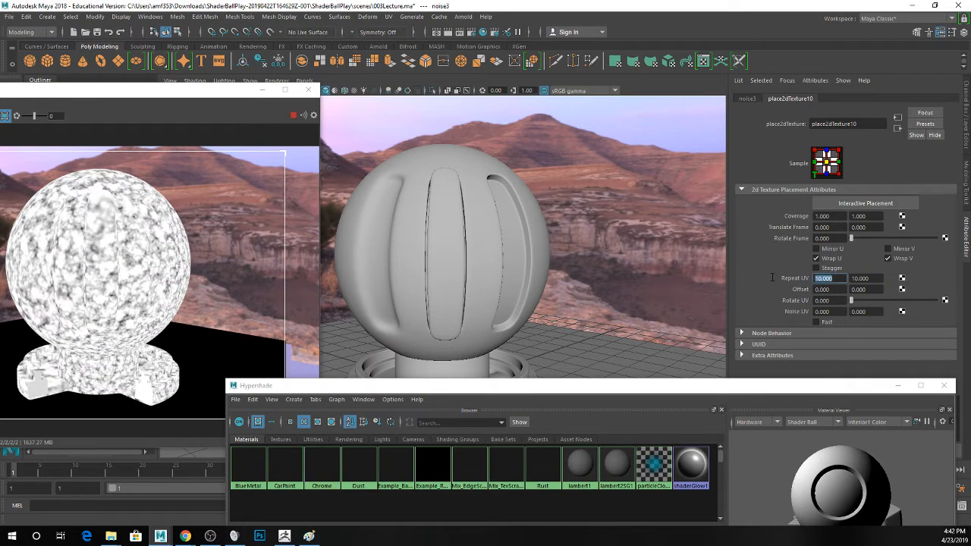
{"action": "type", "text": "20"}
{"action": "key", "text": "Tab"}
{"action": "type", "text": "20"}
{"action": "key", "text": "Return"}
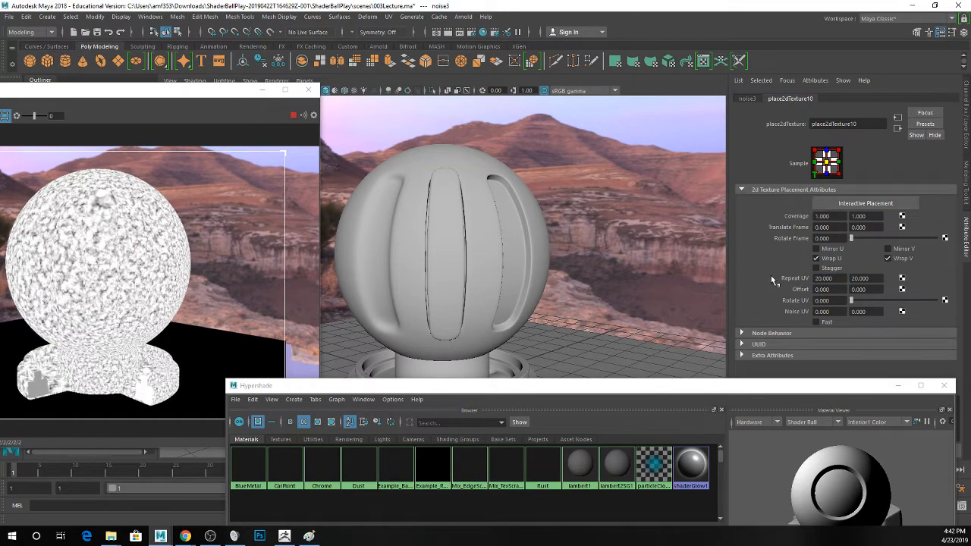
- Inspect the Mix_EdgeScratches blend driven by the tiled noise up close on the shader ball
{"action": "left_click_drag", "start_coordinate": [706, 384], "coordinate": [695, 130]}
{"action": "left_click_drag", "start_coordinate": [554, 413], "coordinate": [554, 412]}
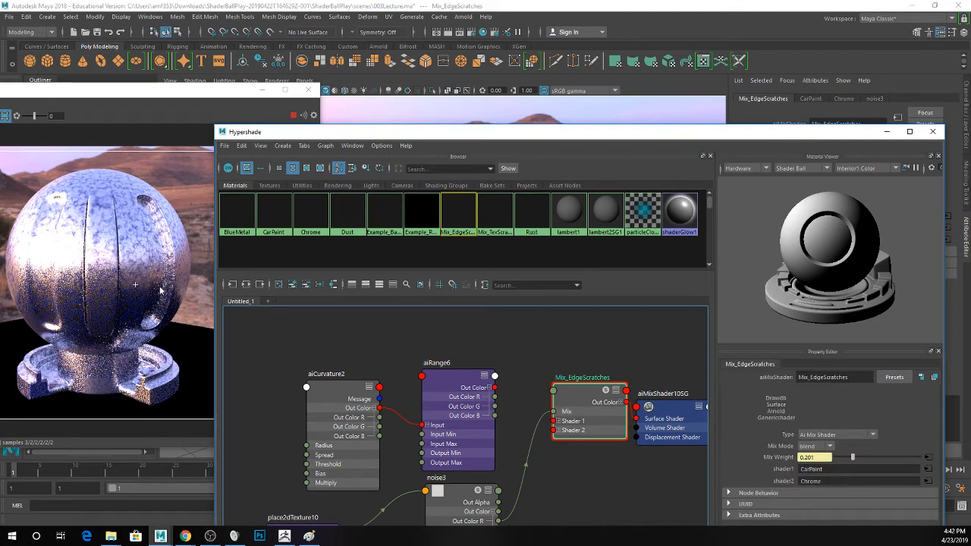
{"action": "scroll", "coordinate": [171, 268], "scroll_direction": "up", "scroll_amount": 3}
{"action": "left_click_drag", "start_coordinate": [280, 135], "coordinate": [356, 67]}
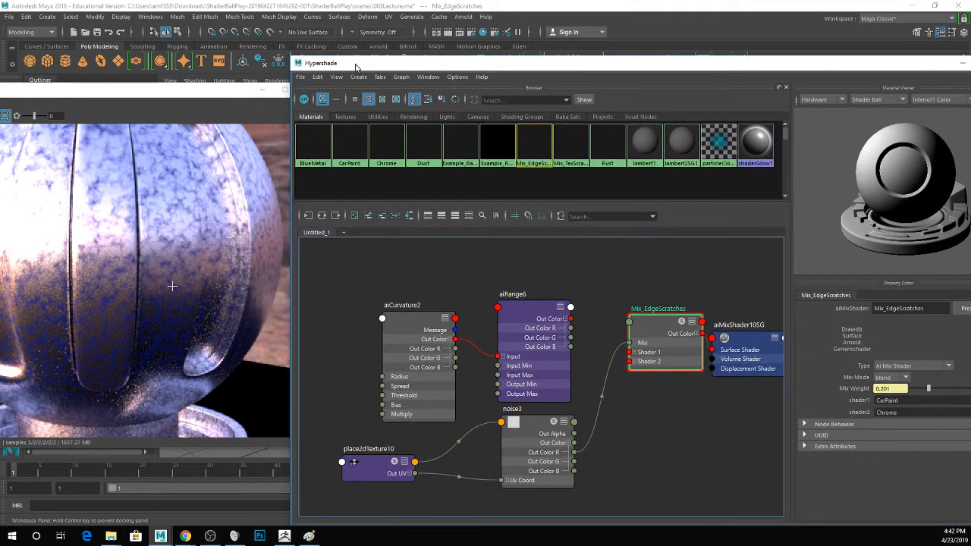
- Set the noise node's Ratio to about 0.217 and its Frequency Ratio to about 4.273
{"action": "left_click", "coordinate": [536, 429]}
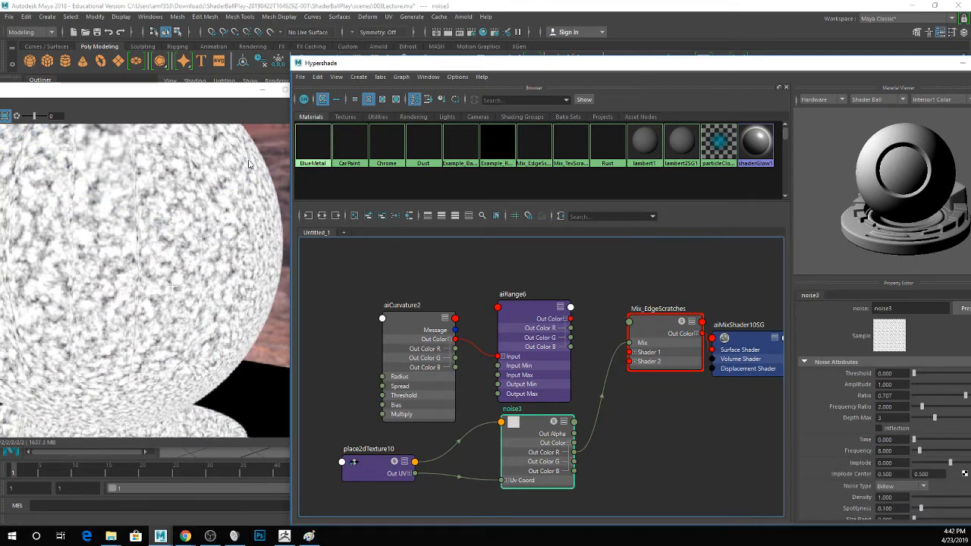
{"action": "left_click_drag", "start_coordinate": [568, 66], "coordinate": [492, 46]}
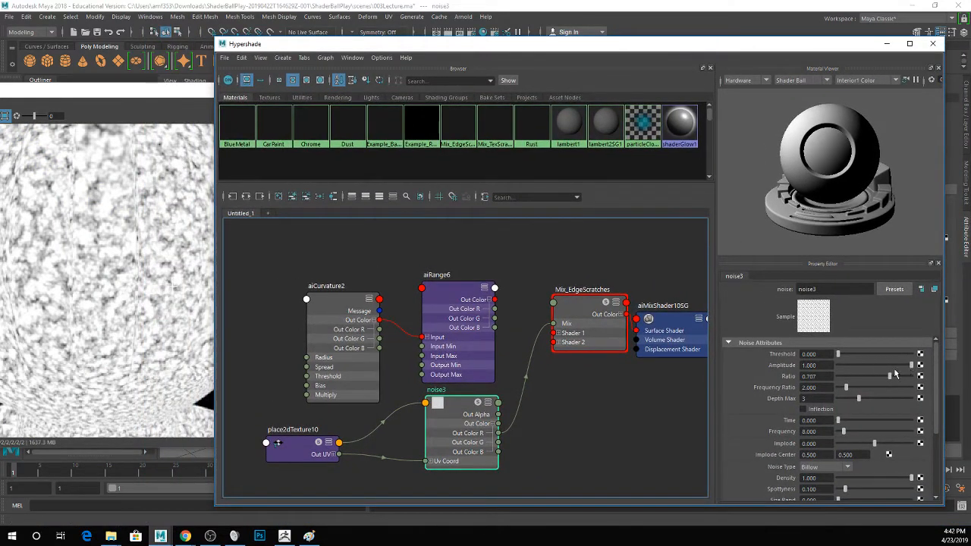
{"action": "left_click_drag", "start_coordinate": [890, 376], "coordinate": [864, 389]}
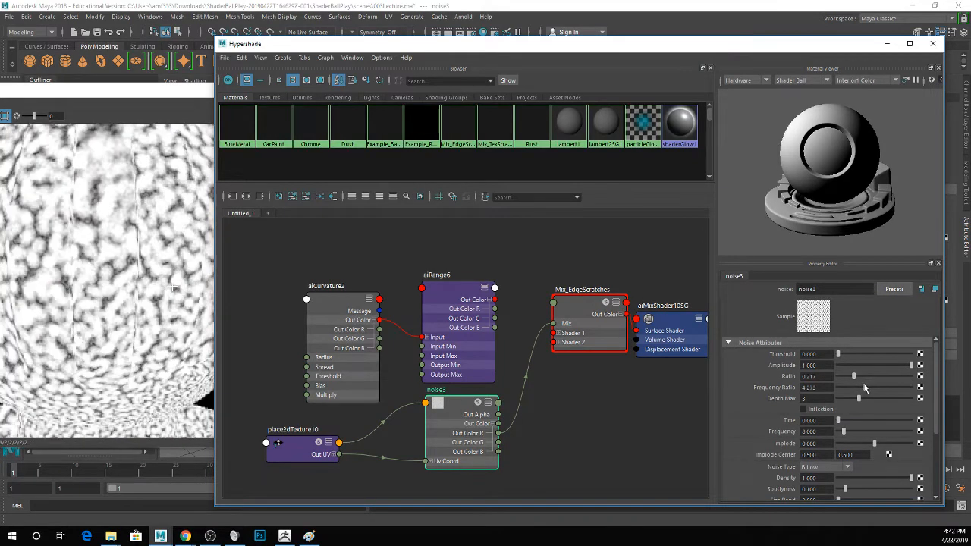
{"action": "scroll", "coordinate": [864, 388], "scroll_direction": "down", "scroll_amount": 2}
{"action": "scroll", "coordinate": [864, 389], "scroll_direction": "down", "scroll_amount": 5}
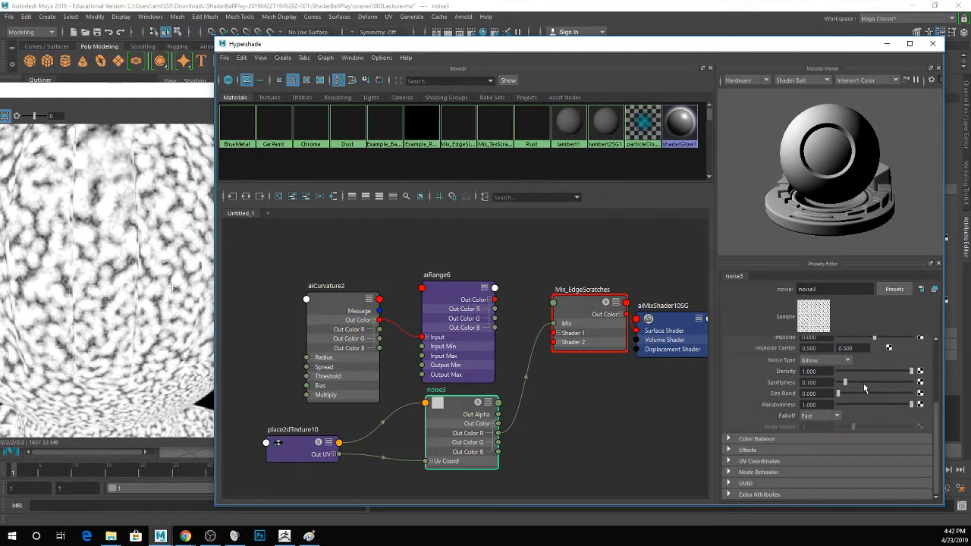
- In the noise's Color Balance, darken Default Color, reduce Color Gain to light grey and lower Alpha Gain to about 0.643
{"action": "left_click", "coordinate": [759, 438]}
{"action": "scroll", "coordinate": [823, 443], "scroll_direction": "down", "scroll_amount": 2}
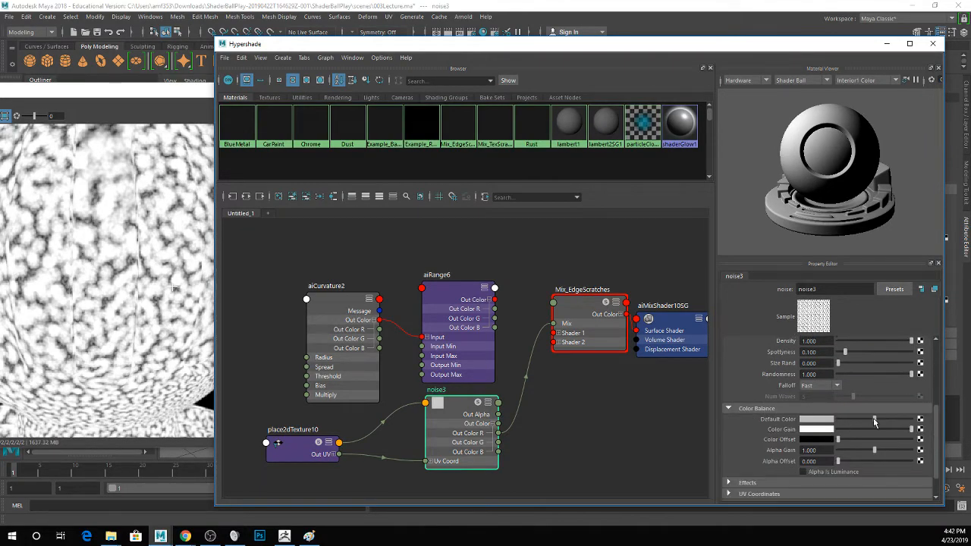
{"action": "left_click_drag", "start_coordinate": [874, 419], "coordinate": [842, 427]}
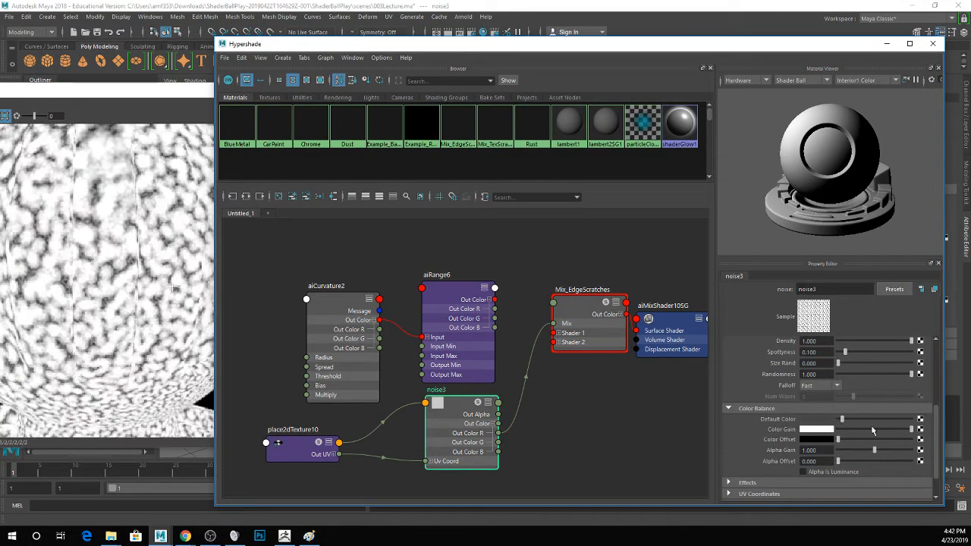
{"action": "left_click_drag", "start_coordinate": [910, 430], "coordinate": [878, 434]}
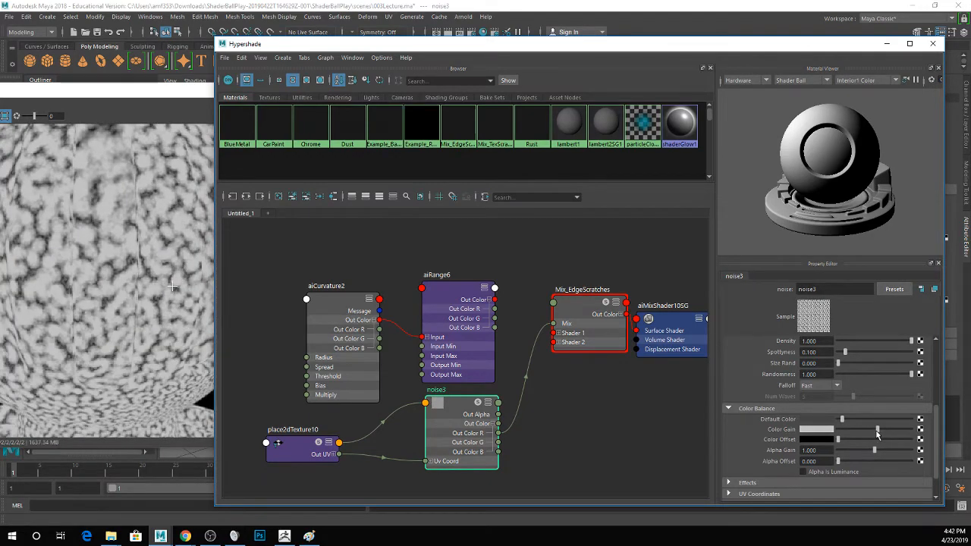
{"action": "left_click_drag", "start_coordinate": [878, 434], "coordinate": [862, 454]}
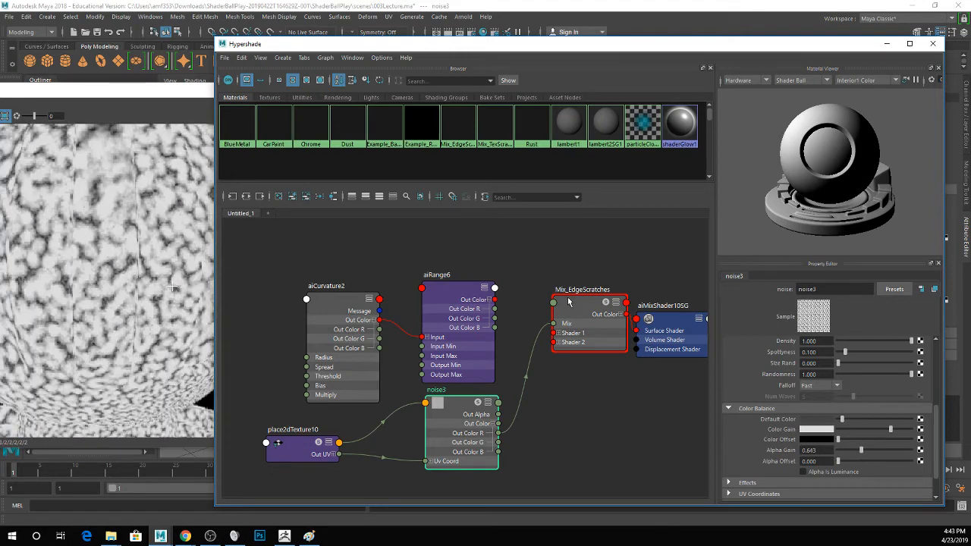
- Move Mix_EdgeScratches and its shading group farther from the aiRange and noise nodes, making room between them
{"action": "left_click", "coordinate": [568, 302]}
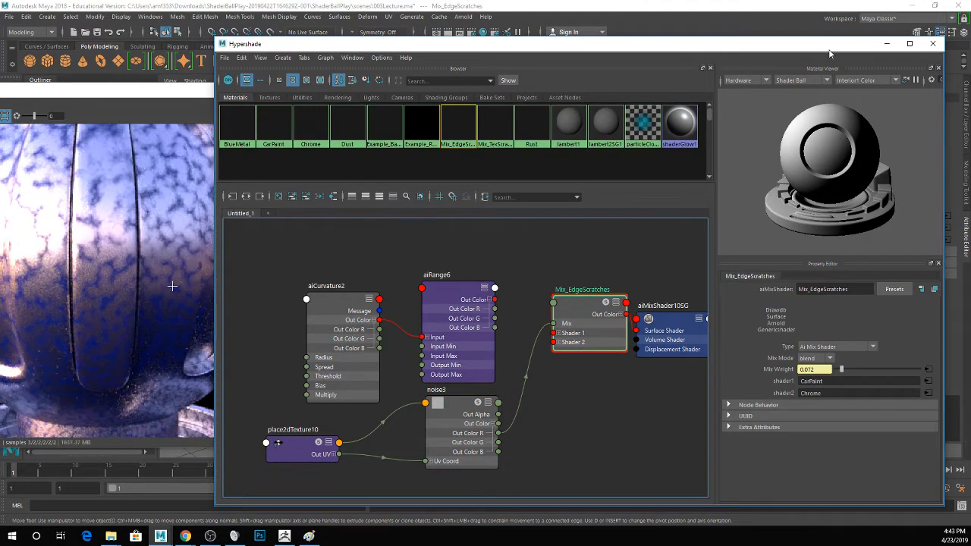
{"action": "mouse_move", "coordinate": [574, 311]}
{"action": "left_mouse_down"}
{"action": "mouse_move", "coordinate": [636, 311]}
{"action": "mouse_move", "coordinate": [583, 308]}
{"action": "left_mouse_up"}
{"action": "left_click_drag", "start_coordinate": [684, 322], "coordinate": [798, 322]}
{"action": "left_click_drag", "start_coordinate": [622, 312], "coordinate": [686, 317]}
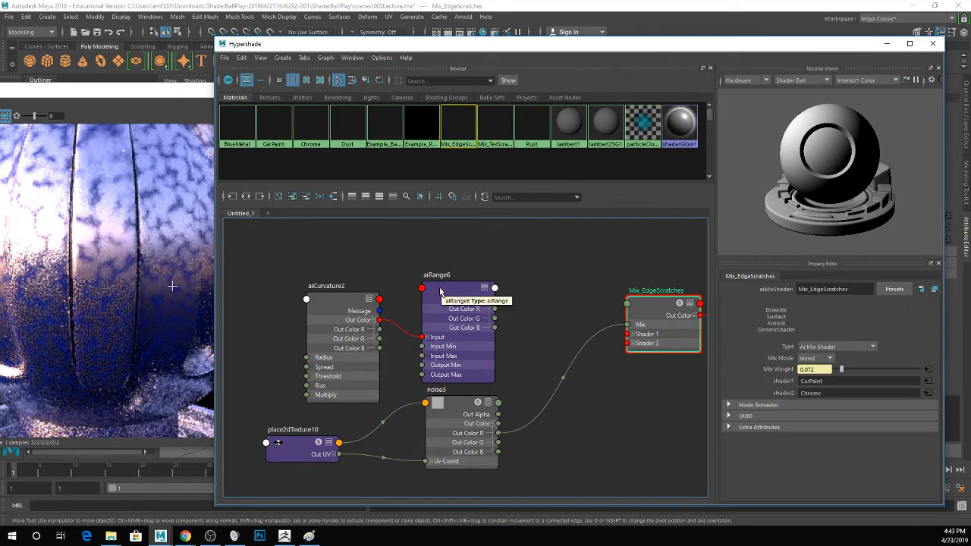
- Compare the isolated outputs of the aiRange, aiCurvature and noise nodes on the shader ball
{"action": "left_click", "coordinate": [440, 292]}
{"action": "left_click", "coordinate": [328, 303]}
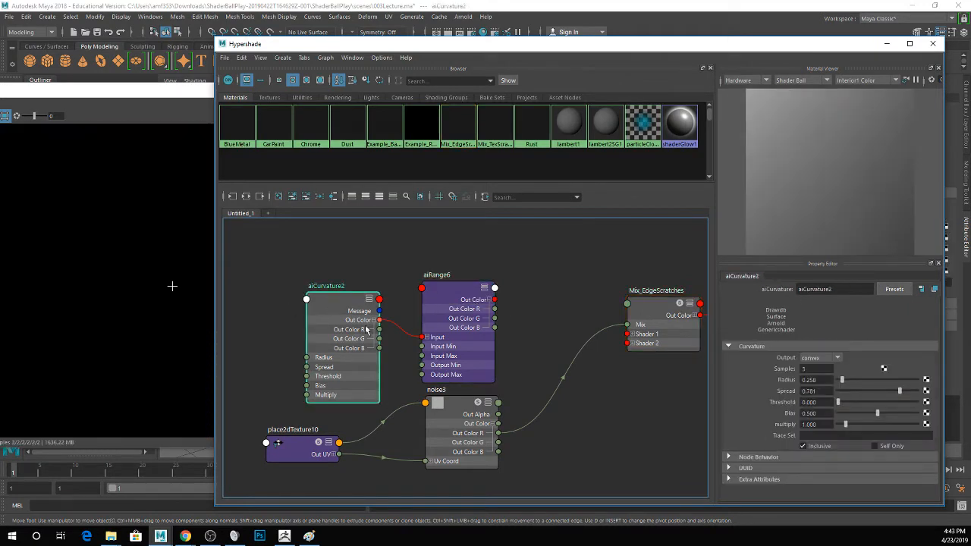
{"action": "left_click", "coordinate": [459, 409]}
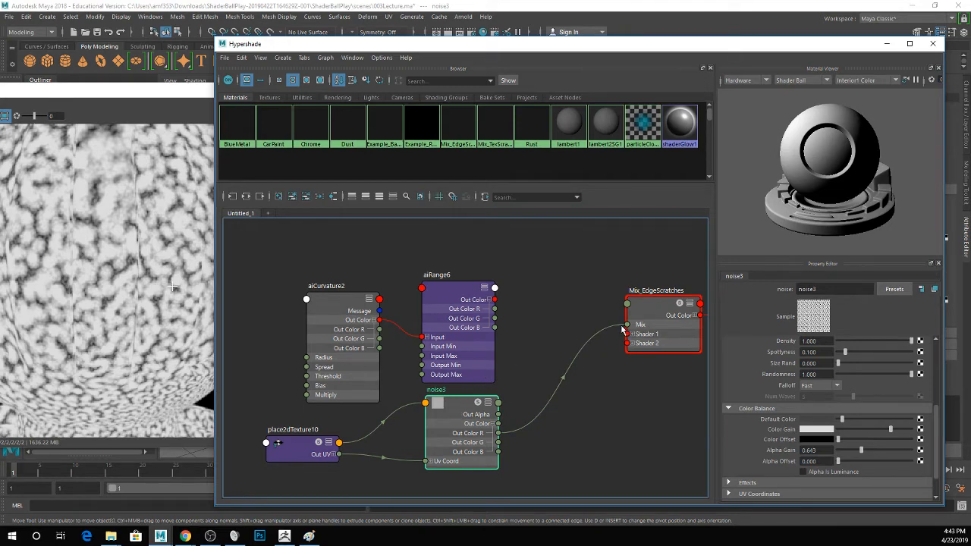
- Create an aiMultiply node and place it between the aiRange and noise nodes and Mix_EdgeScratches
{"action": "key", "text": "Tab"}
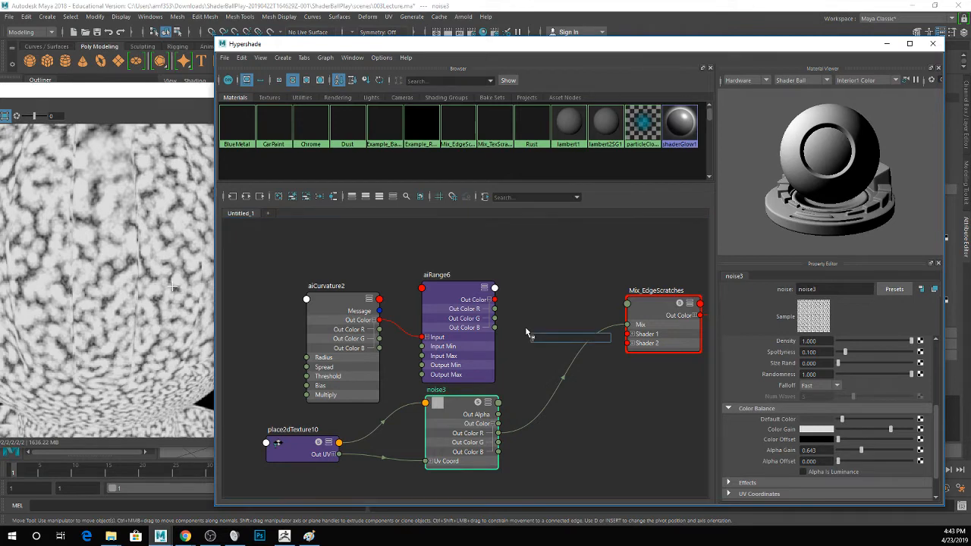
{"action": "type", "text": "multip"}
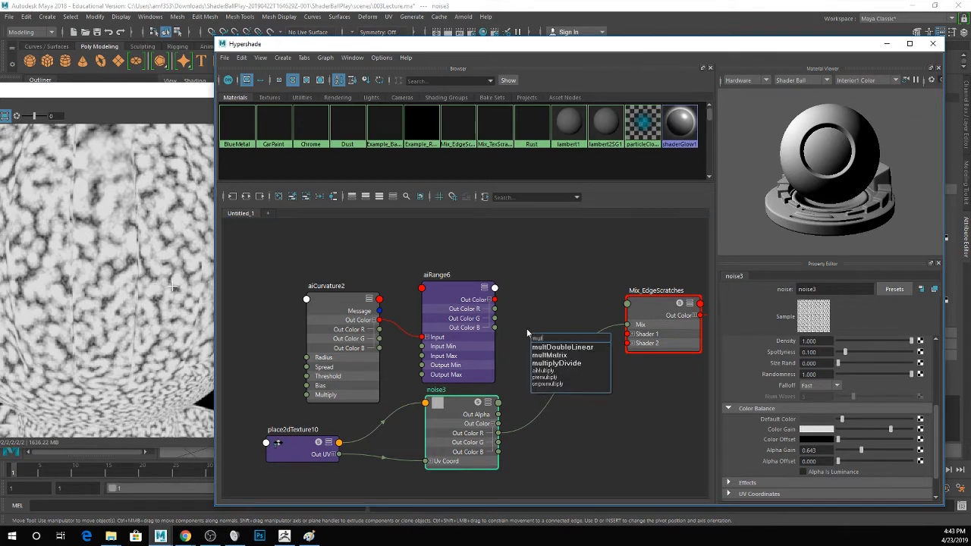
{"action": "key", "text": "Down"}
{"action": "key", "text": "Down"}
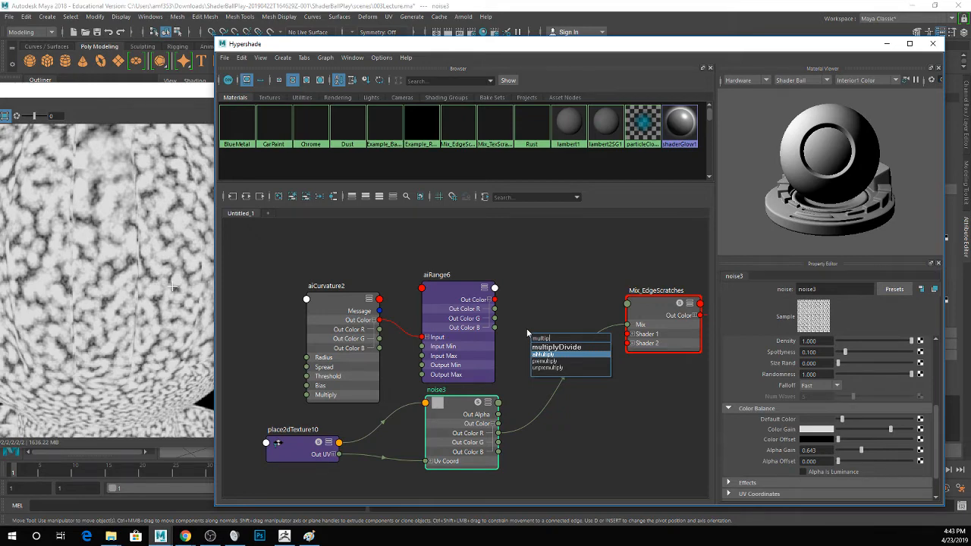
{"action": "key", "text": "Return"}
{"action": "left_click_drag", "start_coordinate": [551, 340], "coordinate": [555, 326]}
- Connect the noise's Out Color to the aiMultiply's Input 2 and the aiRange's Out Color to Input 1
{"action": "left_click_drag", "start_coordinate": [622, 325], "coordinate": [535, 357]}
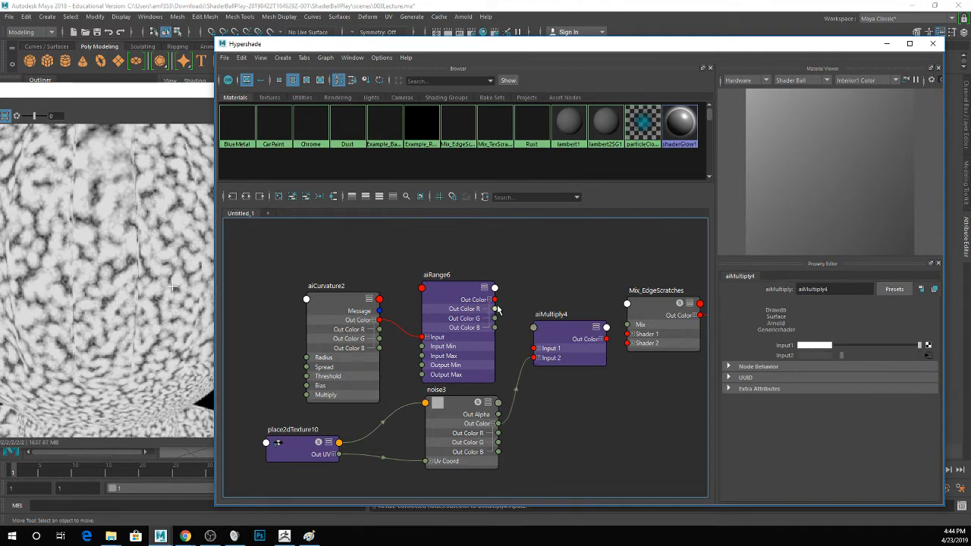
{"action": "left_click_drag", "start_coordinate": [495, 301], "coordinate": [538, 351]}
{"action": "left_click", "coordinate": [539, 349]}
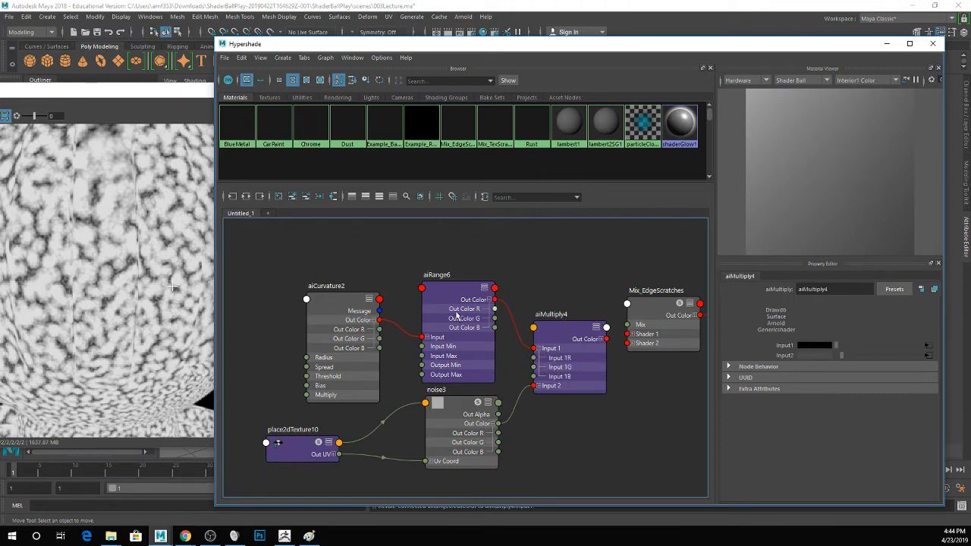
- Connect the aiMultiply's Out Color R to the Mix input of Mix_EdgeScratches and preview the mixed shader
{"action": "left_click", "coordinate": [555, 343]}
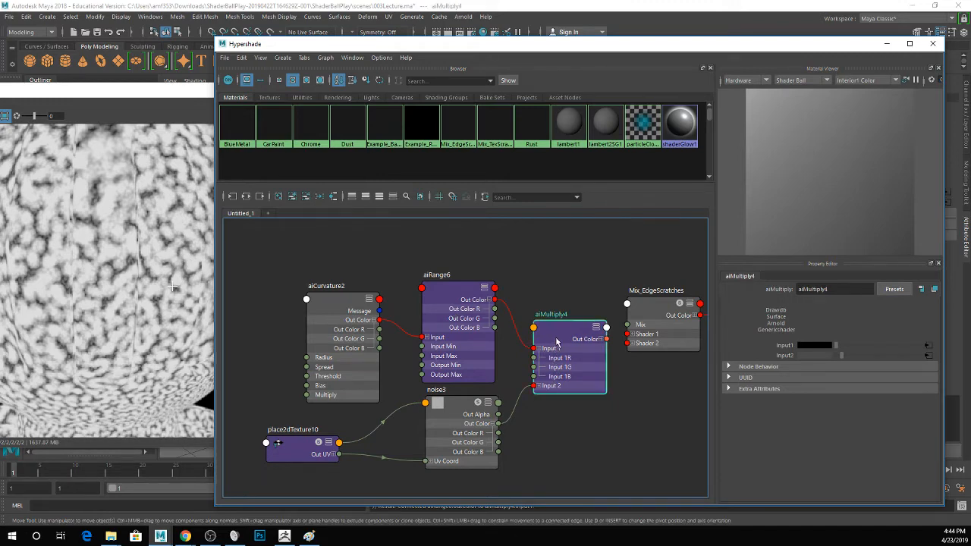
{"action": "left_click_drag", "start_coordinate": [568, 335], "coordinate": [627, 334]}
{"action": "left_click", "coordinate": [597, 328]}
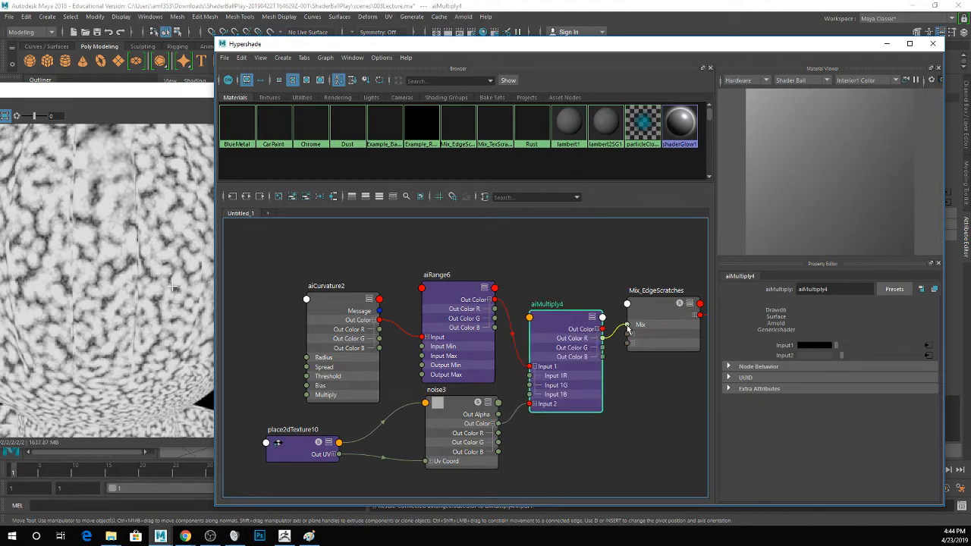
{"action": "left_click", "coordinate": [641, 304]}
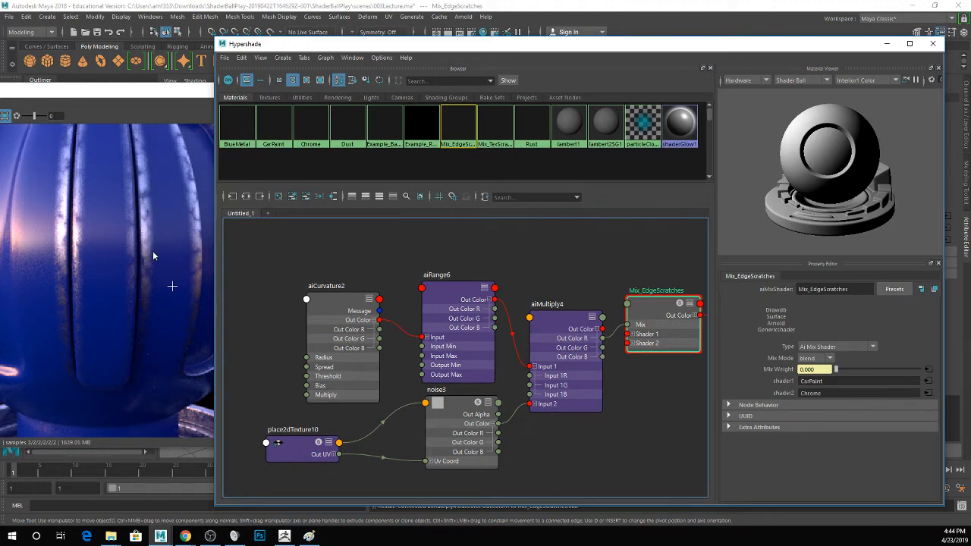
- Examine the broken-up edge scratches up close, comparing the isolated noise, aiMultiply and Mix_EdgeScratches outputs on the shader ball
{"action": "left_click_drag", "start_coordinate": [304, 46], "coordinate": [534, 63]}
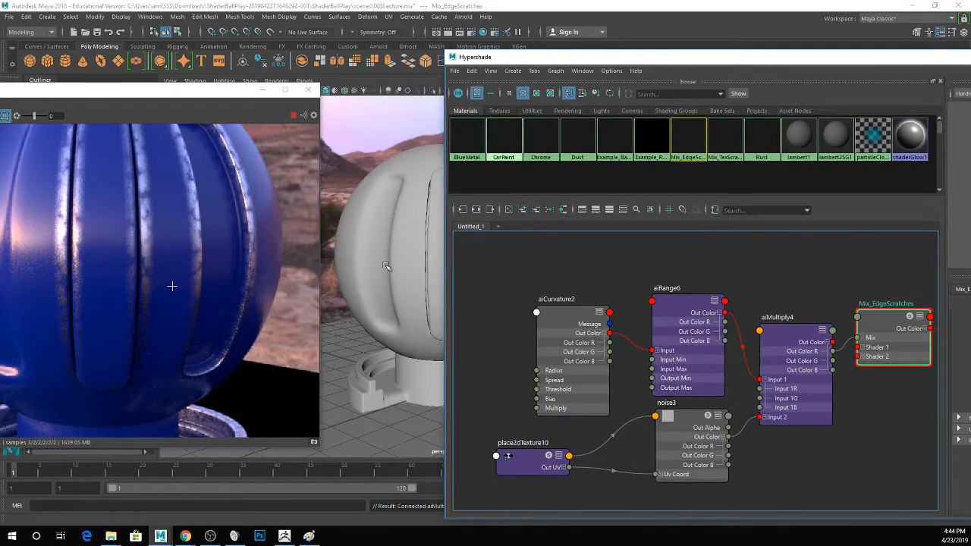
{"action": "scroll", "coordinate": [386, 266], "scroll_direction": "up", "scroll_amount": 3}
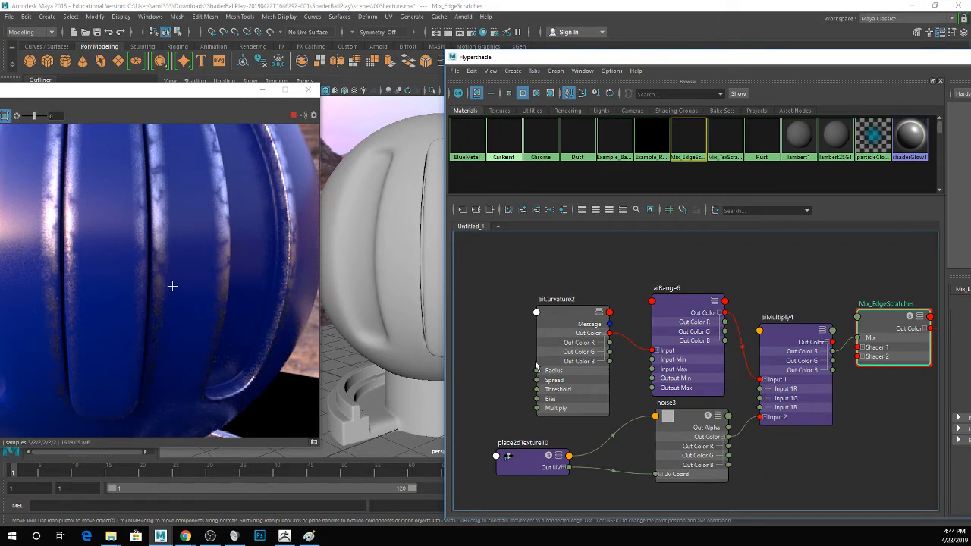
{"action": "left_click", "coordinate": [672, 418]}
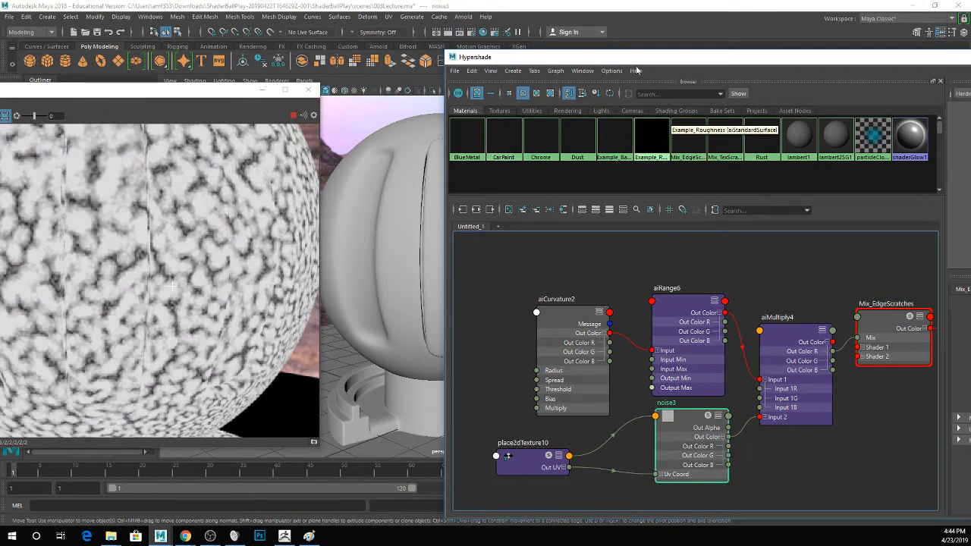
{"action": "left_click_drag", "start_coordinate": [640, 54], "coordinate": [450, 24]}
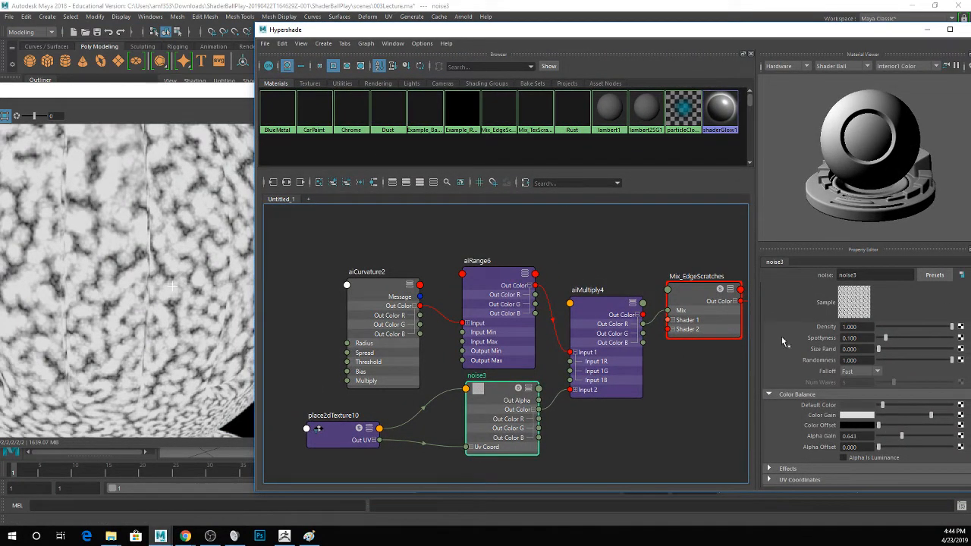
{"action": "left_click", "coordinate": [602, 368]}
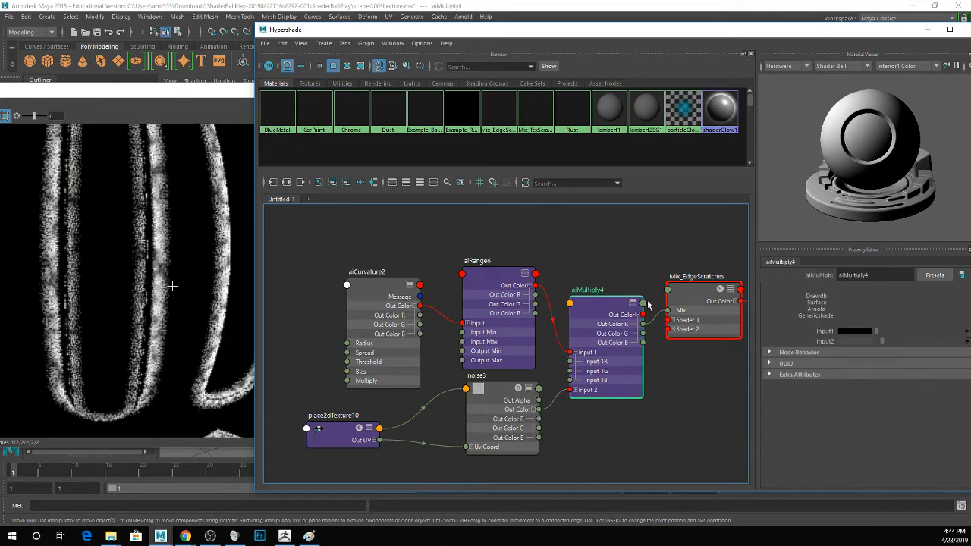
{"action": "left_click", "coordinate": [676, 293]}
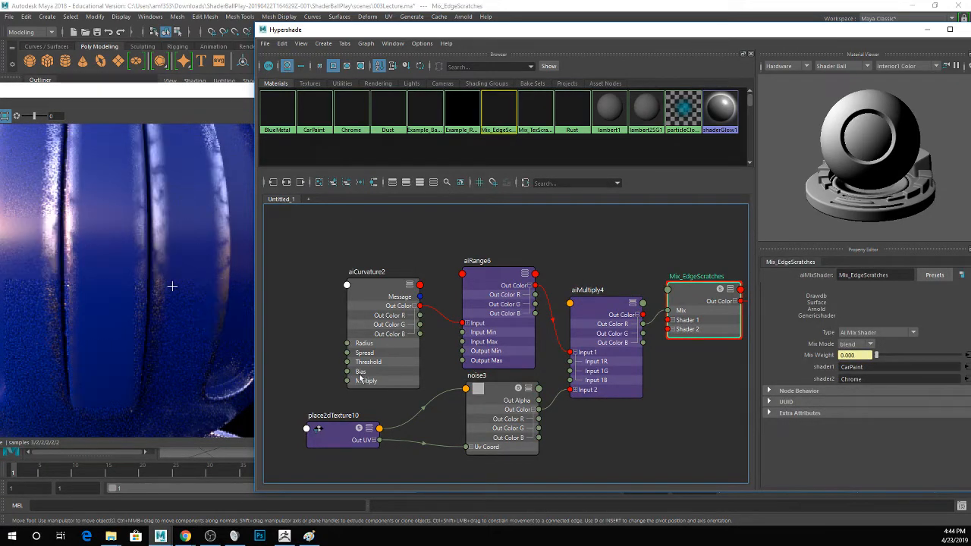
{"action": "left_click", "coordinate": [493, 400]}
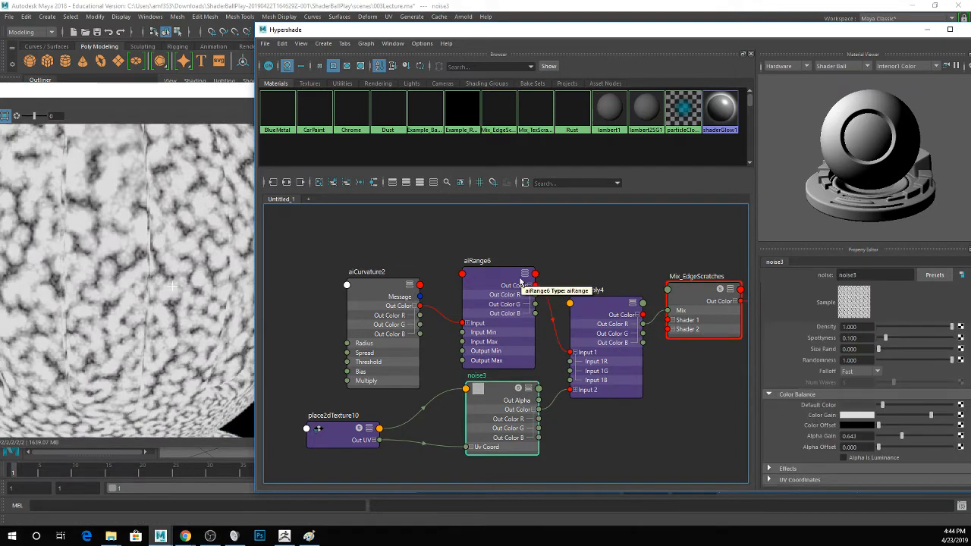
- Move the Mix_EdgeScratches node farther away from aiMultiply4 and add an aiRange node to the shader graph
{"action": "left_click", "coordinate": [596, 309]}
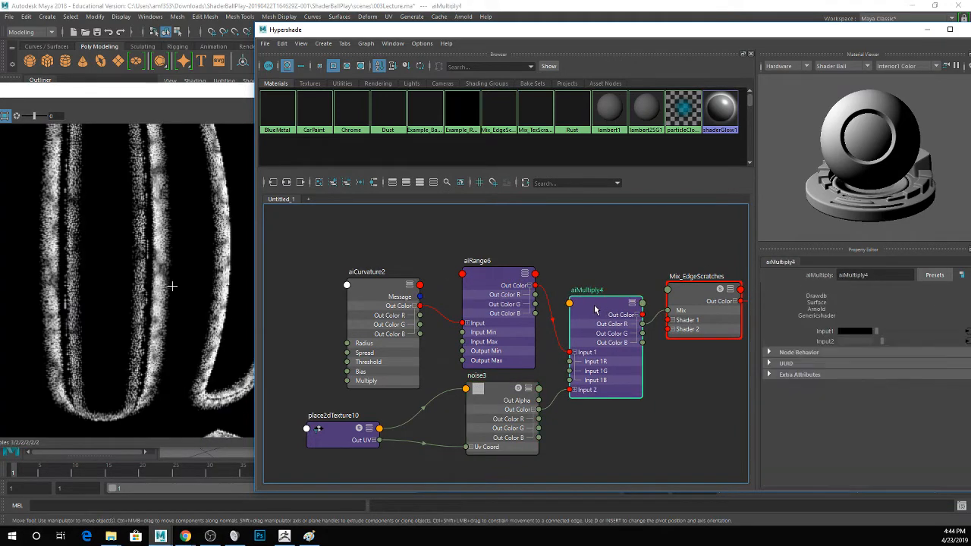
{"action": "left_click", "coordinate": [689, 304]}
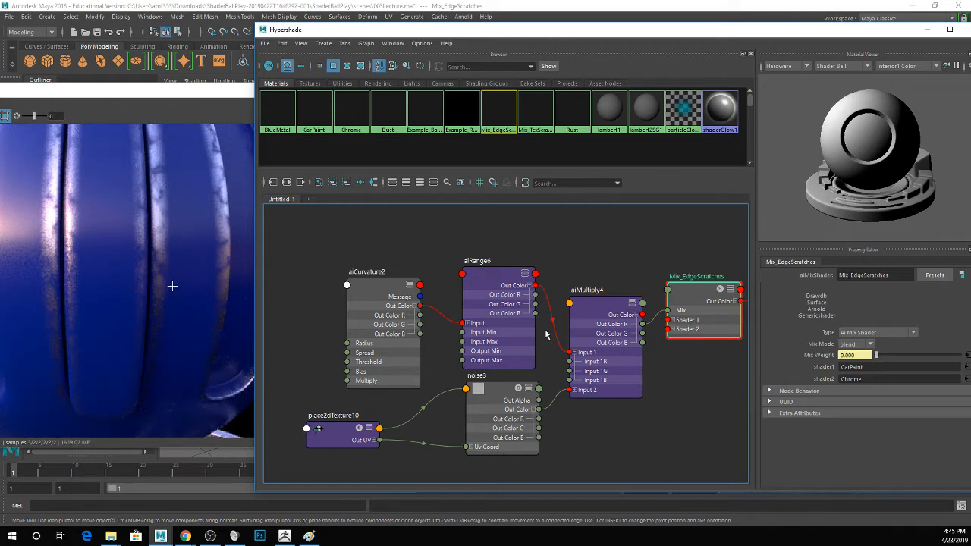
{"action": "left_click_drag", "start_coordinate": [674, 297], "coordinate": [740, 298]}
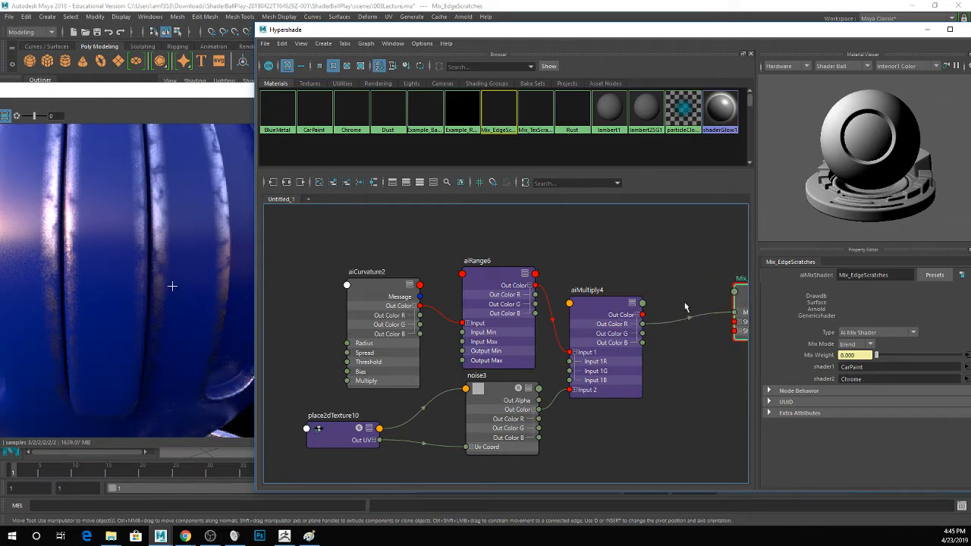
{"action": "middle_click_drag", "start_coordinate": [603, 433], "coordinate": [498, 433], "text": "alt"}
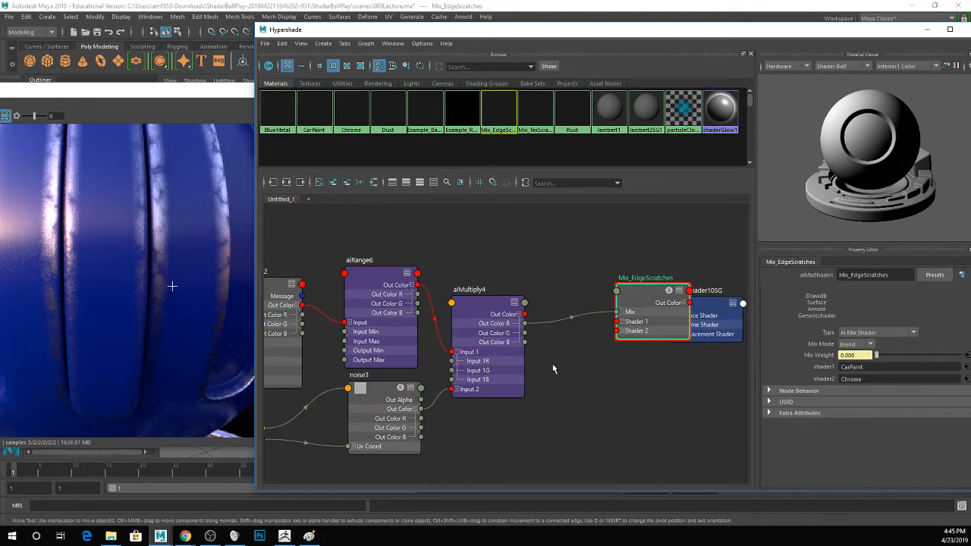
{"action": "key", "text": "Tab"}
{"action": "type", "text": "RANGE"}
{"action": "key", "text": "Down"}
{"action": "key", "text": "Return"}
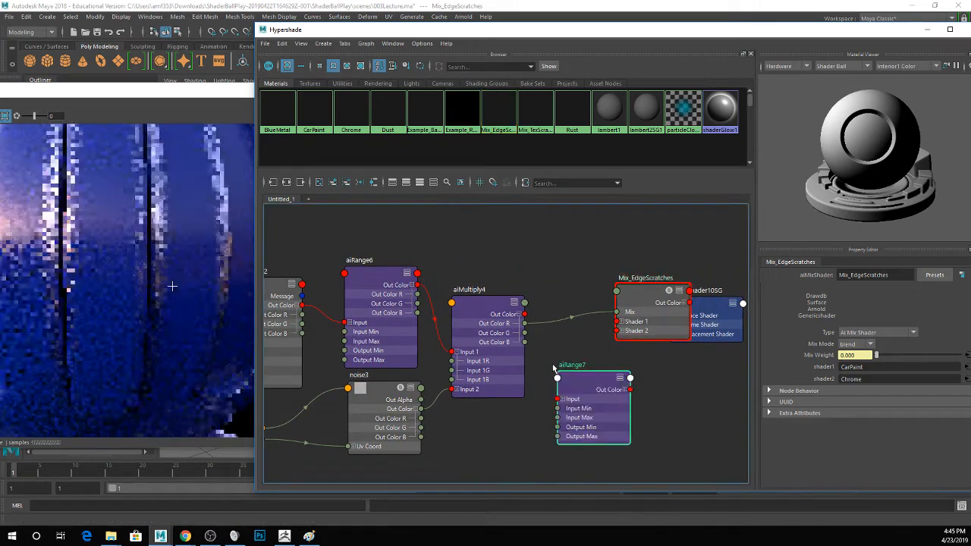
- Wire aiMultiply4's Out Color through the new aiRange node and its Out Color R into Mix_EdgeScratches' Mix, placing the range node between them
{"action": "left_click_drag", "start_coordinate": [525, 315], "coordinate": [558, 401]}
{"action": "left_click_drag", "start_coordinate": [524, 314], "coordinate": [558, 399]}
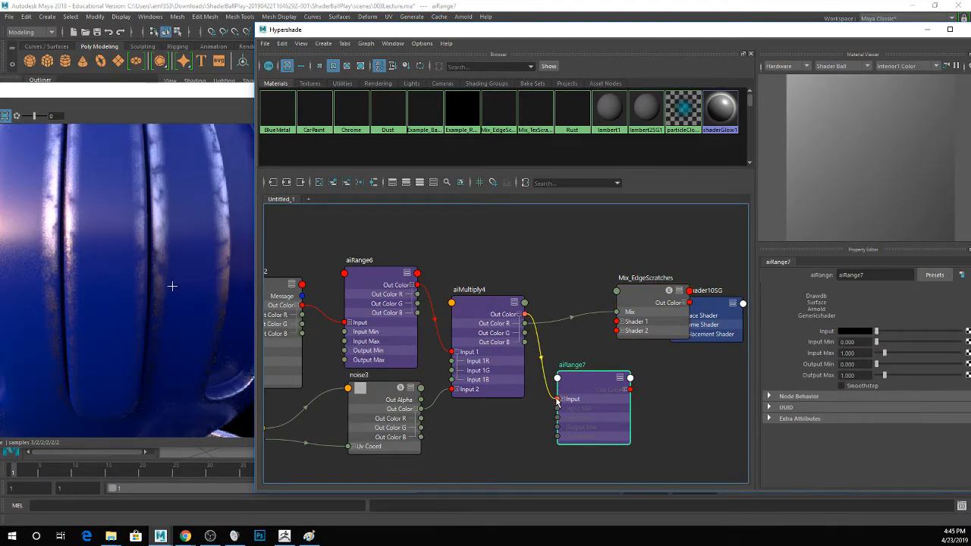
{"action": "left_click", "coordinate": [624, 390]}
{"action": "left_click_drag", "start_coordinate": [630, 399], "coordinate": [616, 311]}
{"action": "left_click_drag", "start_coordinate": [584, 370], "coordinate": [559, 282]}
- Set aiRange7's Input Min to 0.798, Input Max to 2.699 and Output Max to 10, checking the scratches in the render
{"action": "left_click_drag", "start_coordinate": [886, 354], "coordinate": [944, 377]}
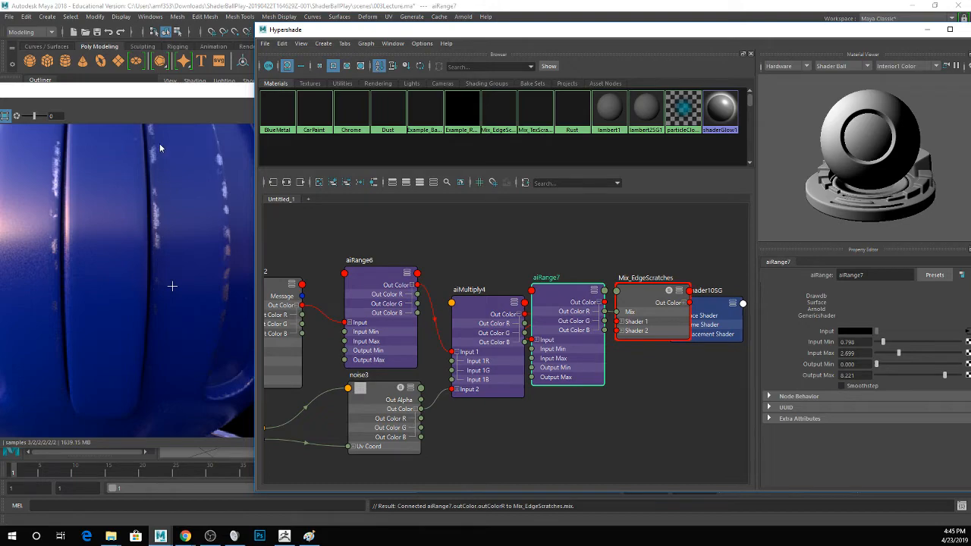
{"action": "left_click_drag", "start_coordinate": [385, 31], "coordinate": [705, 145]}
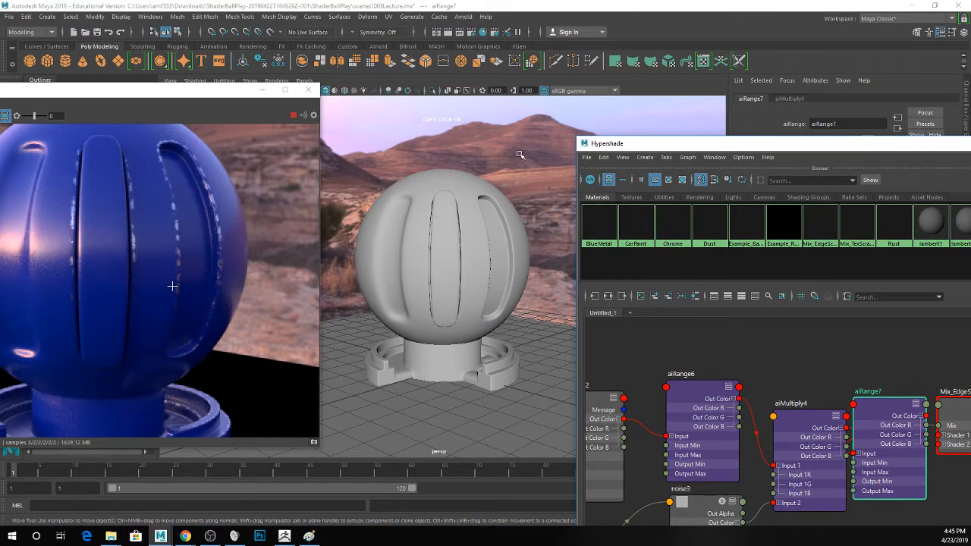
{"action": "left_click_drag", "start_coordinate": [599, 148], "coordinate": [325, 57]}
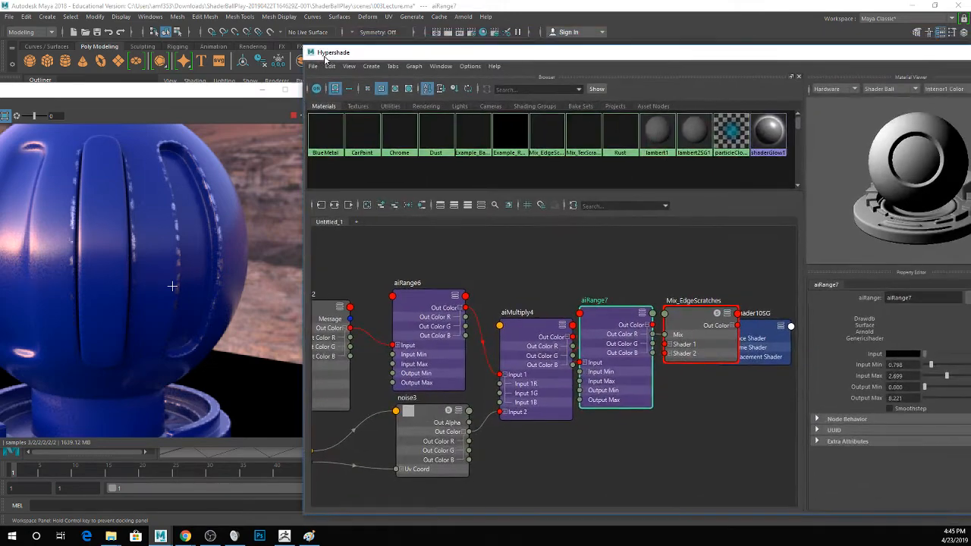
{"action": "left_click_drag", "start_coordinate": [925, 387], "coordinate": [890, 396]}
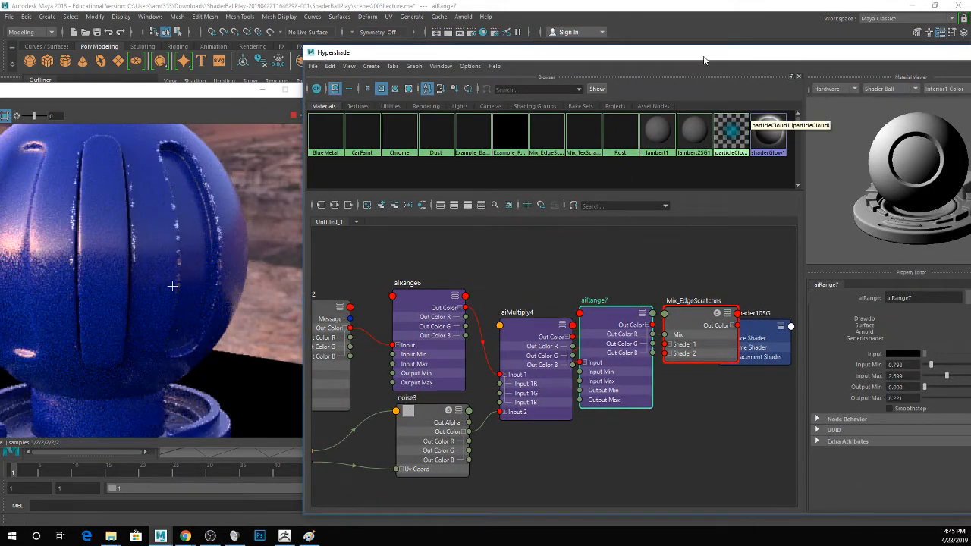
{"action": "left_click_drag", "start_coordinate": [703, 57], "coordinate": [547, 69]}
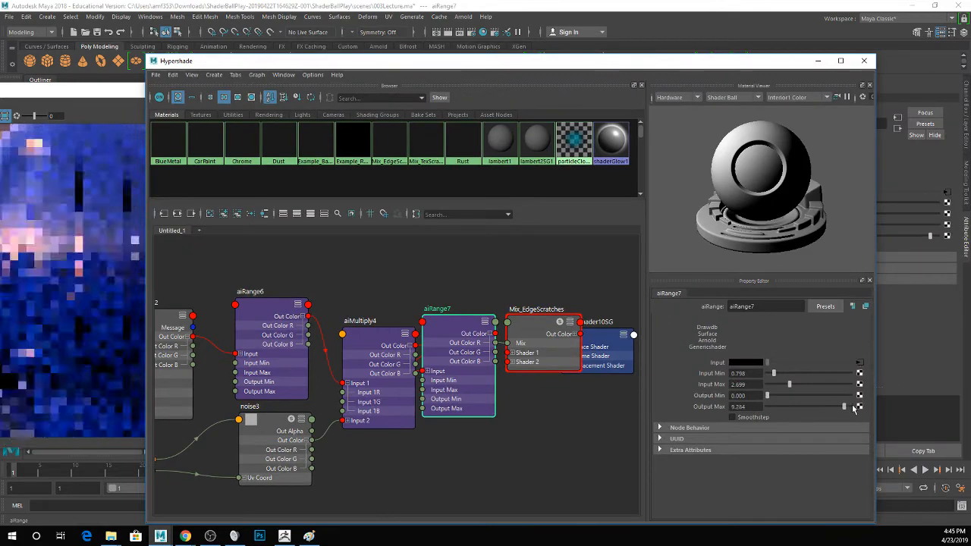
{"action": "left_click_drag", "start_coordinate": [399, 69], "coordinate": [772, 67]}
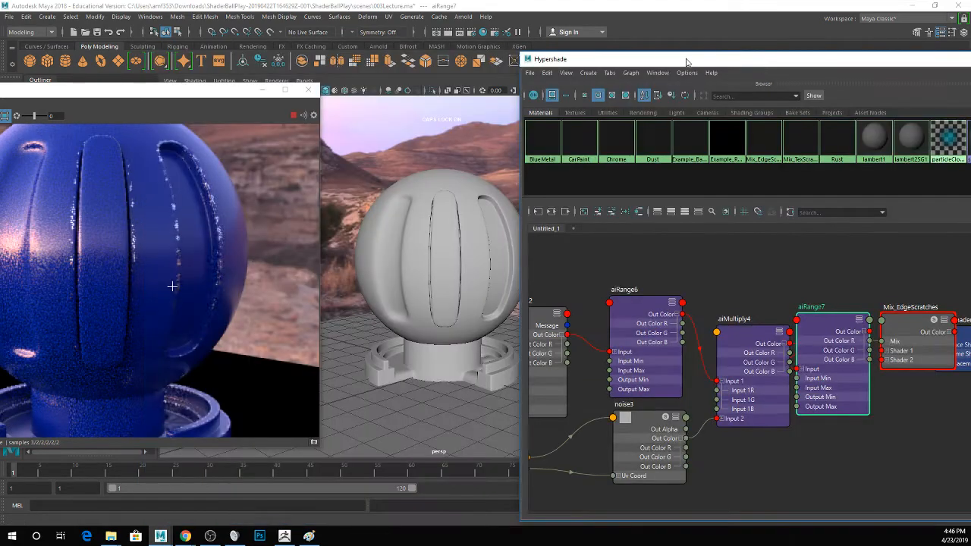
{"action": "left_click_drag", "start_coordinate": [677, 62], "coordinate": [501, 54]}
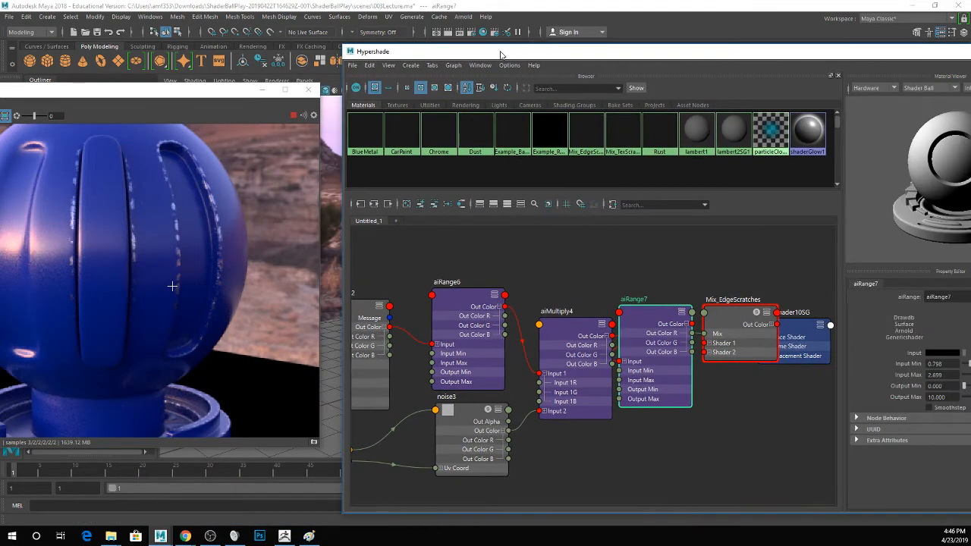
- Examine the edge-scratch node chain from aiCurvature2 through to Mix_EdgeScratches, comparing the nodes' isolated results in the render view
{"action": "scroll", "coordinate": [628, 301], "scroll_direction": "down", "scroll_amount": 3}
{"action": "scroll", "coordinate": [628, 301], "scroll_direction": "up", "scroll_amount": 2}
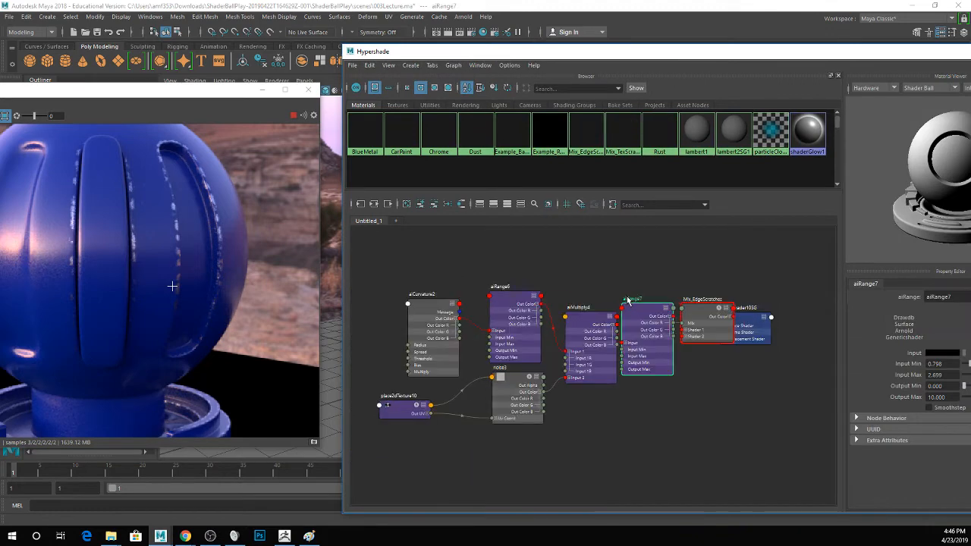
{"action": "left_click", "coordinate": [696, 314]}
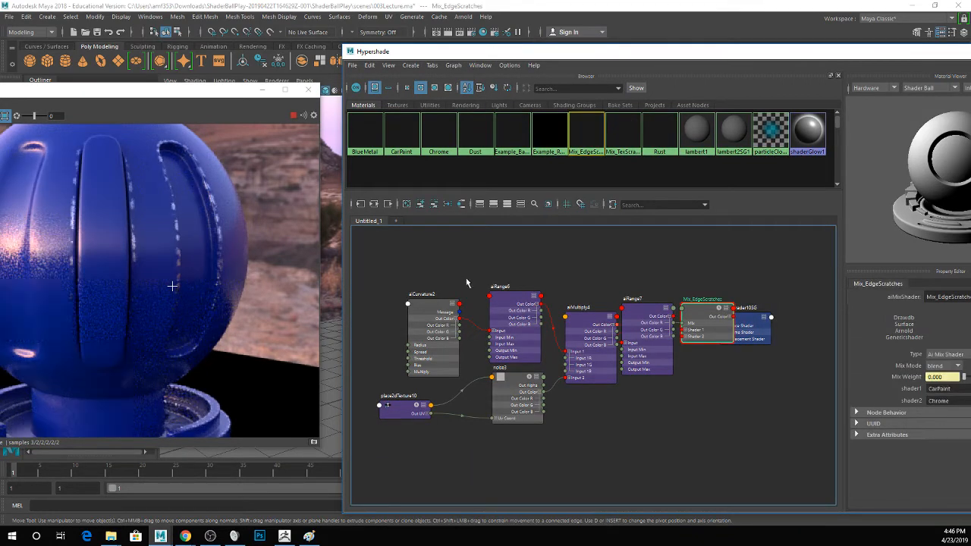
{"action": "mouse_move", "coordinate": [364, 264]}
{"action": "left_mouse_down"}
{"action": "mouse_move", "coordinate": [525, 410]}
{"action": "mouse_move", "coordinate": [674, 463]}
{"action": "left_mouse_up"}
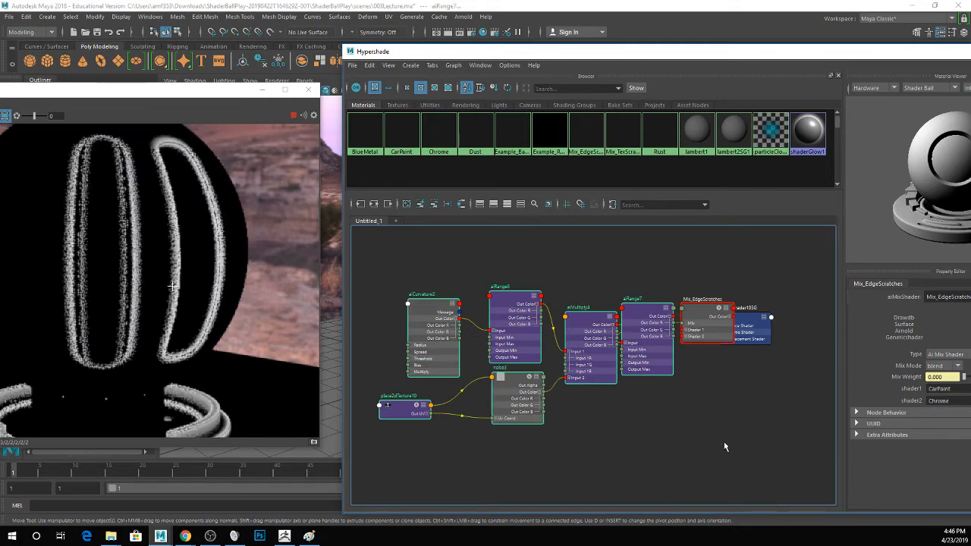
{"action": "left_click", "coordinate": [528, 302]}
{"action": "left_click", "coordinate": [421, 307]}
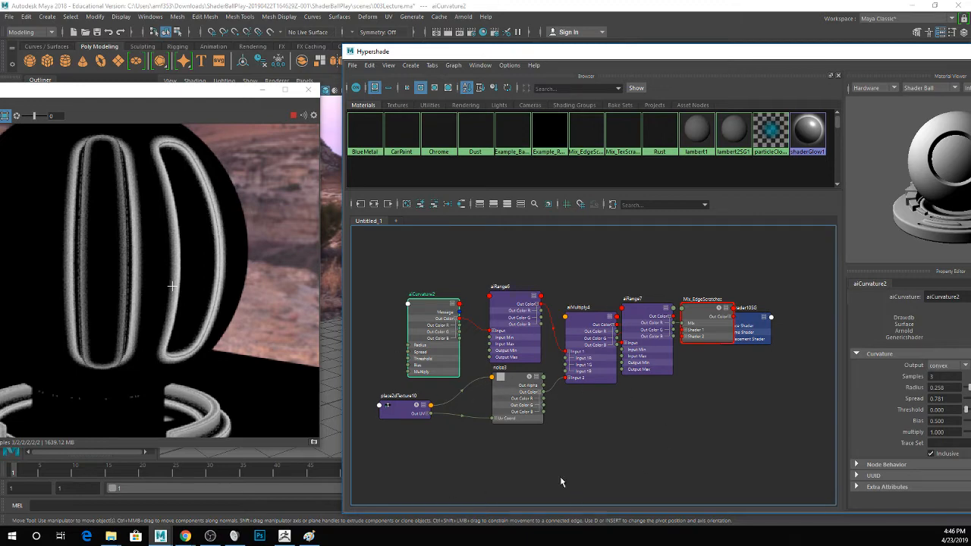
{"action": "left_click", "coordinate": [650, 465]}
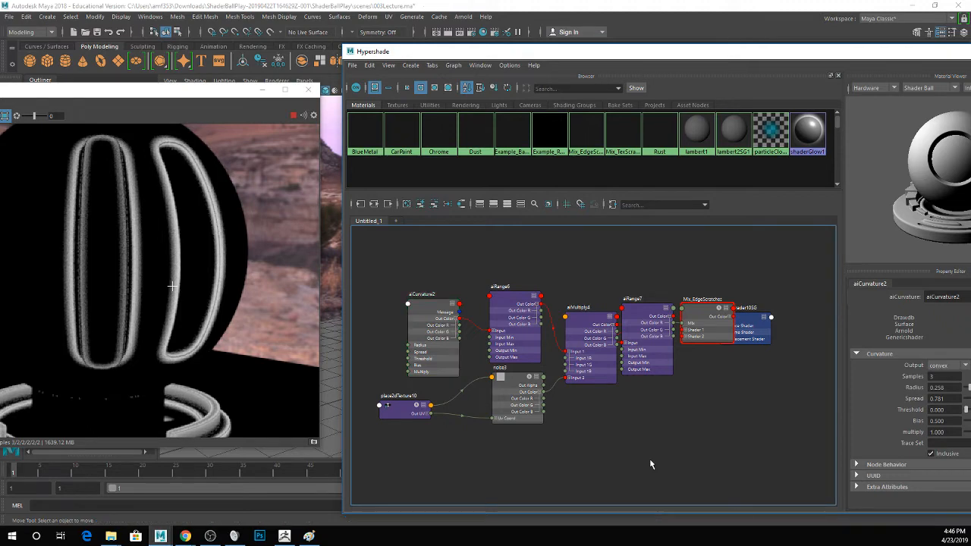
{"action": "left_click", "coordinate": [701, 334]}
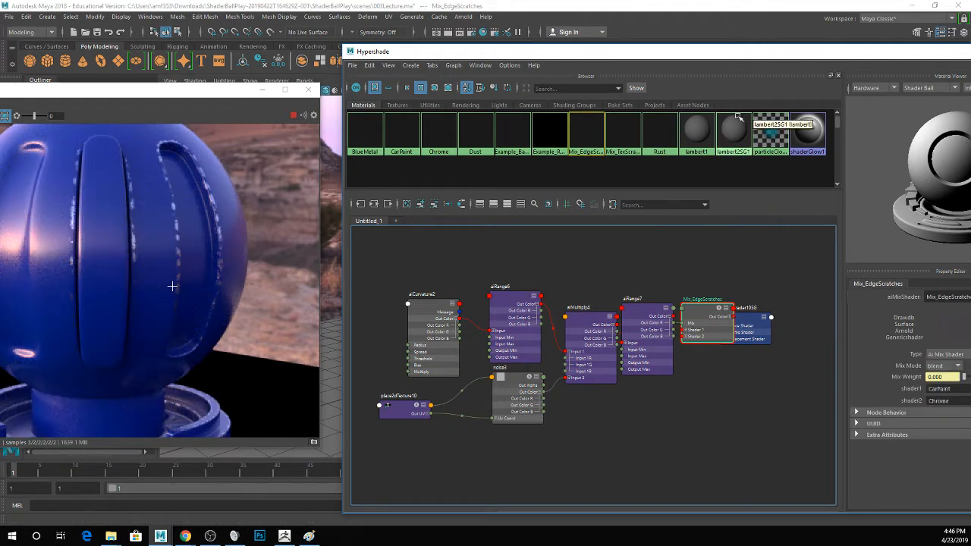
- Move the aiMixShader10SG shading group node clear of Mix_EdgeScratches in the graph
{"action": "left_click_drag", "start_coordinate": [707, 58], "coordinate": [563, 53]}
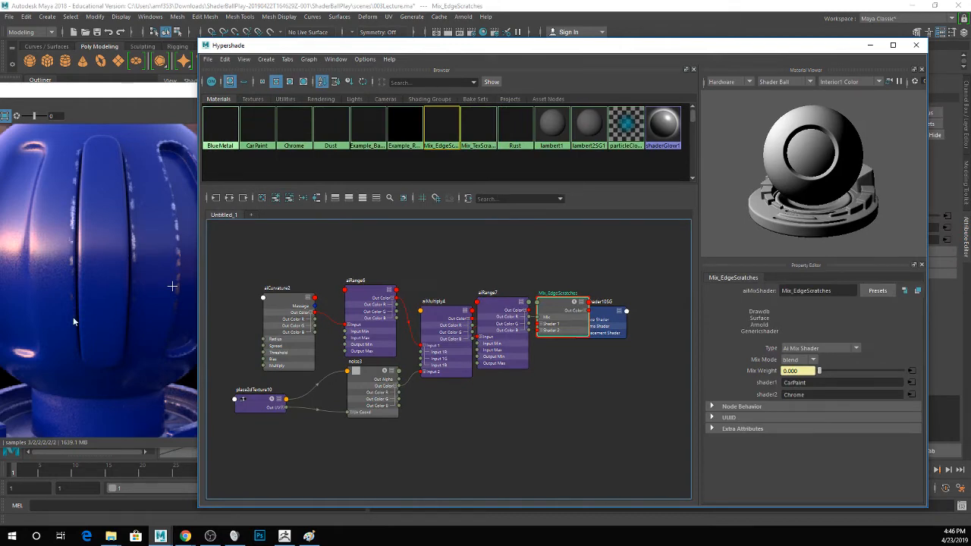
{"action": "left_click", "coordinate": [283, 317]}
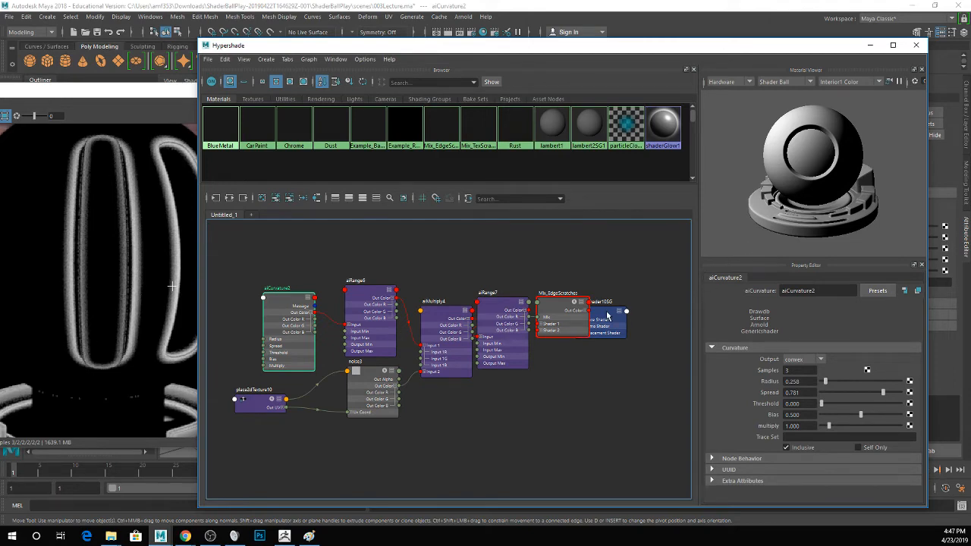
{"action": "left_click_drag", "start_coordinate": [608, 317], "coordinate": [663, 237]}
- Try the concave output on aiCurvature2 and inspect the Mix_EdgeScratches result in the render
{"action": "left_click", "coordinate": [273, 314]}
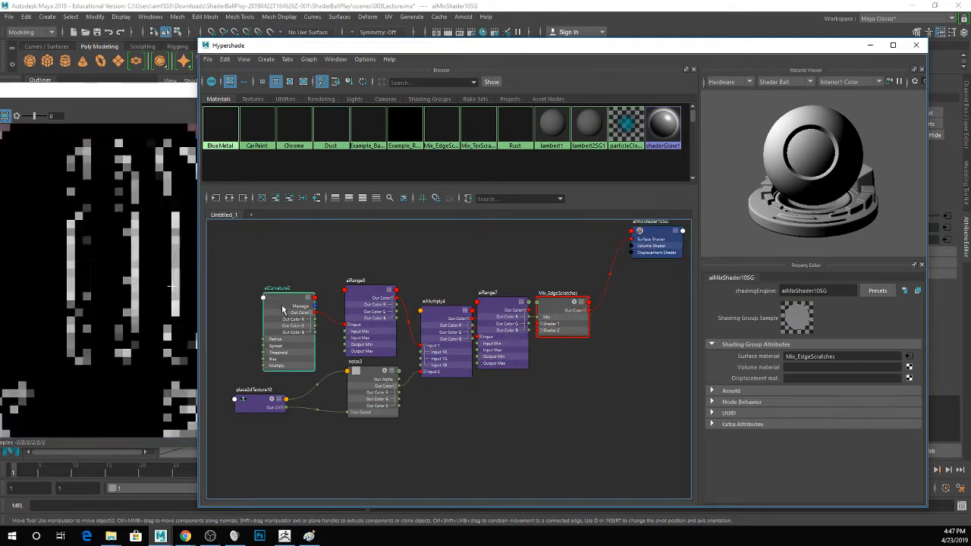
{"action": "left_click", "coordinate": [804, 360]}
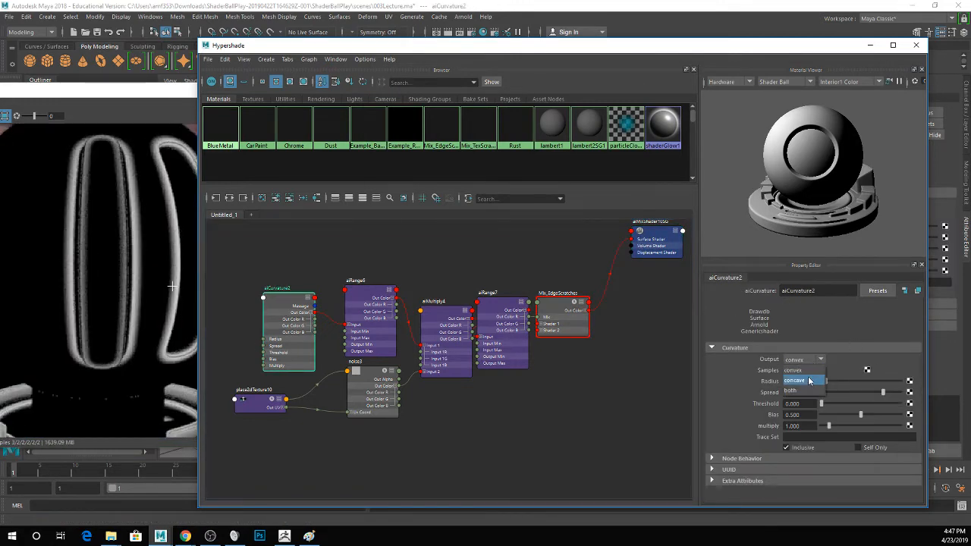
{"action": "left_click", "coordinate": [798, 371]}
{"action": "left_click", "coordinate": [555, 302]}
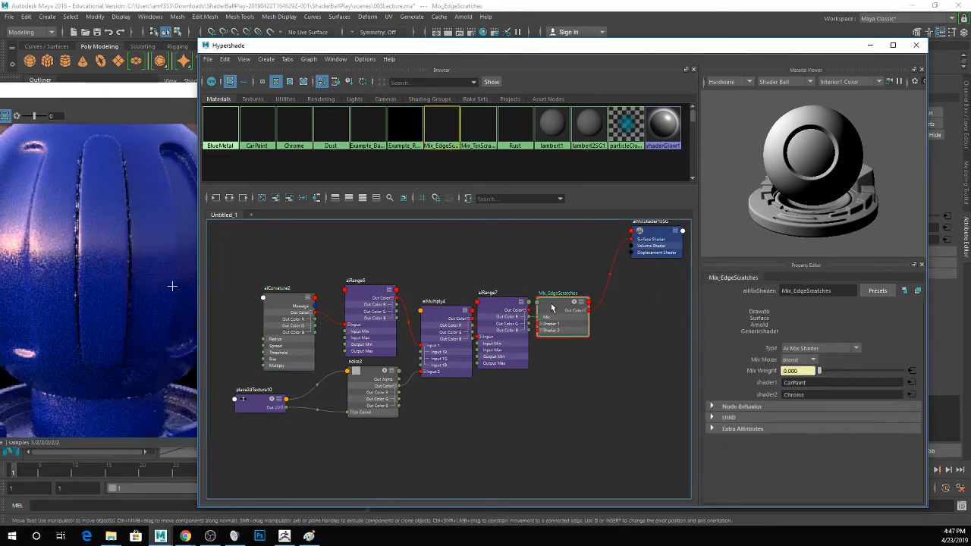
{"action": "left_click_drag", "start_coordinate": [379, 46], "coordinate": [505, 79]}
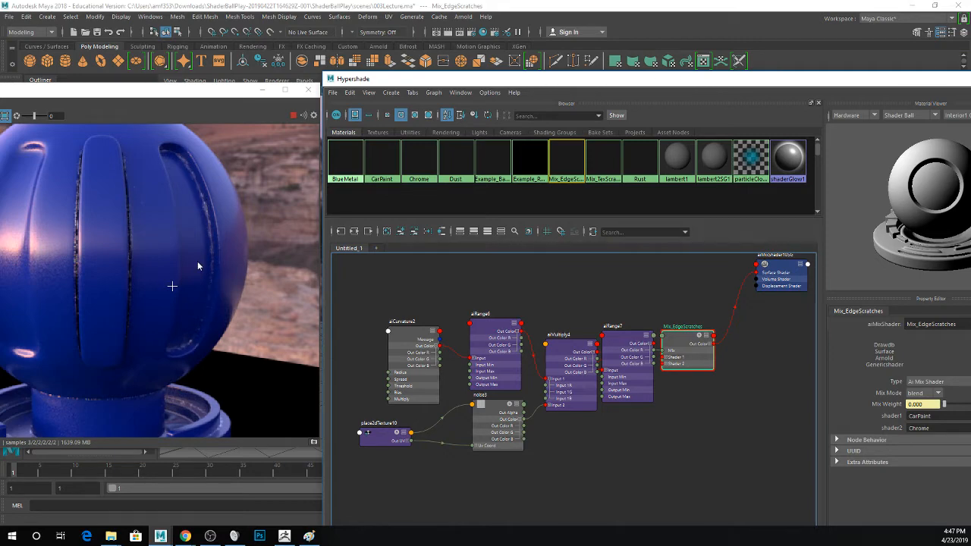
{"action": "left_click_drag", "start_coordinate": [460, 82], "coordinate": [419, 84]}
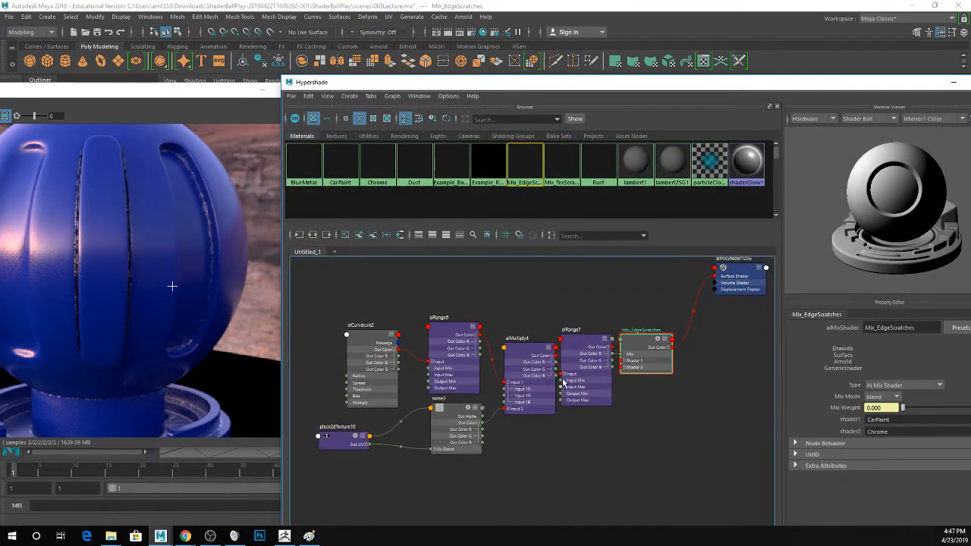
- Return aiCurvature2's output to convex
{"action": "left_click", "coordinate": [904, 386]}
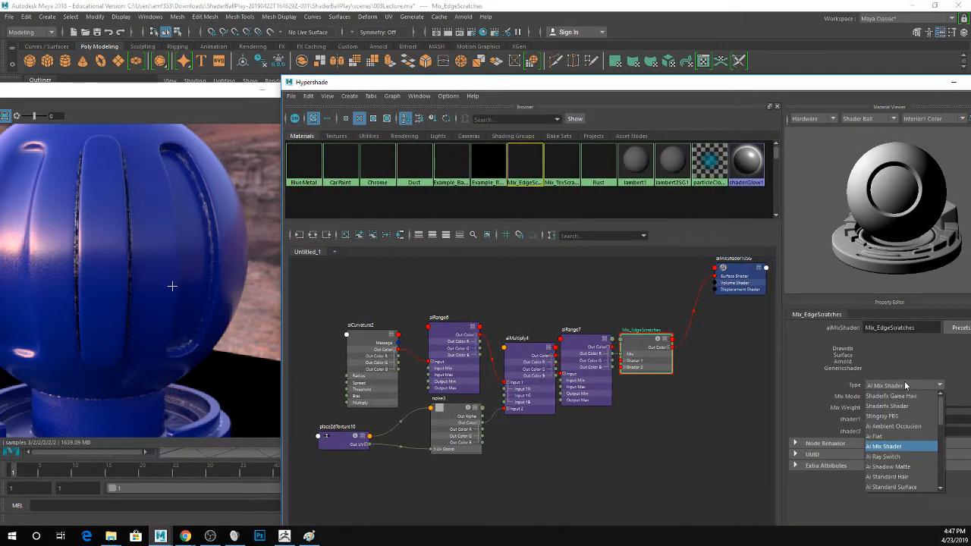
{"action": "left_click", "coordinate": [895, 397]}
{"action": "left_click", "coordinate": [358, 337]}
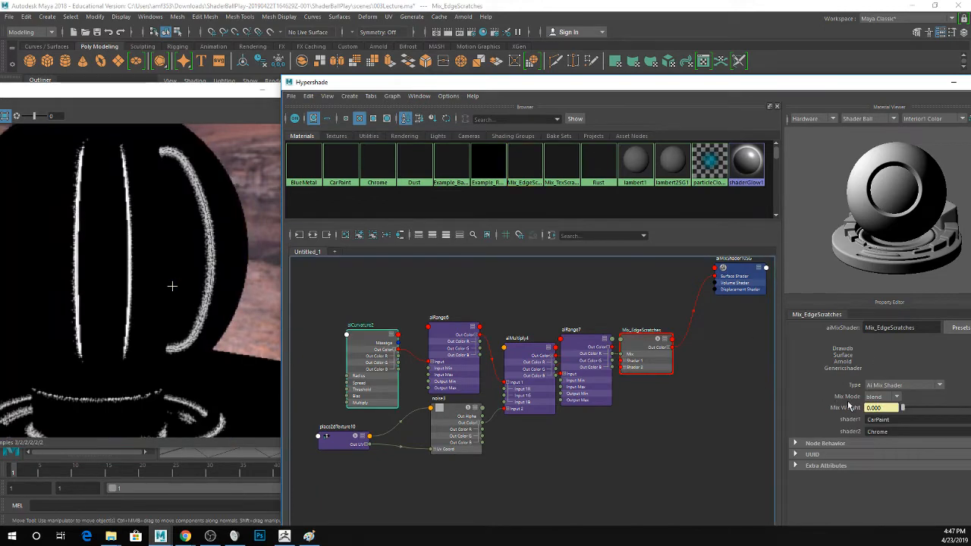
{"action": "left_click", "coordinate": [889, 397]}
{"action": "left_click", "coordinate": [880, 407]}
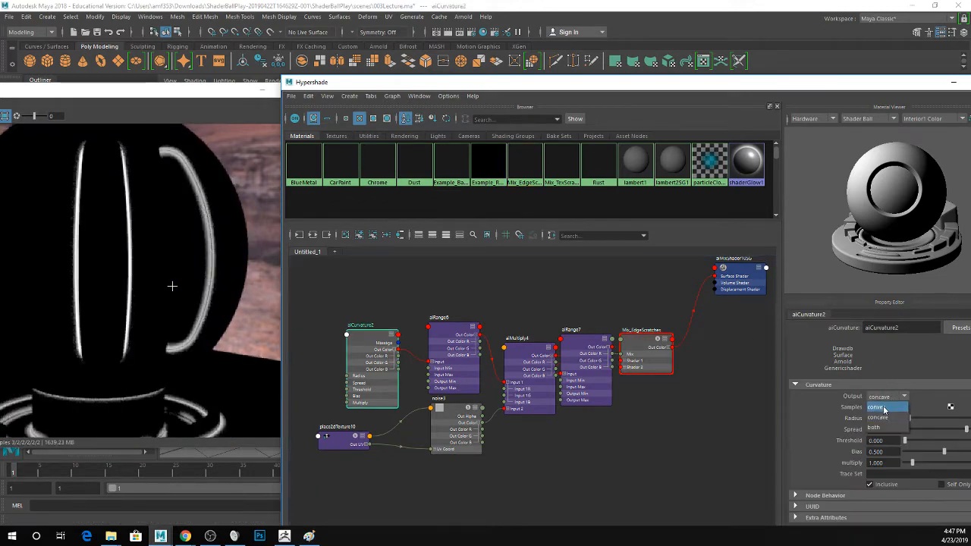
- Show the full Mix_EdgeScratches material in the render and save the scene
{"action": "left_click", "coordinate": [645, 351]}
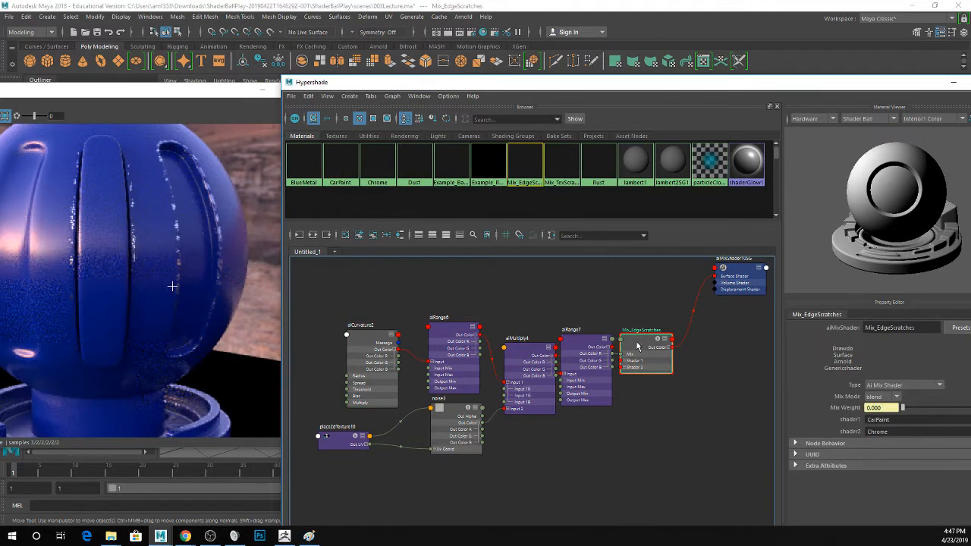
{"action": "key", "text": "ctrl+s"}
{"action": "key", "text": "Return"}
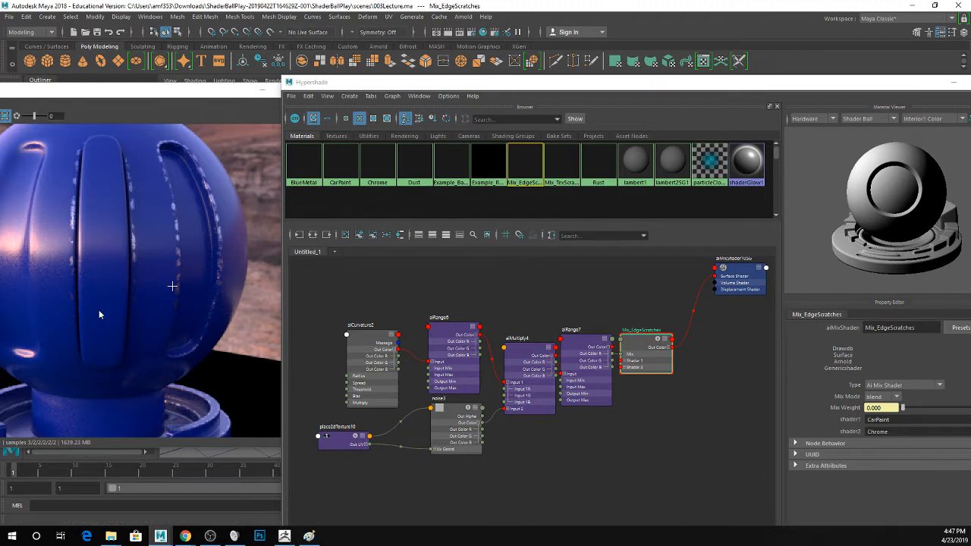
- Set aiRange7's Output Max to 3.436 and Input Min to 0.368, and minimize the Hypershade window
{"action": "left_click", "coordinate": [576, 343]}
{"action": "left_click_drag", "start_coordinate": [760, 85], "coordinate": [634, 79]}
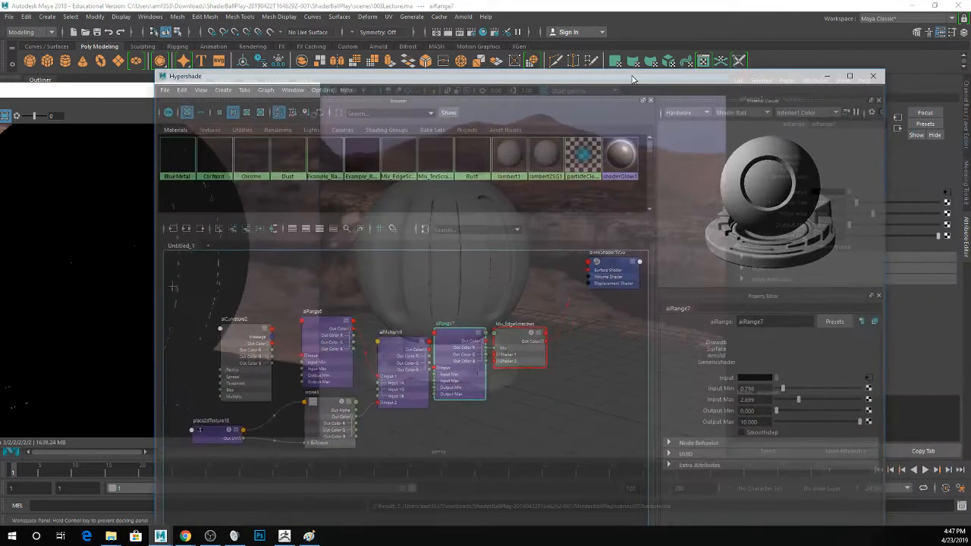
{"action": "left_click_drag", "start_coordinate": [860, 422], "coordinate": [805, 424]}
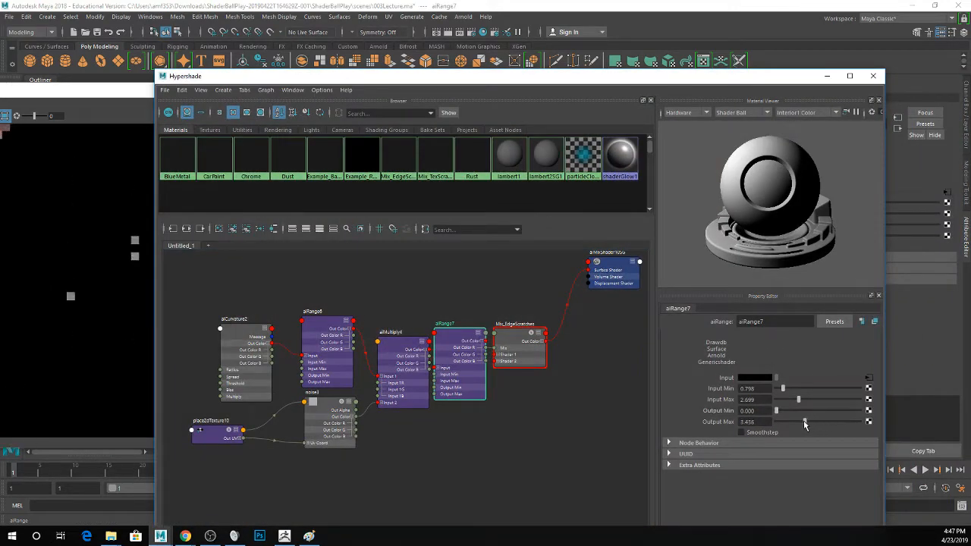
{"action": "left_click_drag", "start_coordinate": [782, 389], "coordinate": [780, 394]}
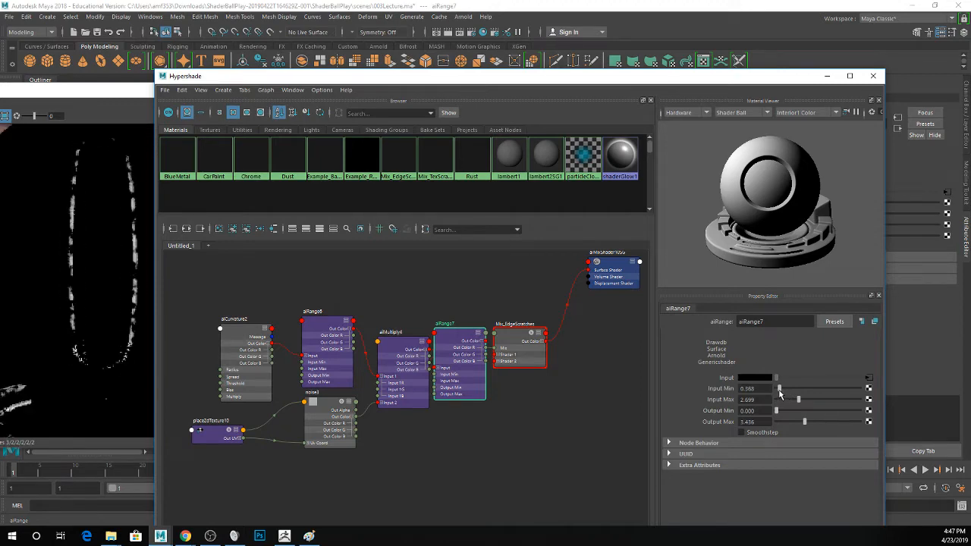
{"action": "left_click", "coordinate": [826, 78]}
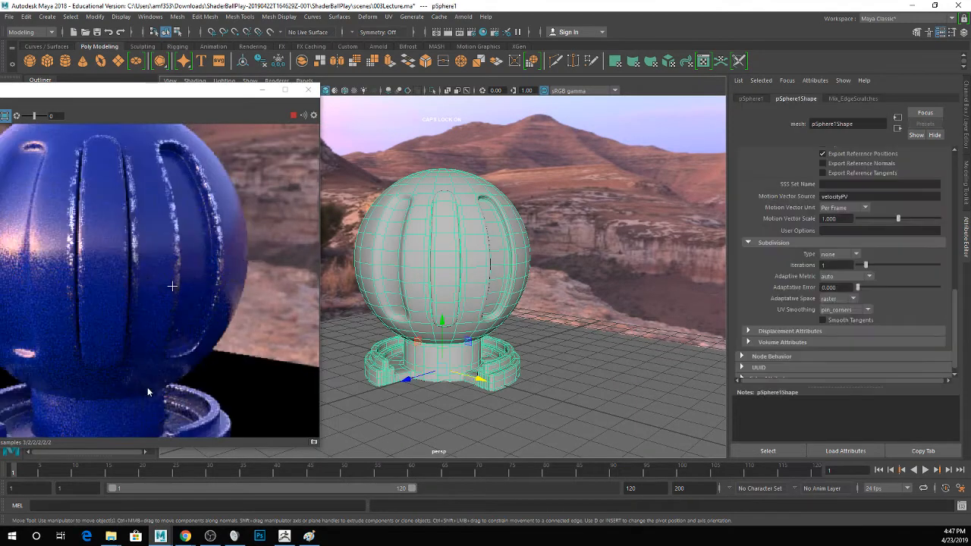
- Move the render view to show the whole shader ball, and clear the Hypershade graph
{"action": "left_click_drag", "start_coordinate": [130, 91], "coordinate": [264, 75]}
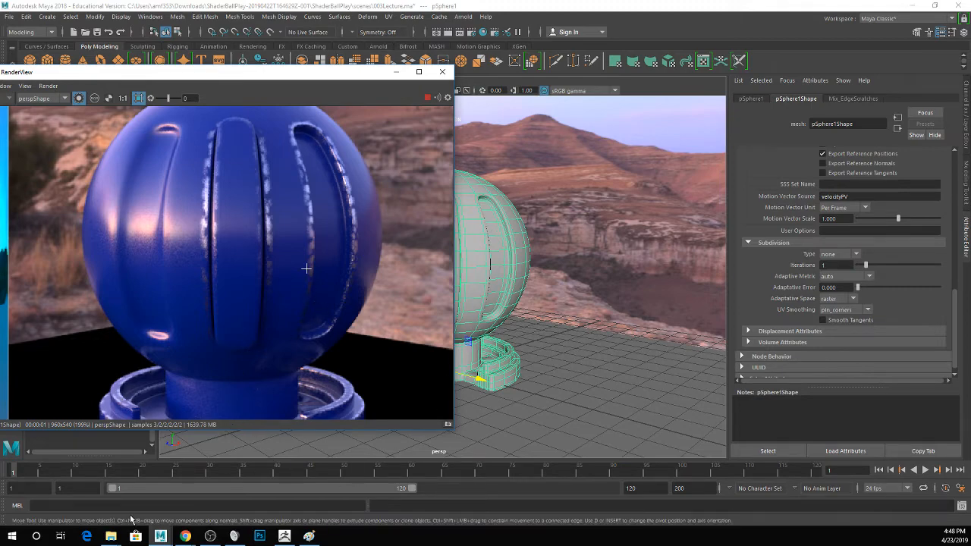
{"action": "key", "text": "alt+Tab"}
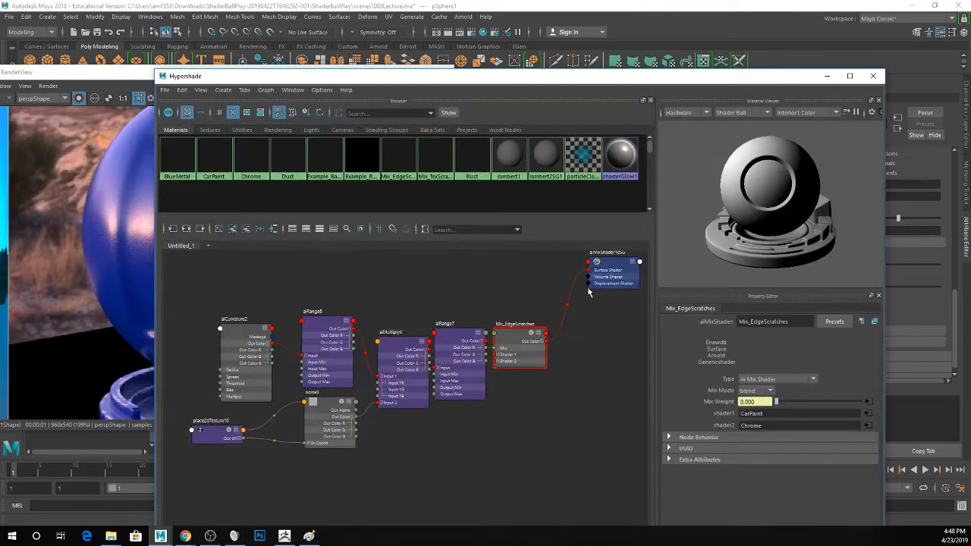
{"action": "left_click", "coordinate": [506, 286]}
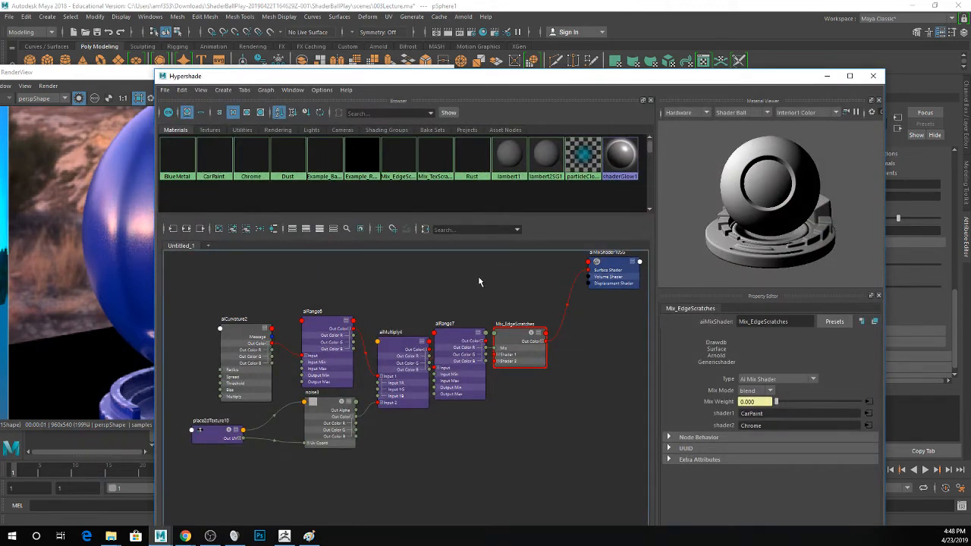
{"action": "left_click", "coordinate": [221, 228]}
- Create a new aiMixShader in the empty Hypershade graph and name it Mix_Rust
{"action": "key", "text": "Tab"}
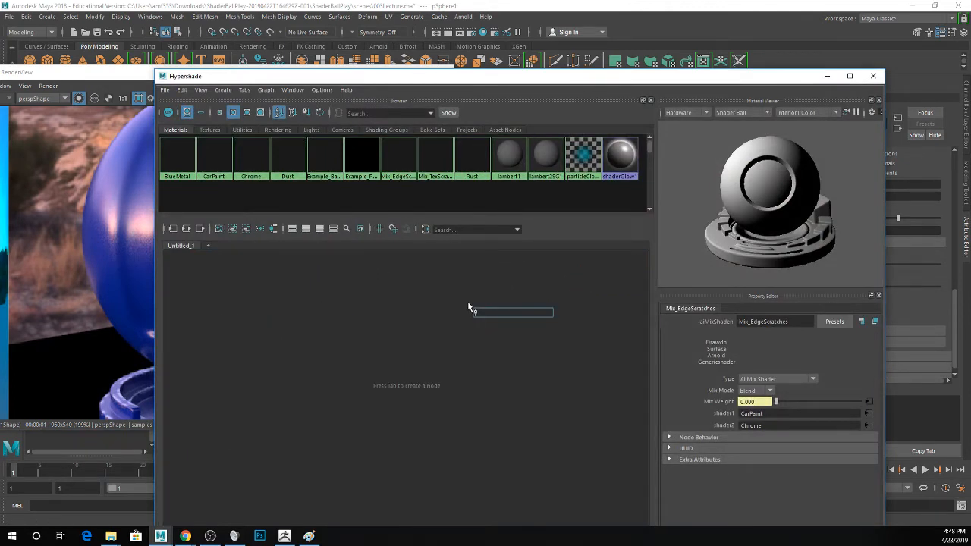
{"action": "type", "text": "mix"}
{"action": "key", "text": "Return"}
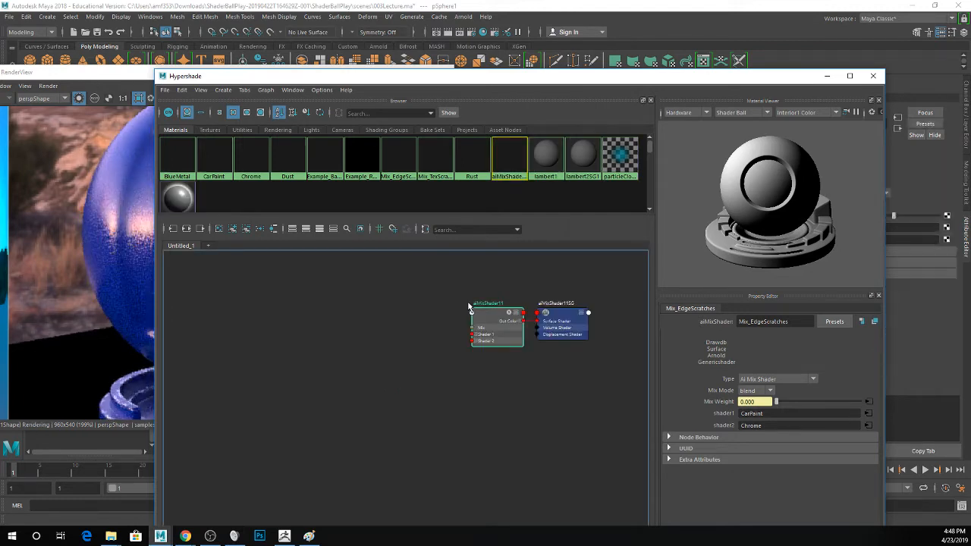
{"action": "double_click", "coordinate": [781, 321]}
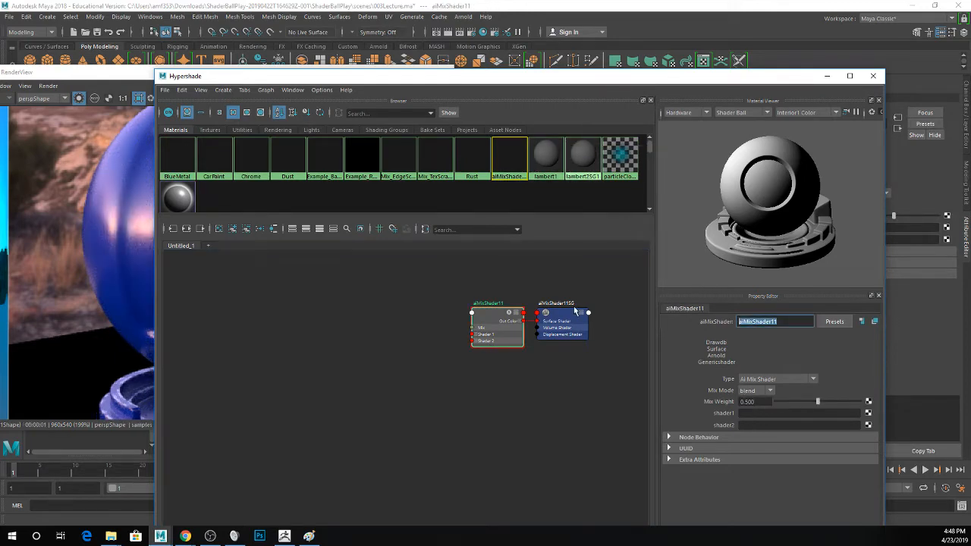
{"action": "type", "text": "Mix_Rust"}
{"action": "key", "text": "Return"}
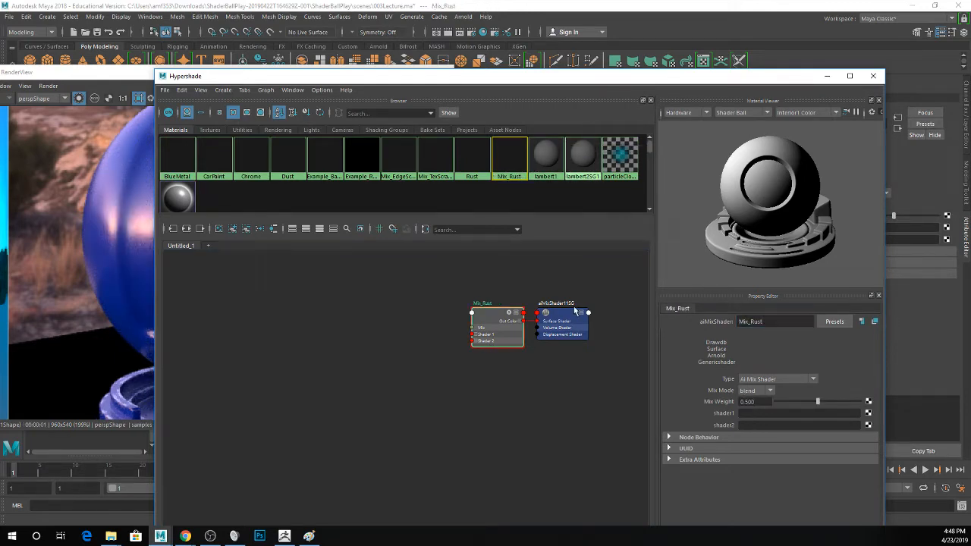
- Assign the Mix_Rust material to the shader ball and reposition the Hypershade so its attributes are reachable
{"action": "left_click_drag", "start_coordinate": [477, 76], "coordinate": [803, 73]}
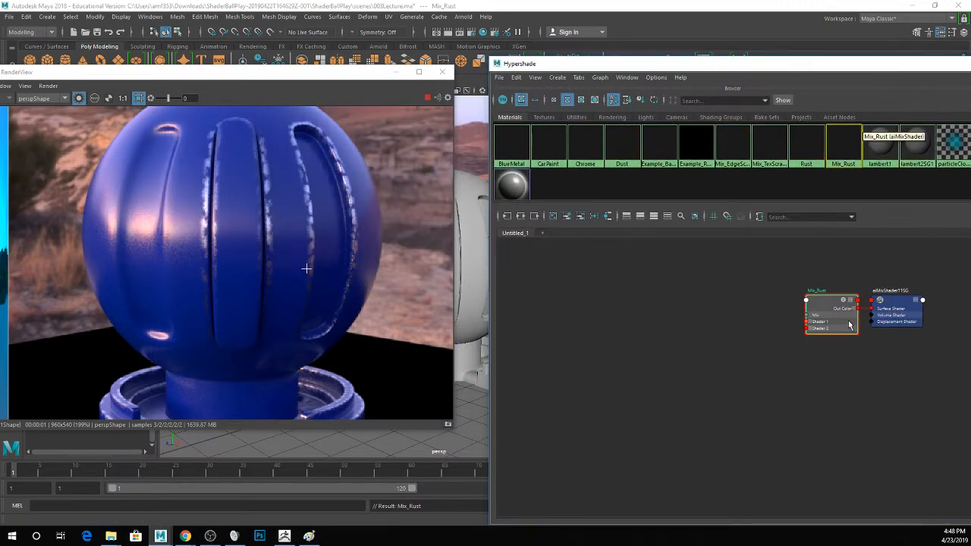
{"action": "middle_click_drag", "start_coordinate": [832, 313], "coordinate": [466, 211]}
{"action": "left_click_drag", "start_coordinate": [630, 64], "coordinate": [390, 52]}
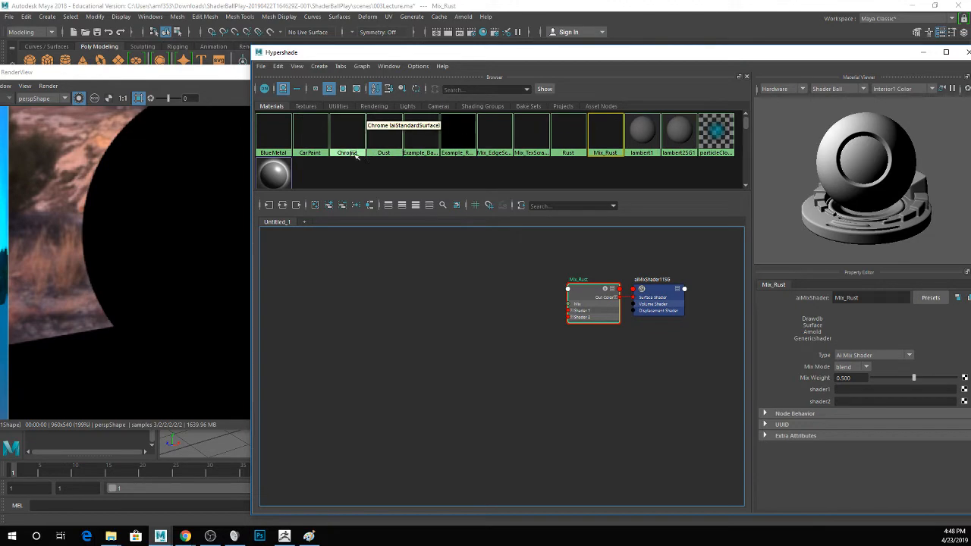
- Set Mix_Rust's shader1 to CarPaint and shader2 to Rust, with a Mix Weight of 0.454
{"action": "middle_click_drag", "start_coordinate": [309, 147], "coordinate": [821, 392]}
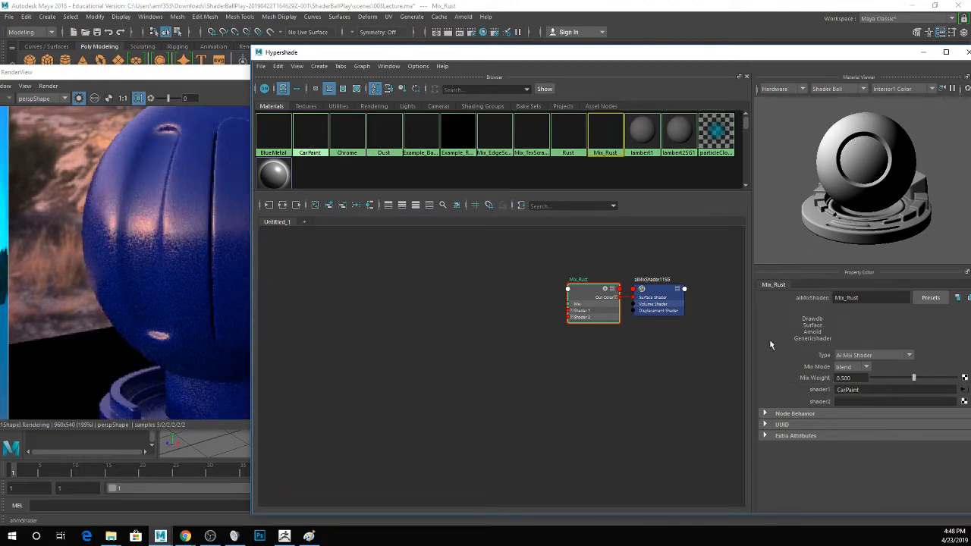
{"action": "middle_click_drag", "start_coordinate": [582, 150], "coordinate": [817, 402]}
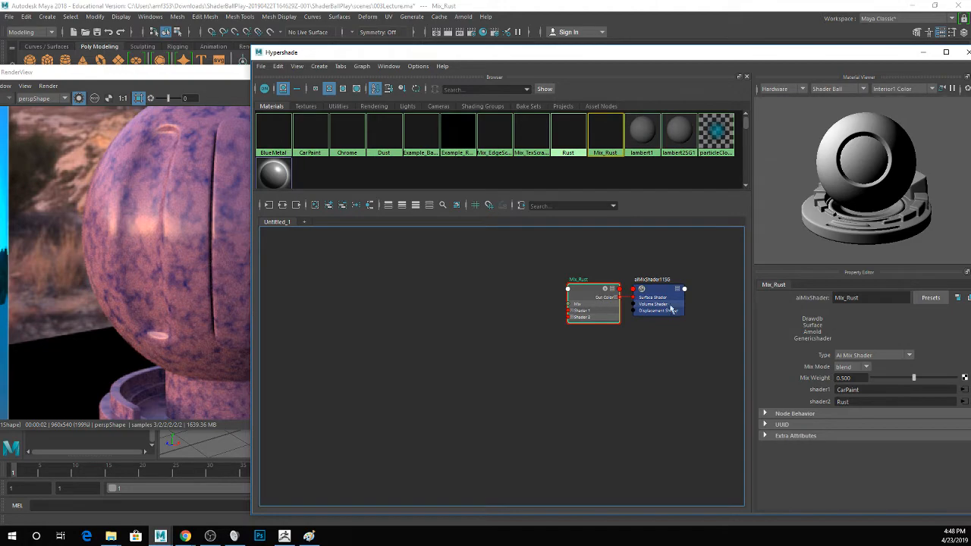
{"action": "mouse_move", "coordinate": [913, 378]}
{"action": "left_mouse_down"}
{"action": "mouse_move", "coordinate": [883, 379]}
{"action": "mouse_move", "coordinate": [966, 377]}
{"action": "mouse_move", "coordinate": [909, 379]}
{"action": "left_mouse_up"}
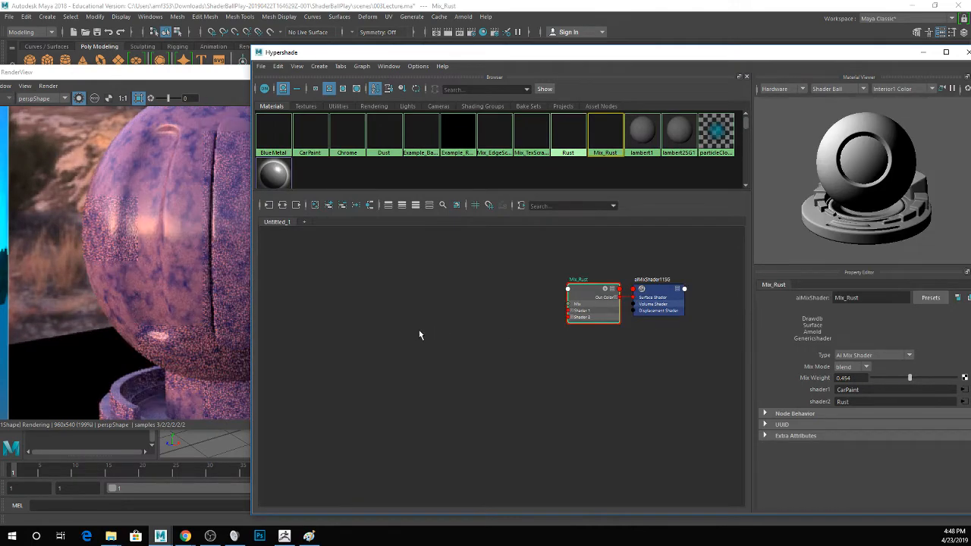
{"action": "left_click_drag", "start_coordinate": [410, 57], "coordinate": [505, 67]}
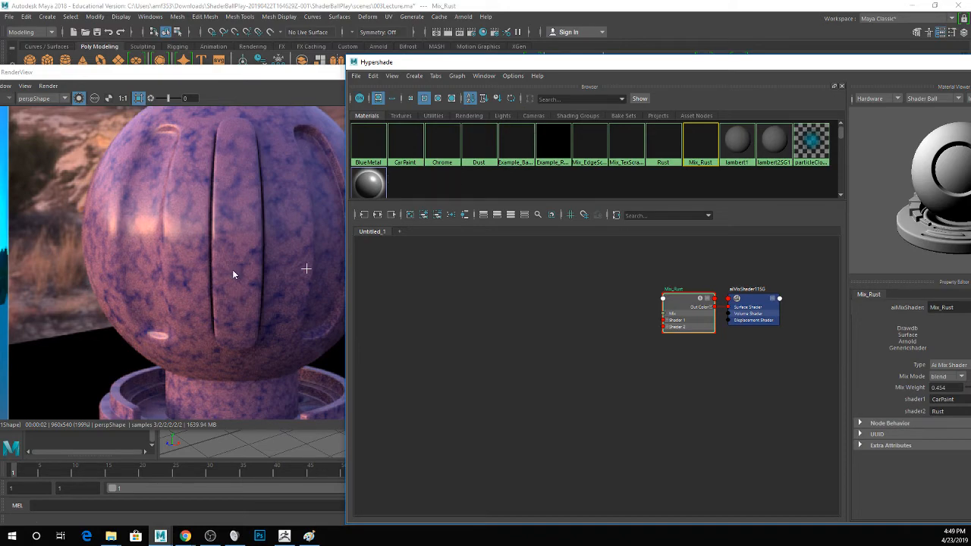
- Break the noise connection on the Rust material's base Color and connect a new file texture there
{"action": "left_click_drag", "start_coordinate": [713, 62], "coordinate": [530, 171]}
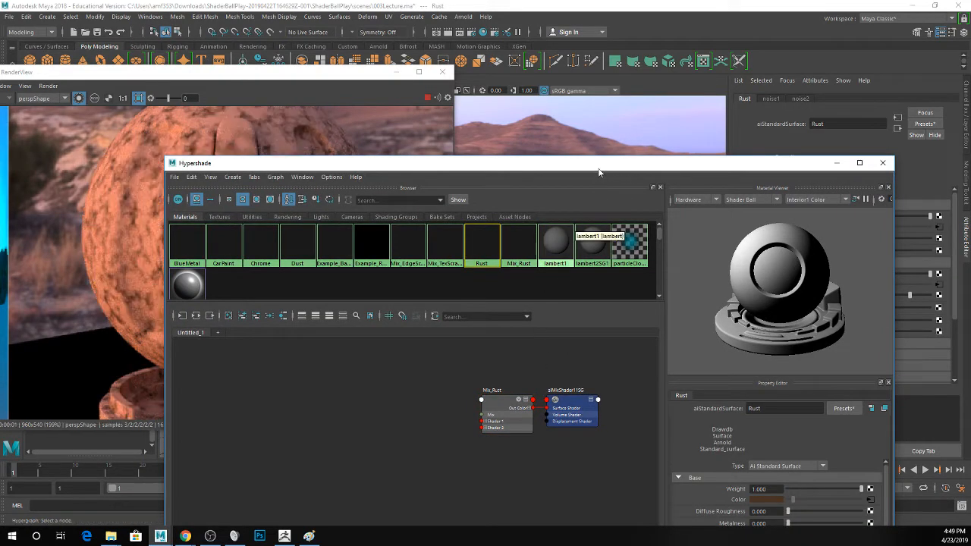
{"action": "left_click_drag", "start_coordinate": [599, 172], "coordinate": [542, 447]}
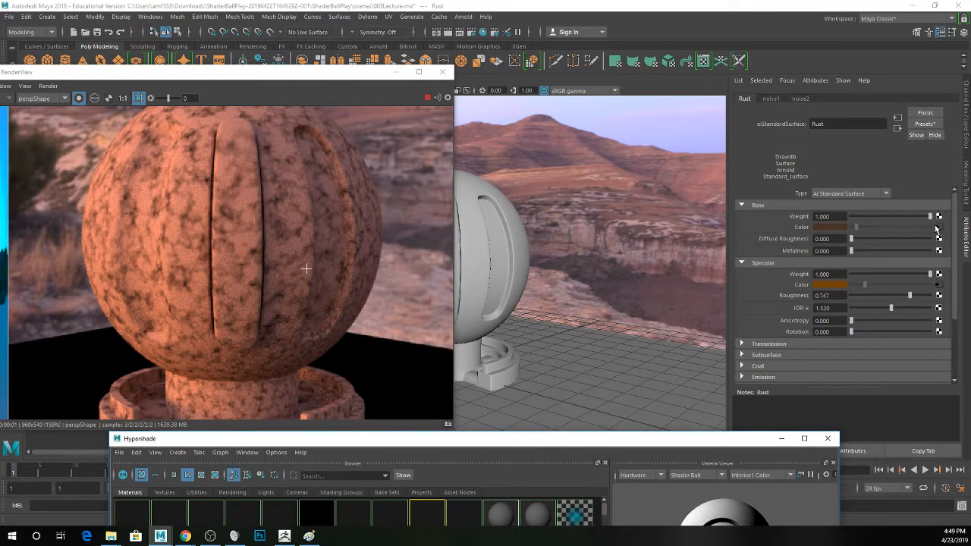
{"action": "right_click", "coordinate": [802, 228]}
{"action": "left_click", "coordinate": [827, 250]}
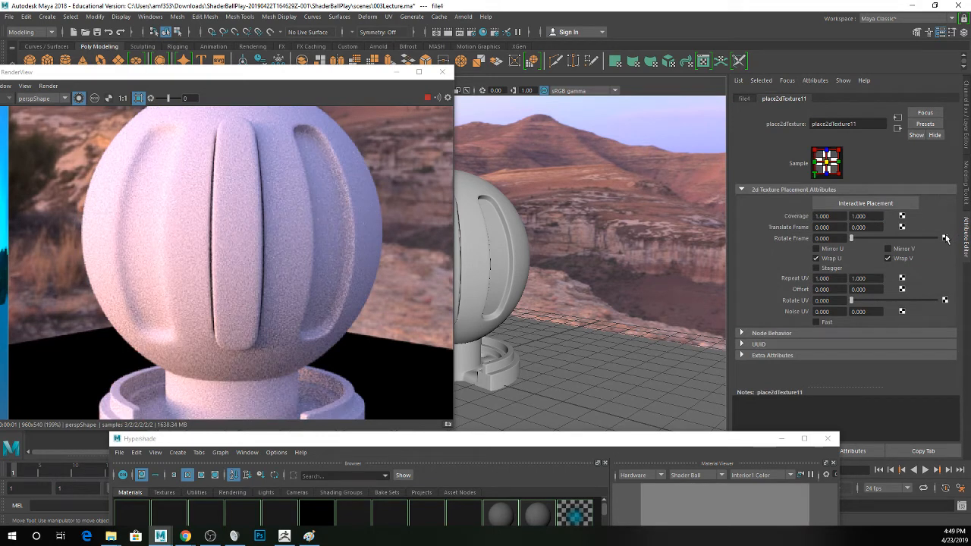
- Load TexturesCom_PlainRust1C_1x1_1K_albedo.tif from the Rust01 folder into the base color file texture
{"action": "left_click", "coordinate": [745, 99]}
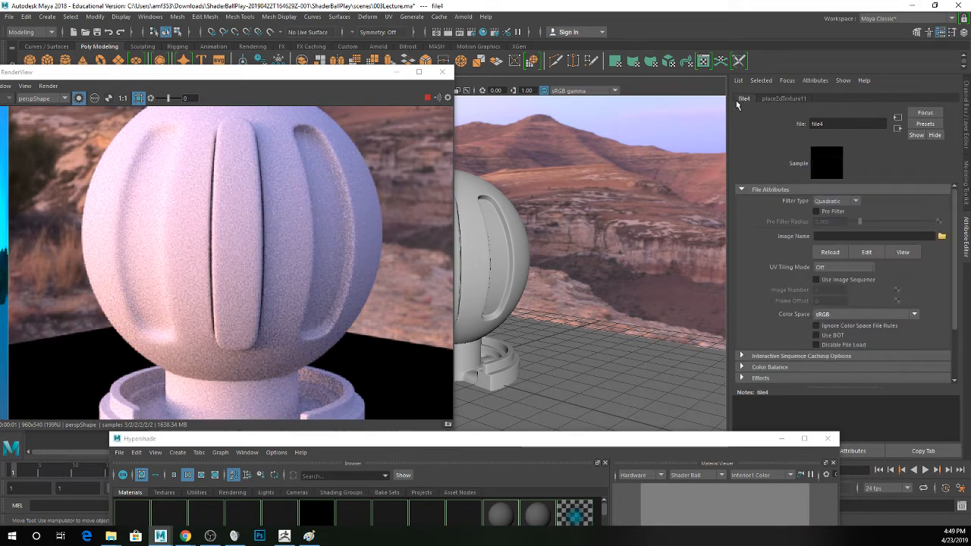
{"action": "left_click", "coordinate": [942, 238]}
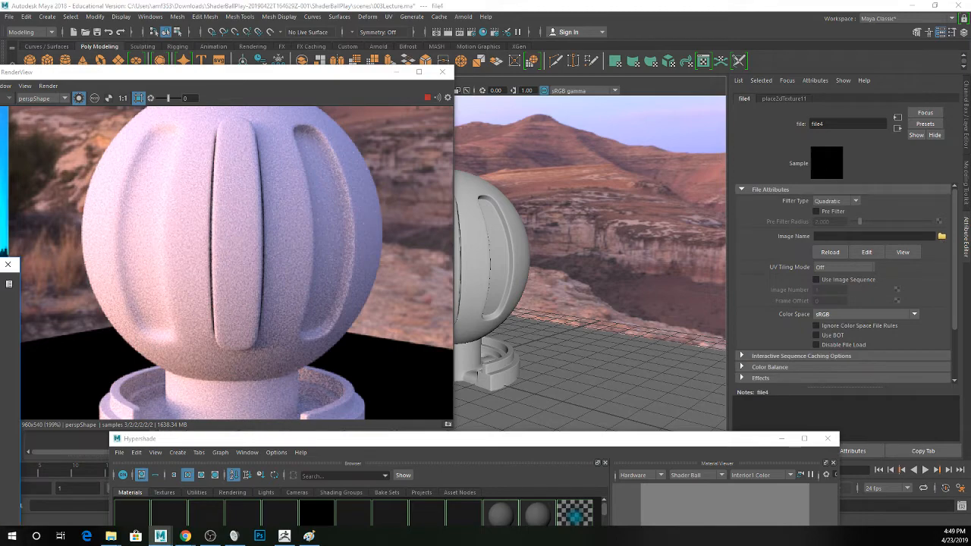
{"action": "left_click_drag", "start_coordinate": [0, 265], "coordinate": [335, 152]}
{"action": "double_click", "coordinate": [275, 213]}
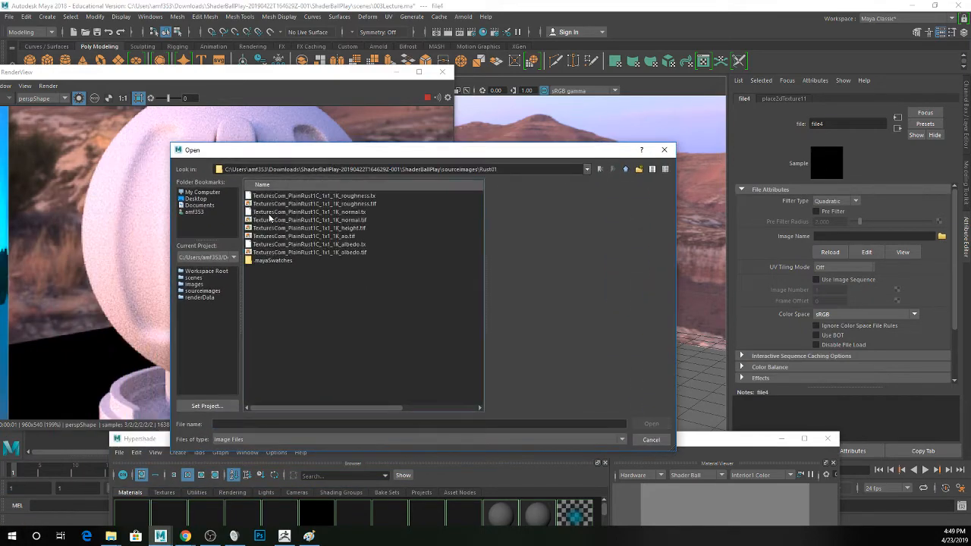
{"action": "double_click", "coordinate": [355, 253]}
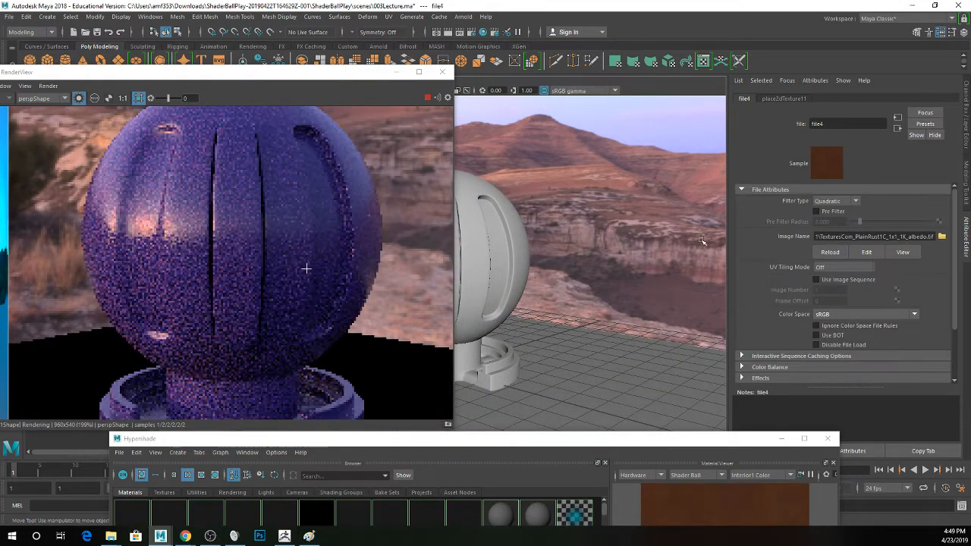
- Break the noise connection on Rust's specular Color and map its Roughness with TexturesCom_PlainRust1C_1x1_1K_roughness.tif
{"action": "left_click", "coordinate": [483, 195]}
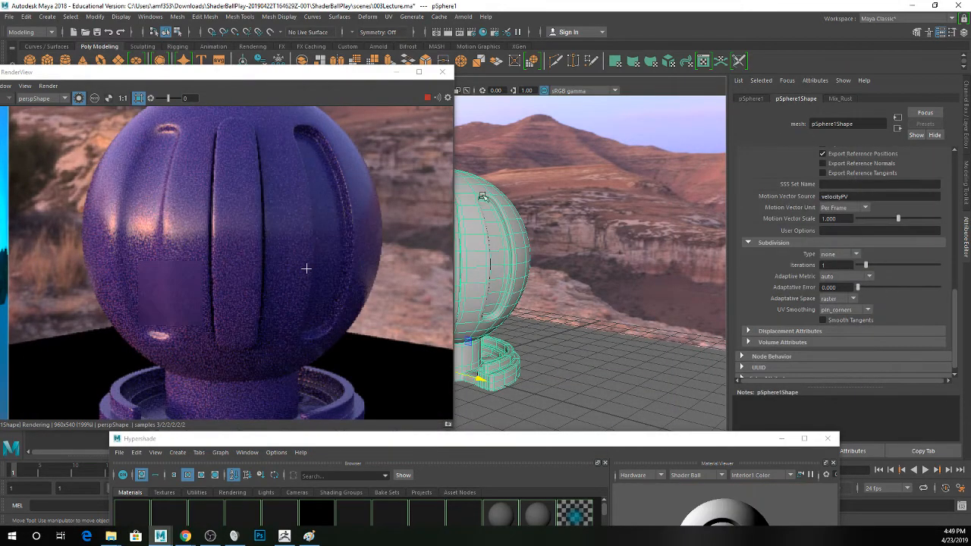
{"action": "left_click", "coordinate": [839, 99]}
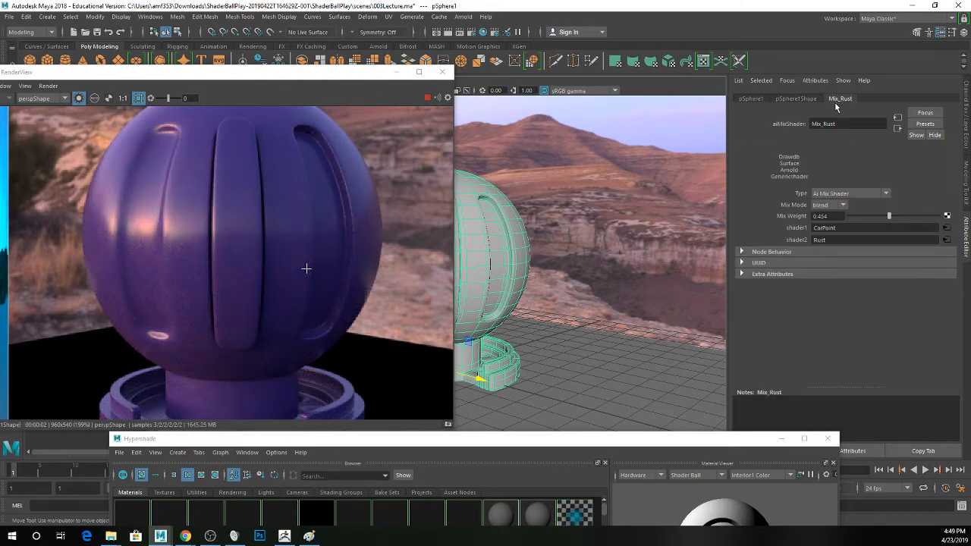
{"action": "left_click_drag", "start_coordinate": [538, 441], "coordinate": [548, 345]}
{"action": "left_click", "coordinate": [463, 410]}
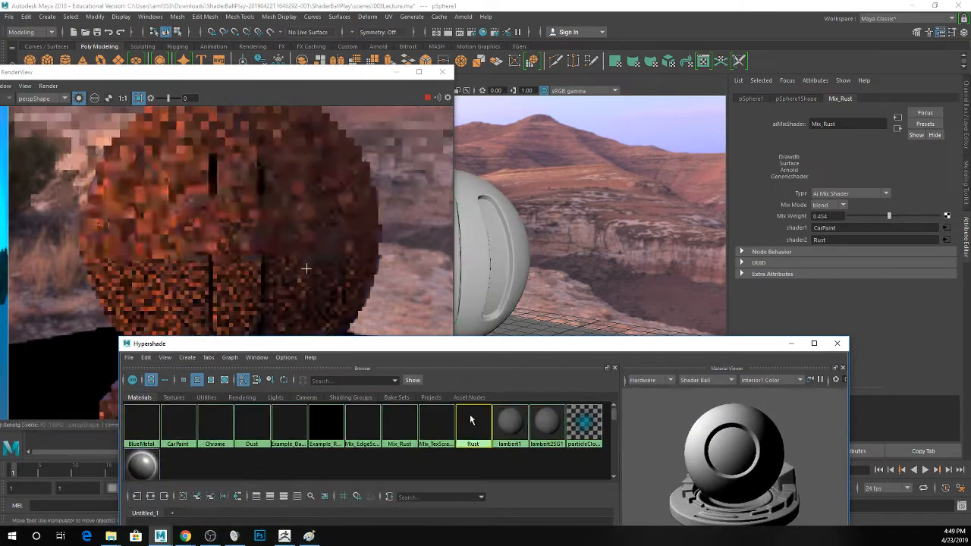
{"action": "right_click", "coordinate": [810, 286]}
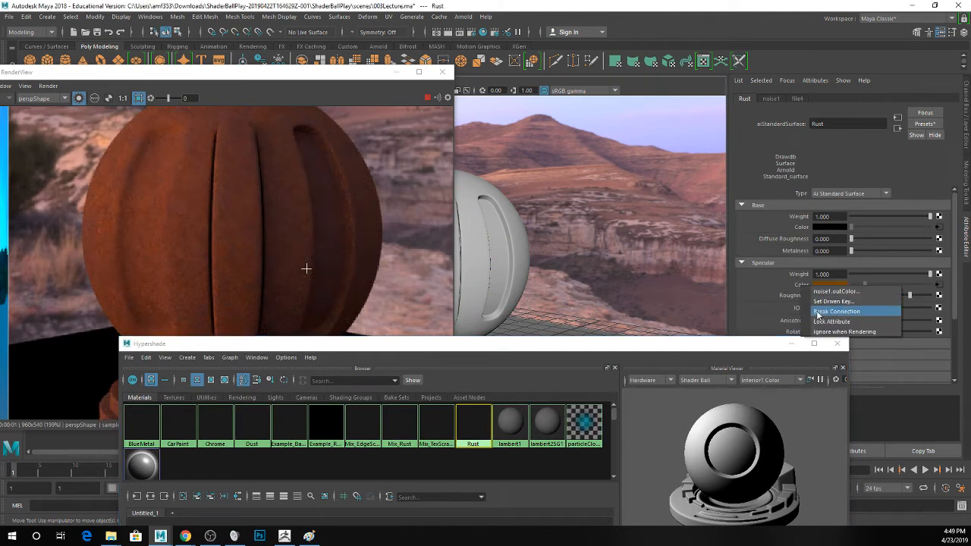
{"action": "left_click", "coordinate": [817, 312]}
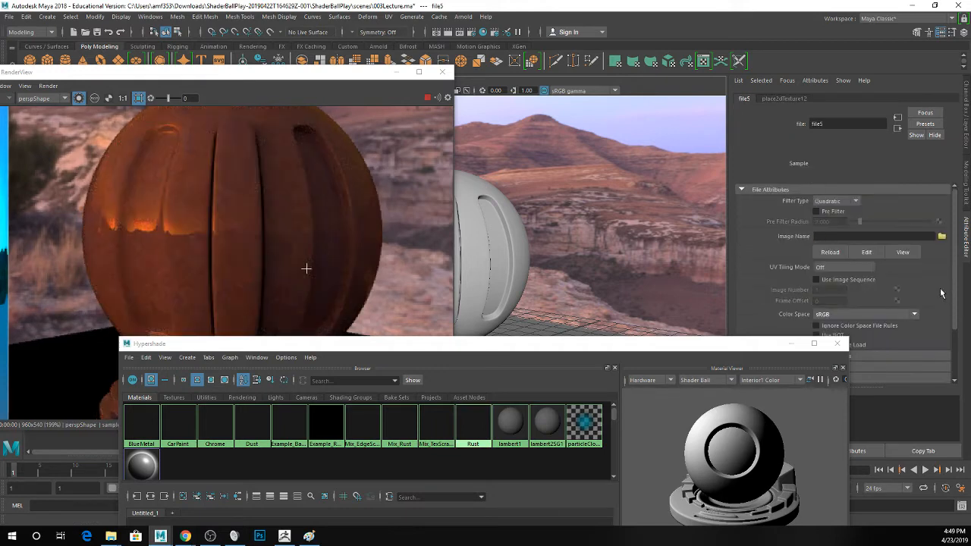
{"action": "left_click", "coordinate": [941, 236]}
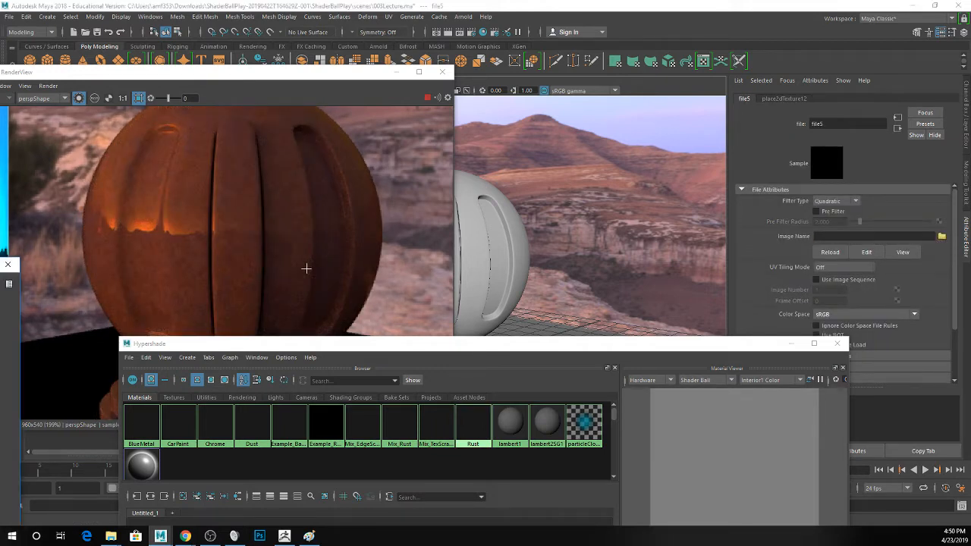
{"action": "key", "text": "Return"}
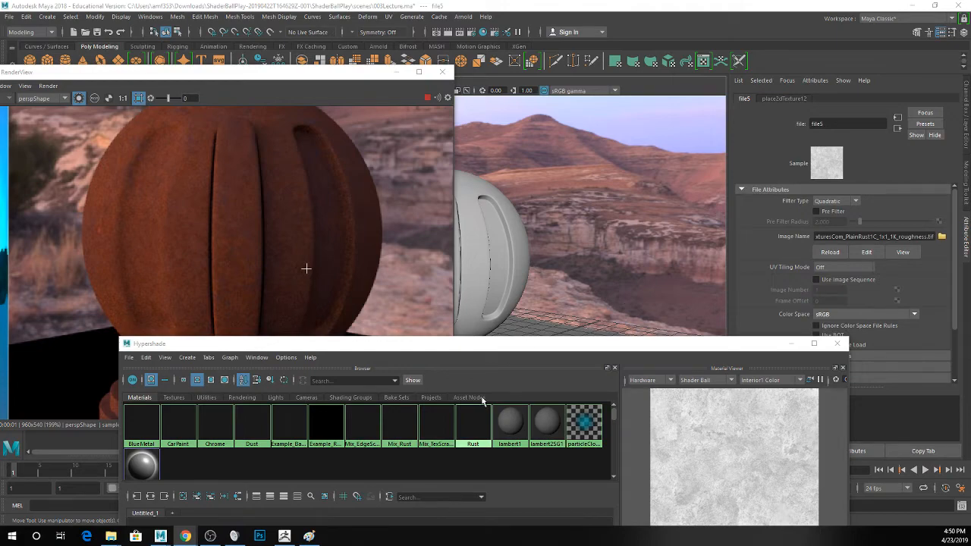
- Connect a new file texture to Bump Mapping in the Rust material's Geometry settings
{"action": "left_click", "coordinate": [474, 424]}
{"action": "scroll", "coordinate": [917, 201], "scroll_direction": "down", "scroll_amount": 3}
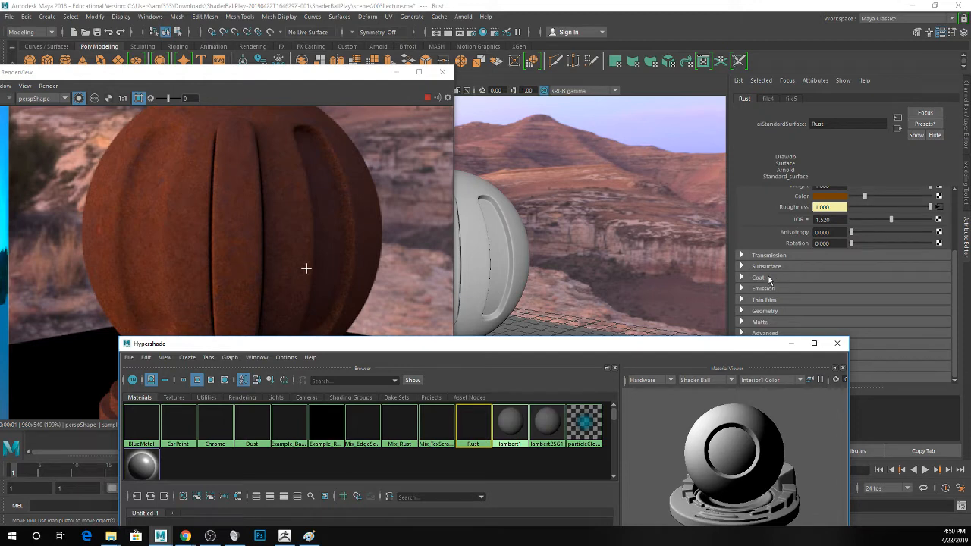
{"action": "scroll", "coordinate": [830, 261], "scroll_direction": "up", "scroll_amount": 2}
{"action": "scroll", "coordinate": [831, 261], "scroll_direction": "down", "scroll_amount": 2}
{"action": "left_click", "coordinate": [773, 311]}
{"action": "scroll", "coordinate": [888, 312], "scroll_direction": "down", "scroll_amount": 2}
{"action": "left_click", "coordinate": [937, 299]}
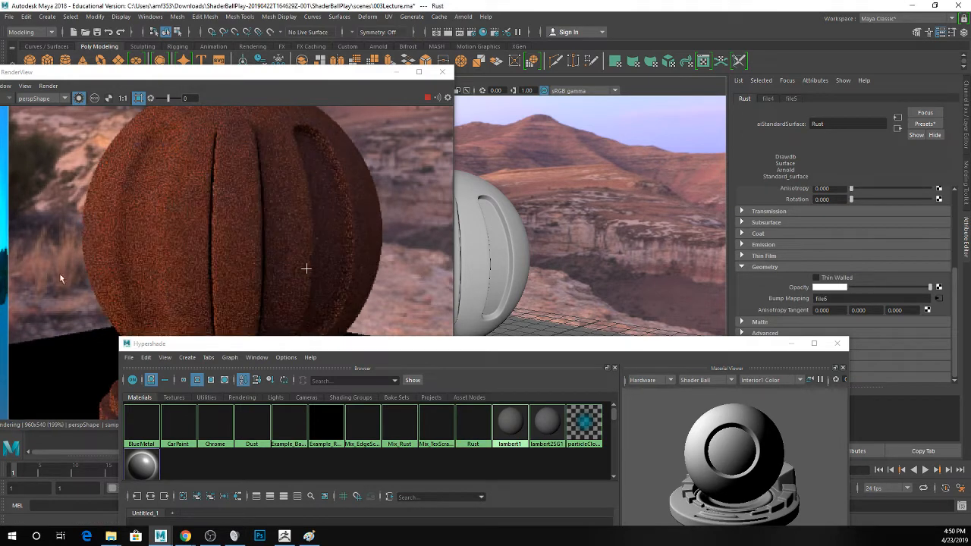
- Load TexturesCom_PlainRust1C_1x1_1K_height.tif into the file texture that drives Rust's bump
{"action": "left_click", "coordinate": [945, 201]}
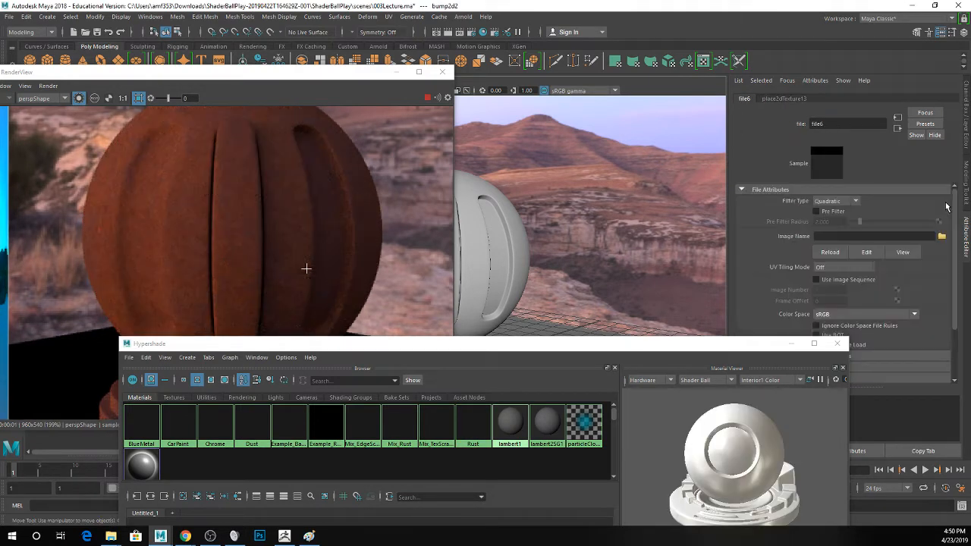
{"action": "left_click", "coordinate": [941, 236]}
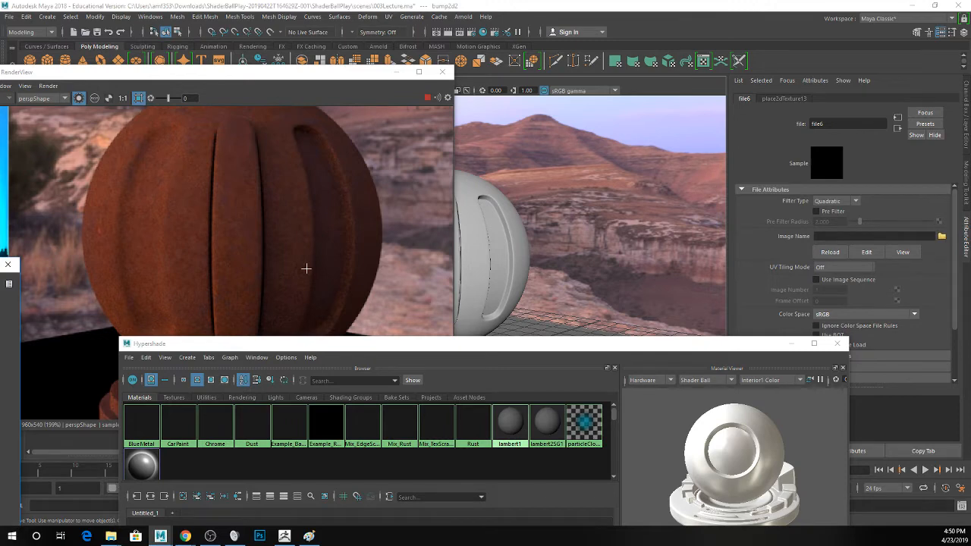
{"action": "key", "text": "Return"}
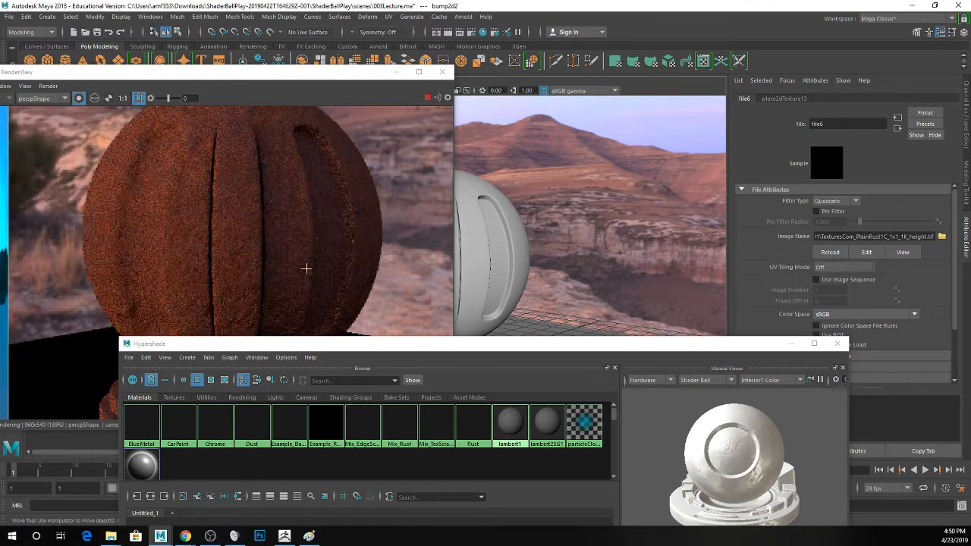
- Examine the height texture's Color Balance settings and return to the Rust material's attributes
{"action": "scroll", "coordinate": [765, 307], "scroll_direction": "down", "scroll_amount": 3}
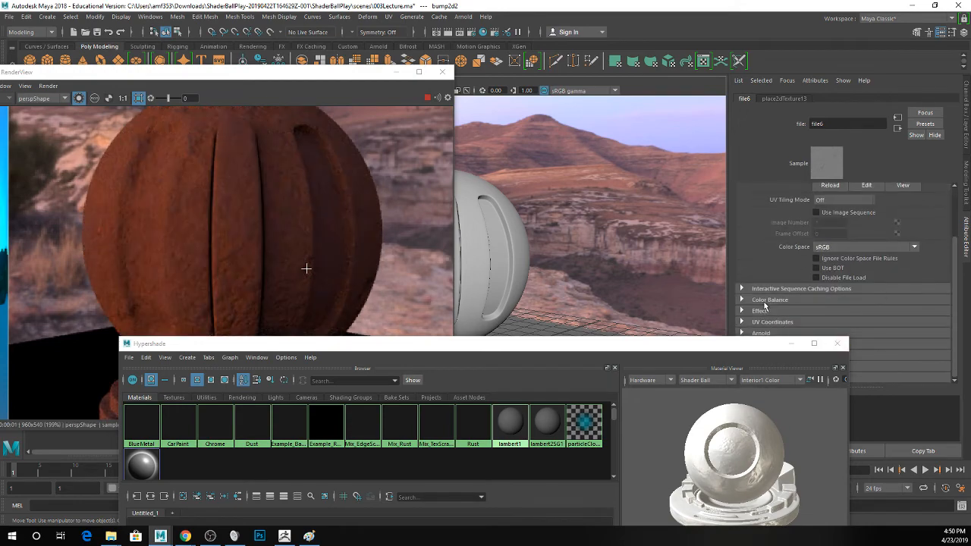
{"action": "left_click", "coordinate": [766, 301]}
{"action": "scroll", "coordinate": [804, 303], "scroll_direction": "down", "scroll_amount": 2}
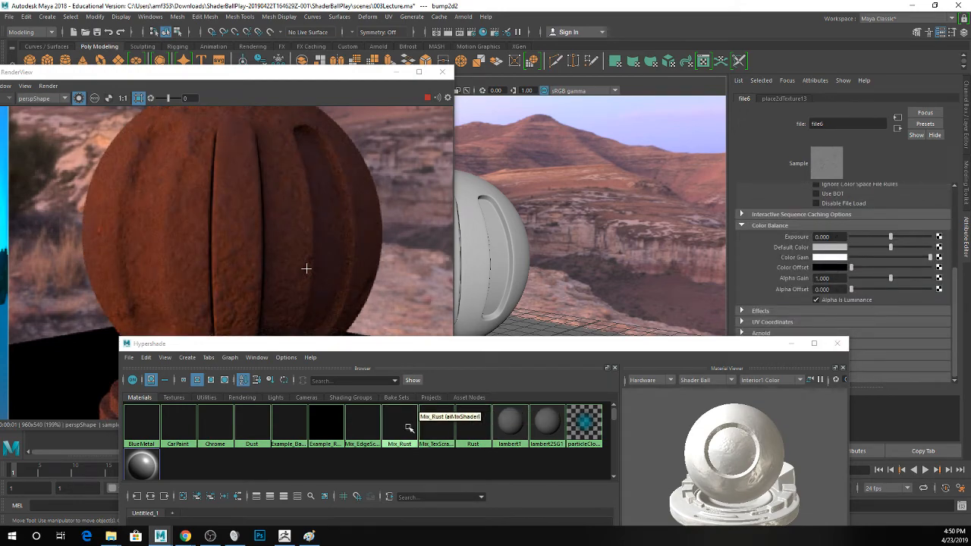
{"action": "left_click", "coordinate": [473, 424]}
{"action": "scroll", "coordinate": [885, 239], "scroll_direction": "up", "scroll_amount": 3}
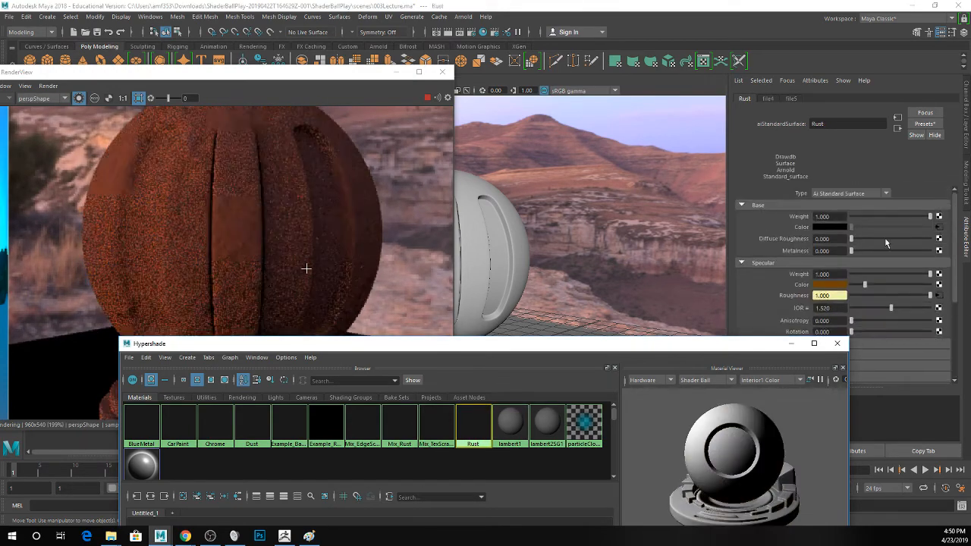
- Turn on Alpha Is Luminance for the file texture that drives Rust's specular Roughness
{"action": "left_click", "coordinate": [942, 297]}
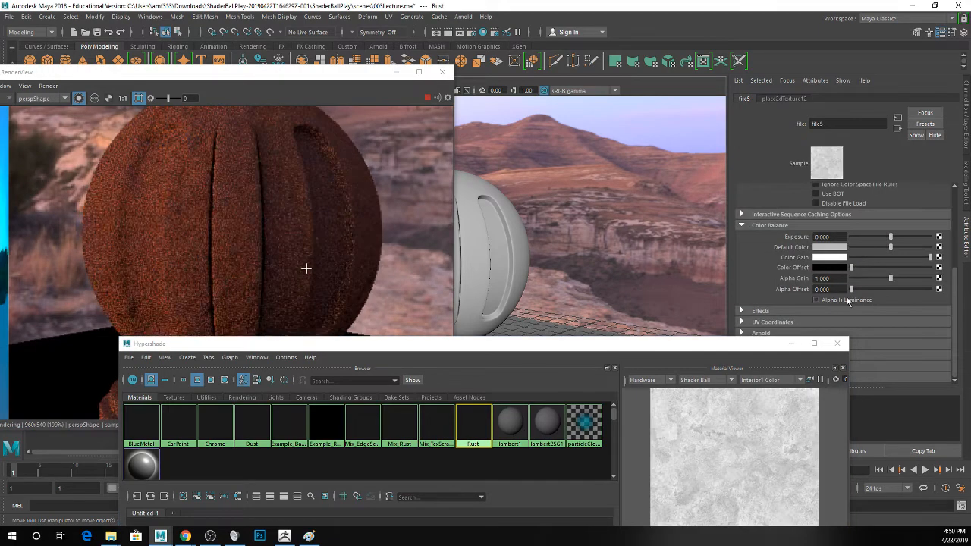
{"action": "left_click", "coordinate": [816, 300]}
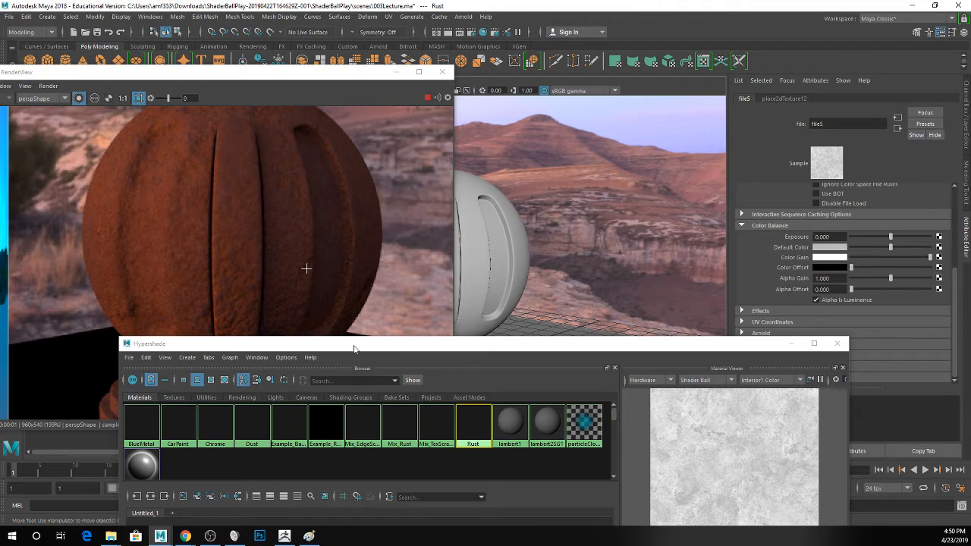
{"action": "left_click_drag", "start_coordinate": [355, 348], "coordinate": [437, 420]}
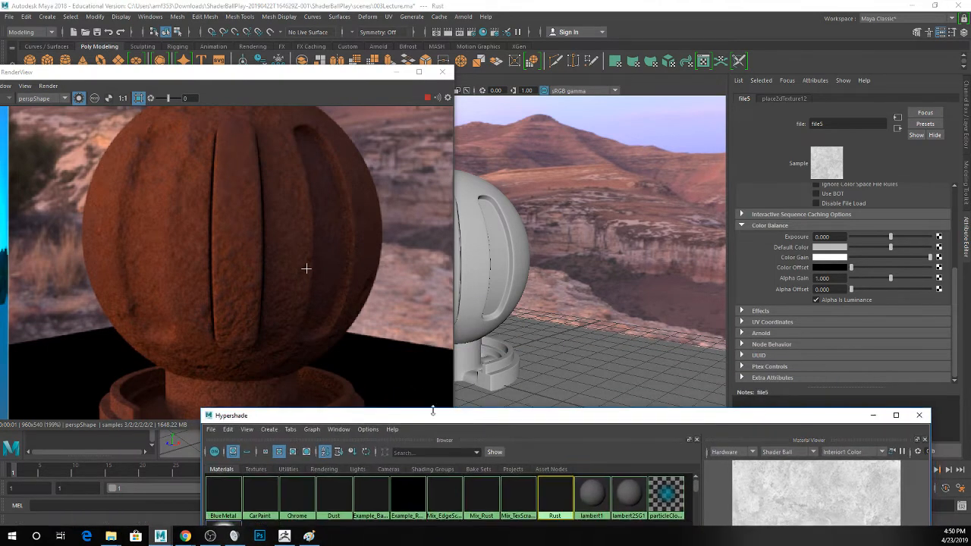
- Clear the Hypershade node graph and place the Mix_Rust shader in it
{"action": "left_click_drag", "start_coordinate": [363, 419], "coordinate": [422, 152]}
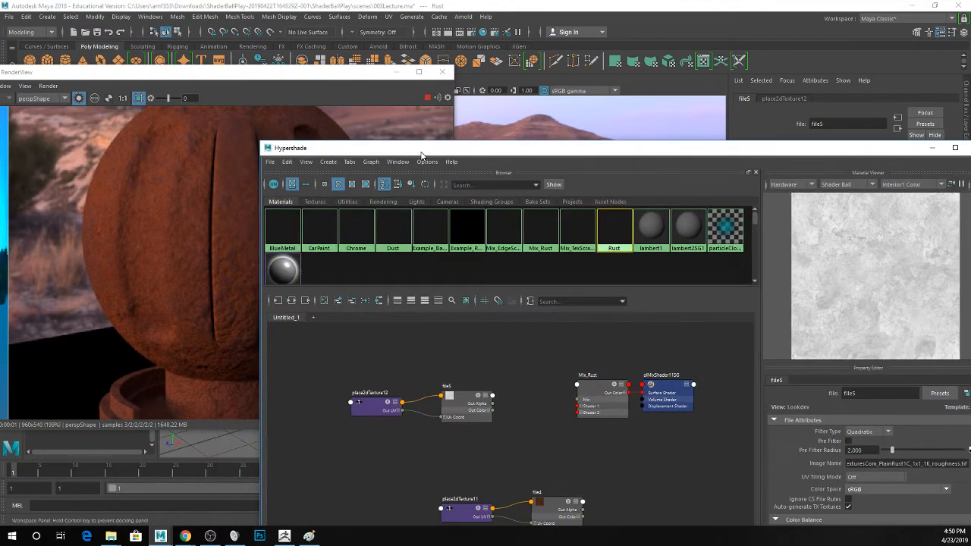
{"action": "left_click", "coordinate": [584, 392]}
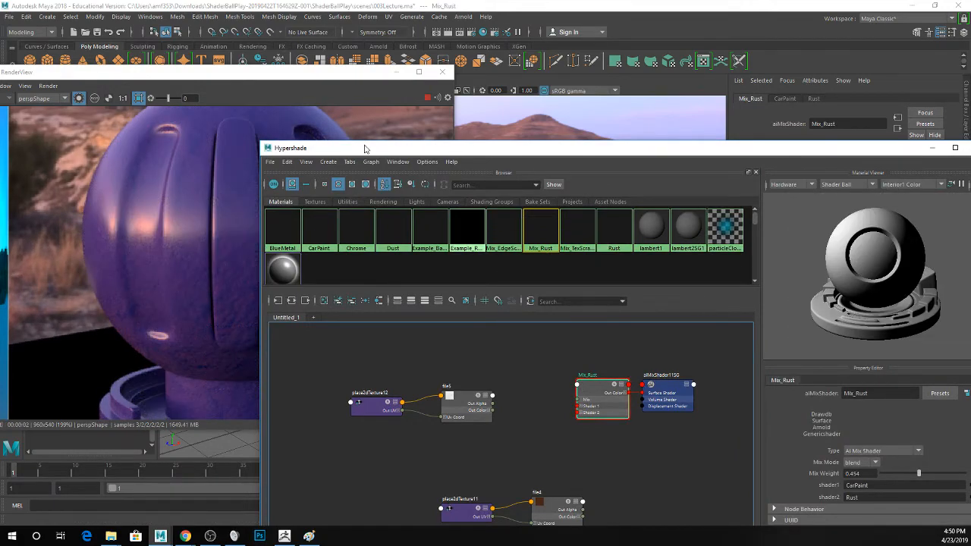
{"action": "left_click_drag", "start_coordinate": [366, 150], "coordinate": [465, 68]}
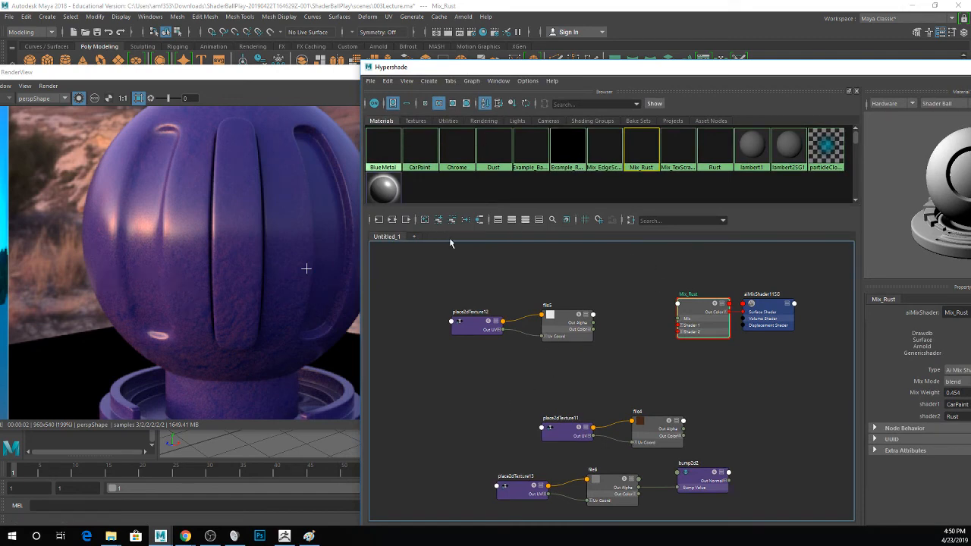
{"action": "left_click_drag", "start_coordinate": [426, 286], "coordinate": [621, 523]}
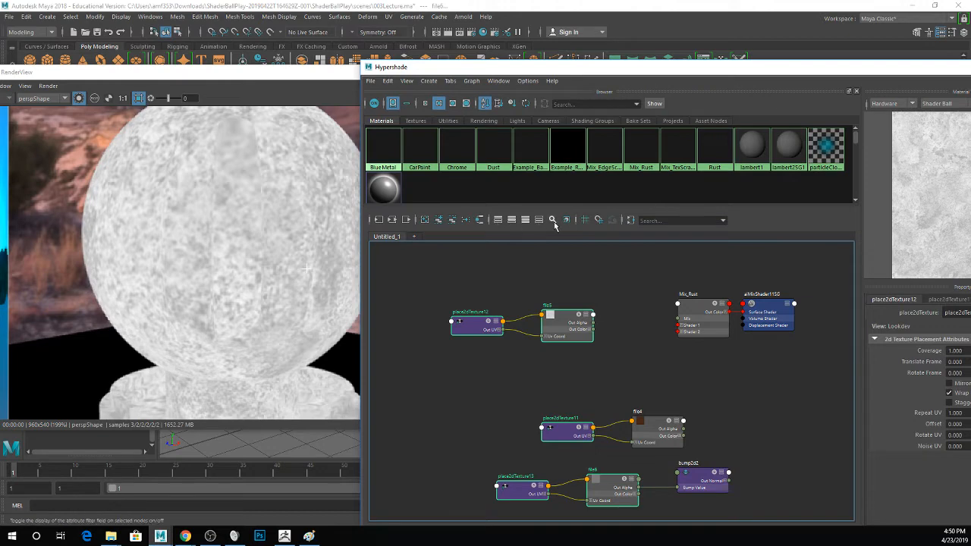
{"action": "left_click", "coordinate": [425, 219]}
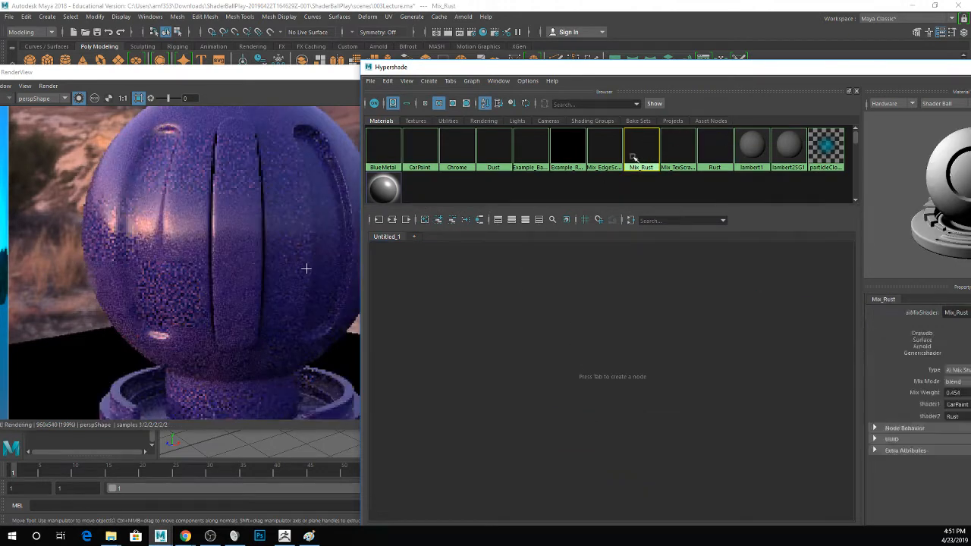
{"action": "middle_click_drag", "start_coordinate": [644, 143], "coordinate": [588, 369]}
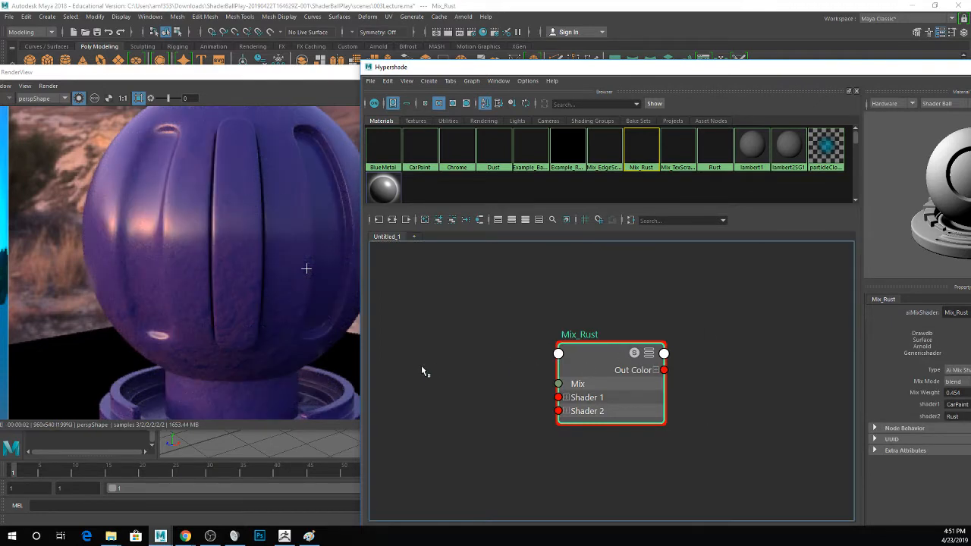
- Create an aiAmbientOcclusion node beside Mix_Rust and remove its shading group from the graph
{"action": "key", "text": "Tab"}
{"action": "type", "text": "amb"}
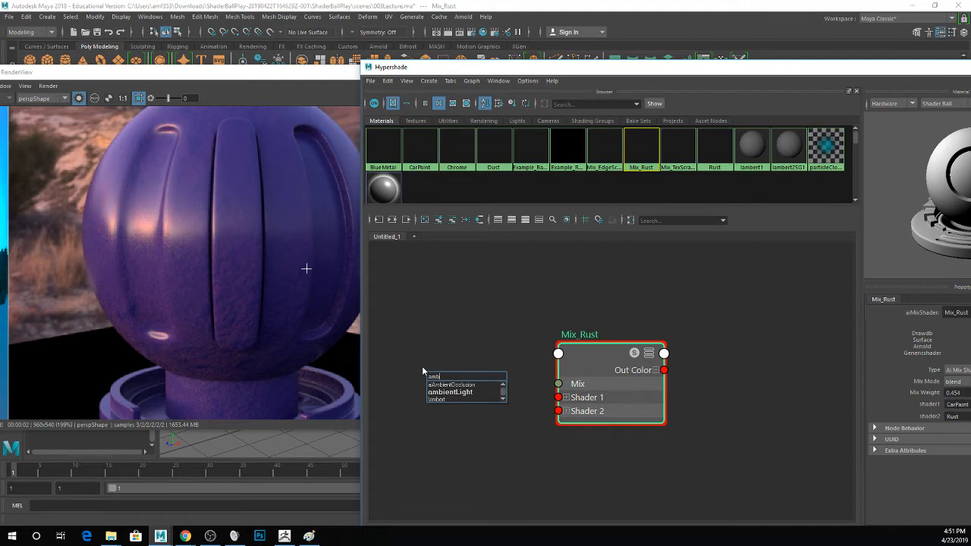
{"action": "key", "text": "Up"}
{"action": "key", "text": "Return"}
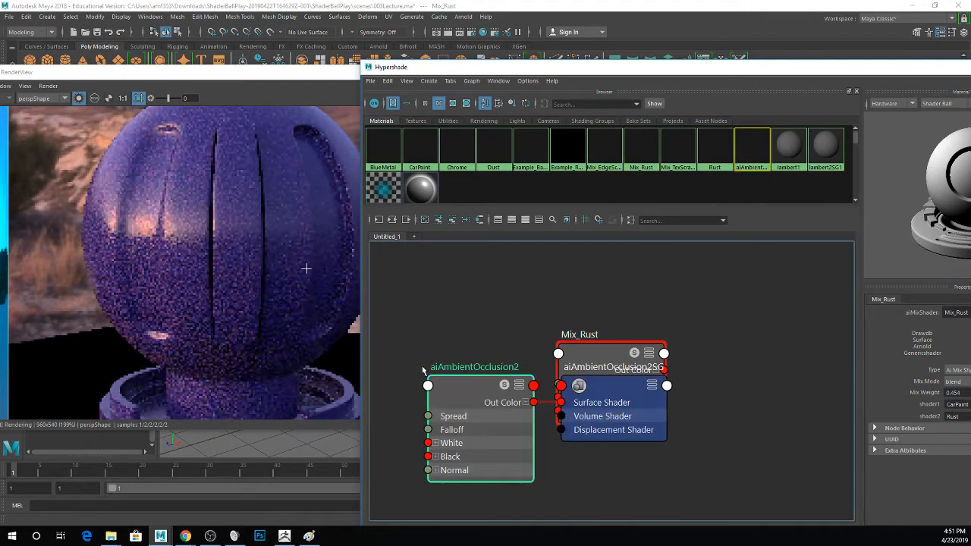
{"action": "left_click", "coordinate": [583, 355]}
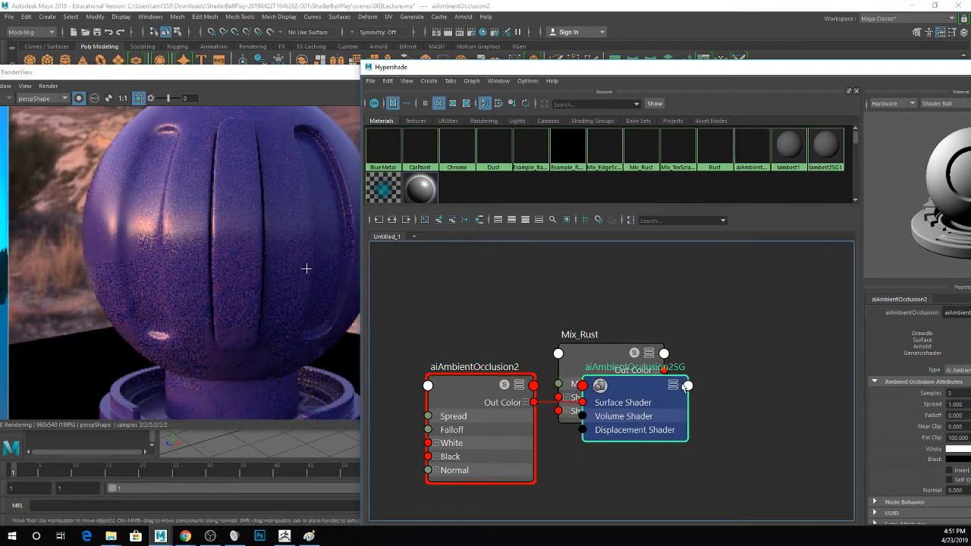
{"action": "left_click_drag", "start_coordinate": [583, 355], "coordinate": [740, 315]}
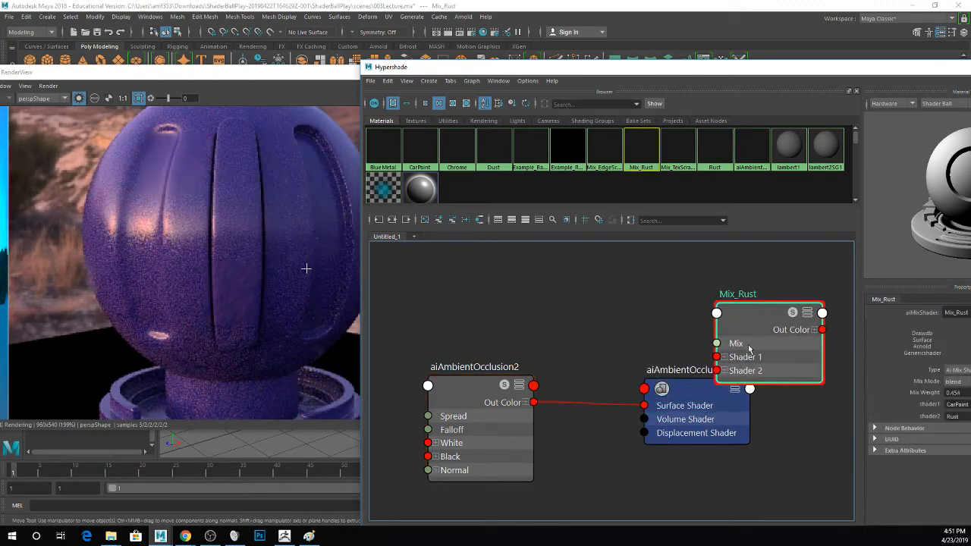
{"action": "mouse_move", "coordinate": [698, 394]}
{"action": "left_mouse_down"}
{"action": "mouse_move", "coordinate": [621, 517]}
{"action": "mouse_move", "coordinate": [481, 307]}
{"action": "mouse_move", "coordinate": [547, 257]}
{"action": "left_mouse_up"}
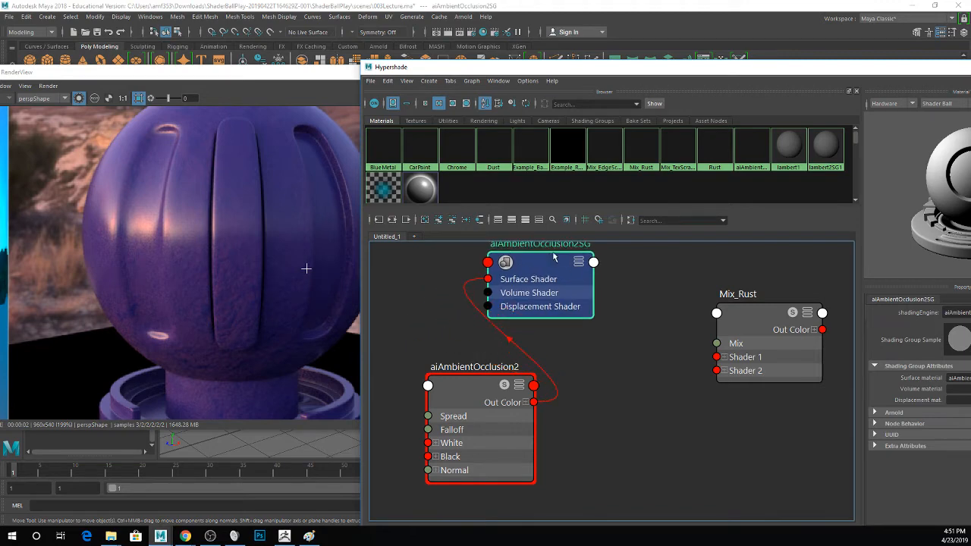
{"action": "left_click", "coordinate": [453, 219]}
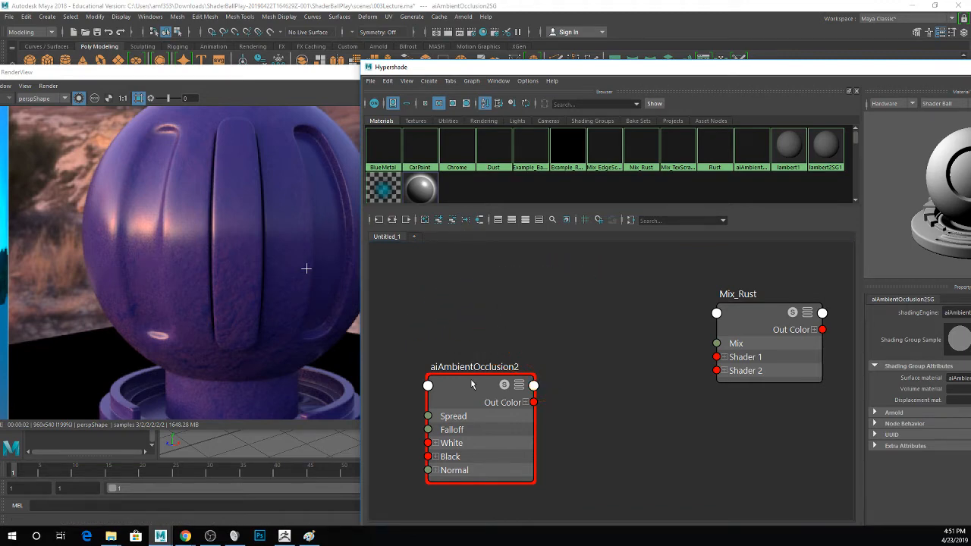
- Connect the ambient occlusion node's Out Color R to the Mix input of Mix_Rust
{"action": "left_click_drag", "start_coordinate": [473, 386], "coordinate": [431, 284]}
{"action": "left_click", "coordinate": [486, 303]}
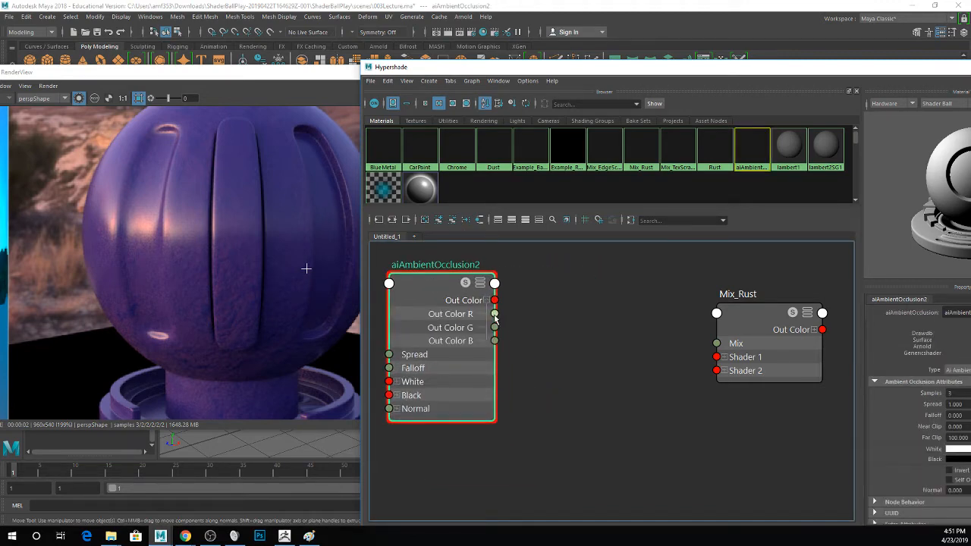
{"action": "left_click_drag", "start_coordinate": [494, 313], "coordinate": [716, 343]}
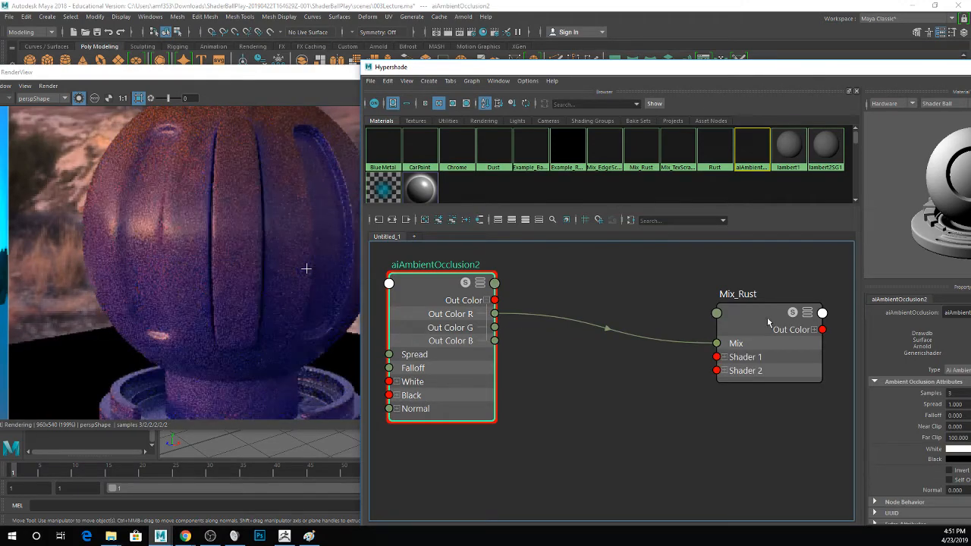
{"action": "left_click_drag", "start_coordinate": [490, 67], "coordinate": [586, 230]}
{"action": "scroll", "coordinate": [546, 175], "scroll_direction": "down", "scroll_amount": 2}
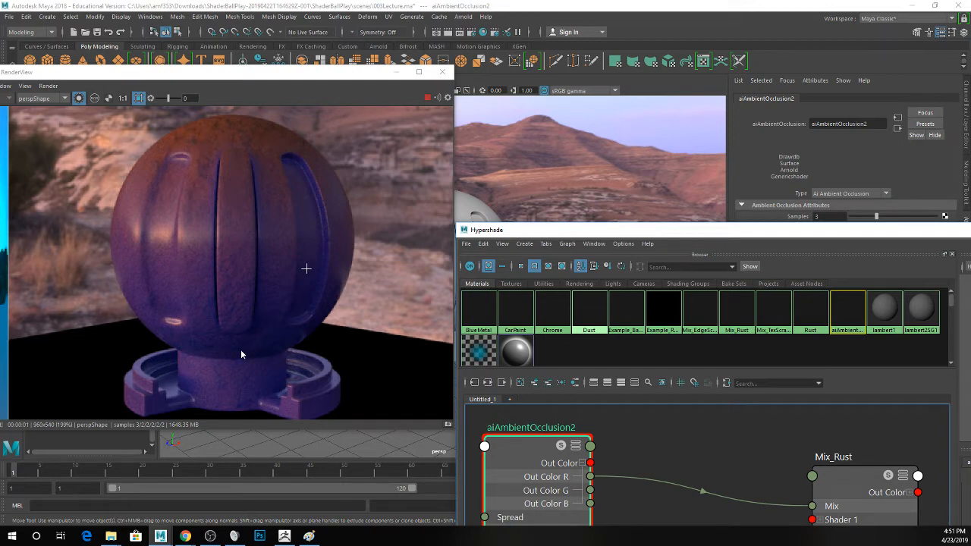
- Swap the materials in Mix_Rust so that shader1 is Rust and shader2 is CarPaint
{"action": "left_click_drag", "start_coordinate": [490, 233], "coordinate": [417, 84]}
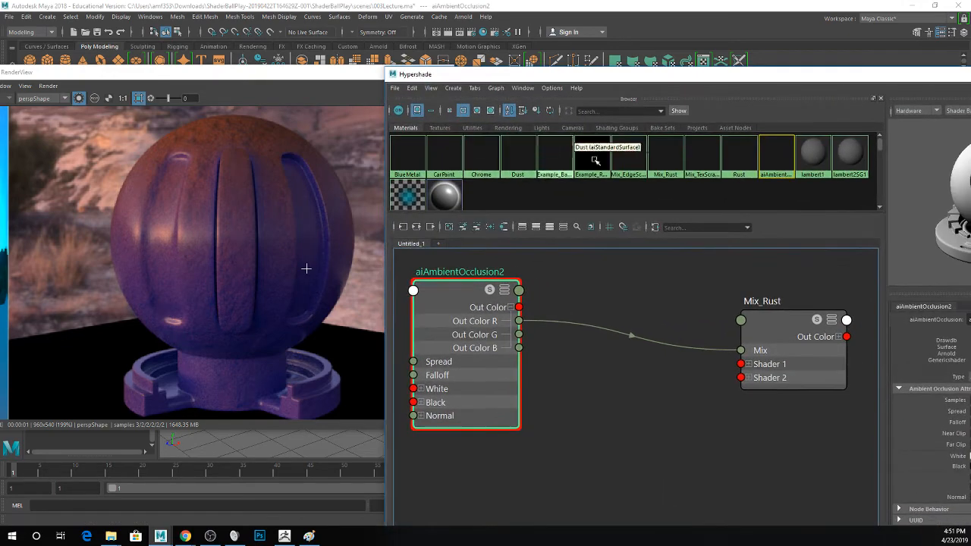
{"action": "left_click", "coordinate": [755, 348]}
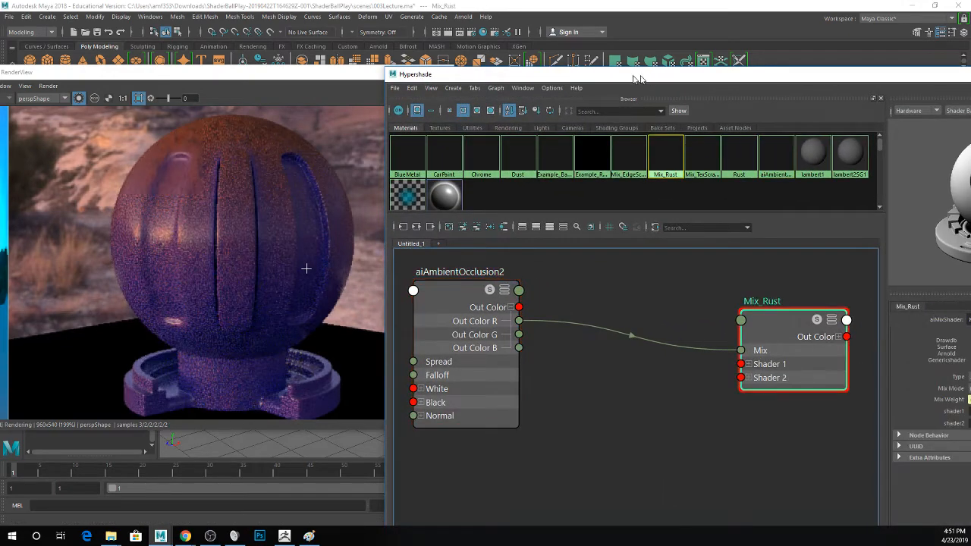
{"action": "left_click_drag", "start_coordinate": [556, 75], "coordinate": [452, 75]}
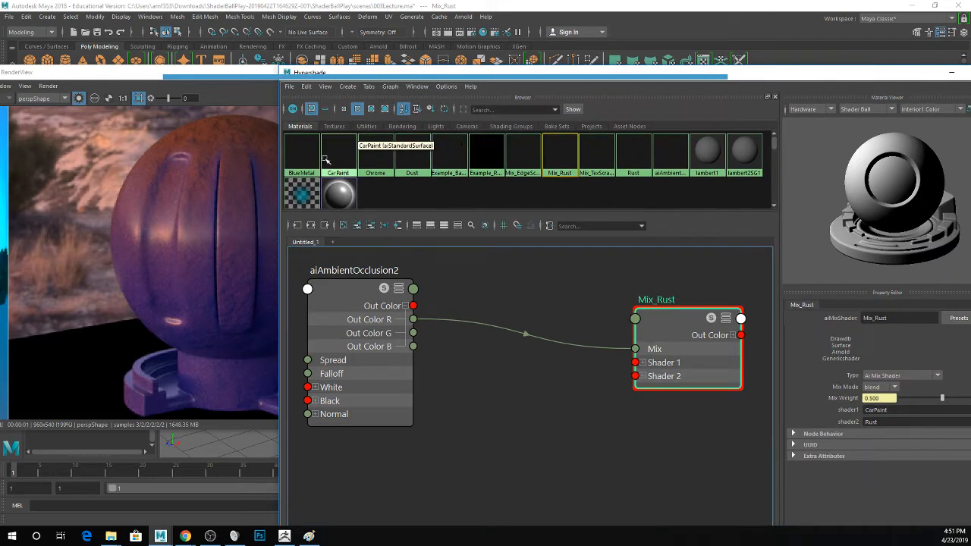
{"action": "middle_click_drag", "start_coordinate": [342, 157], "coordinate": [835, 421]}
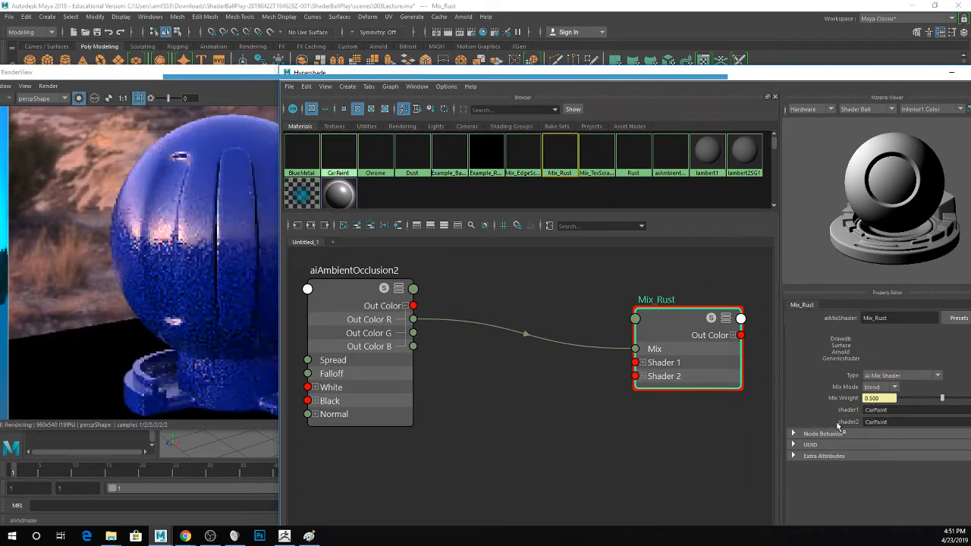
{"action": "middle_click_drag", "start_coordinate": [633, 155], "coordinate": [872, 410]}
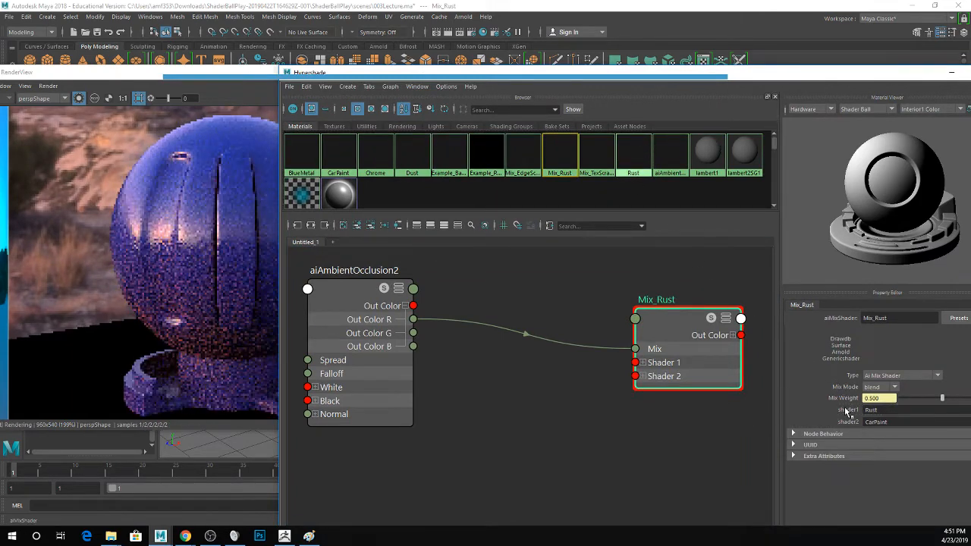
- Compare the renders of the ambient occlusion node and Mix_Rust, and examine the occlusion attributes
{"action": "left_click", "coordinate": [338, 296]}
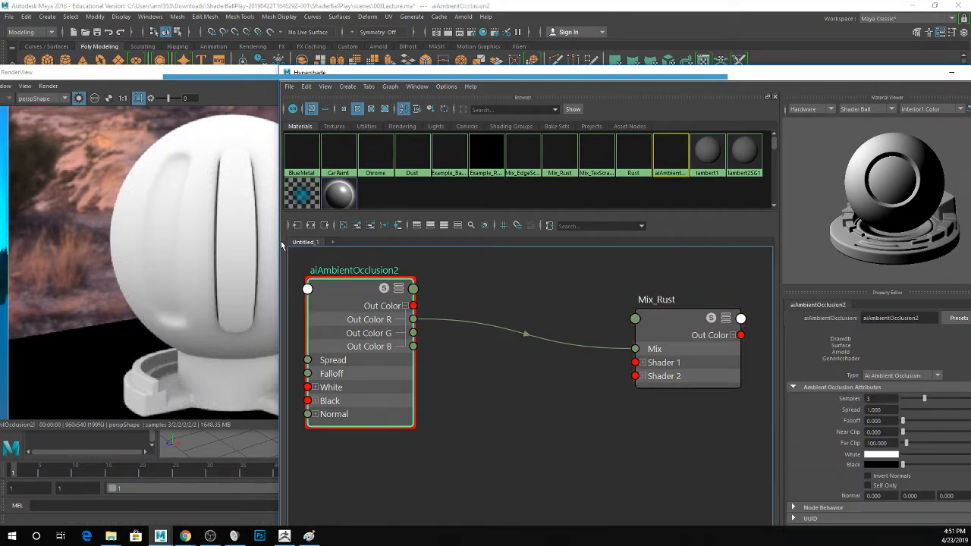
{"action": "left_click_drag", "start_coordinate": [275, 241], "coordinate": [339, 241]}
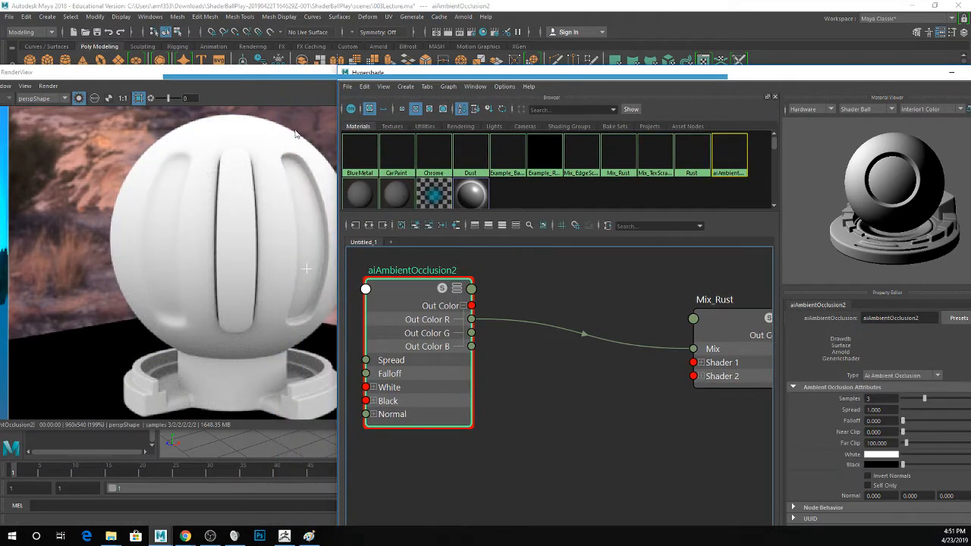
{"action": "left_click_drag", "start_coordinate": [259, 78], "coordinate": [170, 97]}
{"action": "left_click_drag", "start_coordinate": [701, 313], "coordinate": [613, 290]}
{"action": "left_click", "coordinate": [422, 289]}
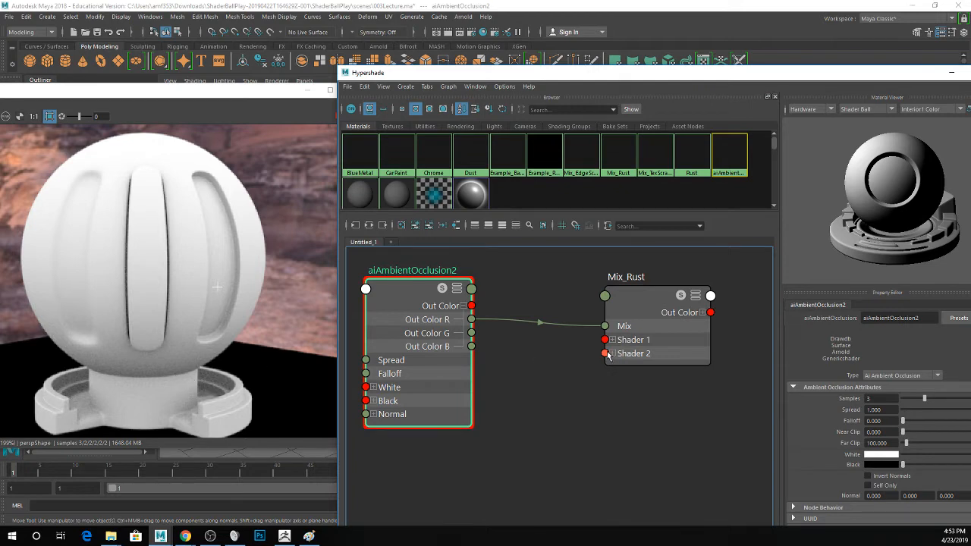
{"action": "left_click_drag", "start_coordinate": [642, 311], "coordinate": [659, 301]}
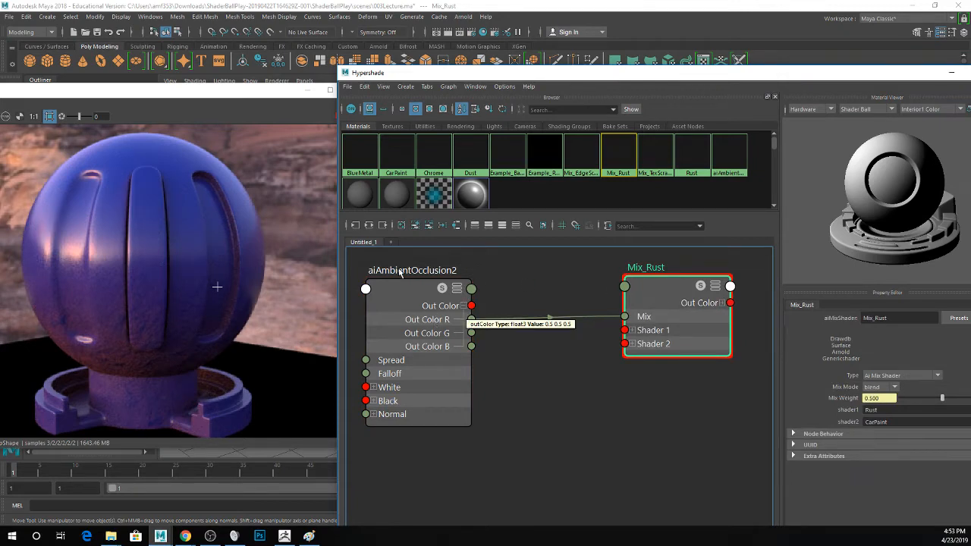
{"action": "left_click", "coordinate": [385, 306]}
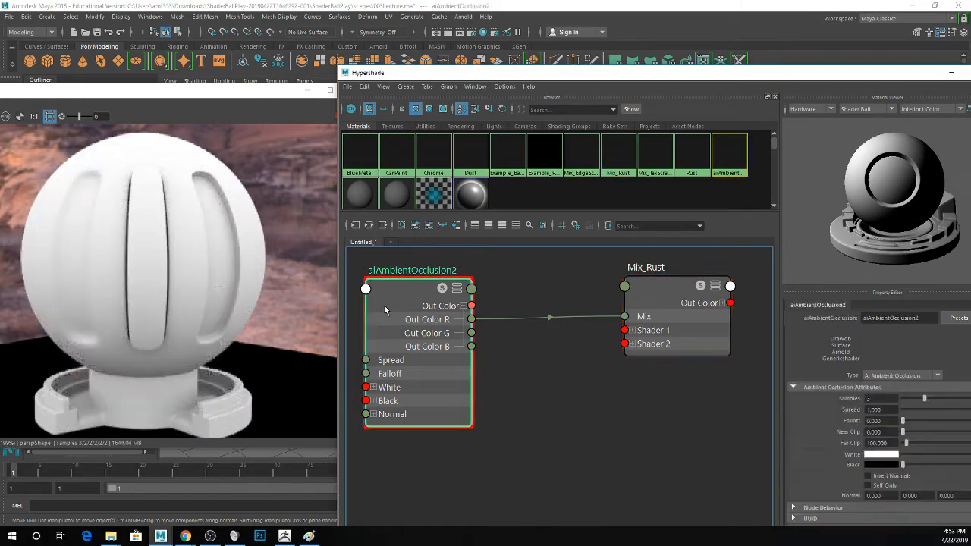
{"action": "left_click_drag", "start_coordinate": [762, 73], "coordinate": [703, 48]}
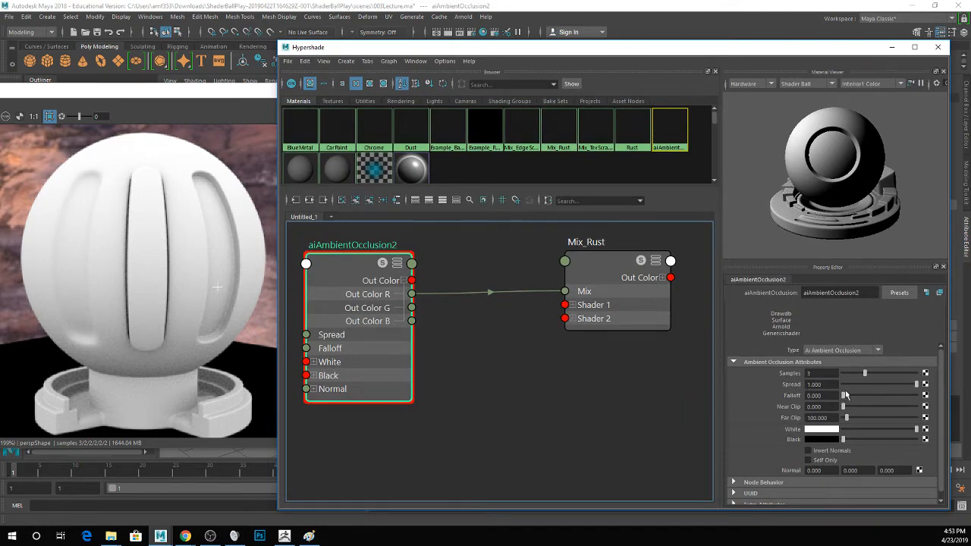
- Try a Falloff of 11.189 on the ambient occlusion node and reset it to 0
{"action": "left_click_drag", "start_coordinate": [842, 396], "coordinate": [850, 396]}
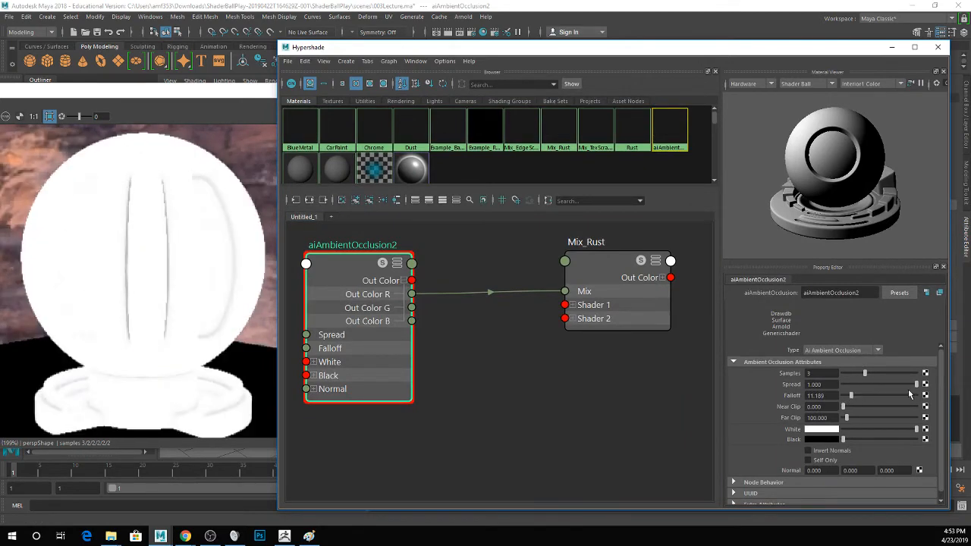
{"action": "mouse_move", "coordinate": [917, 385]}
{"action": "left_mouse_down"}
{"action": "mouse_move", "coordinate": [890, 394]}
{"action": "mouse_move", "coordinate": [917, 390]}
{"action": "left_mouse_up"}
{"action": "mouse_move", "coordinate": [852, 394]}
{"action": "left_mouse_down"}
{"action": "mouse_move", "coordinate": [864, 393]}
{"action": "mouse_move", "coordinate": [842, 396]}
{"action": "mouse_move", "coordinate": [852, 407]}
{"action": "mouse_move", "coordinate": [841, 406]}
{"action": "left_mouse_up"}
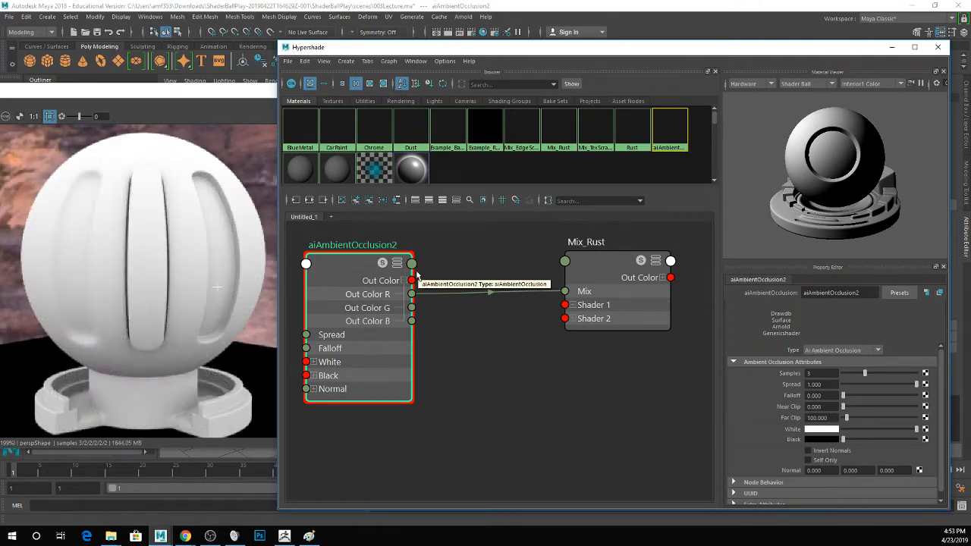
- Create an aiRange node between the ambient occlusion node and Mix_Rust
{"action": "left_click", "coordinate": [448, 309]}
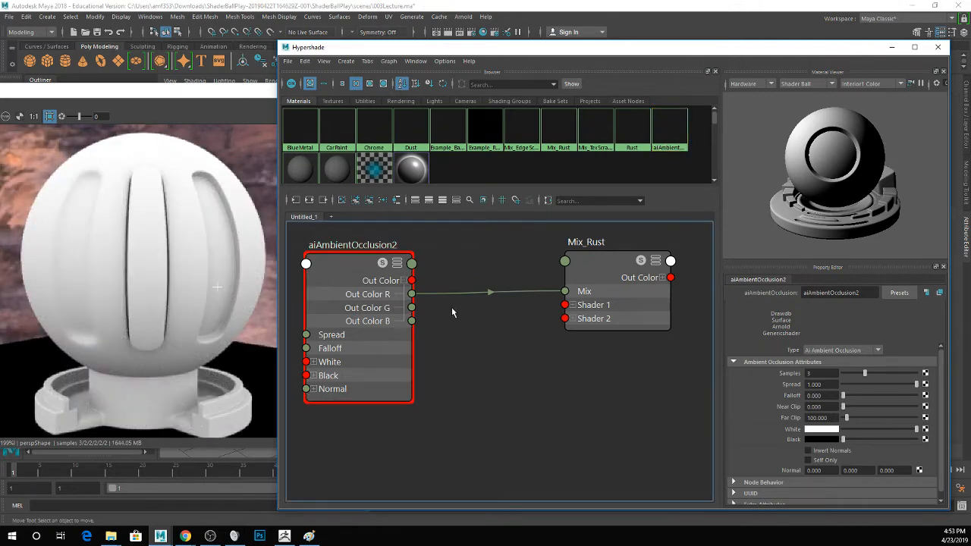
{"action": "key", "text": "Tab"}
{"action": "type", "text": "r"}
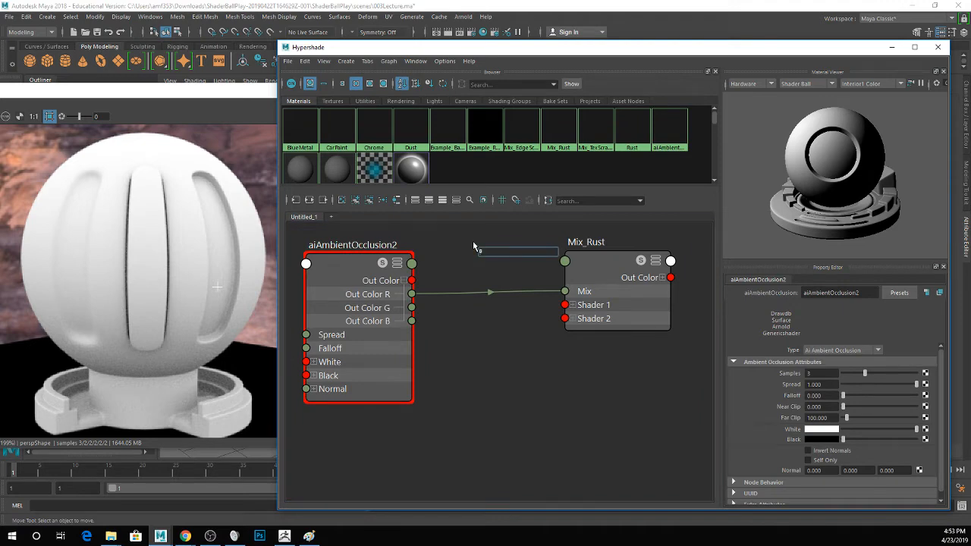
{"action": "type", "text": "ange"}
{"action": "key", "text": "Down"}
{"action": "key", "text": "Return"}
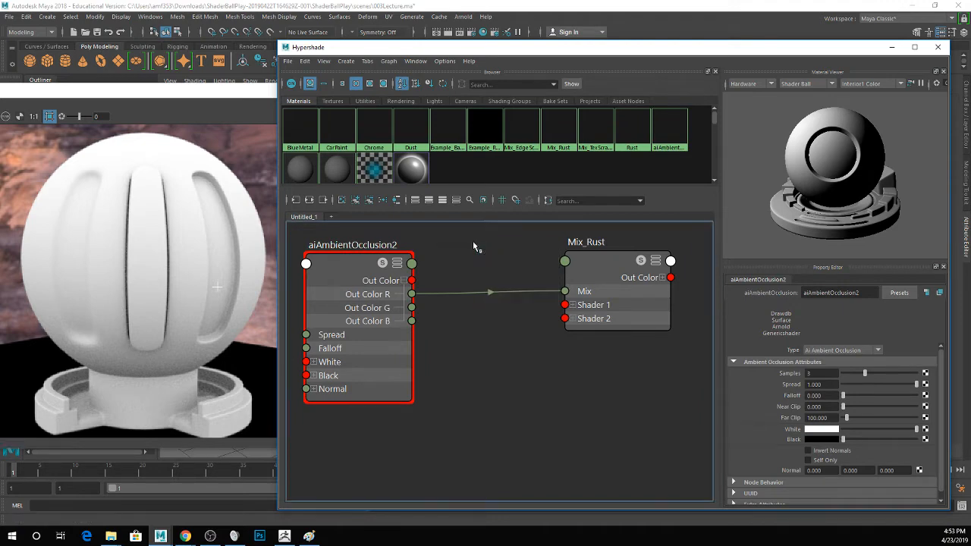
- Feed the ambient occlusion's Out Color into the aiRange Input and connect the range's Out Color R to Mix_Rust's Mix
{"action": "left_click_drag", "start_coordinate": [415, 283], "coordinate": [482, 296]}
{"action": "left_click_drag", "start_coordinate": [537, 282], "coordinate": [565, 291]}
{"action": "left_click", "coordinate": [515, 282]}
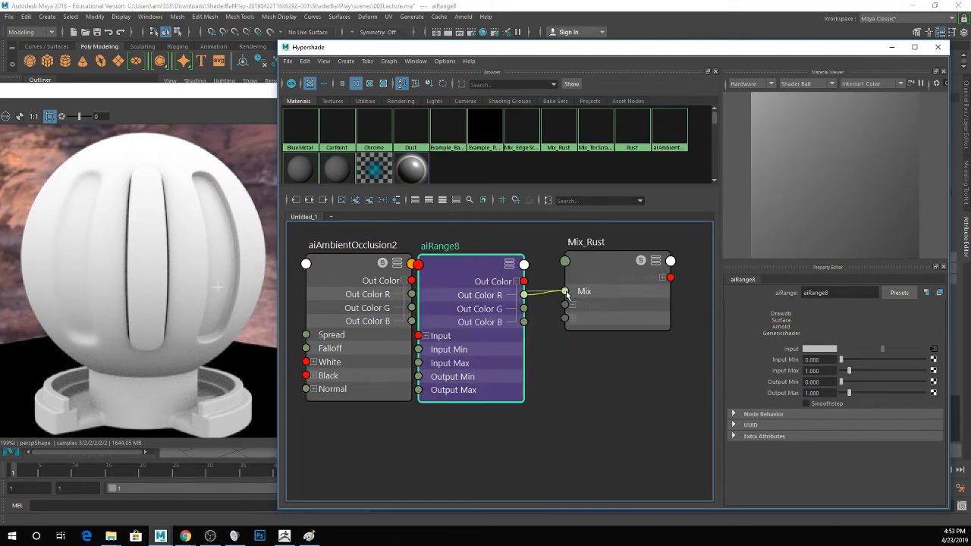
- Try range settings on the aiRange node between ambient occlusion and Mix_Rust: Input Min 0, Input Max 0.552, Output Min 0, Output Max 0.859
{"action": "left_click_drag", "start_coordinate": [462, 270], "coordinate": [472, 267]}
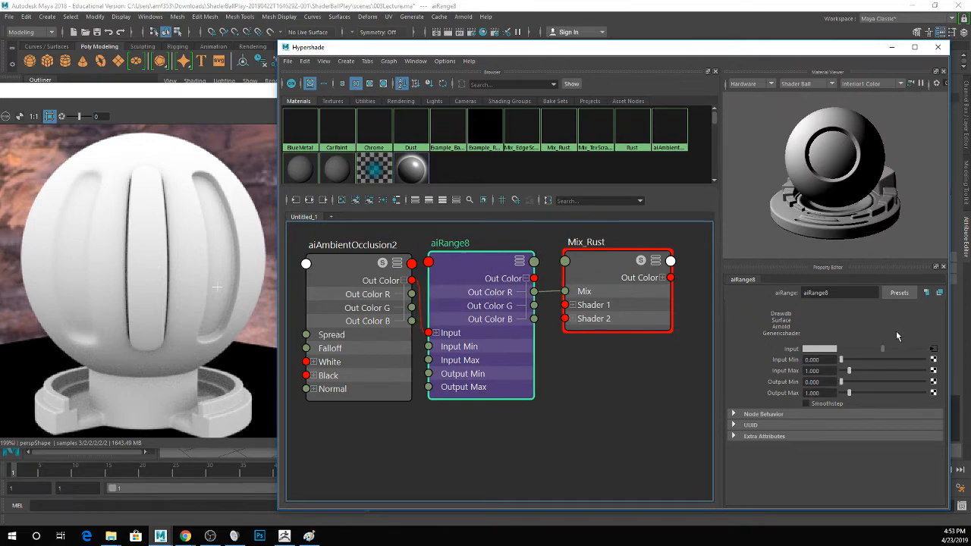
{"action": "left_click_drag", "start_coordinate": [849, 370], "coordinate": [826, 390]}
{"action": "left_click_drag", "start_coordinate": [896, 370], "coordinate": [831, 373]}
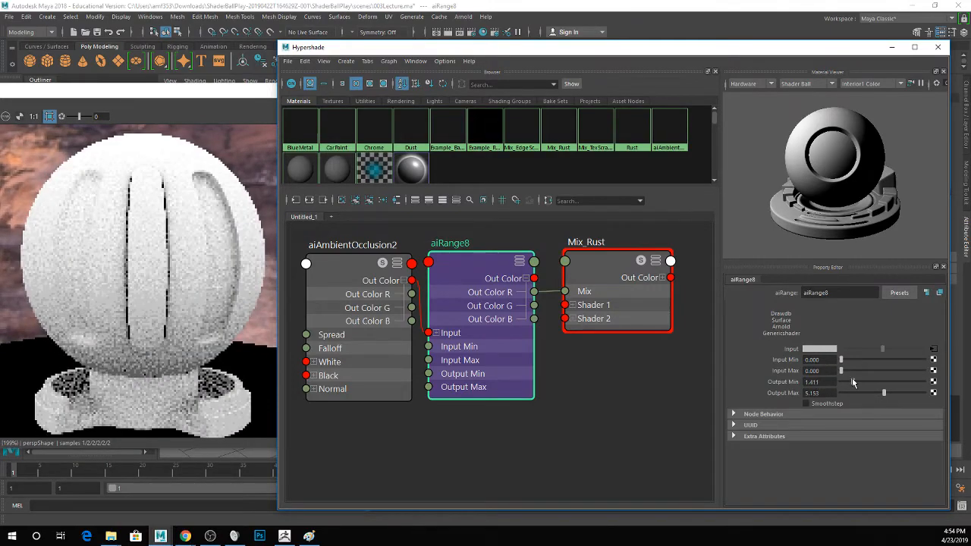
{"action": "mouse_move", "coordinate": [880, 395]}
{"action": "left_mouse_down"}
{"action": "mouse_move", "coordinate": [835, 396]}
{"action": "mouse_move", "coordinate": [874, 395]}
{"action": "left_mouse_up"}
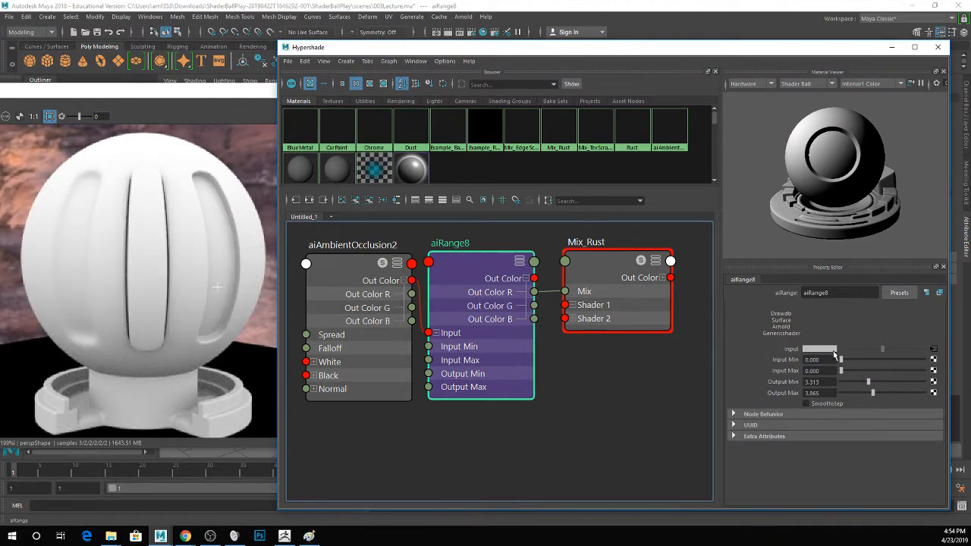
{"action": "left_click_drag", "start_coordinate": [841, 371], "coordinate": [848, 393]}
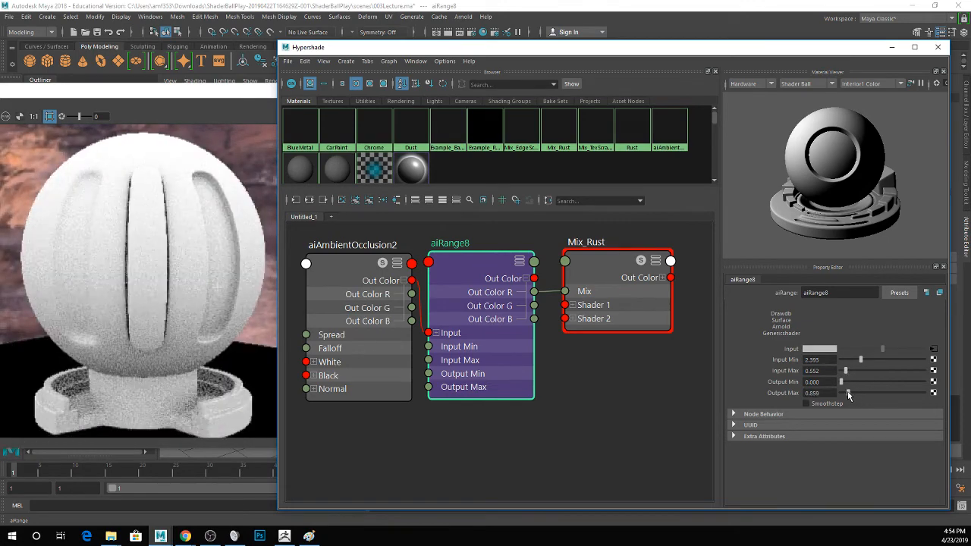
{"action": "left_click_drag", "start_coordinate": [858, 359], "coordinate": [838, 359]}
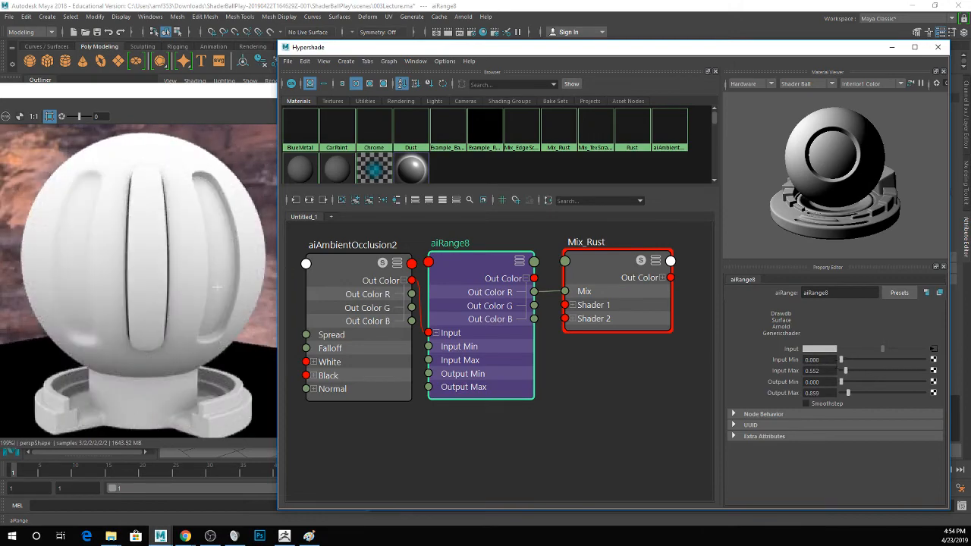
- Move the Hypershade window clear of the render view and compare the renders of Mix_Rust and the aiRange node
{"action": "left_click_drag", "start_coordinate": [546, 47], "coordinate": [615, 58]}
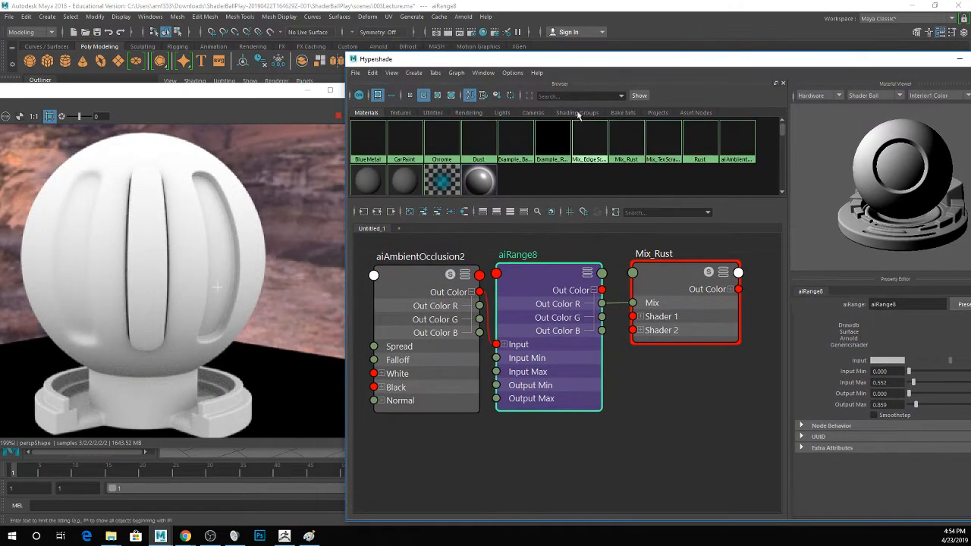
{"action": "left_click", "coordinate": [658, 289]}
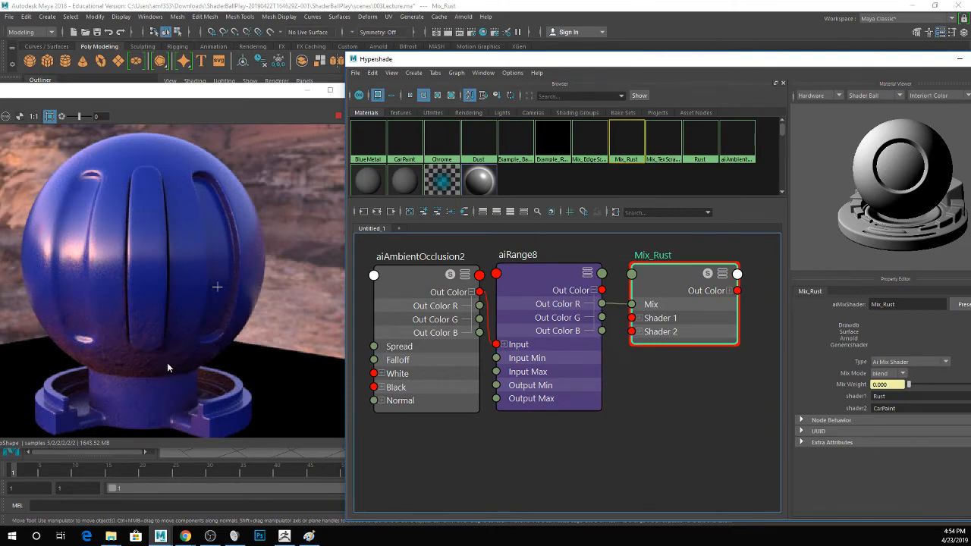
{"action": "left_click", "coordinate": [501, 280]}
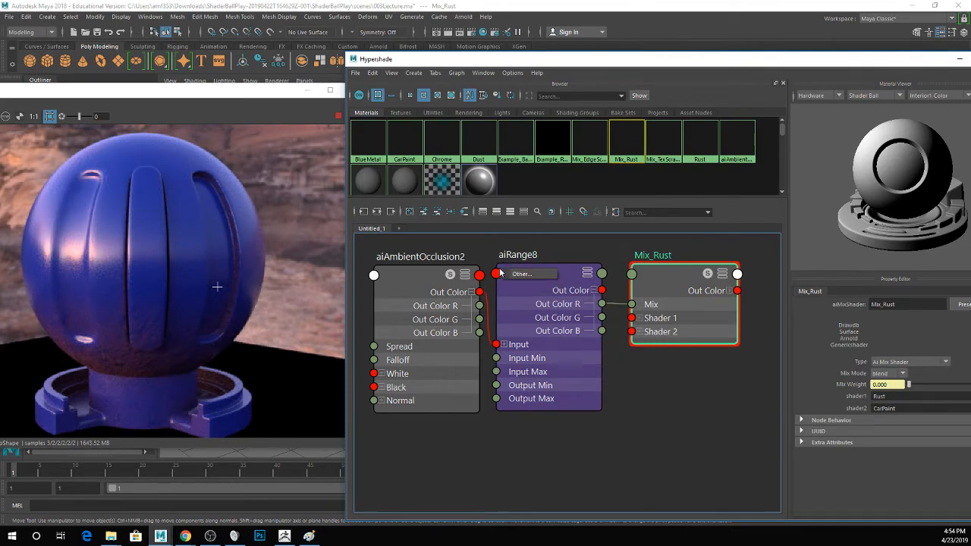
{"action": "left_click", "coordinate": [531, 274]}
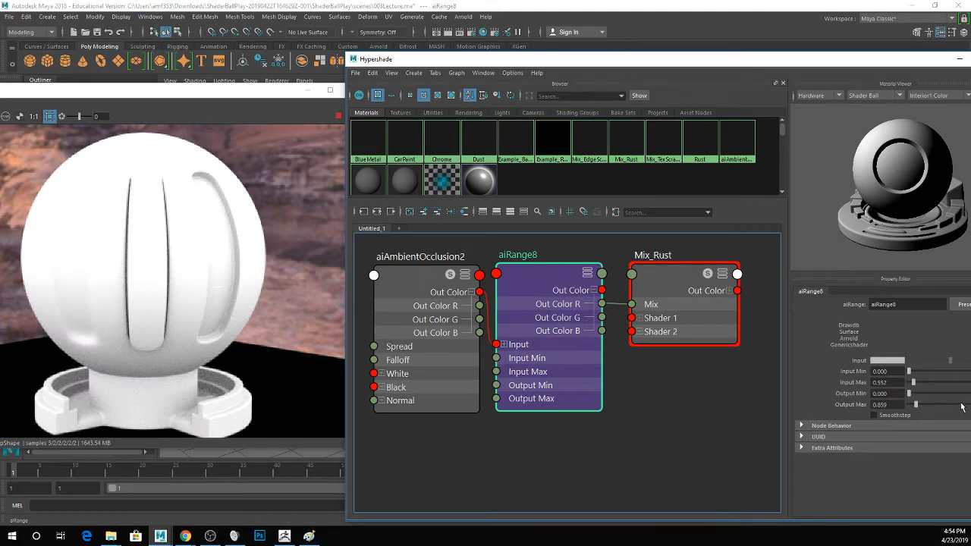
- Try Input Min 0.368, Input Max 1.779 and Output Max 2.454 on the aiRange node and preview Mix_Rust
{"action": "left_click_drag", "start_coordinate": [919, 402], "coordinate": [933, 403]}
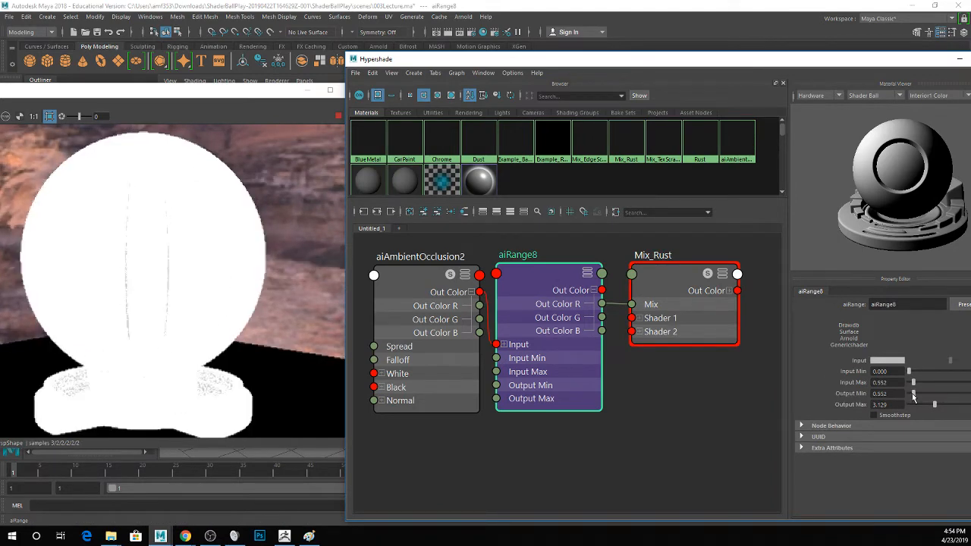
{"action": "left_click_drag", "start_coordinate": [936, 404], "coordinate": [911, 371]}
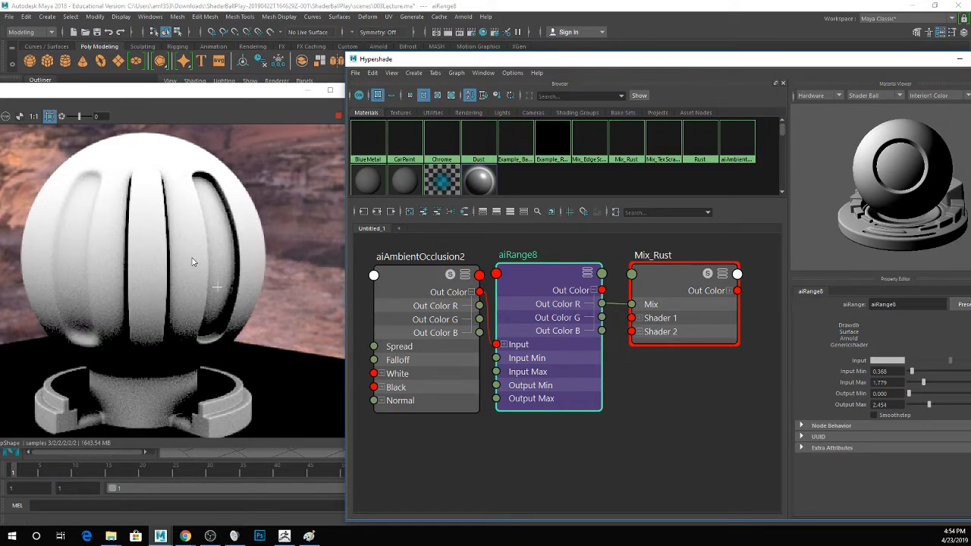
{"action": "left_click", "coordinate": [682, 303]}
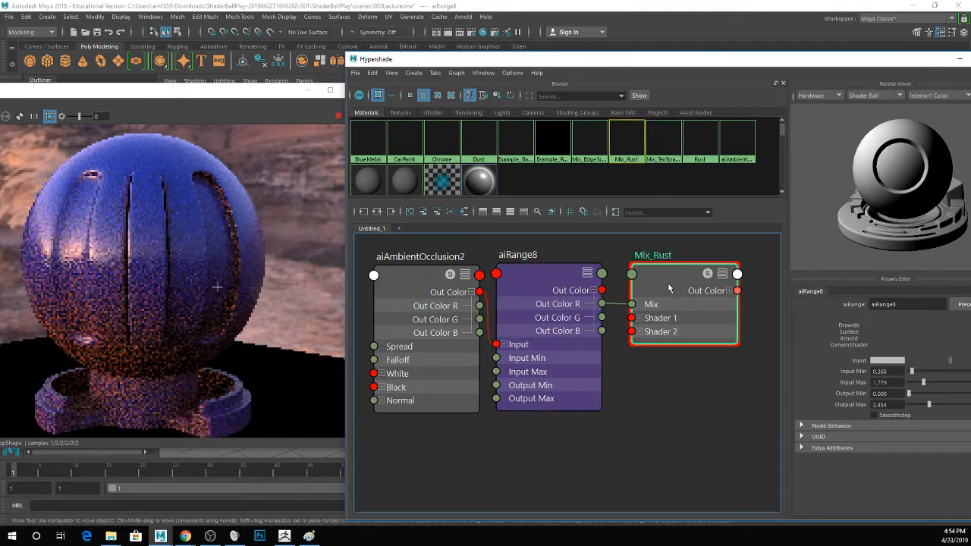
- Try an Input Min of 0.245 on the aiRange node and check the blend in the Mix_Rust render
{"action": "left_click", "coordinate": [581, 295]}
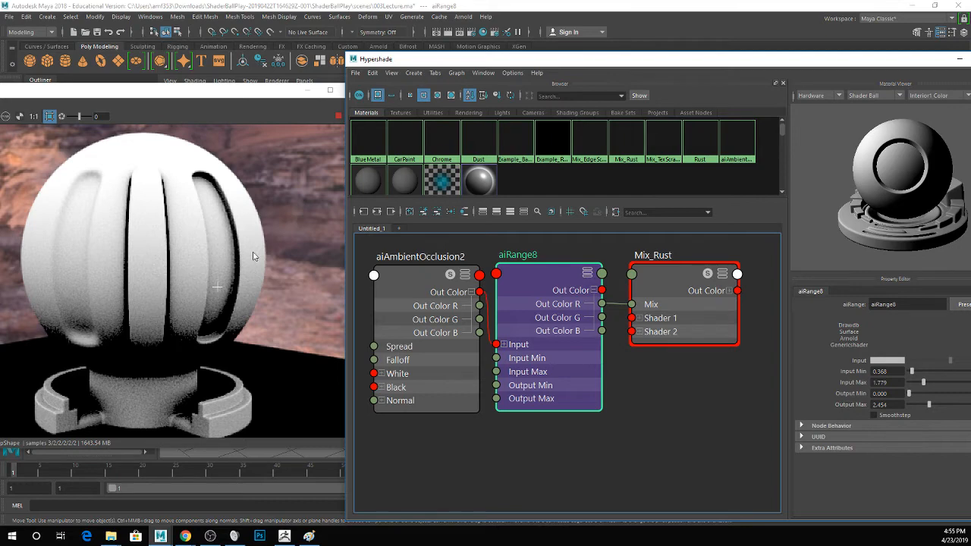
{"action": "left_click", "coordinate": [909, 372]}
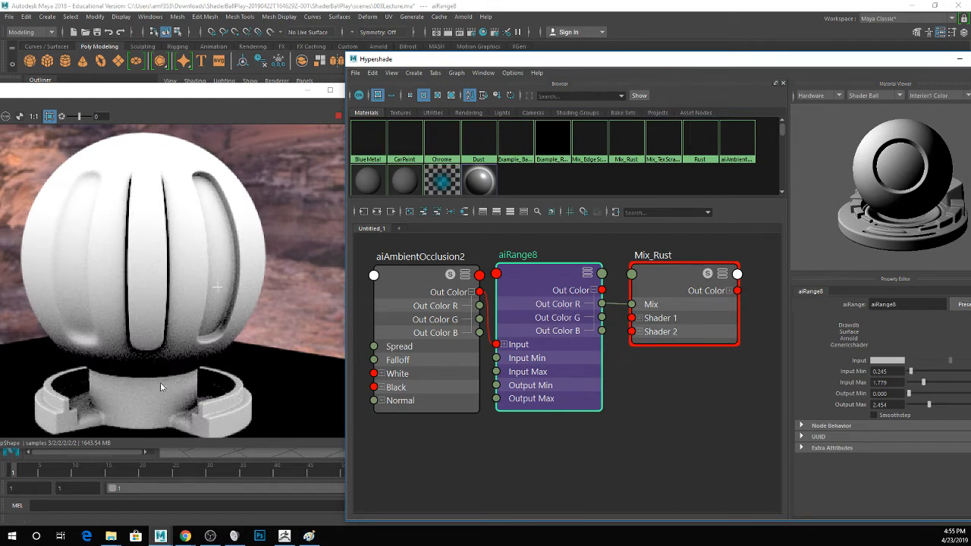
{"action": "left_click", "coordinate": [662, 269]}
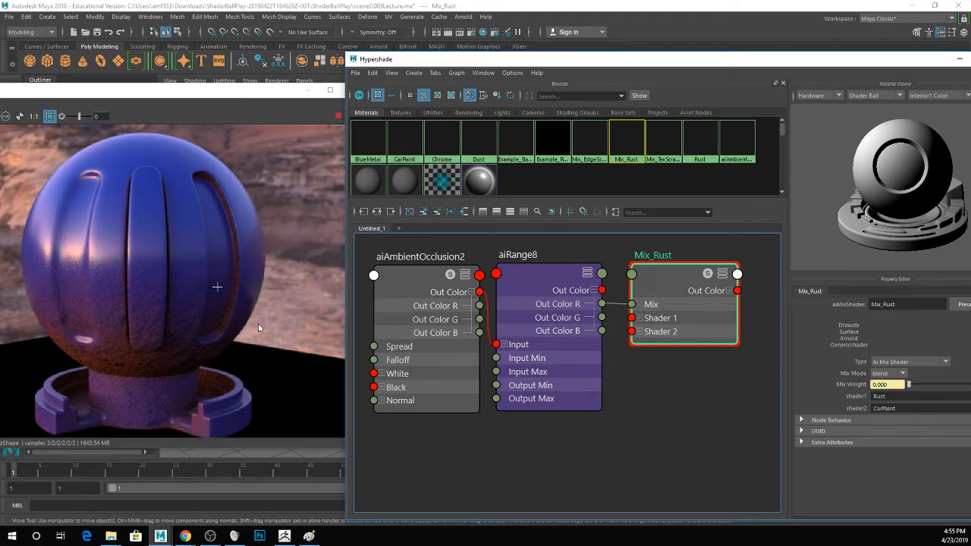
- Set the aiRange node to Input Min 0.184, Input Max 1.104 and Output Max 6.258, and preview Mix_Rust
{"action": "left_click", "coordinate": [561, 279]}
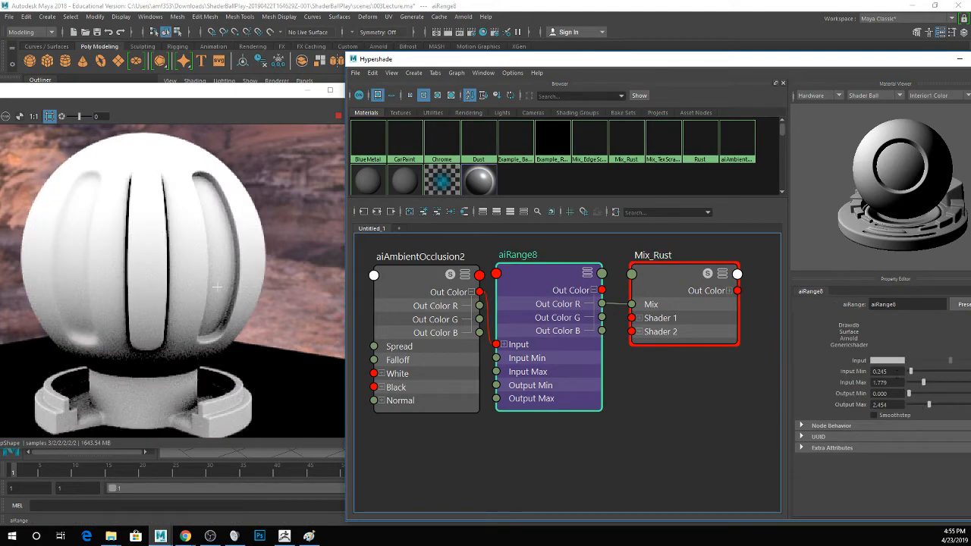
{"action": "left_click_drag", "start_coordinate": [923, 384], "coordinate": [960, 409]}
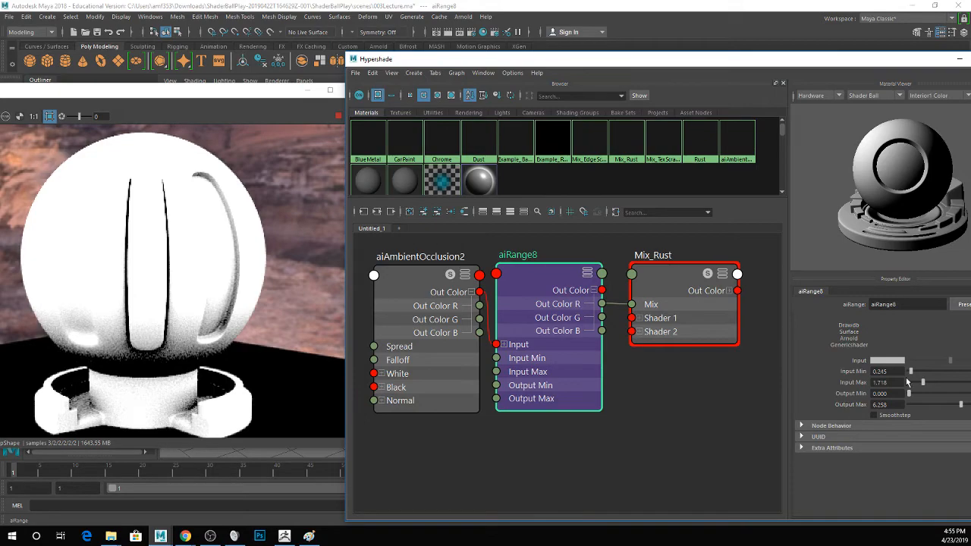
{"action": "mouse_move", "coordinate": [911, 370]}
{"action": "left_mouse_down"}
{"action": "mouse_move", "coordinate": [921, 385]}
{"action": "mouse_move", "coordinate": [909, 371]}
{"action": "left_mouse_up"}
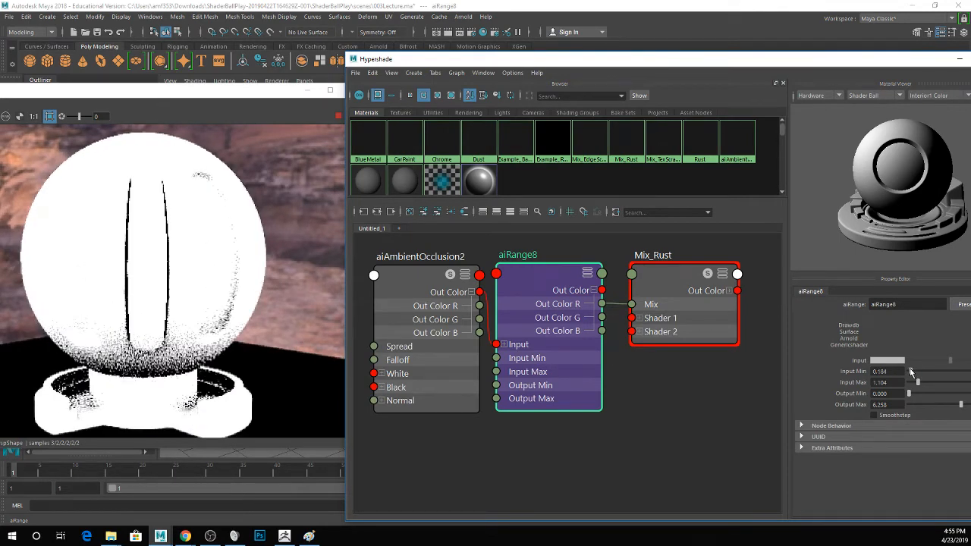
{"action": "left_click", "coordinate": [650, 277]}
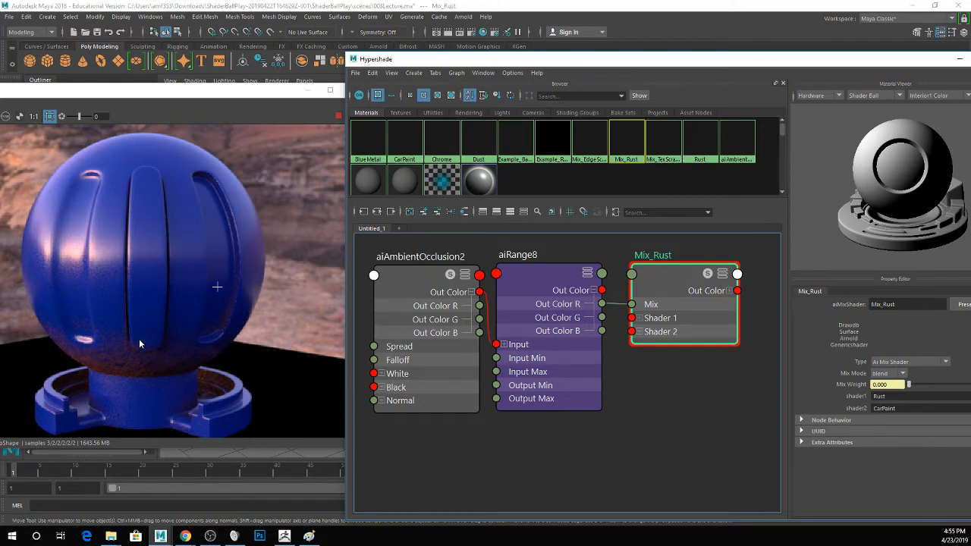
{"action": "left_click", "coordinate": [458, 276]}
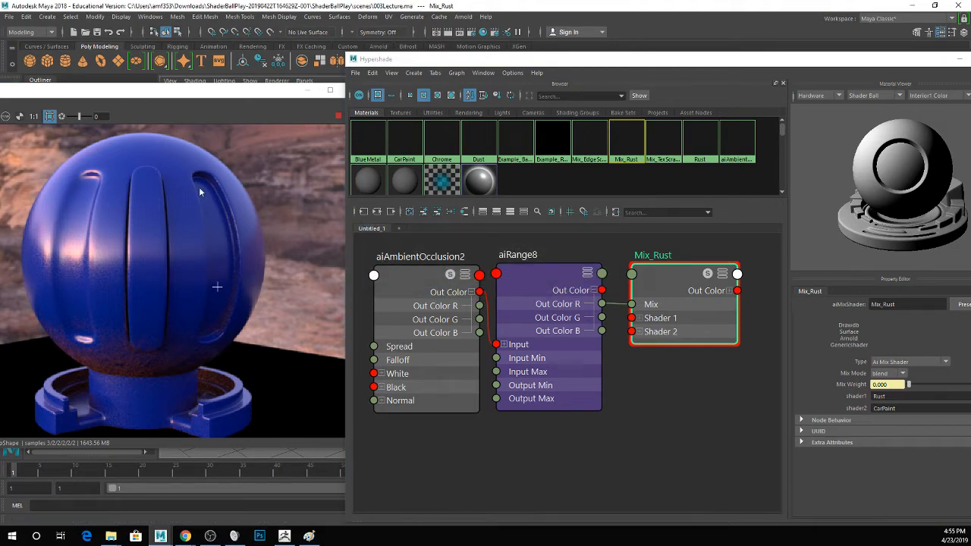
{"action": "left_click", "coordinate": [658, 393]}
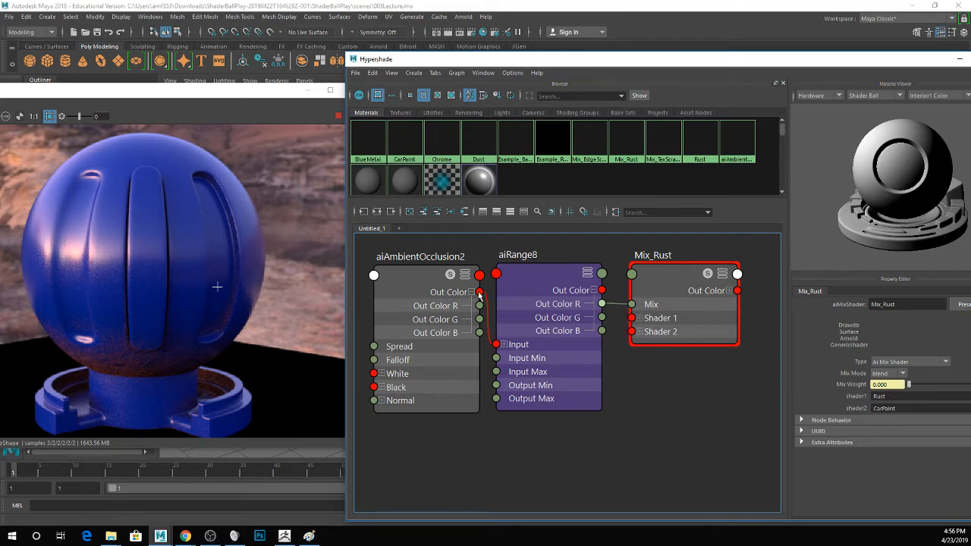
- Clear the node graph, create an aiMixShader and delete its shading group
{"action": "left_click", "coordinate": [408, 212]}
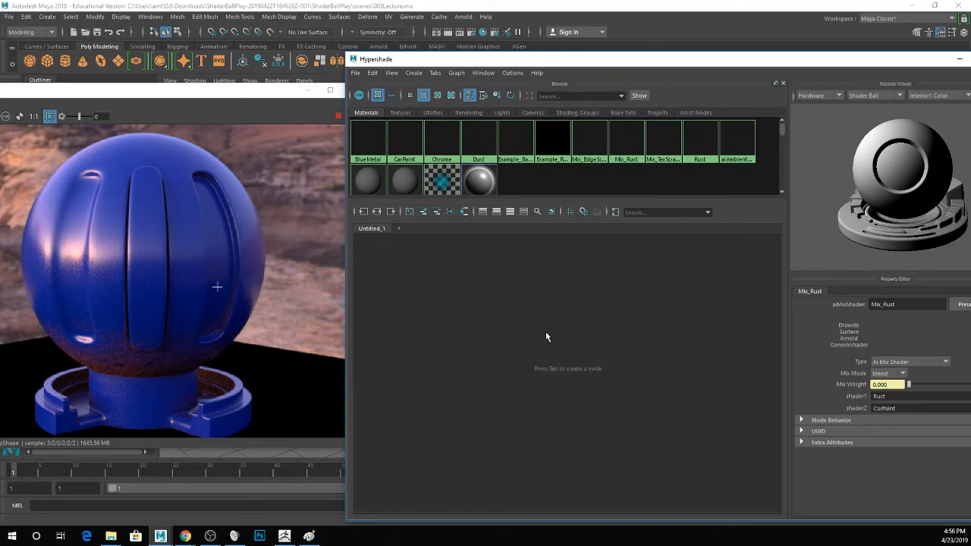
{"action": "key", "text": "Tab"}
{"action": "type", "text": "mix"}
{"action": "key", "text": "Down"}
{"action": "key", "text": "Return"}
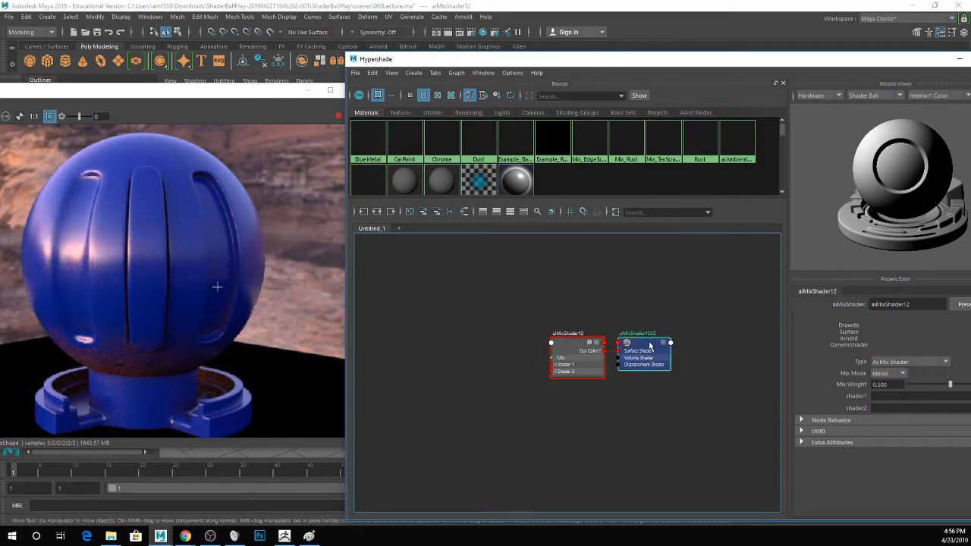
{"action": "left_click", "coordinate": [649, 346]}
{"action": "key", "text": "Delete"}
{"action": "left_click_drag", "start_coordinate": [575, 343], "coordinate": [647, 310]}
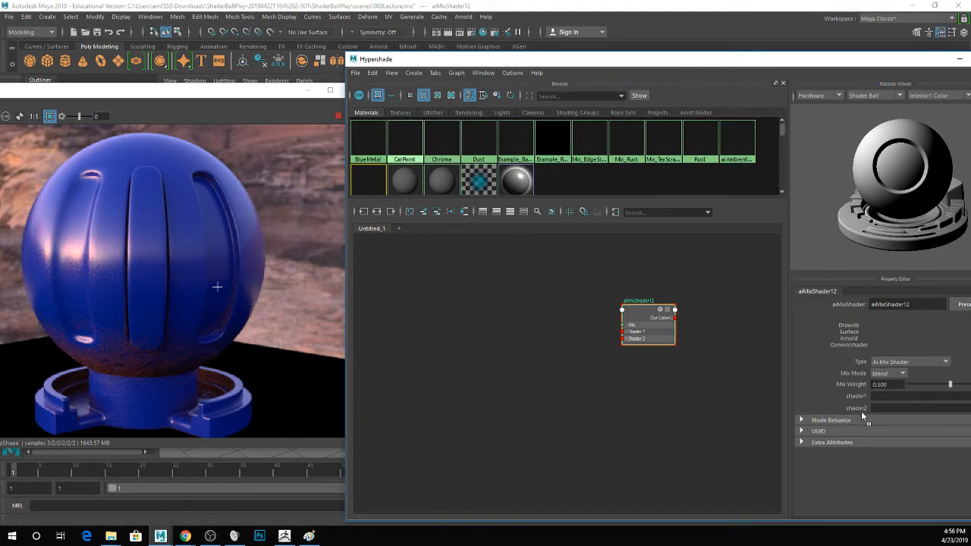
- Assign CarPaint to shader2 and Dust to shader1 of the new mix shader
{"action": "middle_click_drag", "start_coordinate": [860, 411], "coordinate": [858, 404]}
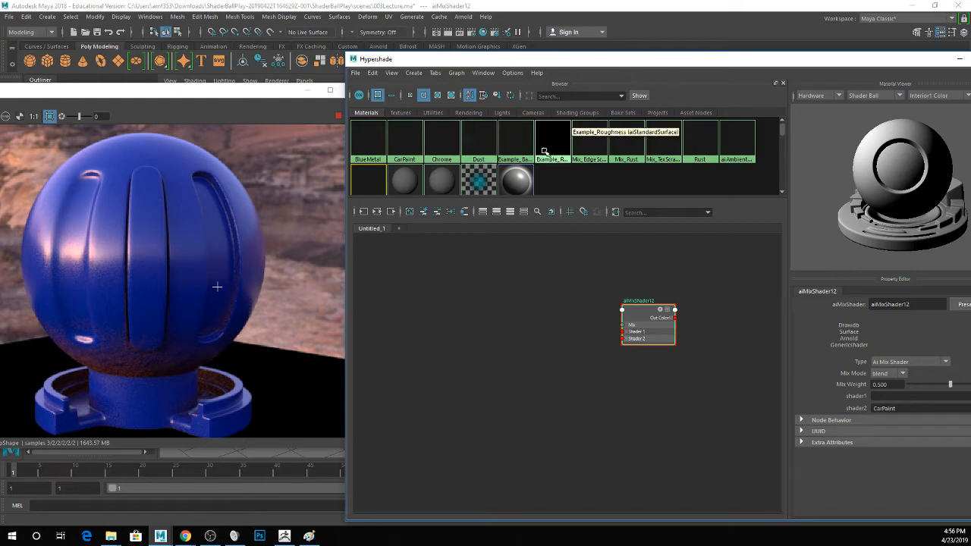
{"action": "middle_click_drag", "start_coordinate": [488, 152], "coordinate": [857, 403]}
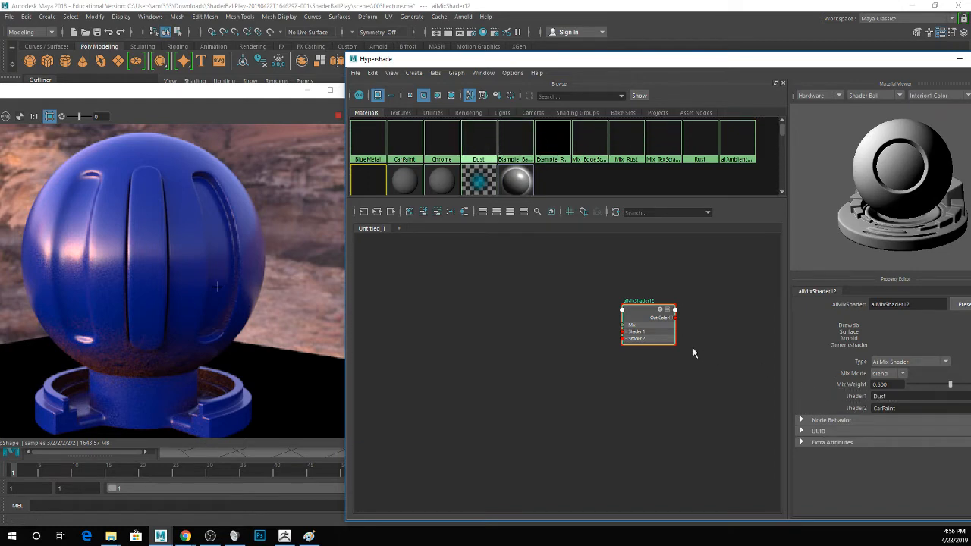
{"action": "left_click", "coordinate": [461, 315]}
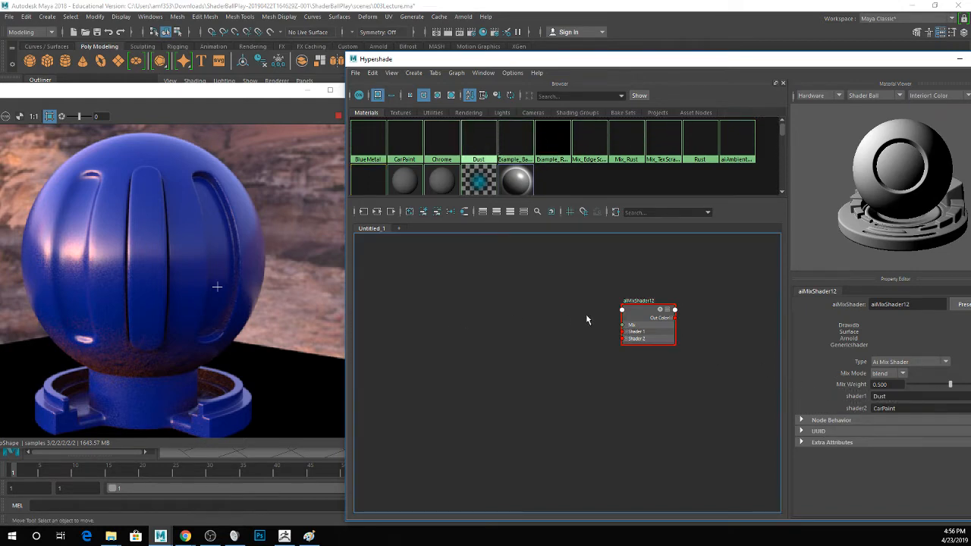
- Rename the new mix shader to Mix_Dust
{"action": "double_click", "coordinate": [913, 304]}
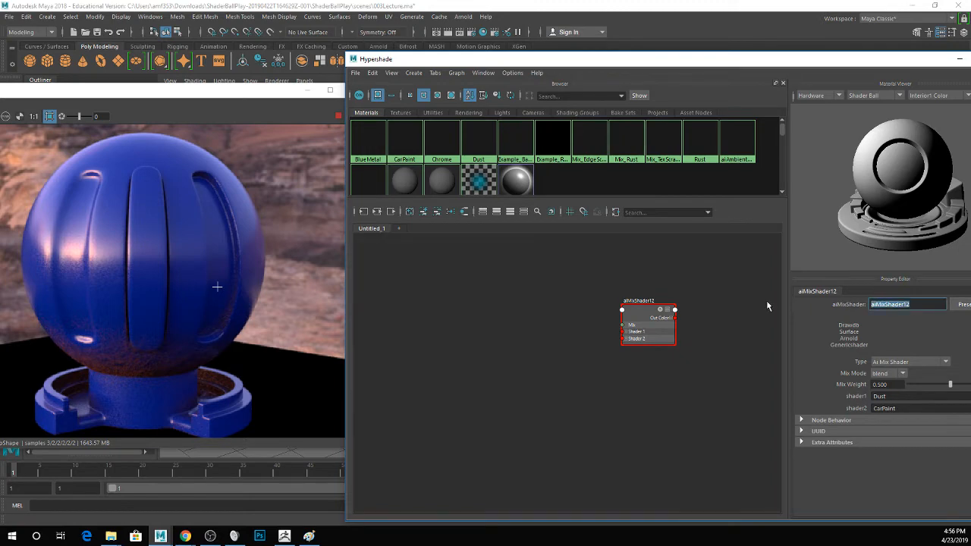
{"action": "type", "text": "Mix_Dust"}
{"action": "key", "text": "Return"}
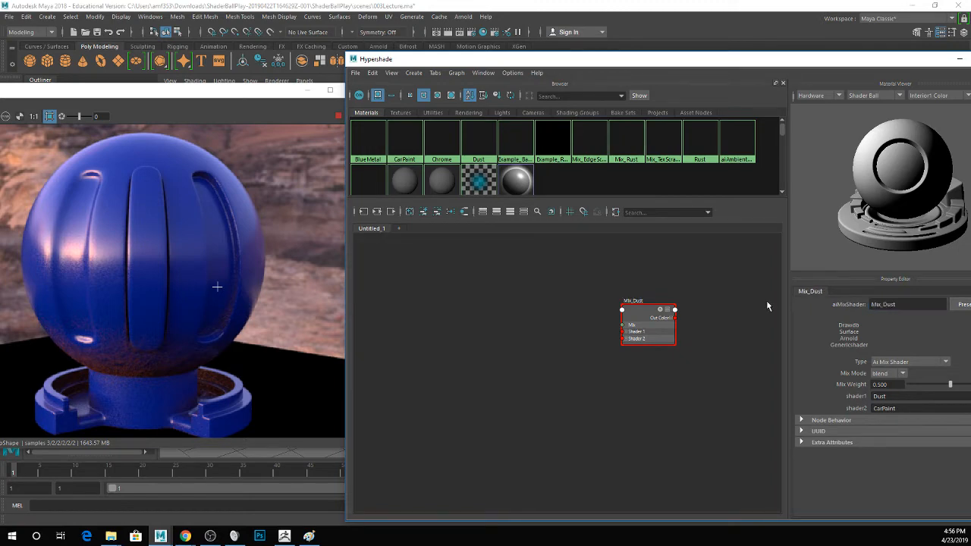
- Create an aiUtility node beside Mix_Dust, delete its shading group and expand its Out Color into separate channels
{"action": "key", "text": "Tab"}
{"action": "type", "text": "aiut"}
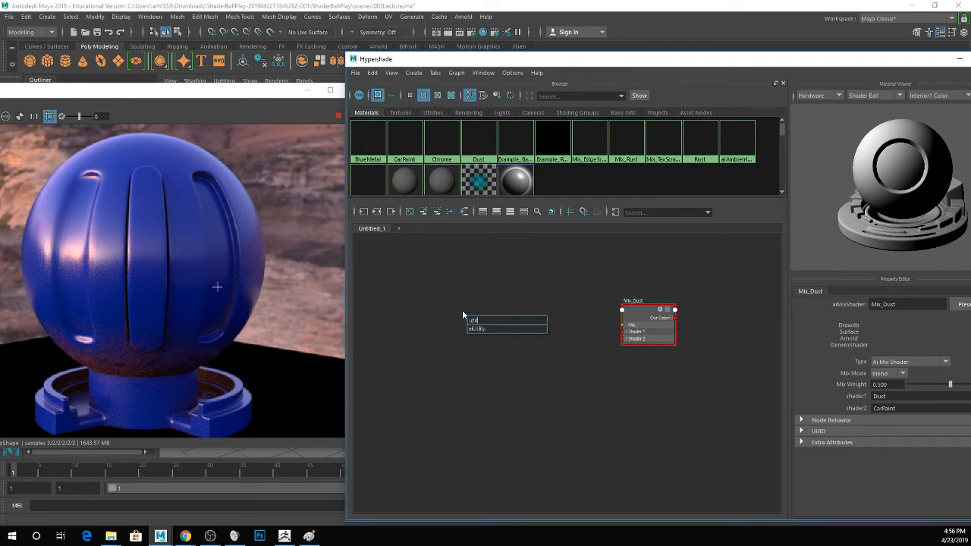
{"action": "key", "text": "Down"}
{"action": "key", "text": "Return"}
{"action": "left_click", "coordinate": [537, 316]}
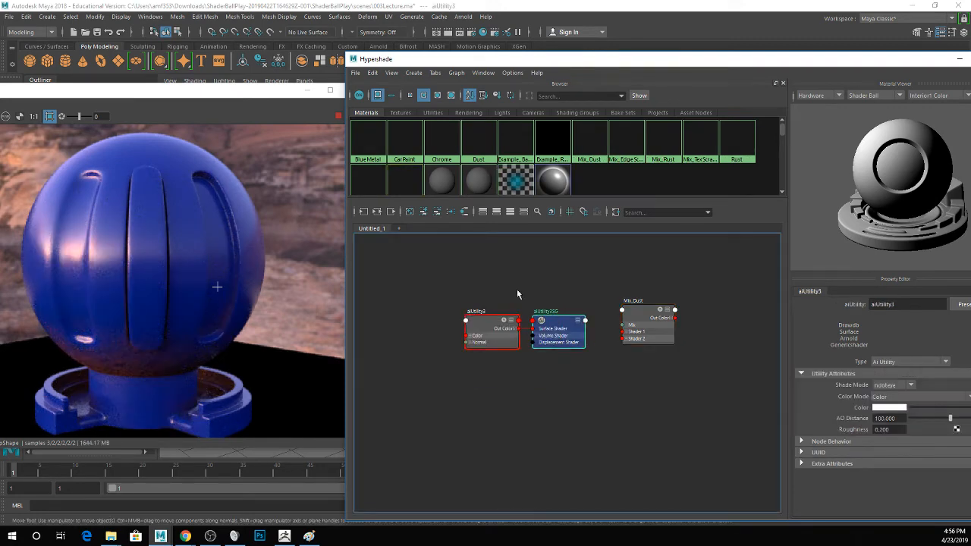
{"action": "left_click", "coordinate": [436, 213]}
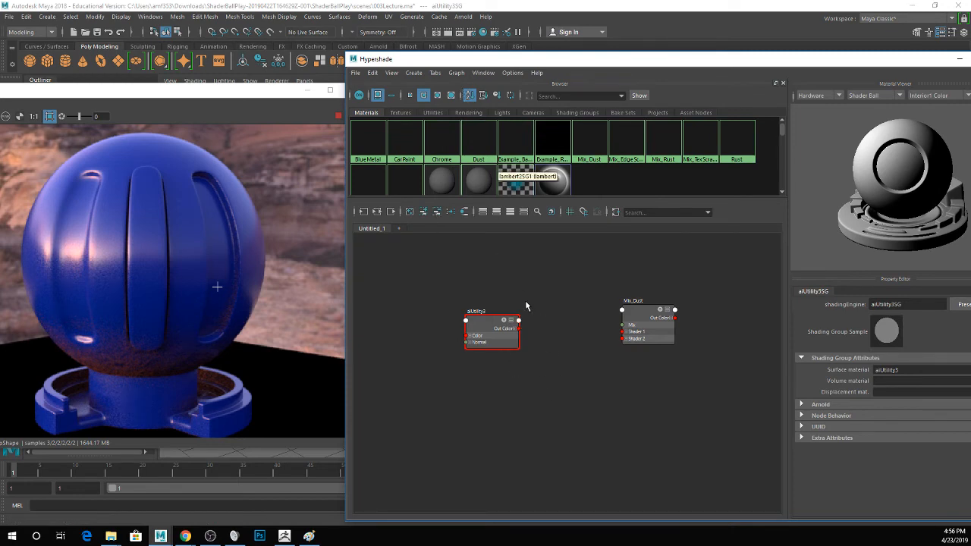
{"action": "left_click", "coordinate": [515, 330]}
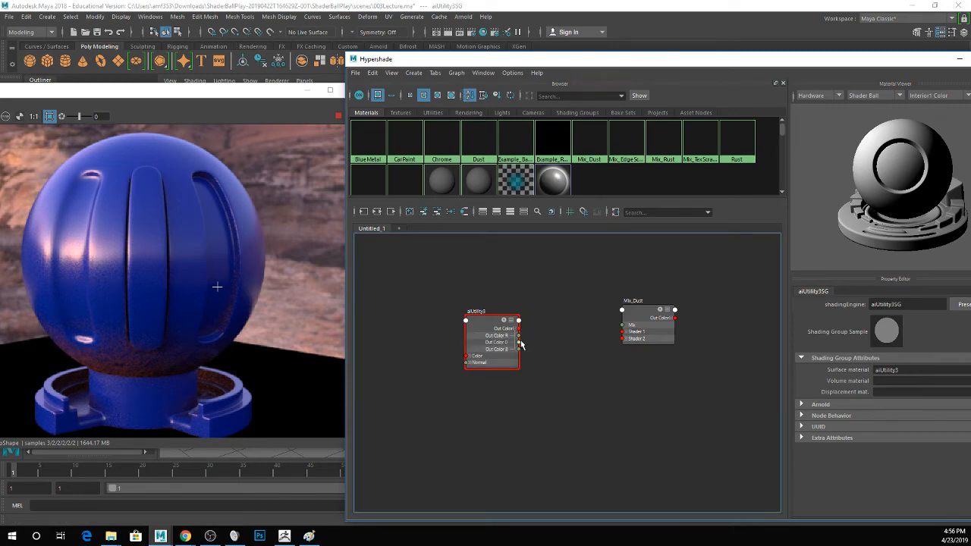
- Create a surfaceShader node below the utility and Mix_Dust nodes in the graph
{"action": "left_click_drag", "start_coordinate": [604, 62], "coordinate": [509, 49]}
{"action": "key", "text": "Tab"}
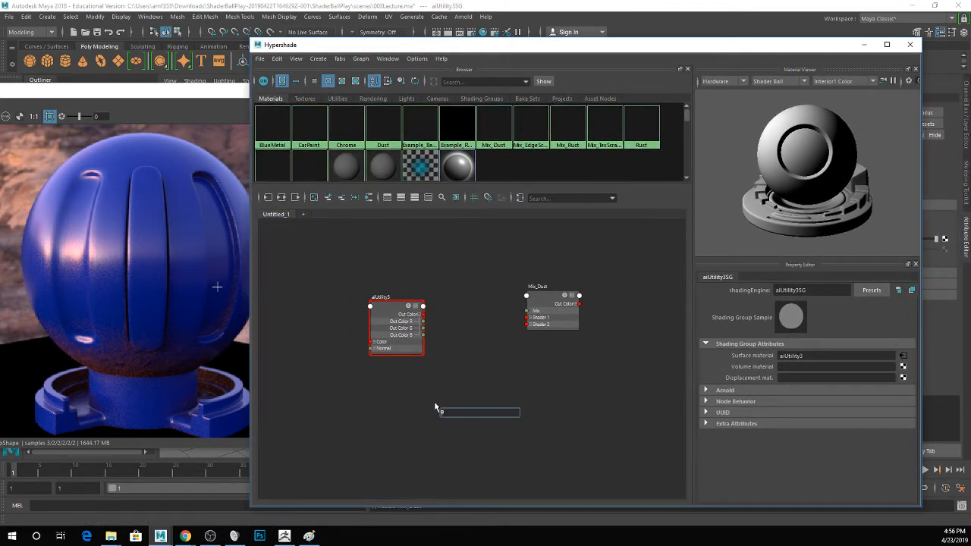
{"action": "type", "text": "sut"}
{"action": "key", "text": "BackSpace"}
{"action": "type", "text": "rf"}
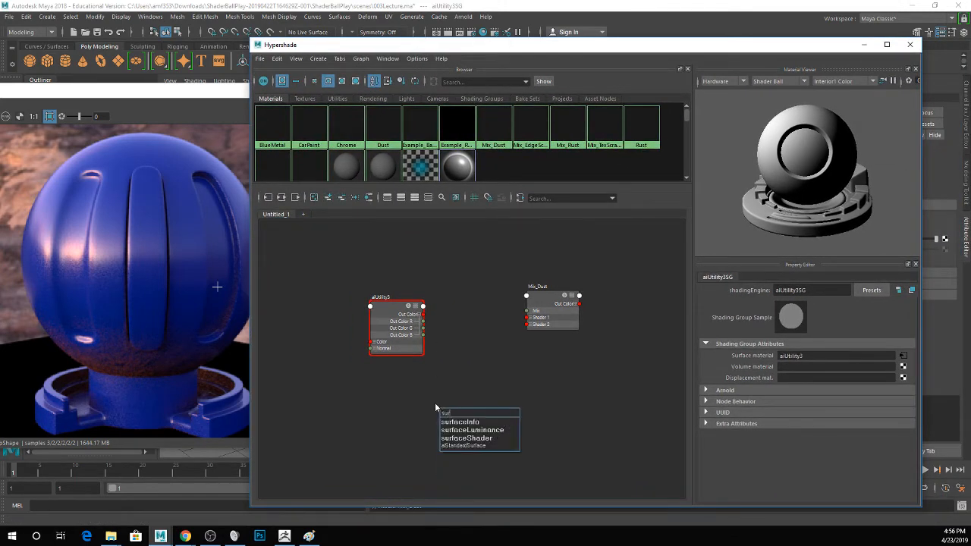
{"action": "key", "text": "Down"}
{"action": "key", "text": "Down"}
{"action": "key", "text": "Down"}
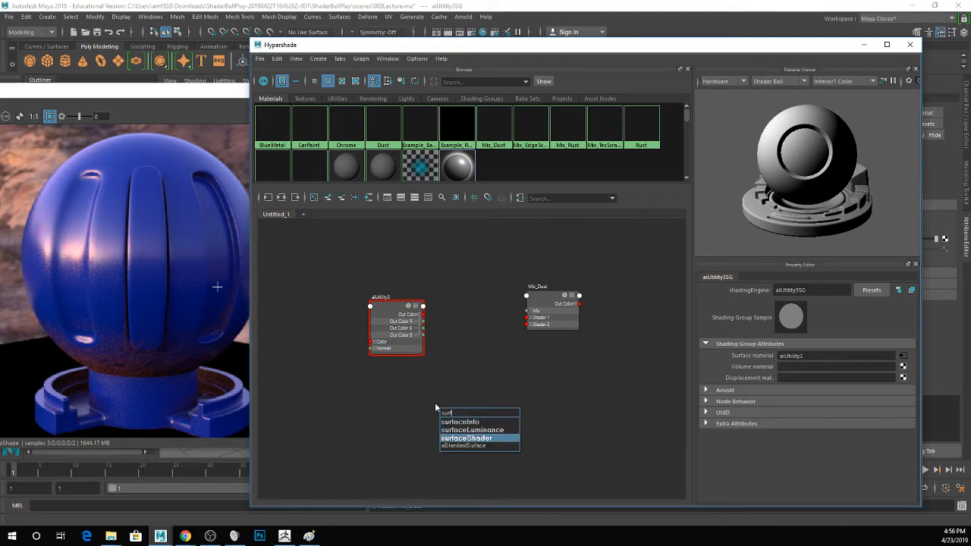
{"action": "key", "text": "Return"}
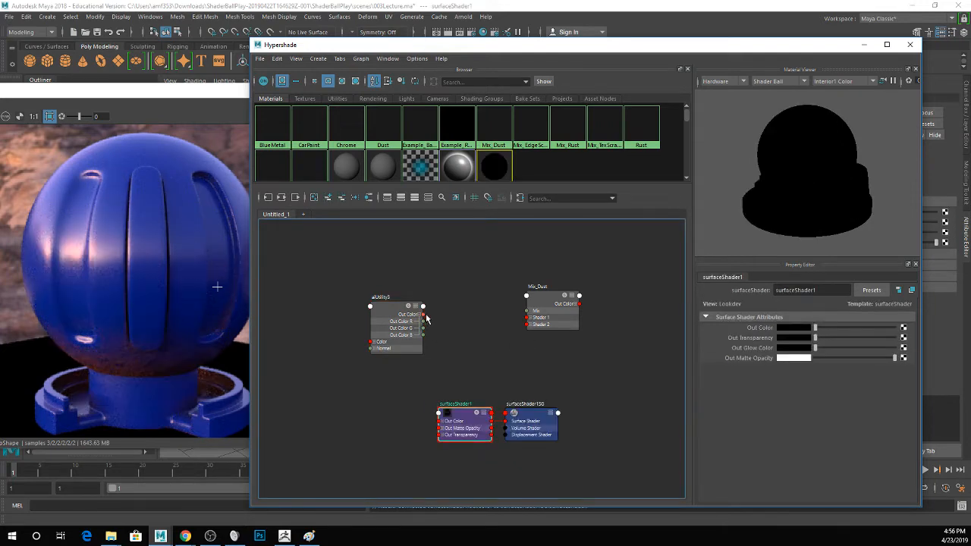
- Connect the utility's Out Color to the surface shader's Out Color and assign the surface shader to the shader ball
{"action": "left_click_drag", "start_coordinate": [422, 314], "coordinate": [440, 421]}
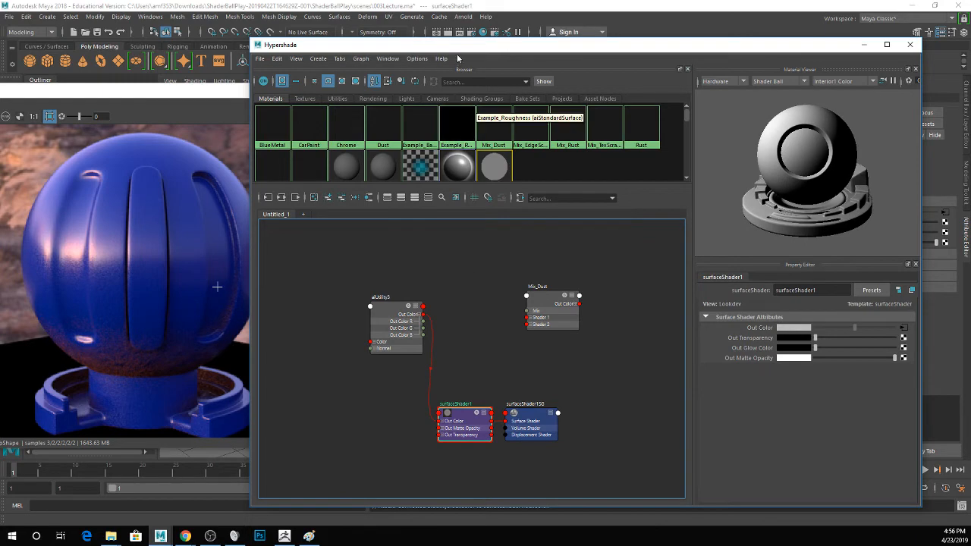
{"action": "left_click_drag", "start_coordinate": [457, 48], "coordinate": [775, 72]}
{"action": "middle_click_drag", "start_coordinate": [734, 426], "coordinate": [446, 258]}
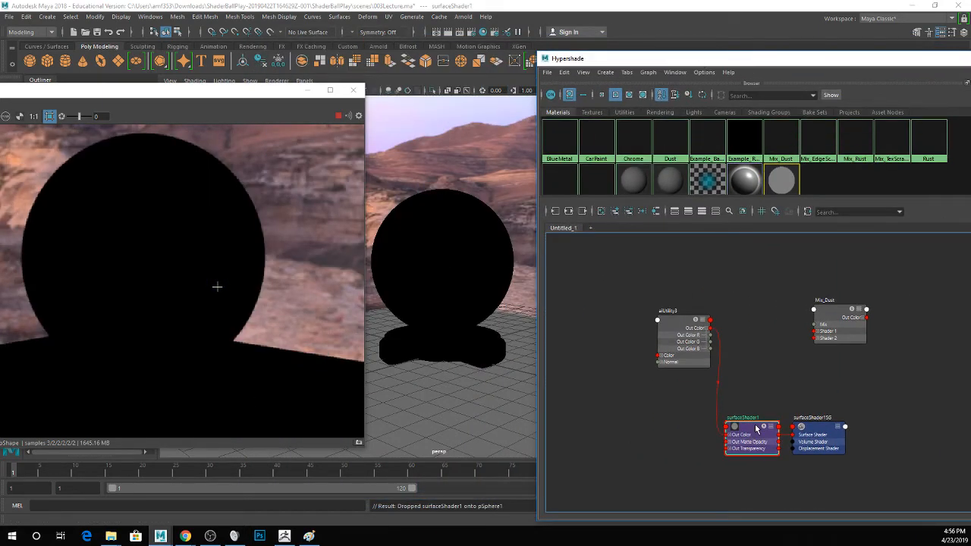
- Set the utility node's Shade Mode to flat and its Color Mode to Normal
{"action": "left_click", "coordinate": [682, 317]}
{"action": "left_click_drag", "start_coordinate": [741, 61], "coordinate": [469, 52]}
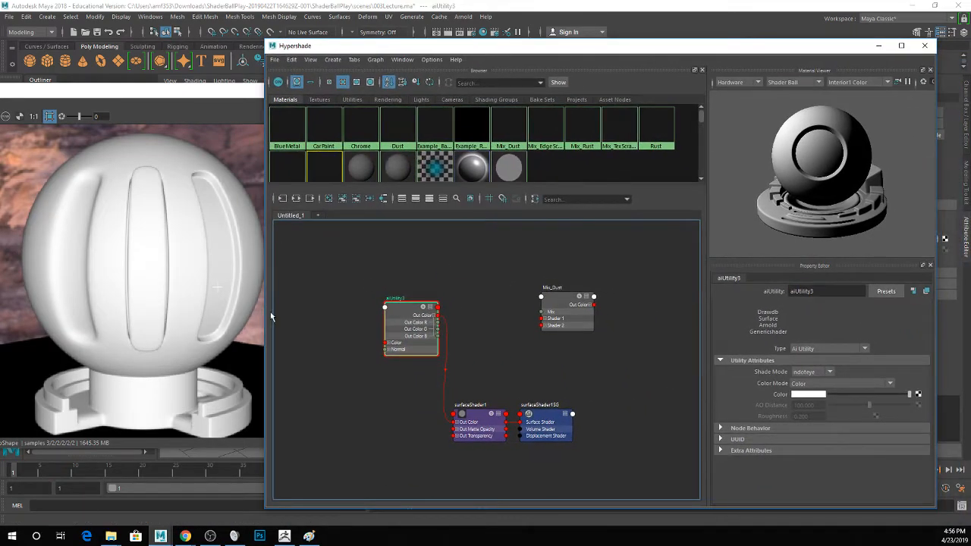
{"action": "left_click", "coordinate": [804, 372]}
{"action": "left_click", "coordinate": [809, 406]}
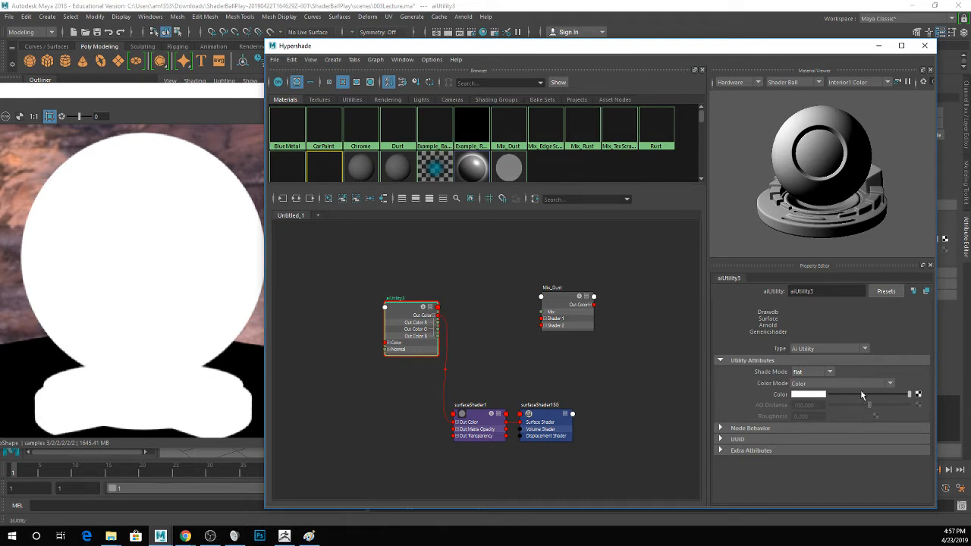
{"action": "left_click", "coordinate": [842, 384]}
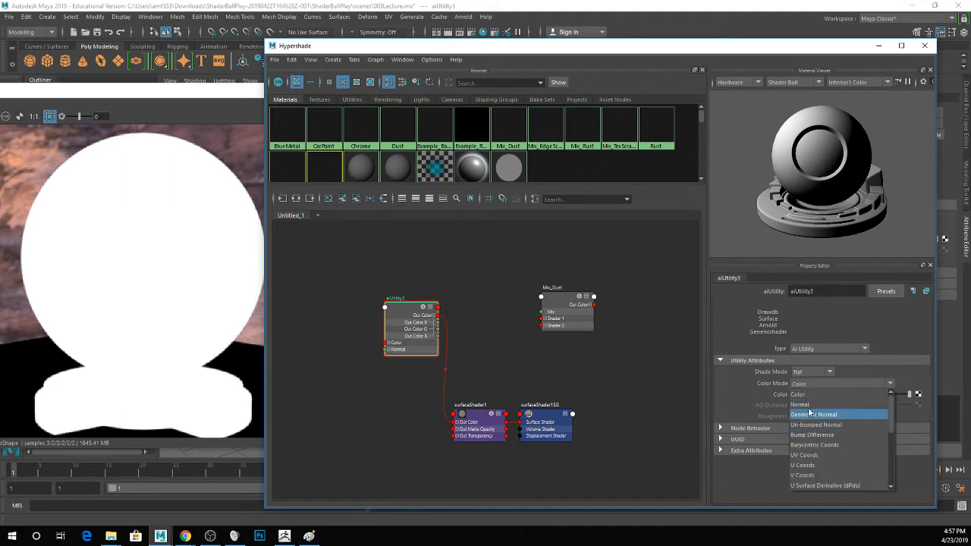
{"action": "left_click", "coordinate": [833, 404]}
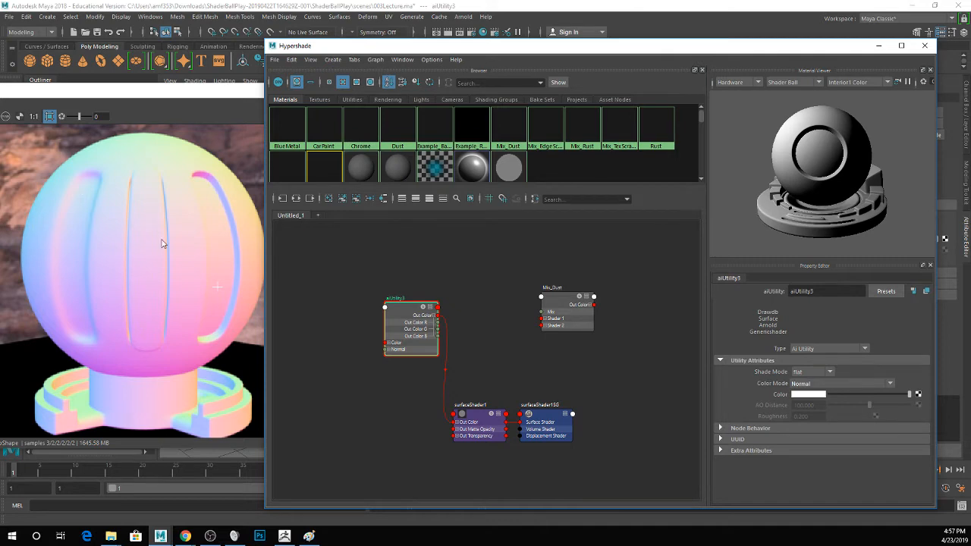
- Save the scene and reposition the render view so the whole shader ball is visible
{"action": "key", "text": "ctrl+s"}
{"action": "key", "text": "Return"}
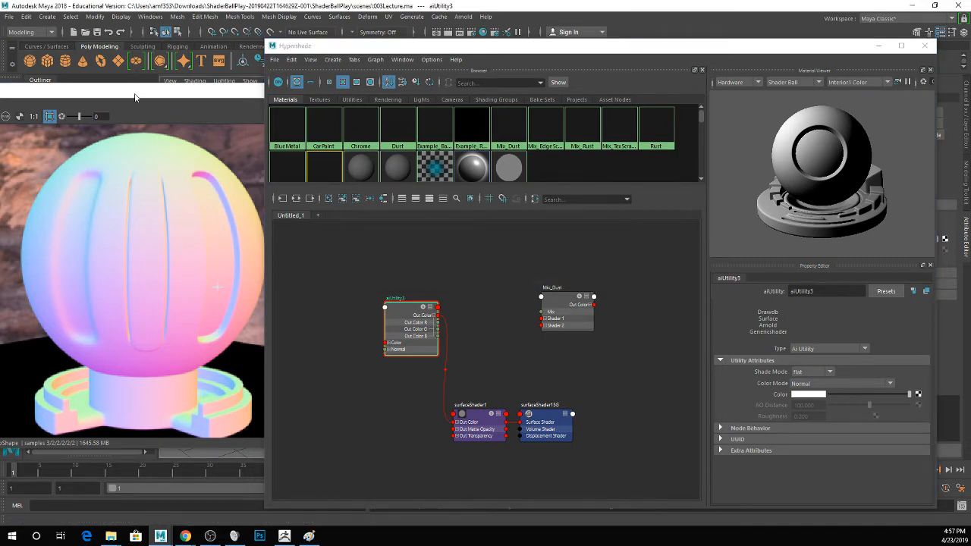
{"action": "left_click_drag", "start_coordinate": [135, 94], "coordinate": [170, 59]}
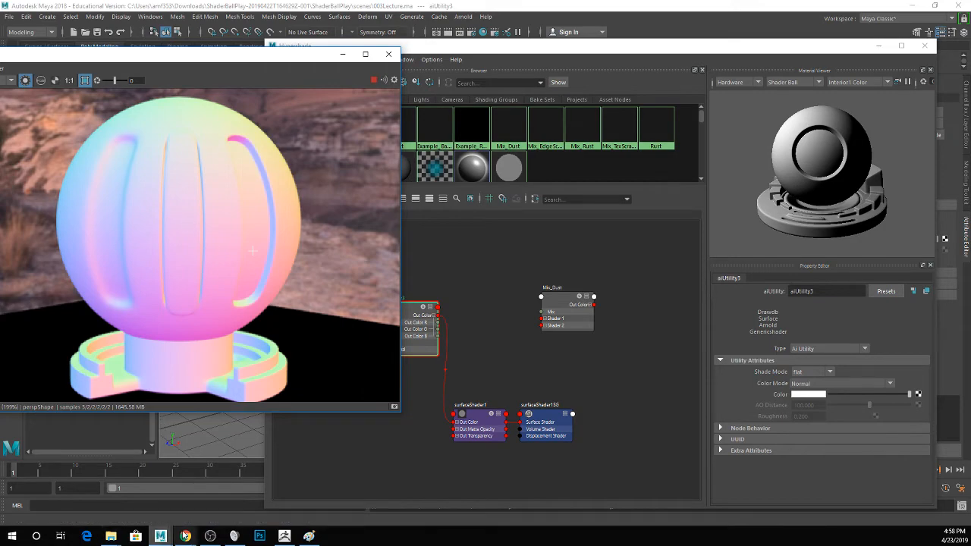
- Switch to Chrome and run a Google image search for "normal map"
{"action": "mouse_move", "coordinate": [186, 536]}
{"action": "left_click", "coordinate": [228, 466]}
{"action": "left_click", "coordinate": [162, 27]}
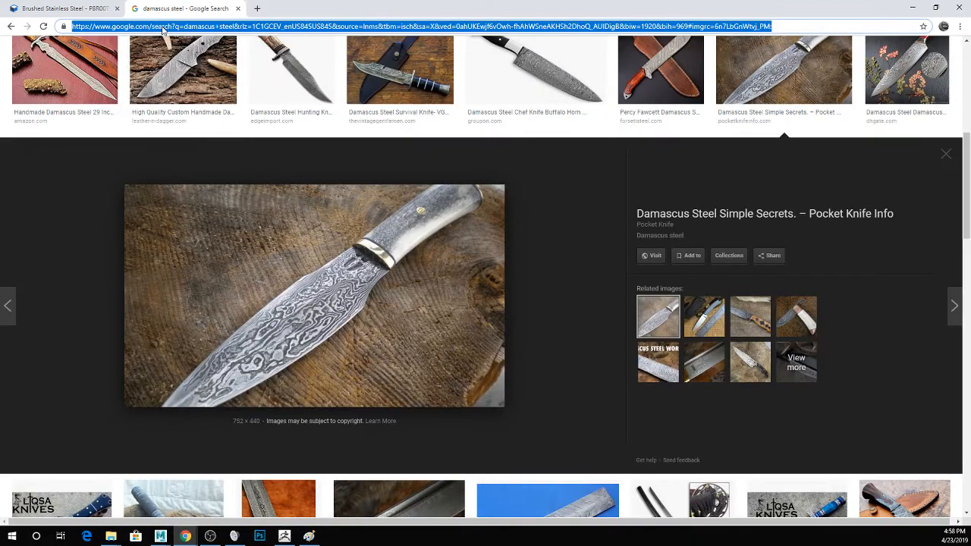
{"action": "type", "text": "normal mapp"}
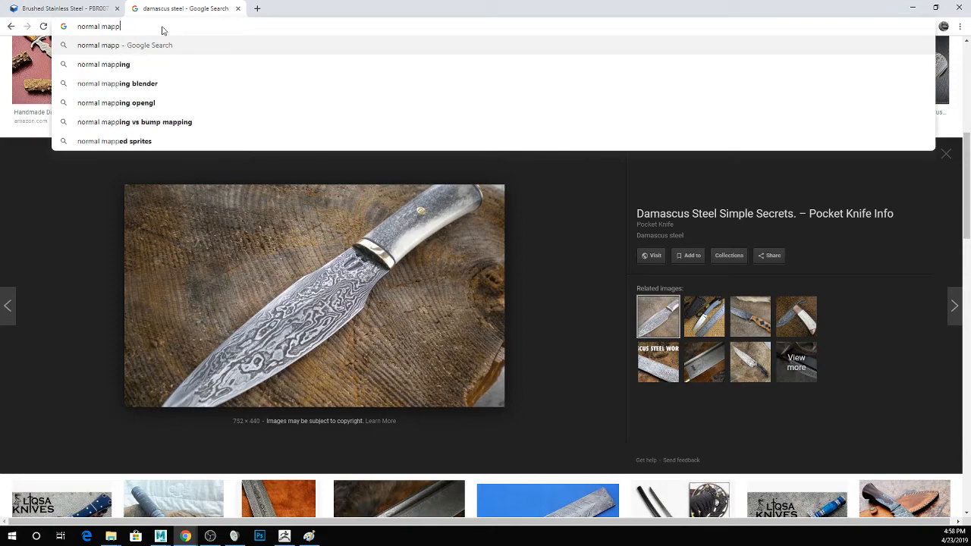
{"action": "key", "text": "BackSpace"}
{"action": "key", "text": "Return"}
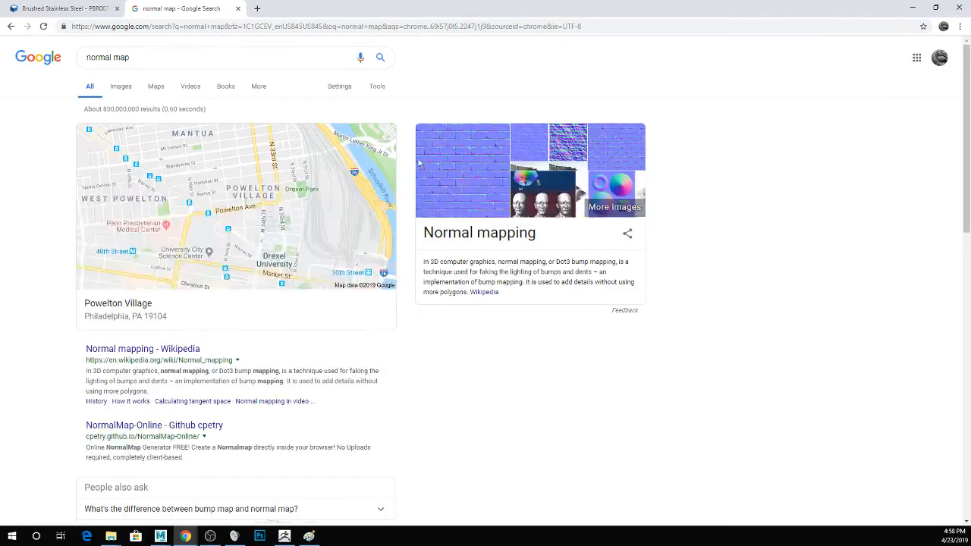
{"action": "left_click", "coordinate": [121, 87]}
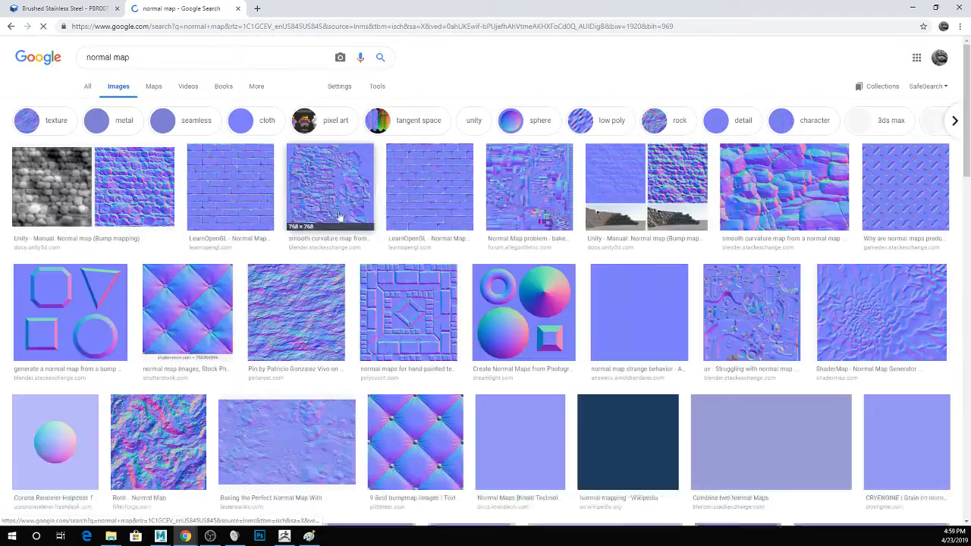
- Examine the quilted, mechanical-parts and flower normal map examples, and return to Maya
{"action": "left_click", "coordinate": [224, 306]}
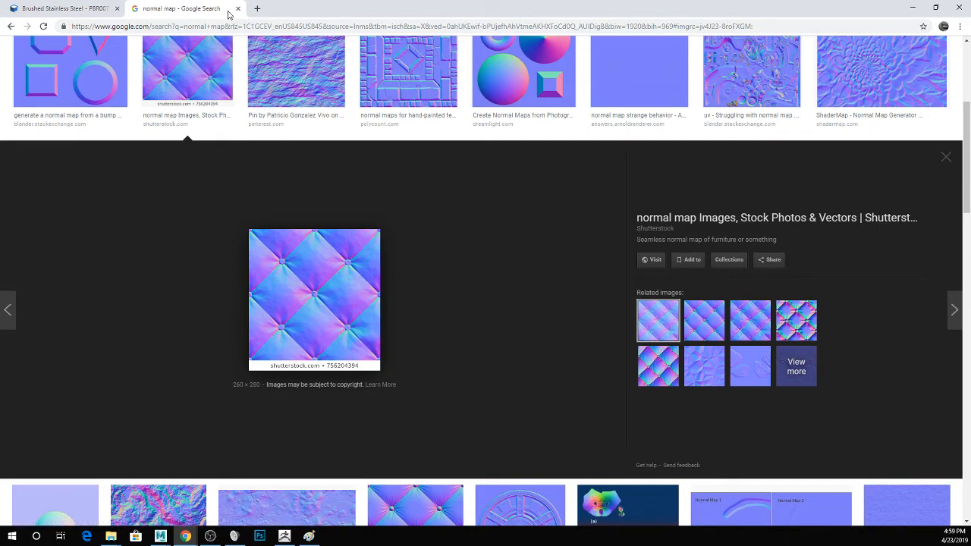
{"action": "left_click", "coordinate": [774, 62]}
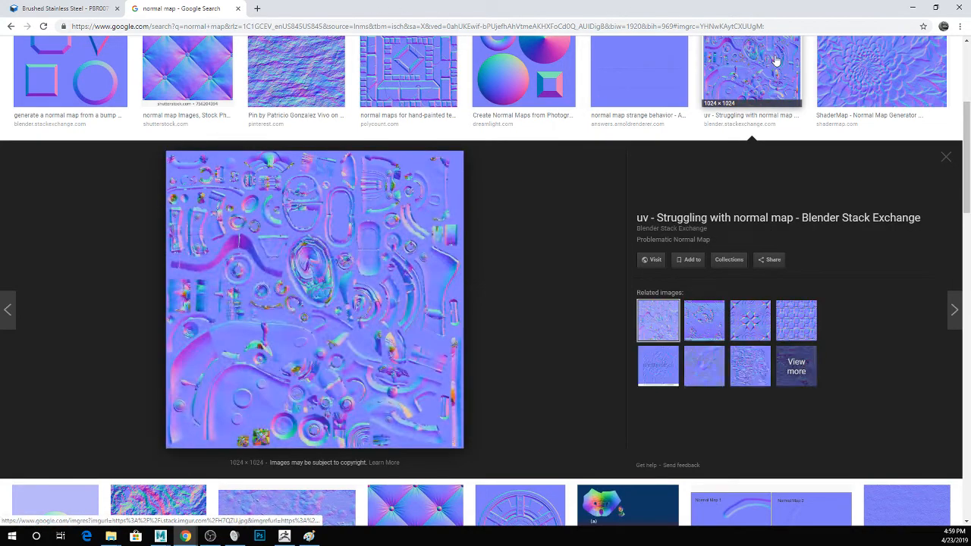
{"action": "left_click", "coordinate": [871, 67]}
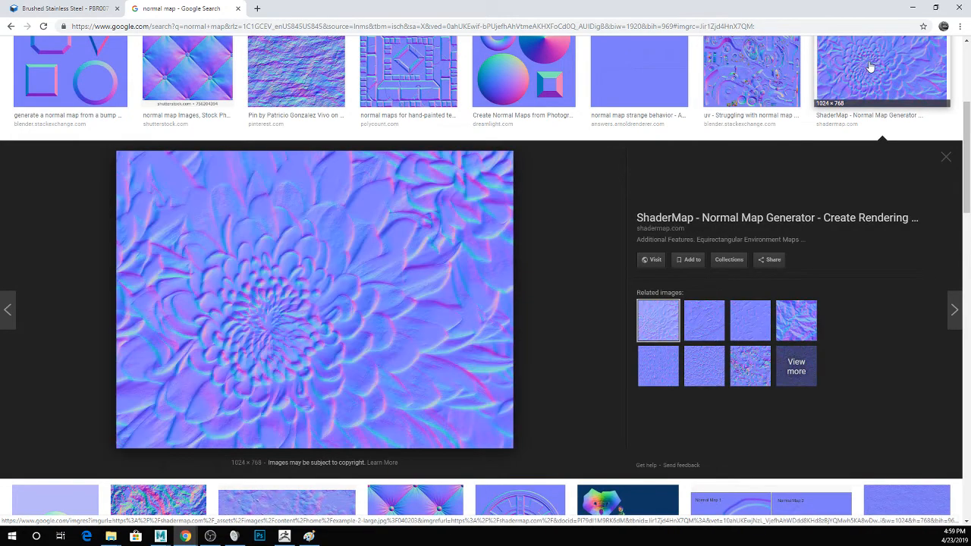
{"action": "left_click", "coordinate": [910, 6]}
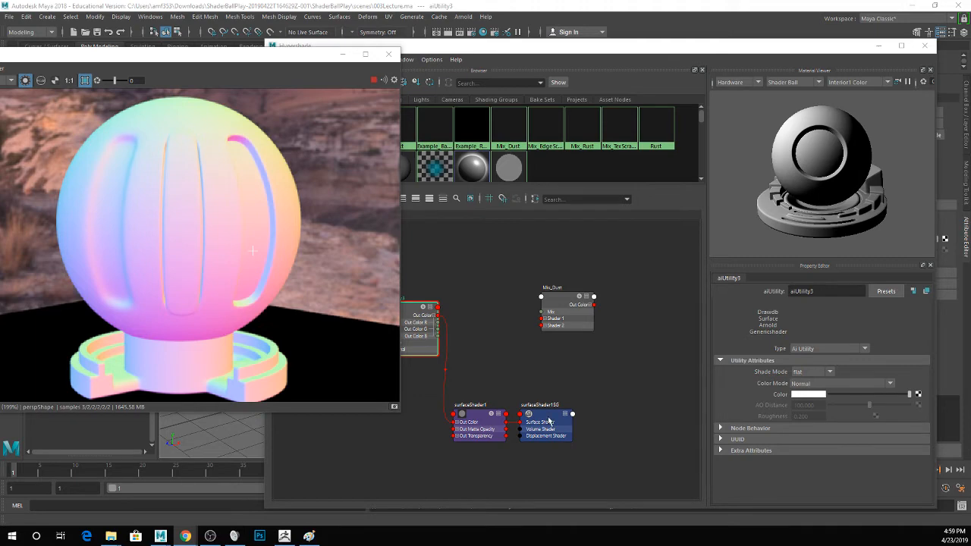
- Insert an aiMultiply node between the utility and the surface shader, feeding Out Color into Input 1 and its output into the shader's Out Color
{"action": "left_click", "coordinate": [483, 420]}
{"action": "left_click_drag", "start_coordinate": [483, 420], "coordinate": [543, 377]}
{"action": "key", "text": "Tab"}
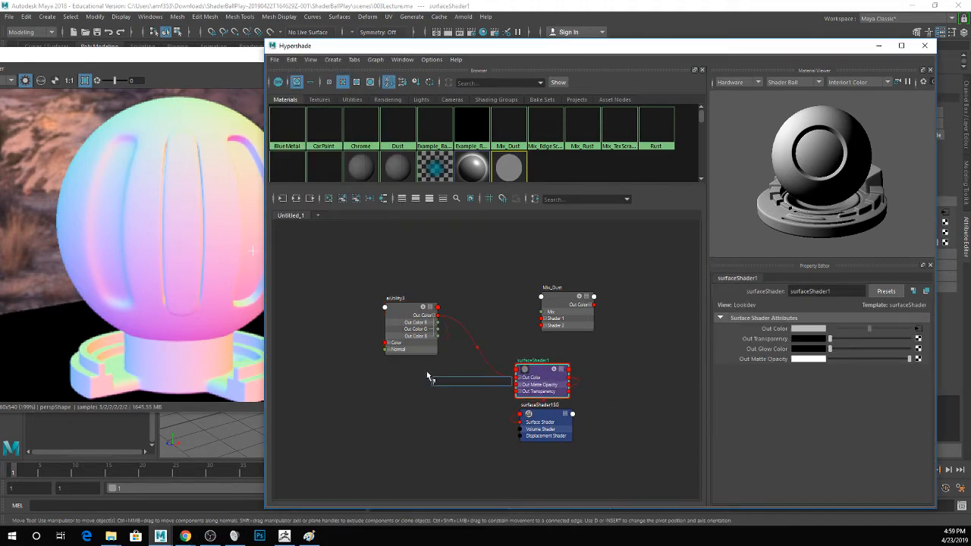
{"action": "type", "text": "multi"}
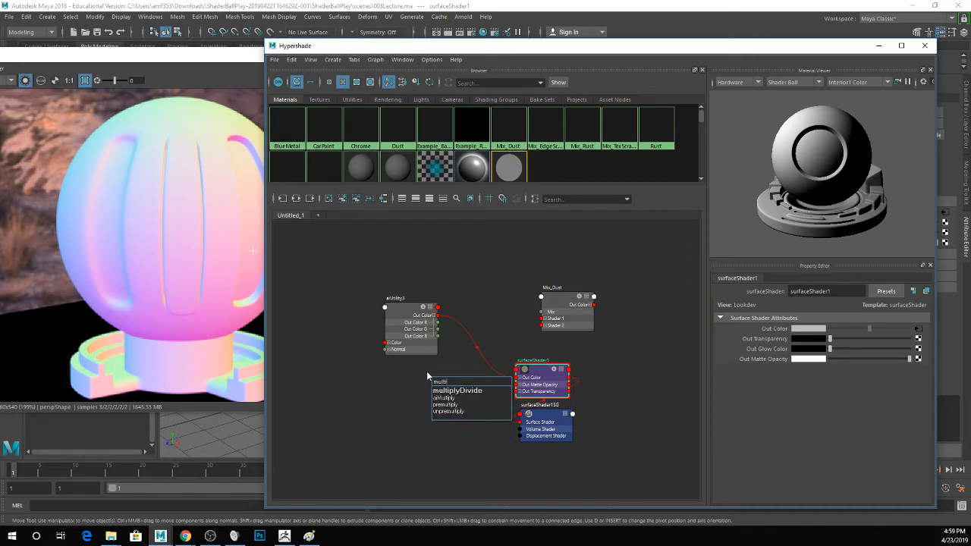
{"action": "key", "text": "Down"}
{"action": "key", "text": "Return"}
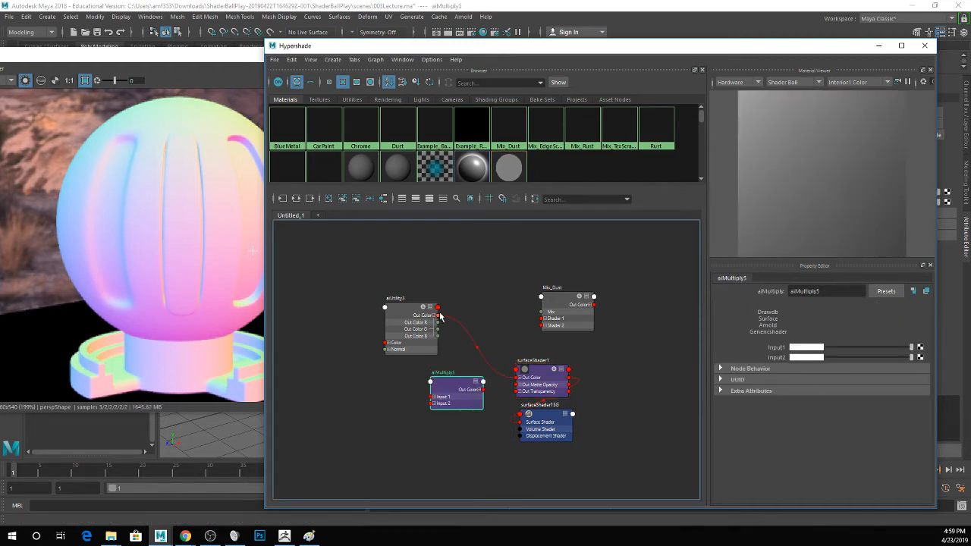
{"action": "left_click_drag", "start_coordinate": [437, 315], "coordinate": [523, 380]}
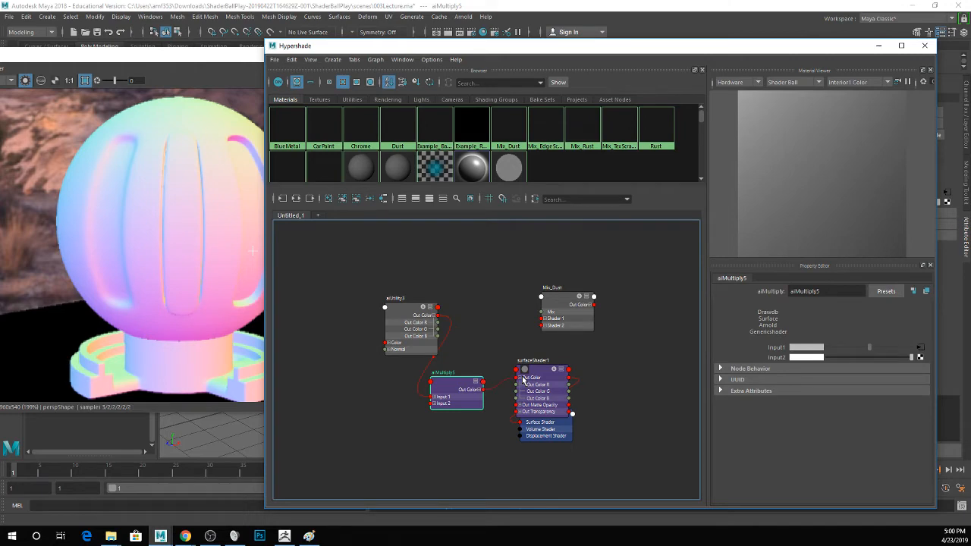
{"action": "left_click_drag", "start_coordinate": [451, 386], "coordinate": [476, 309]}
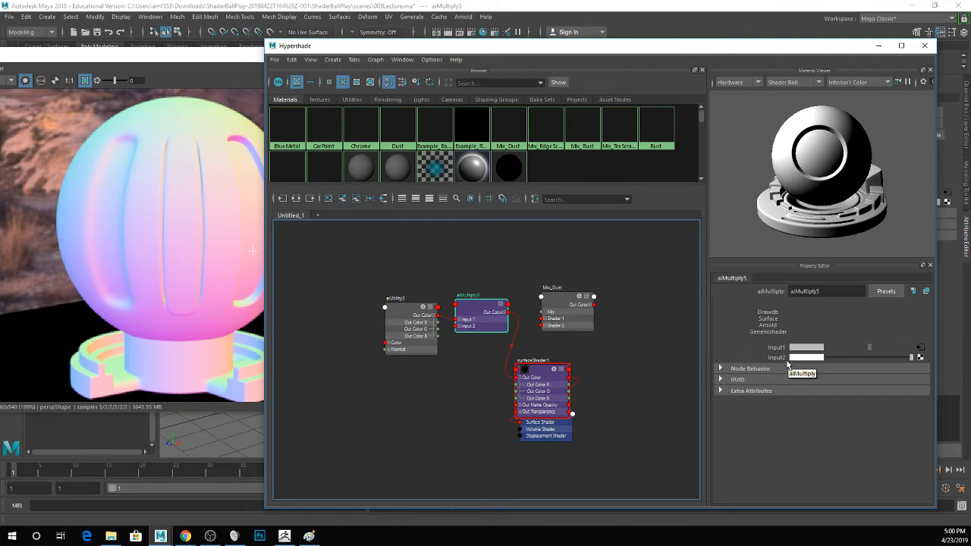
- Set the multiply node's Input2 color to pure green and switch the color value display to RGB, 0 to 255
{"action": "left_click", "coordinate": [814, 357]}
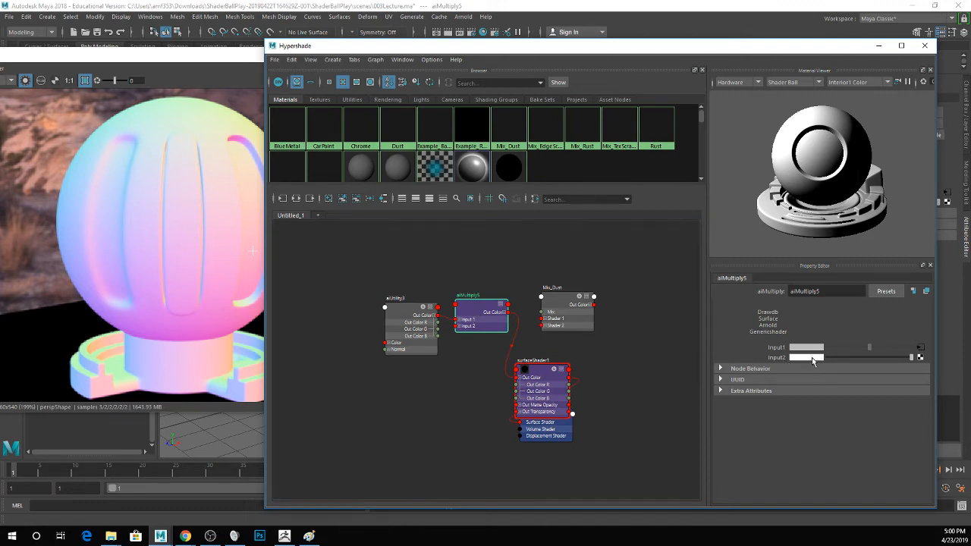
{"action": "left_click", "coordinate": [796, 333]}
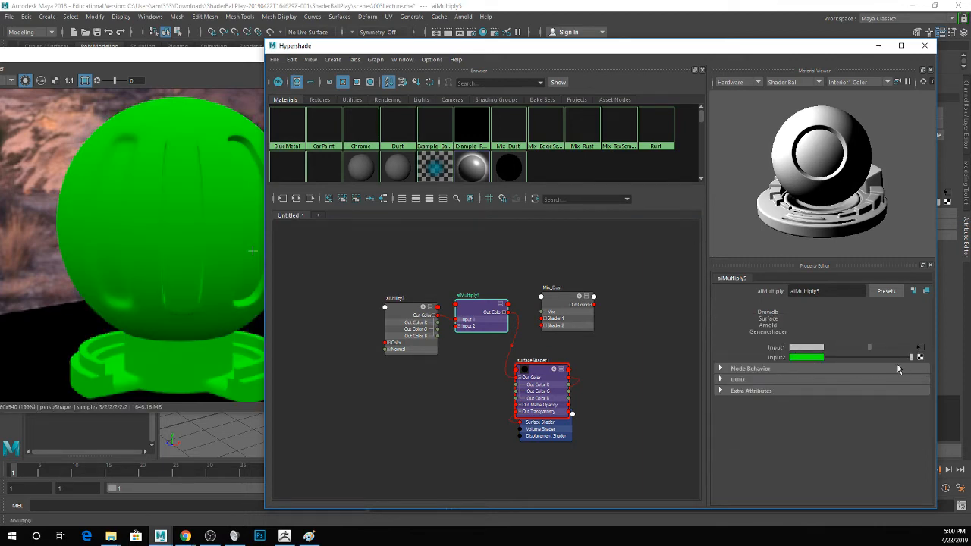
{"action": "left_click", "coordinate": [804, 358]}
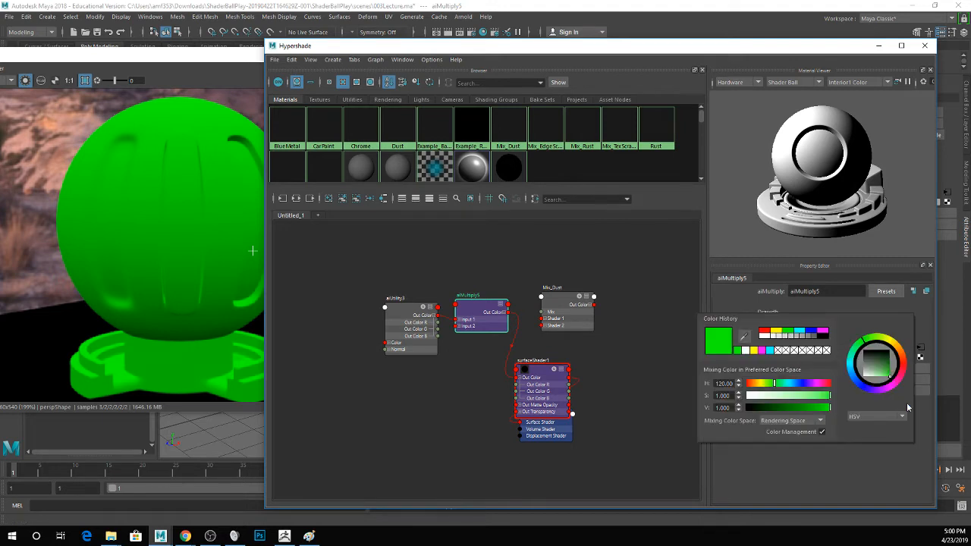
{"action": "left_click", "coordinate": [897, 418]}
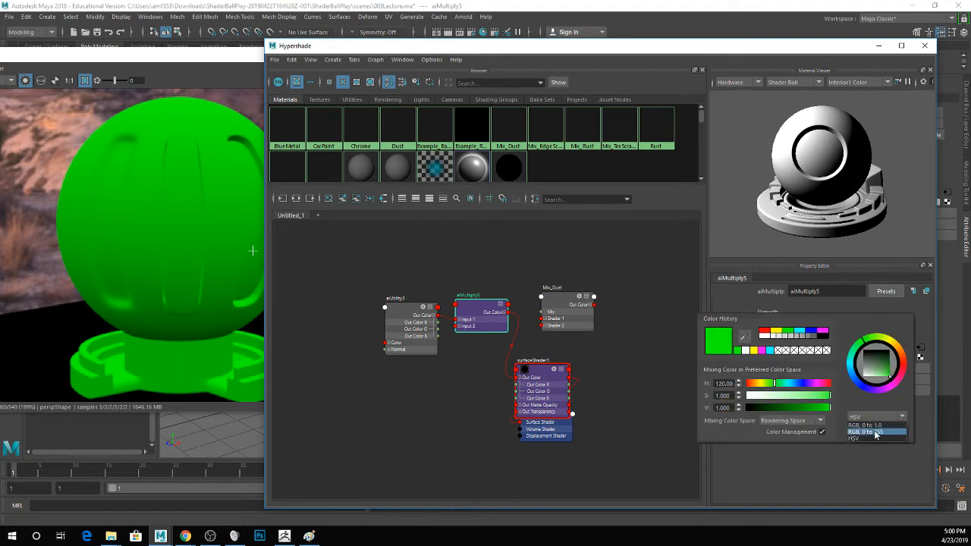
{"action": "left_click", "coordinate": [875, 434]}
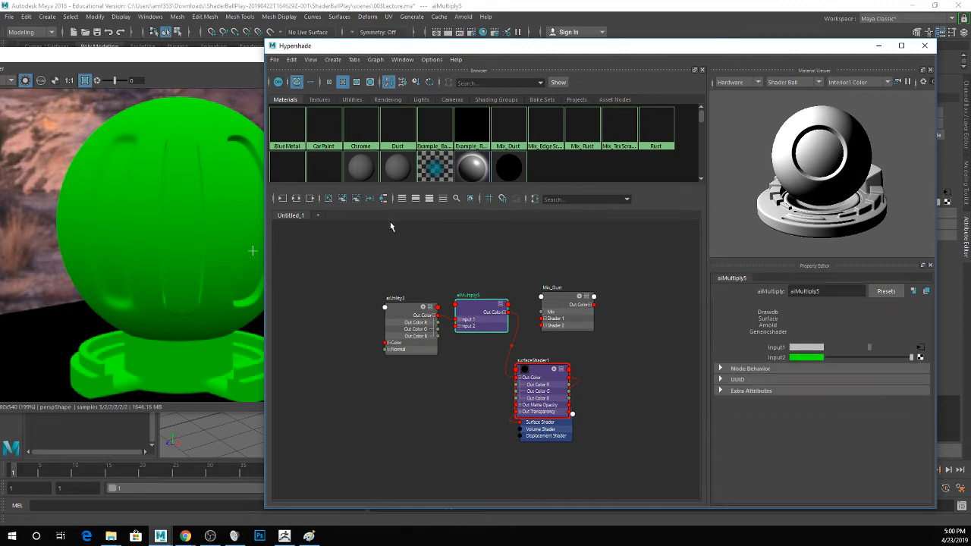
- Arrange the utility, multiply and surface shader nodes in a row, from source to output
{"action": "left_click_drag", "start_coordinate": [404, 309], "coordinate": [369, 298]}
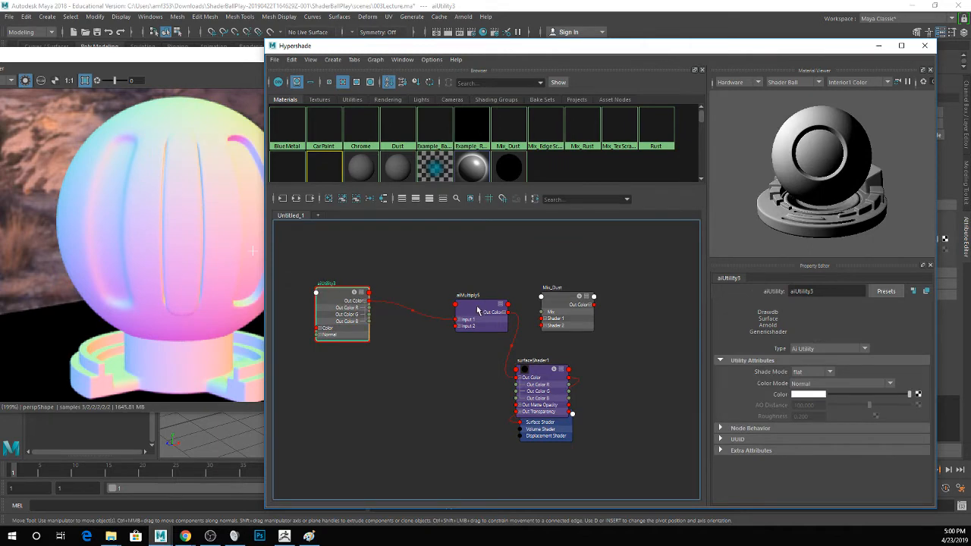
{"action": "left_click_drag", "start_coordinate": [477, 311], "coordinate": [416, 304]}
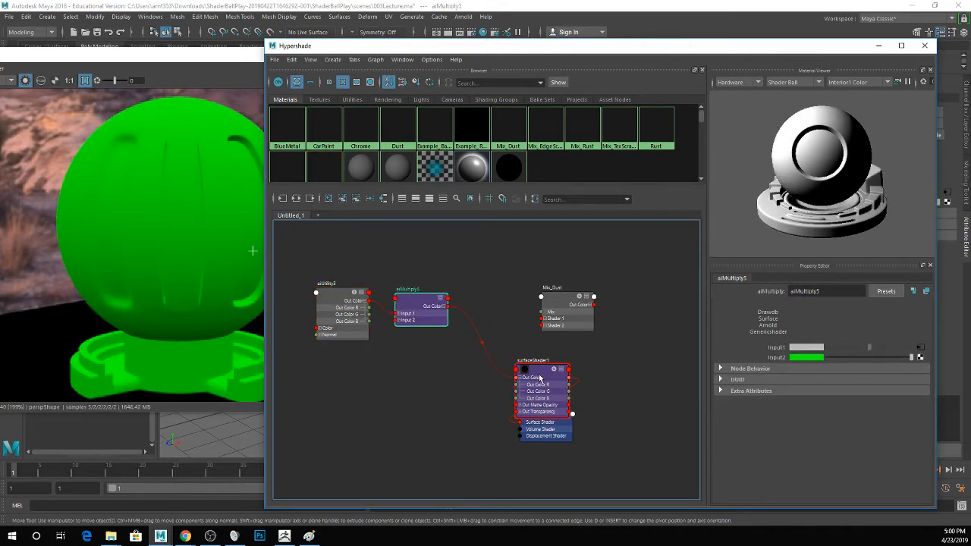
{"action": "left_click_drag", "start_coordinate": [540, 377], "coordinate": [493, 300]}
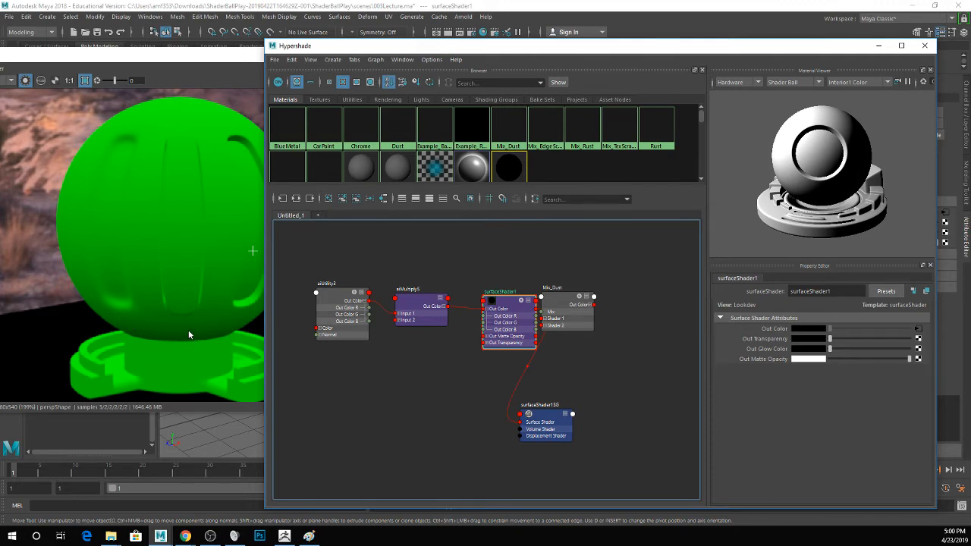
- Insert an aiRange node between the multiply node and the surface shader, with Input Min 0.859, Input Max 2.454 and Output Max 10
{"action": "left_click_drag", "start_coordinate": [349, 47], "coordinate": [384, 42]}
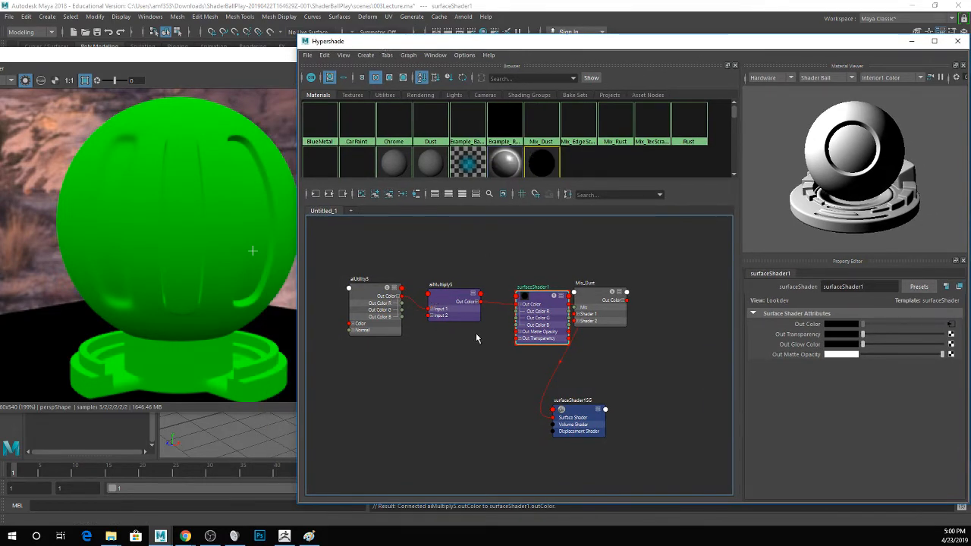
{"action": "key", "text": "Tab"}
{"action": "type", "text": "range"}
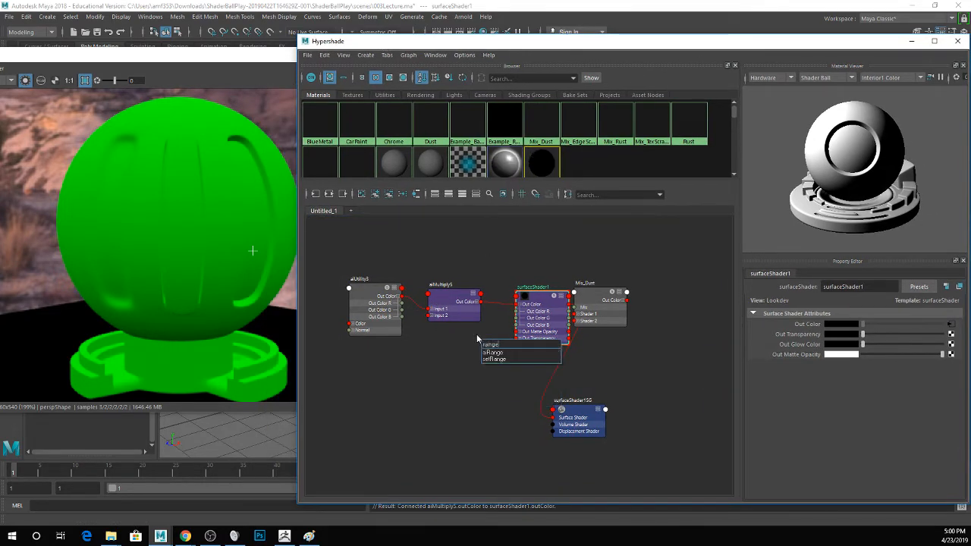
{"action": "key", "text": "Return"}
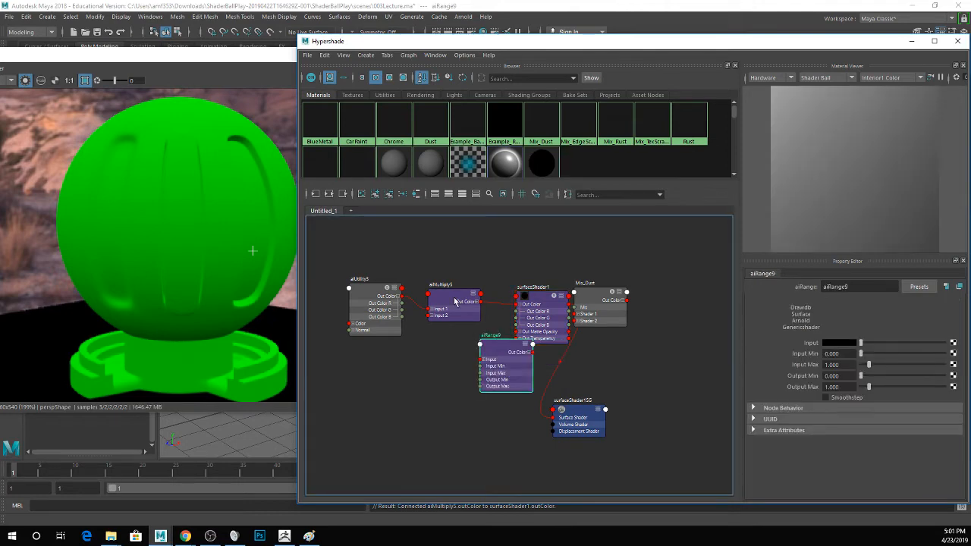
{"action": "left_click_drag", "start_coordinate": [455, 300], "coordinate": [483, 359]}
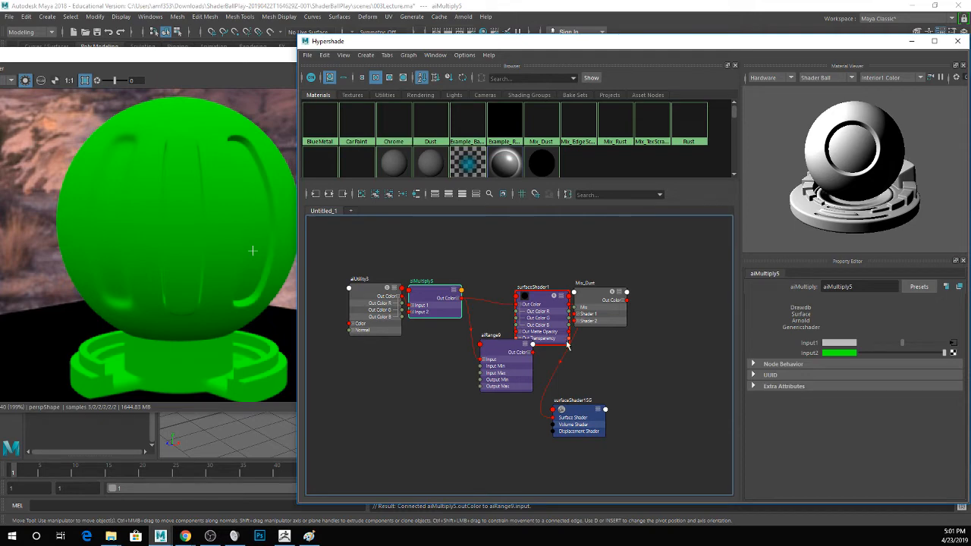
{"action": "left_click_drag", "start_coordinate": [533, 353], "coordinate": [517, 304]}
{"action": "left_click_drag", "start_coordinate": [501, 352], "coordinate": [481, 339]}
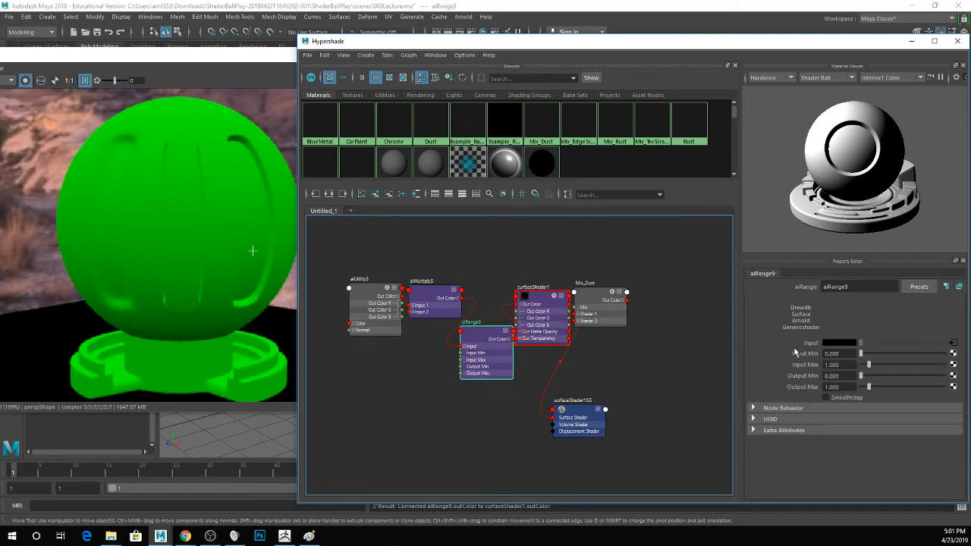
{"action": "left_click_drag", "start_coordinate": [869, 365], "coordinate": [960, 391]}
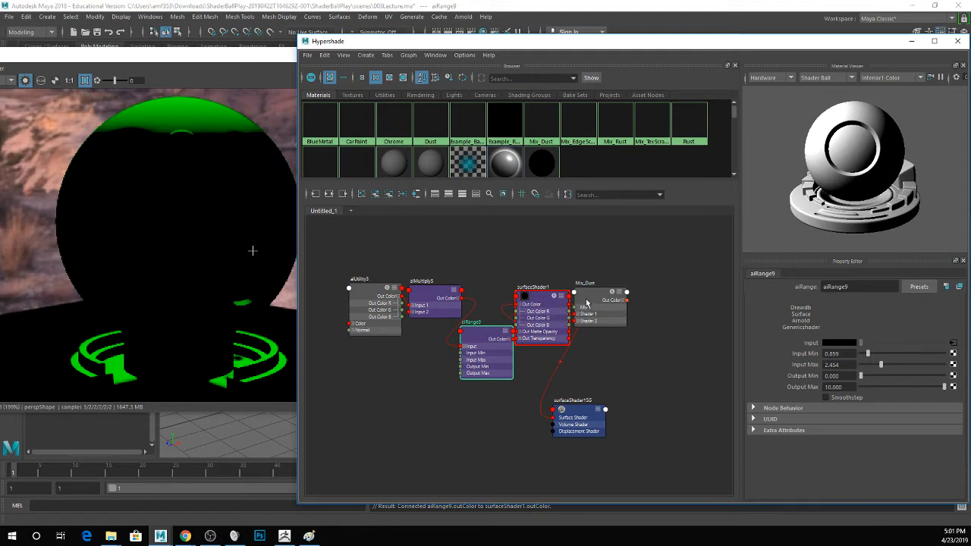
- Move the surface shader aside, assign Mix_Dust to the sphere, and connect the aiRange node's Out Color G to Mix_Dust's Mix
{"action": "left_click_drag", "start_coordinate": [537, 298], "coordinate": [628, 377]}
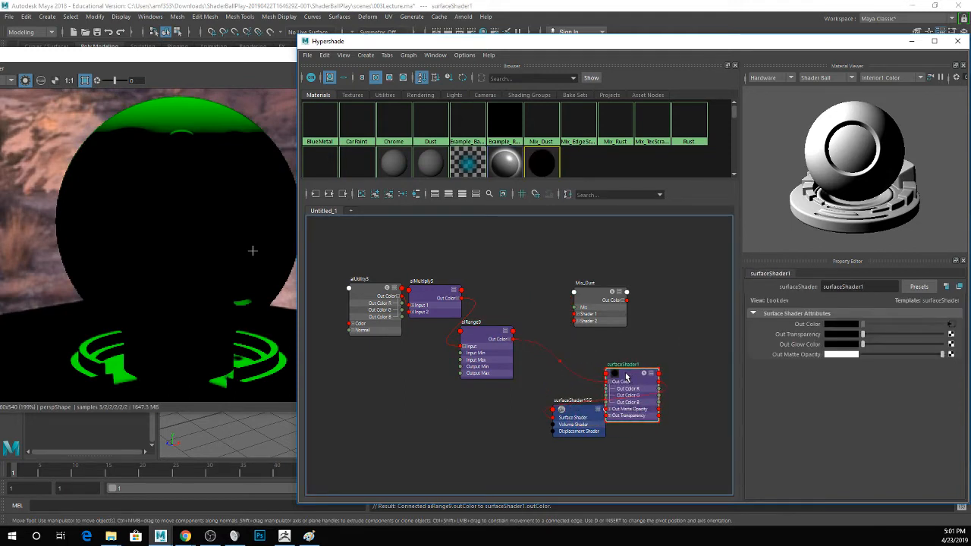
{"action": "left_click", "coordinate": [511, 339]}
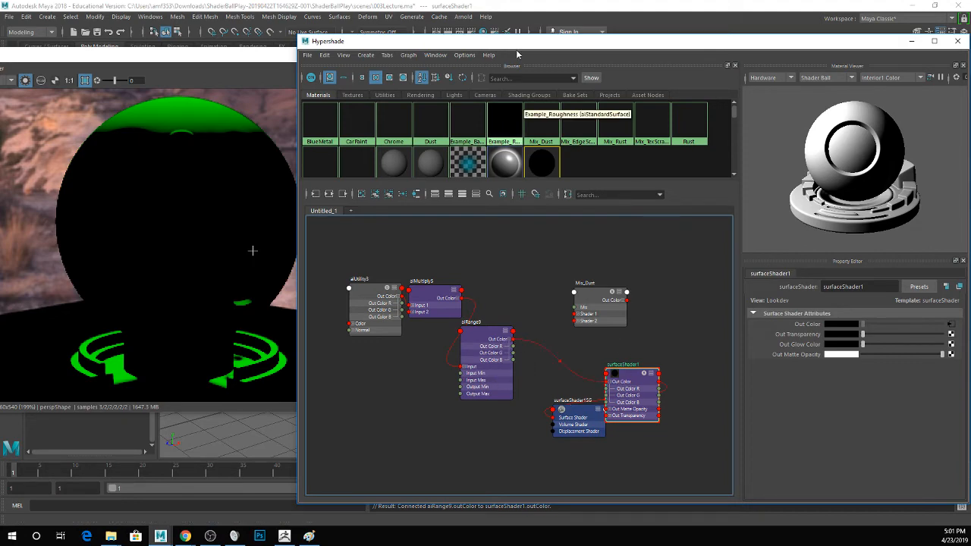
{"action": "left_click_drag", "start_coordinate": [498, 50], "coordinate": [682, 47]}
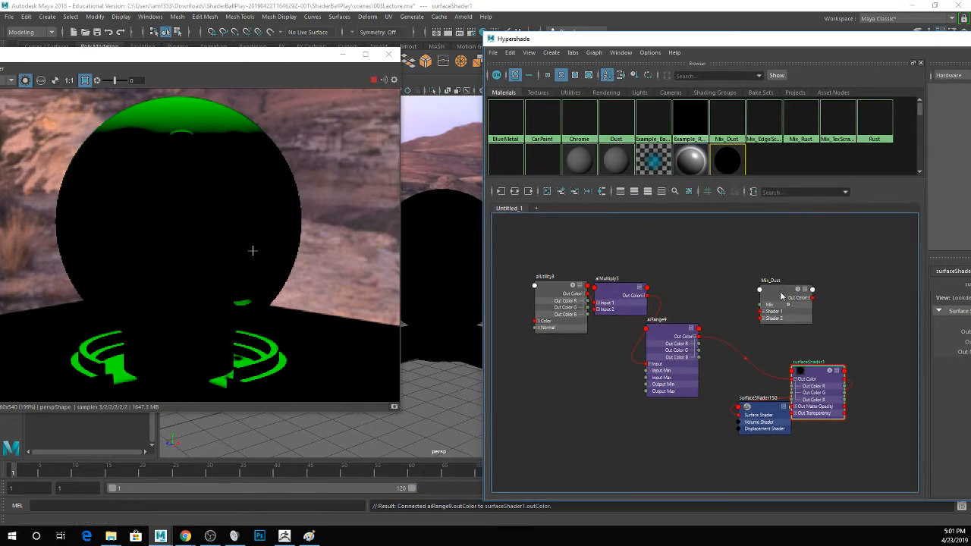
{"action": "middle_click_drag", "start_coordinate": [782, 296], "coordinate": [444, 243]}
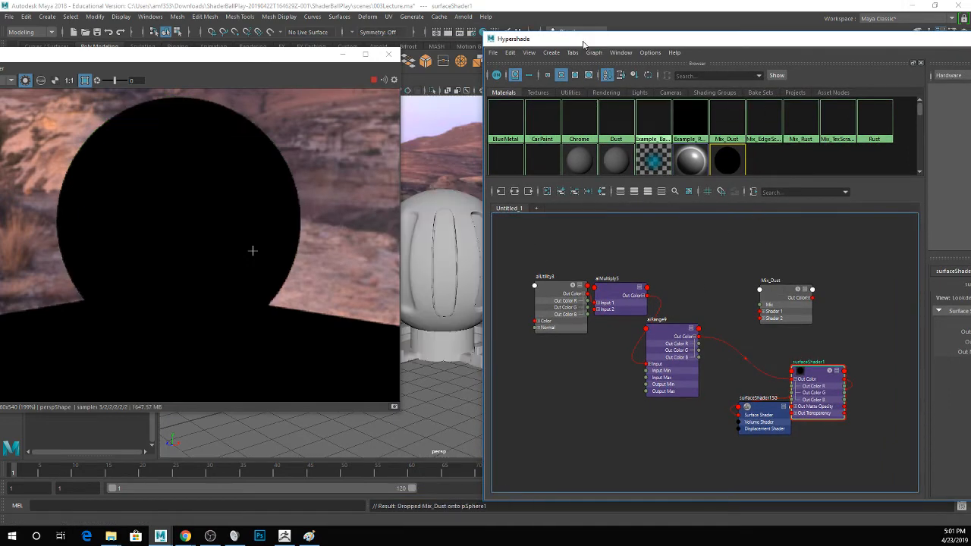
{"action": "left_click_drag", "start_coordinate": [583, 42], "coordinate": [539, 41]}
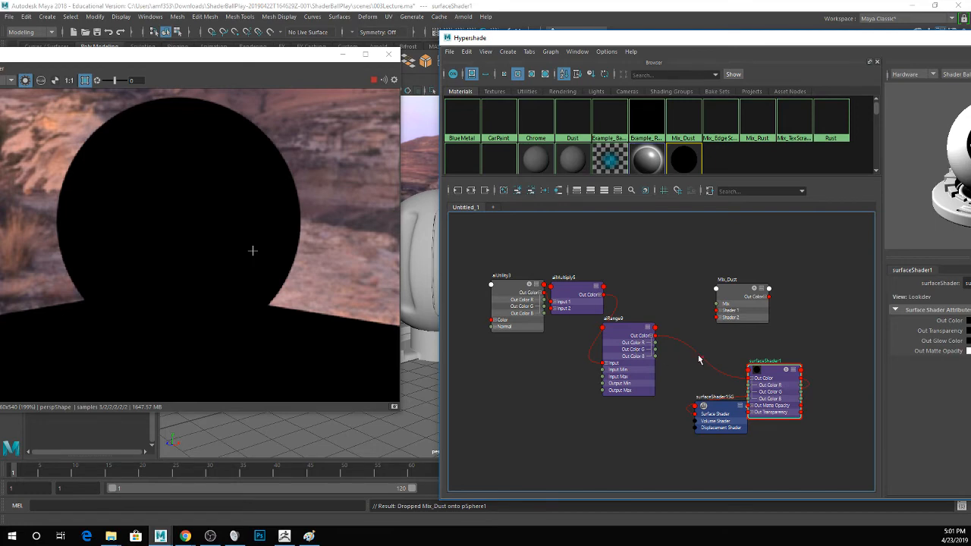
{"action": "left_click_drag", "start_coordinate": [656, 349], "coordinate": [716, 307]}
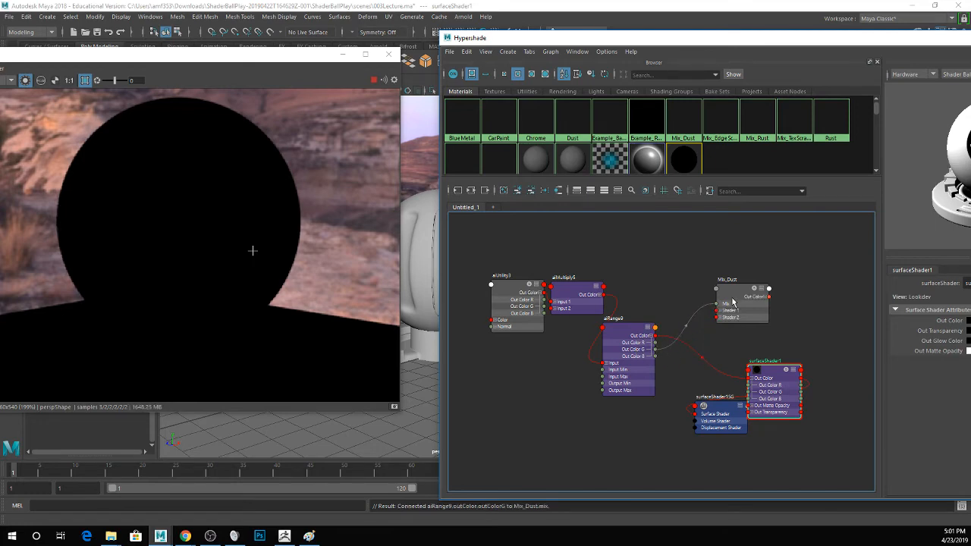
{"action": "left_click", "coordinate": [734, 301]}
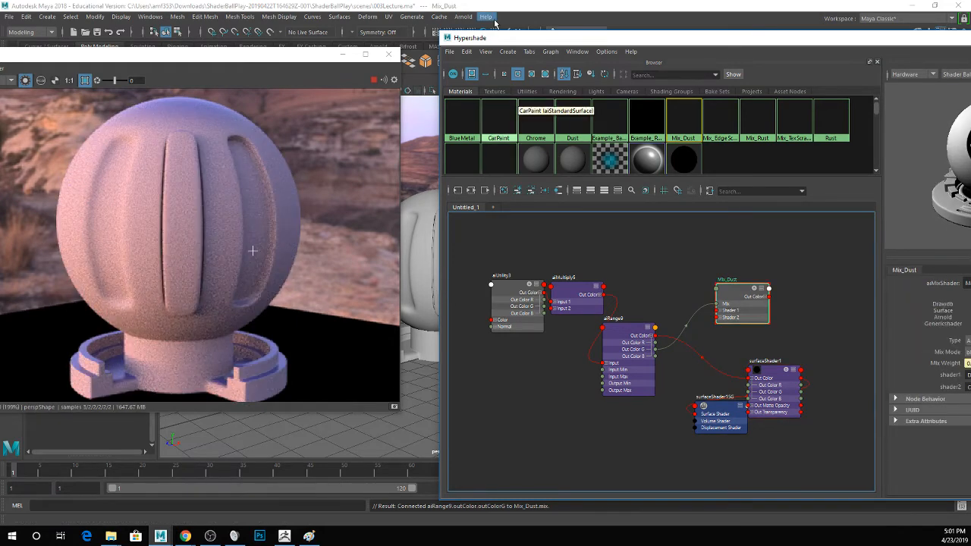
- Connect the CarPaint material to Mix_Dust's shader1 and the Dust material to its shader2
{"action": "left_click_drag", "start_coordinate": [508, 38], "coordinate": [342, 37]}
{"action": "middle_click_drag", "start_coordinate": [333, 115], "coordinate": [787, 382]}
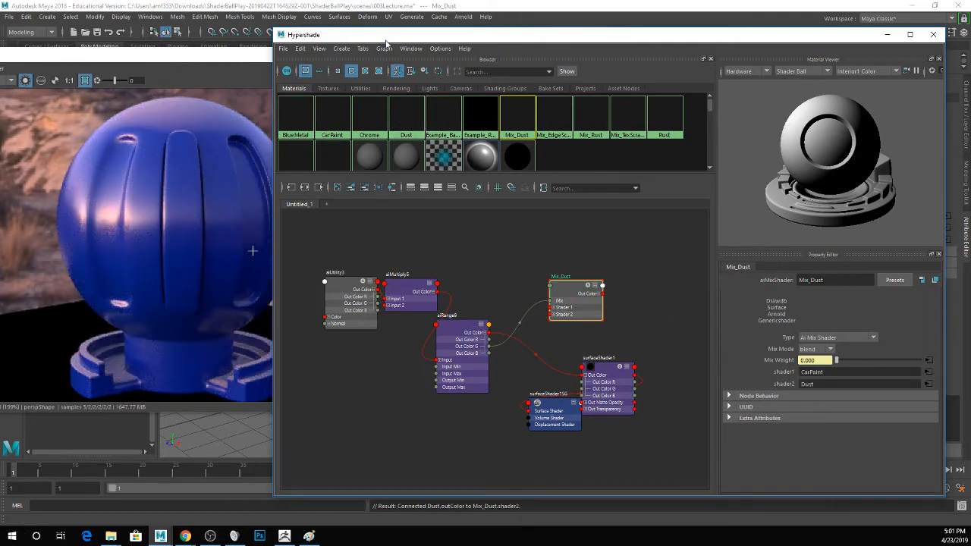
{"action": "left_click_drag", "start_coordinate": [386, 39], "coordinate": [492, 39]}
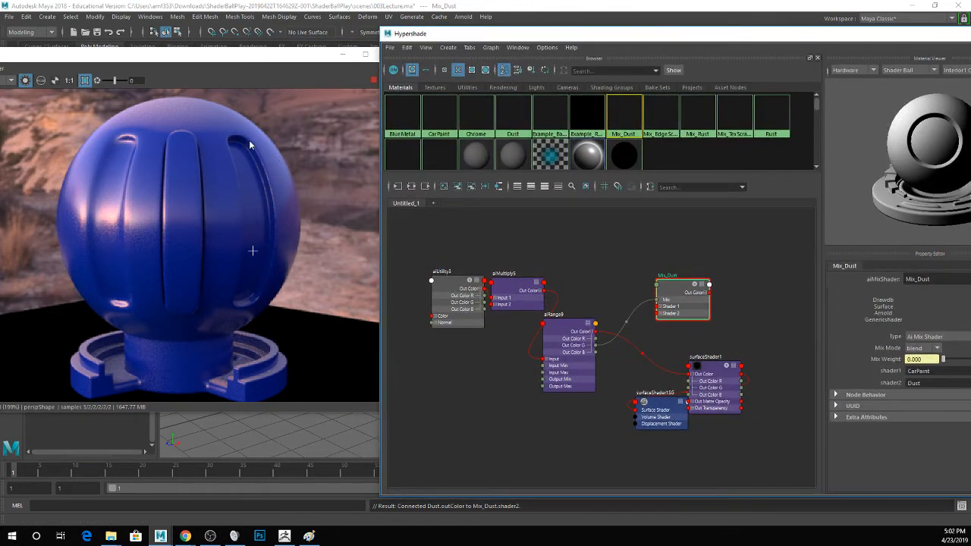
- Set the aiRange node's Input Max to about 1.166 to tighten the dust mask, and check Mix_Dust in the render
{"action": "left_click", "coordinate": [558, 341]}
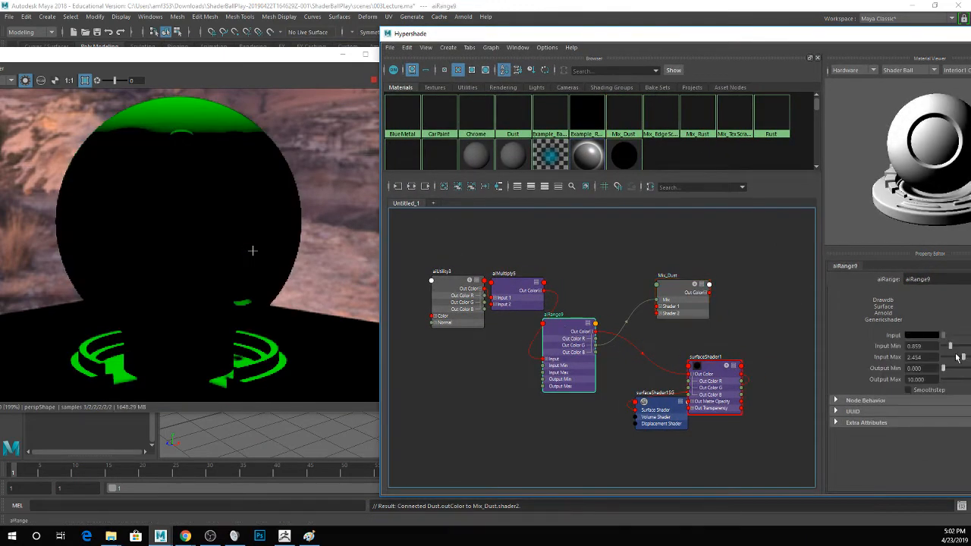
{"action": "left_click_drag", "start_coordinate": [961, 357], "coordinate": [950, 357]}
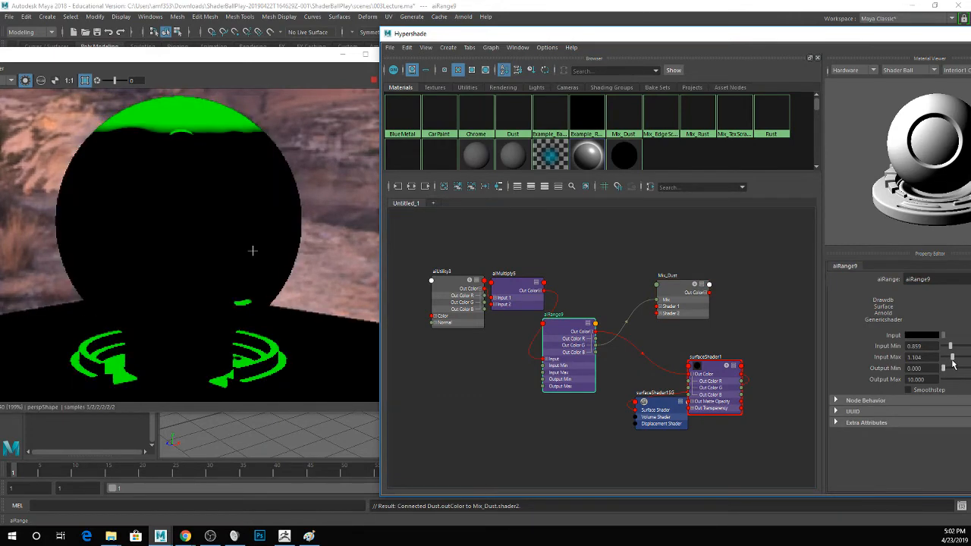
{"action": "left_click_drag", "start_coordinate": [949, 363], "coordinate": [946, 364]}
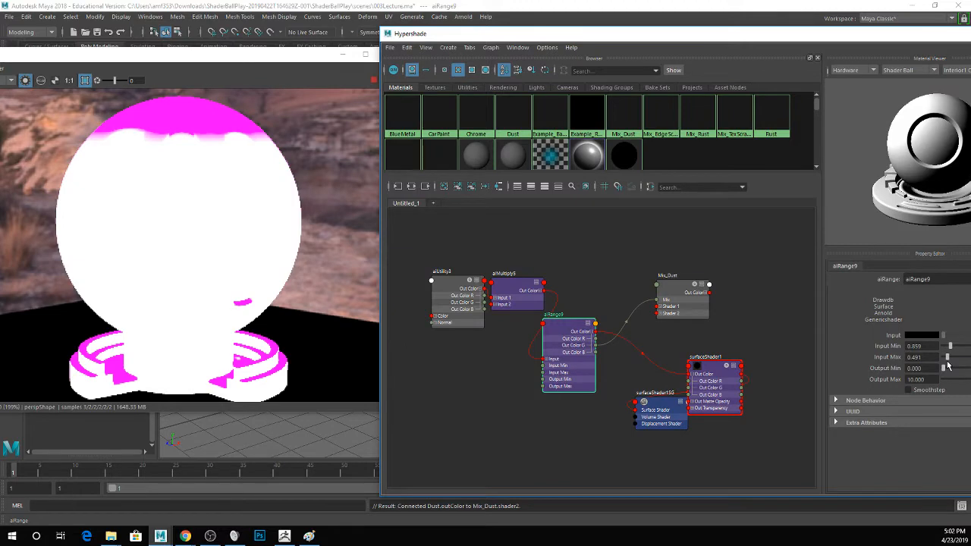
{"action": "left_click_drag", "start_coordinate": [946, 365], "coordinate": [953, 368]}
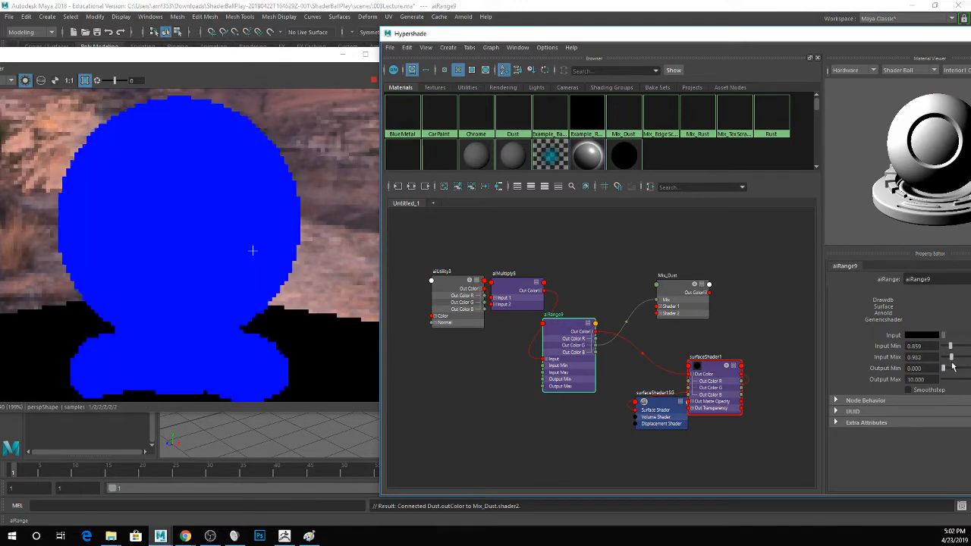
{"action": "left_click", "coordinate": [665, 289]}
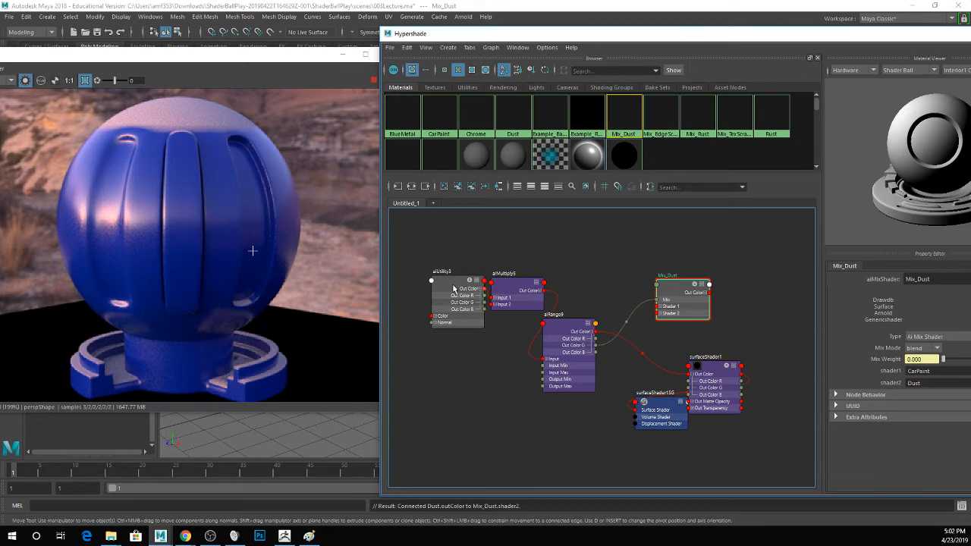
- Spread the aiUtility, aiMultiply and aiRange nodes apart so their connections are readable
{"action": "left_click_drag", "start_coordinate": [441, 300], "coordinate": [426, 301]}
{"action": "left_click_drag", "start_coordinate": [518, 285], "coordinate": [499, 286]}
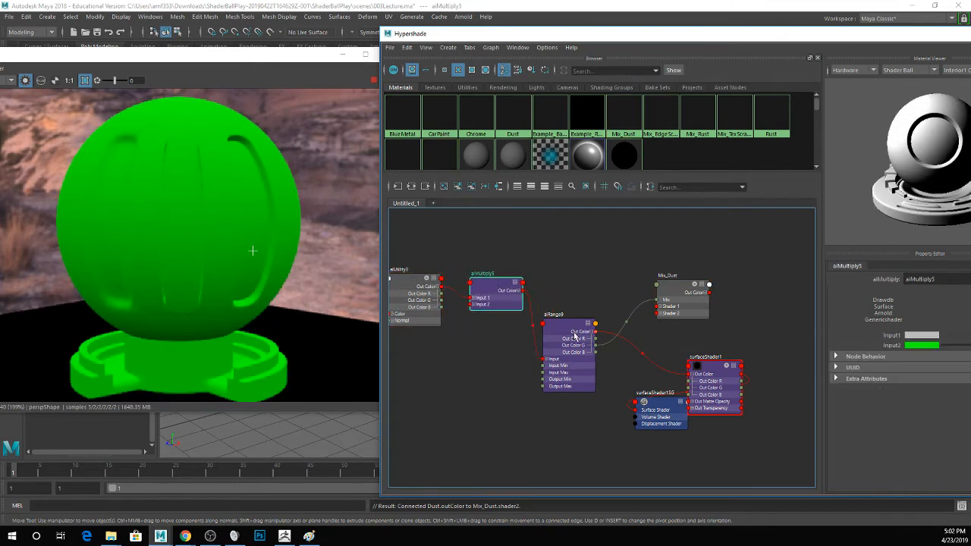
{"action": "left_click", "coordinate": [564, 325]}
- Connect the aiRange node's Out Color R to Mix_Dust's Mix, and compare the mix, multiply, range and utility outputs in the render
{"action": "left_click_drag", "start_coordinate": [564, 325], "coordinate": [658, 303]}
{"action": "left_click", "coordinate": [673, 286]}
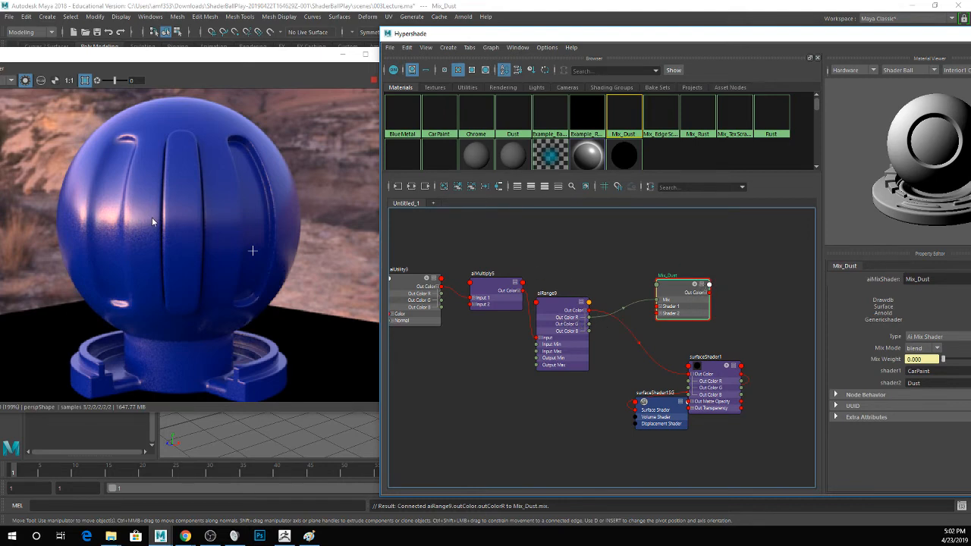
{"action": "left_click", "coordinate": [497, 289]}
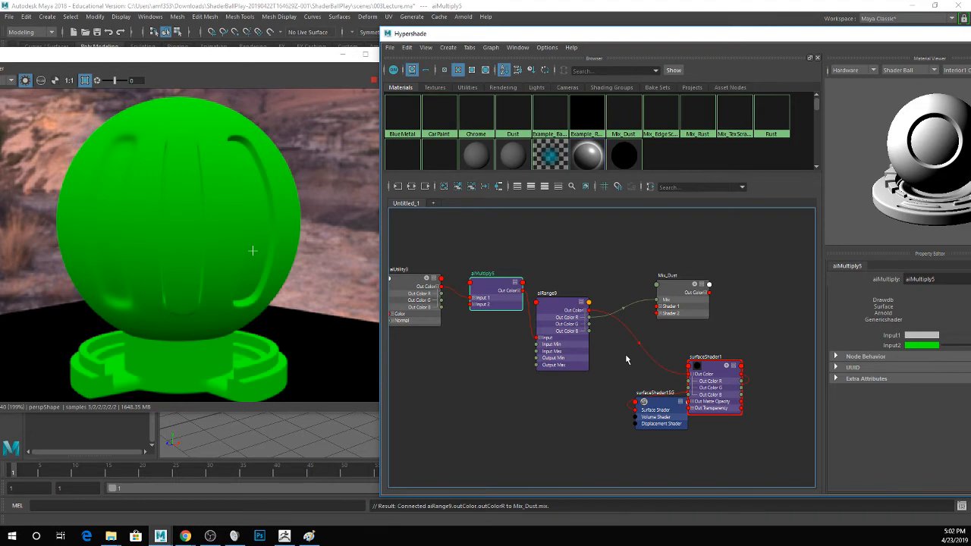
{"action": "left_click", "coordinate": [569, 303]}
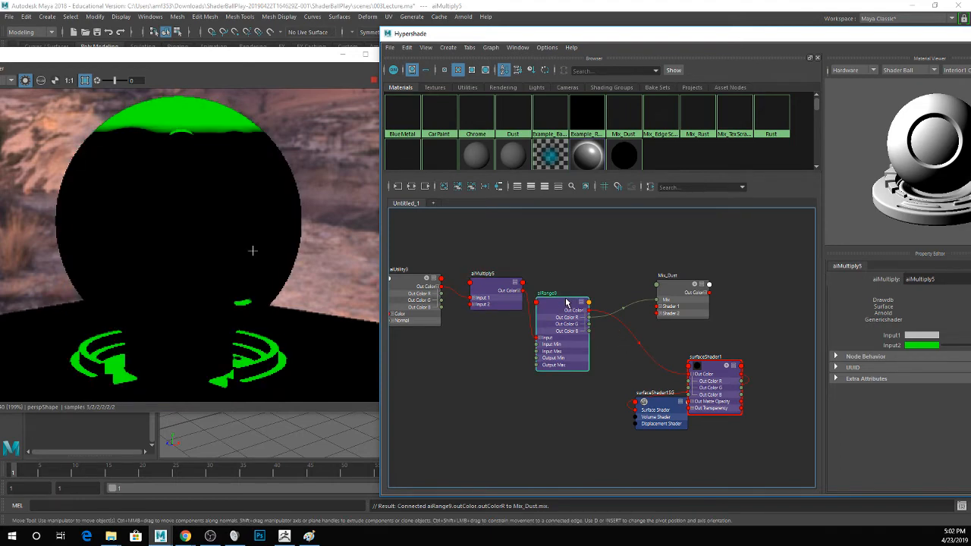
{"action": "left_click", "coordinate": [407, 279]}
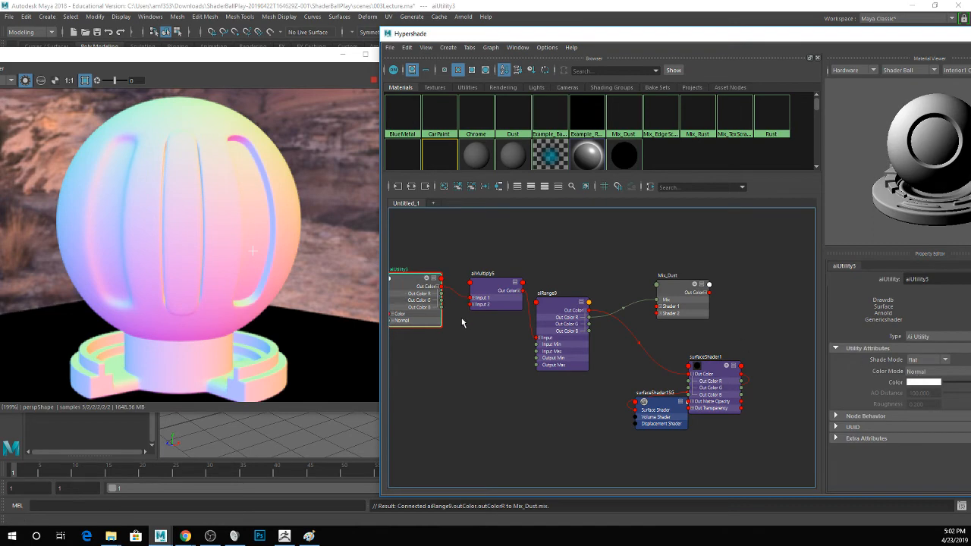
- Set the multiply node's Input2 color to pure red, and preview the range node and Mix_Dust in the render
{"action": "left_click", "coordinate": [485, 283]}
{"action": "left_click", "coordinate": [916, 346]}
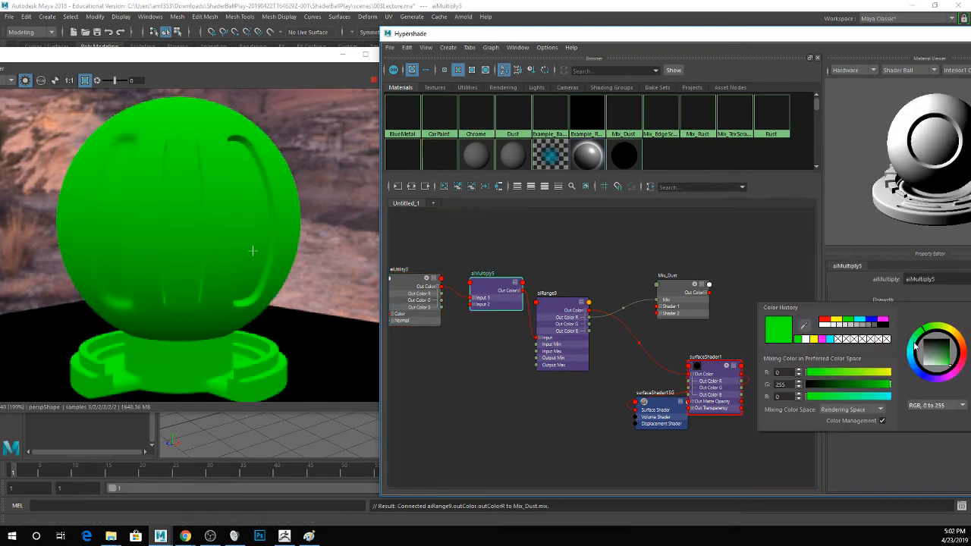
{"action": "left_click", "coordinate": [823, 319]}
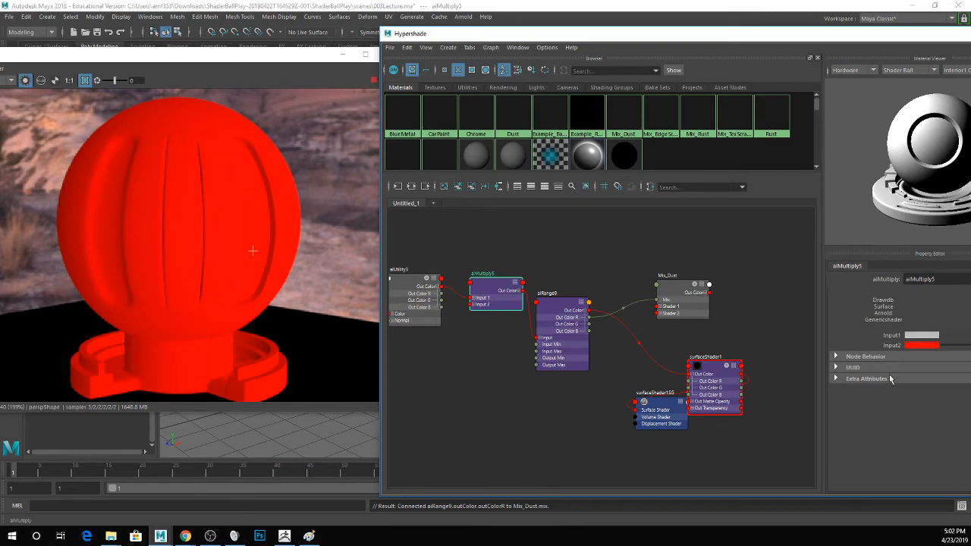
{"action": "left_click", "coordinate": [556, 306]}
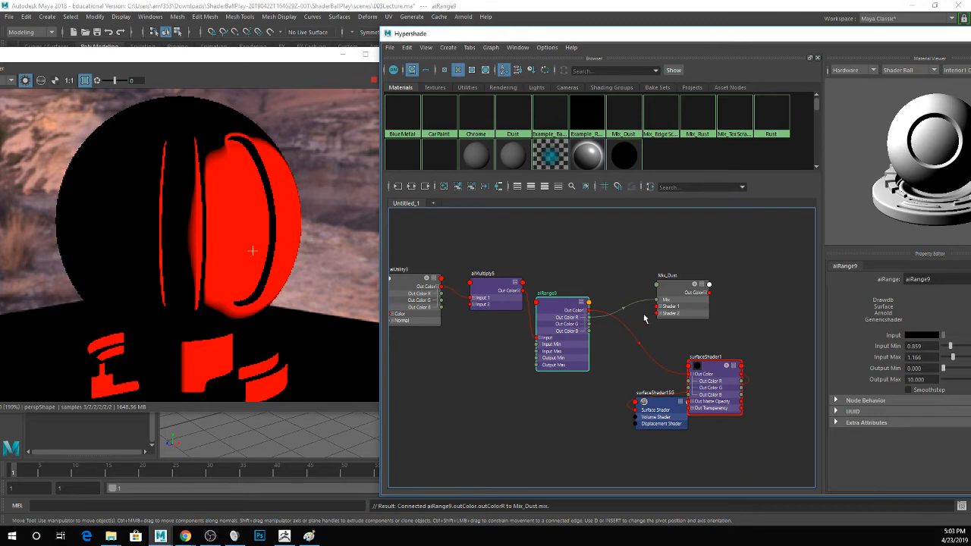
{"action": "left_click", "coordinate": [672, 296]}
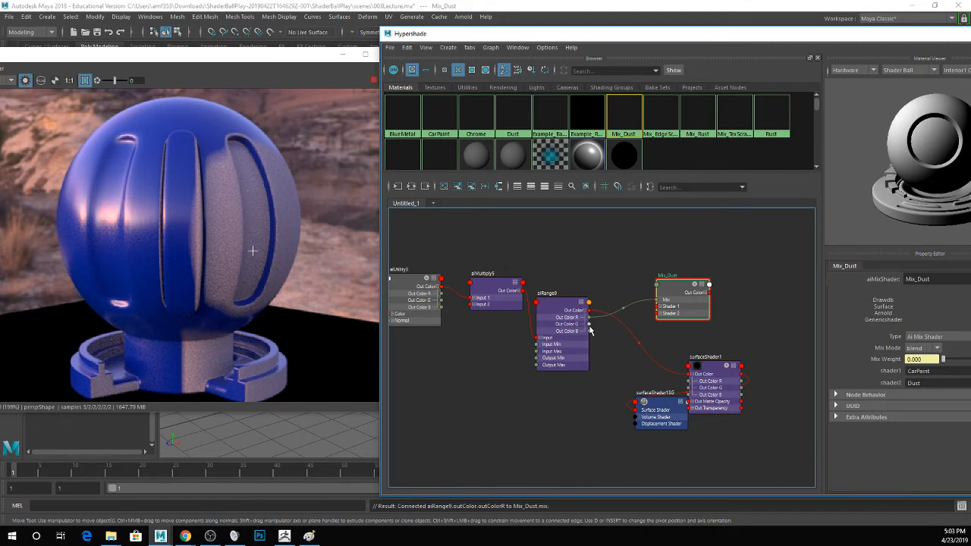
- Connect the aiRange node's Out Color G to Mix_Dust's Mix and set the multiply node's Input2 color back to green
{"action": "left_click_drag", "start_coordinate": [589, 324], "coordinate": [659, 302]}
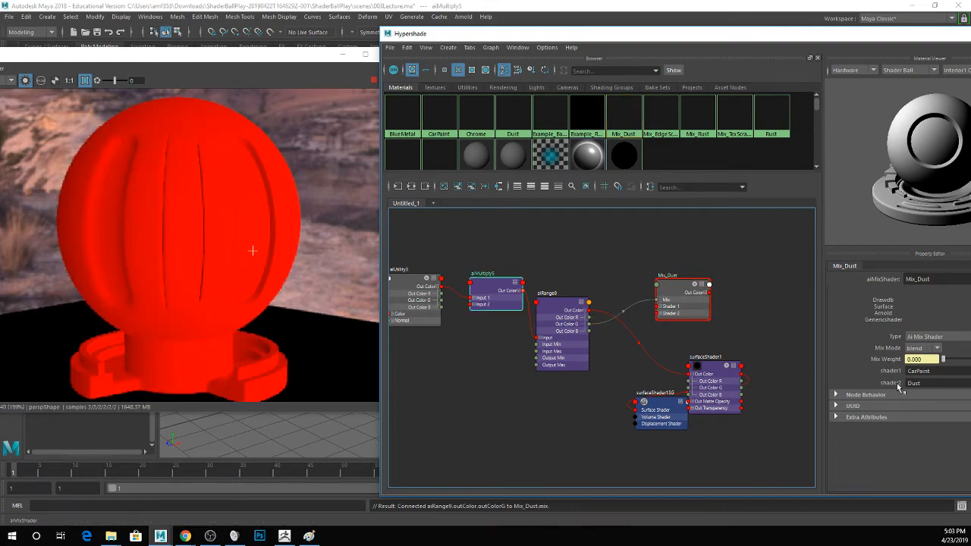
{"action": "left_click", "coordinate": [489, 295]}
{"action": "left_click", "coordinate": [927, 345]}
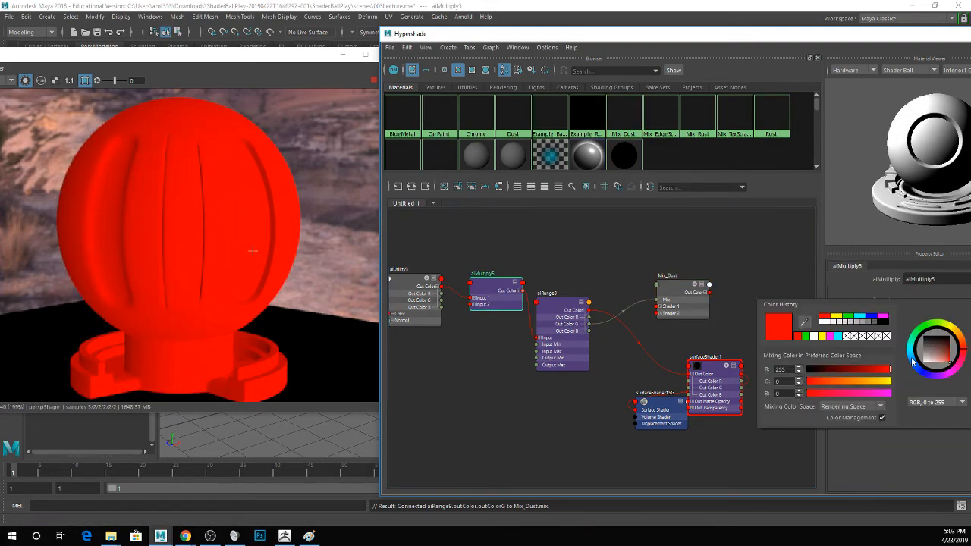
{"action": "left_click", "coordinate": [848, 318]}
{"action": "left_click", "coordinate": [668, 292]}
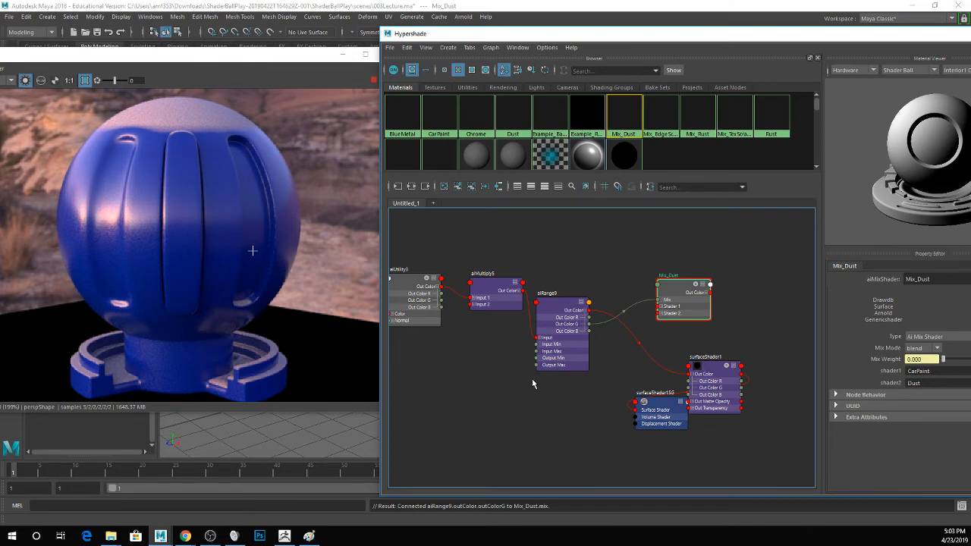
- Save the scene, view the finished reference render ArnoldRender01.jpeg in Paint, and return to Maya
{"action": "key", "text": "ctrl+s"}
{"action": "key", "text": "Return"}
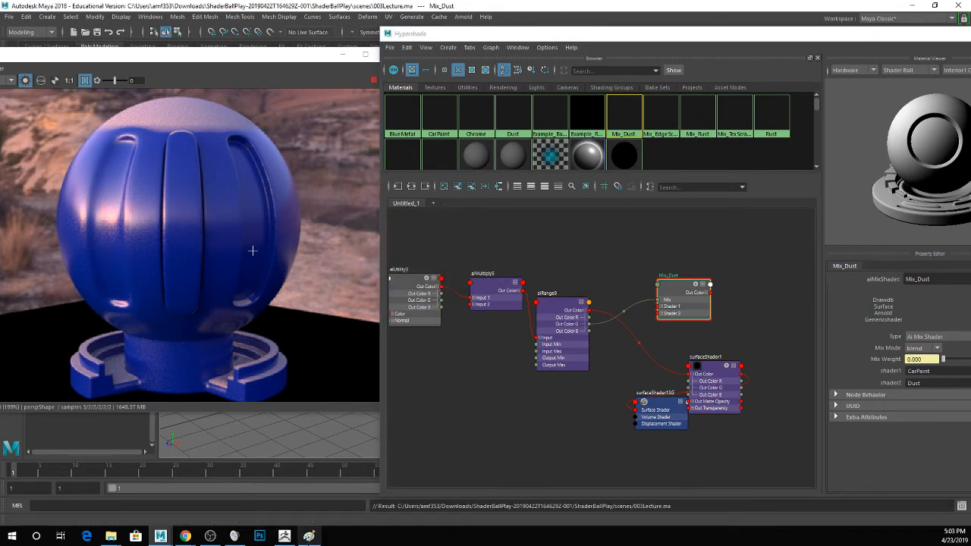
{"action": "left_click", "coordinate": [309, 536]}
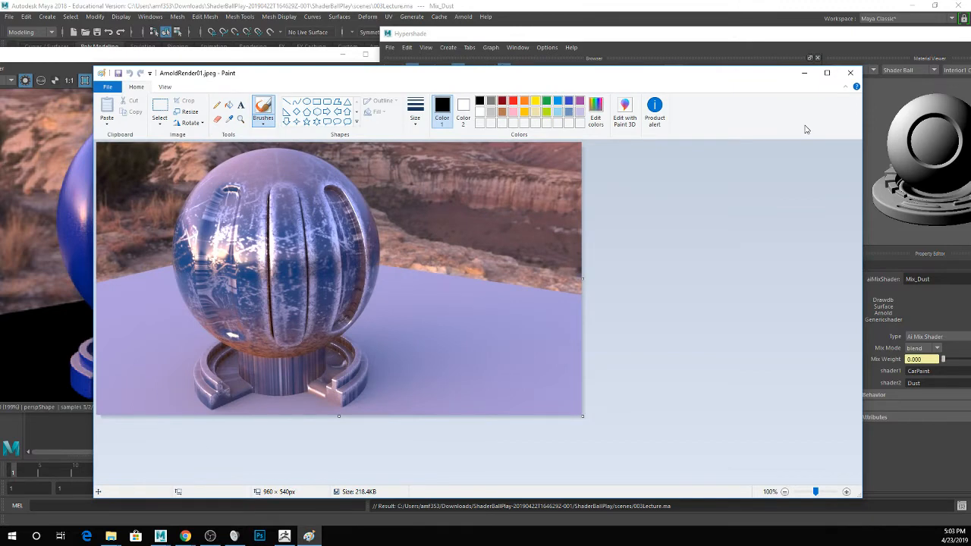
{"action": "left_click", "coordinate": [804, 73]}
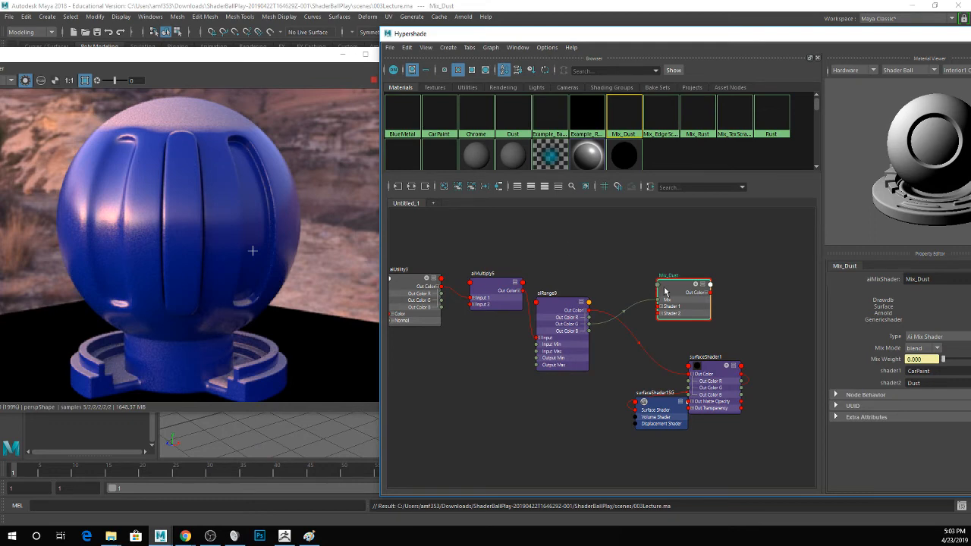
- Clear all nodes from the Hypershade graph and select the shader ball in the viewport
{"action": "left_click_drag", "start_coordinate": [669, 290], "coordinate": [646, 279]}
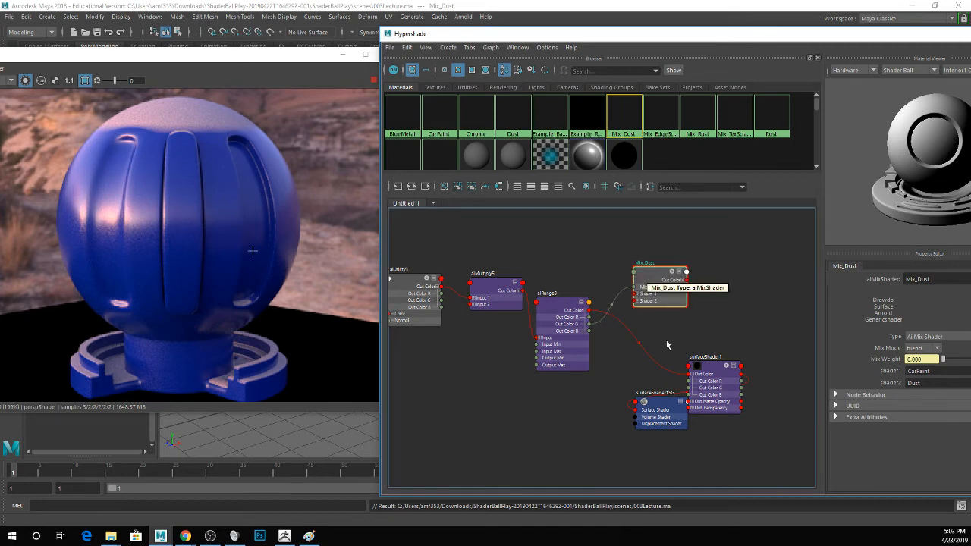
{"action": "left_click_drag", "start_coordinate": [712, 369], "coordinate": [611, 376]}
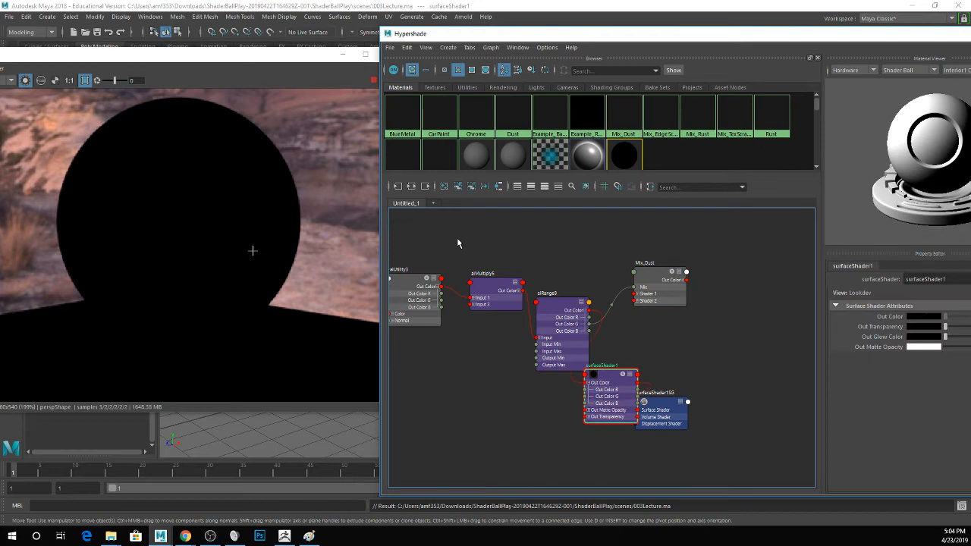
{"action": "left_click", "coordinate": [443, 185]}
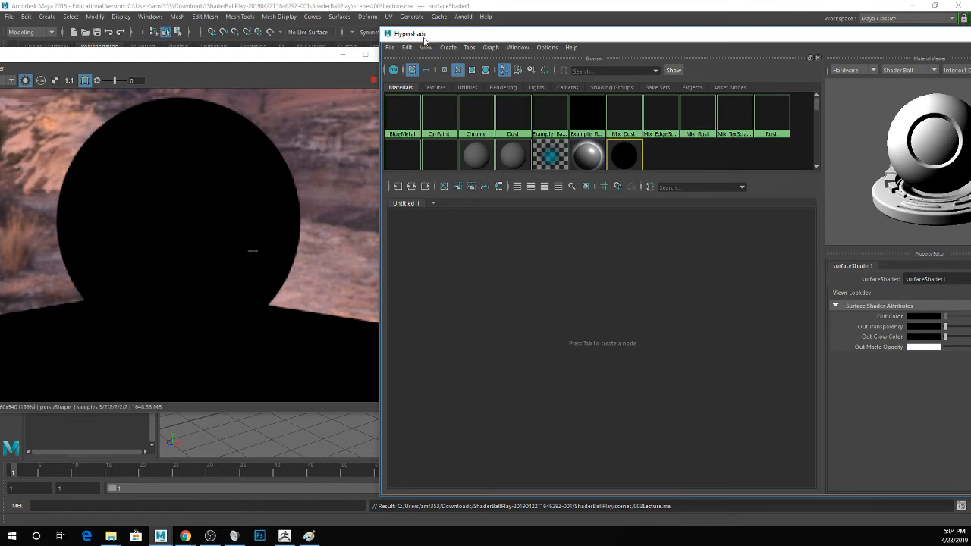
{"action": "left_click_drag", "start_coordinate": [424, 33], "coordinate": [504, 40]}
{"action": "left_click", "coordinate": [423, 247]}
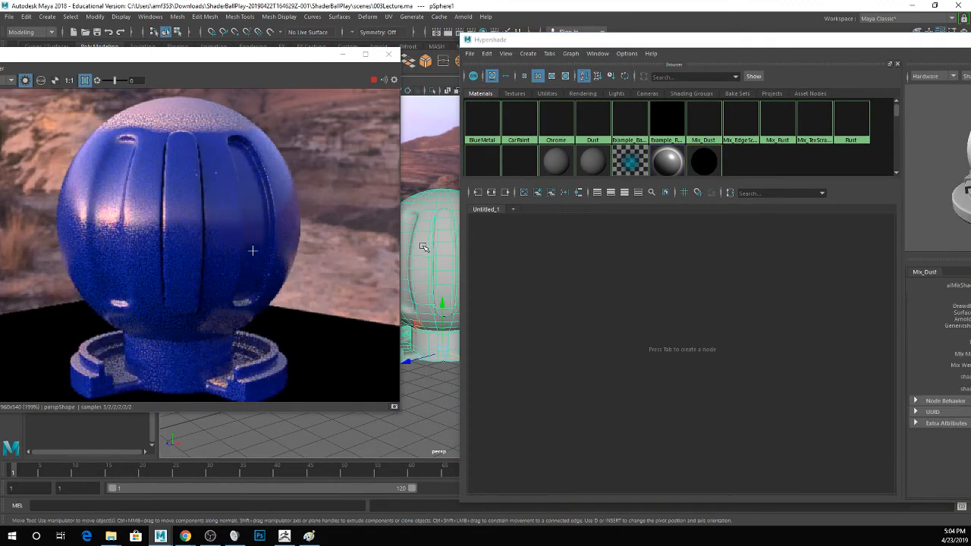
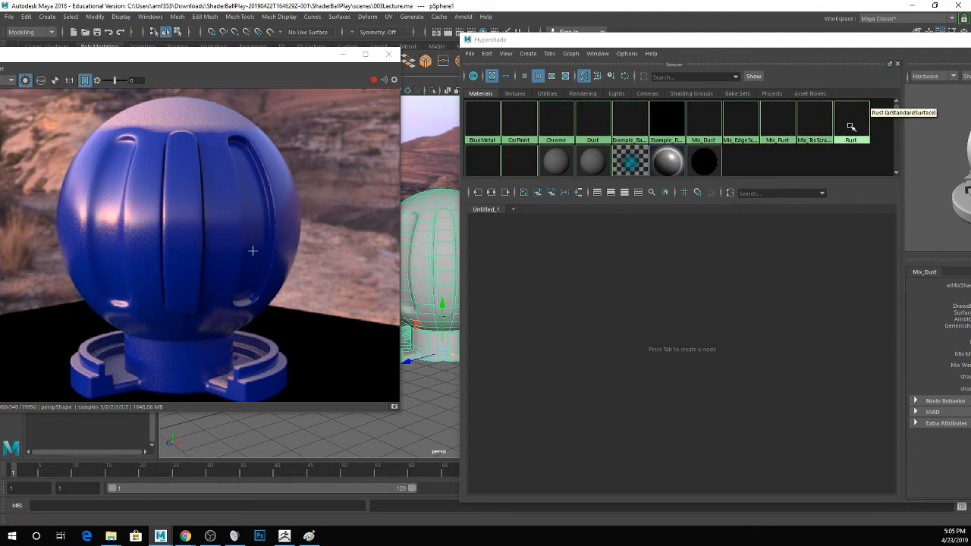
- Add the Mix_Dust material to the empty node graph and move its node into open space
{"action": "scroll", "coordinate": [749, 137], "scroll_direction": "down", "scroll_amount": 1}
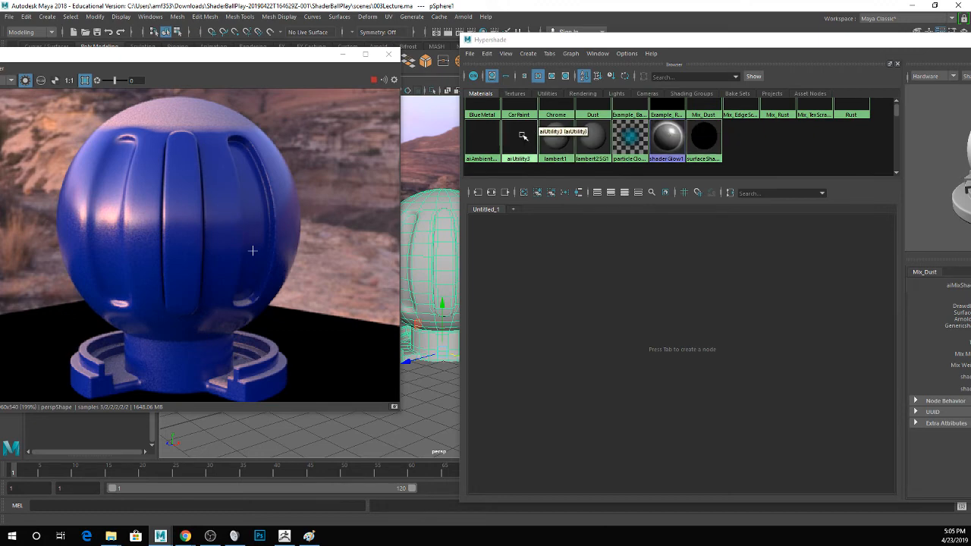
{"action": "left_click", "coordinate": [484, 142]}
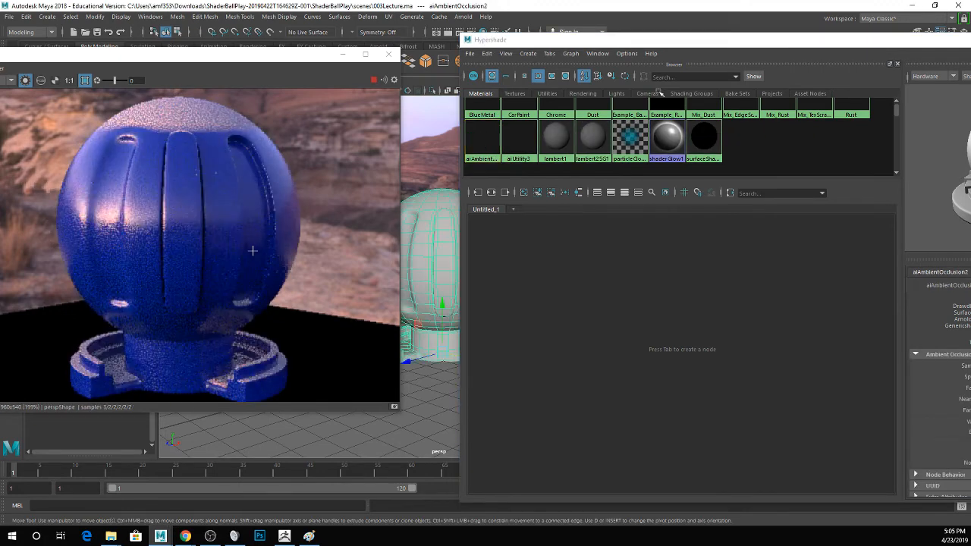
{"action": "left_click_drag", "start_coordinate": [666, 38], "coordinate": [555, 76]}
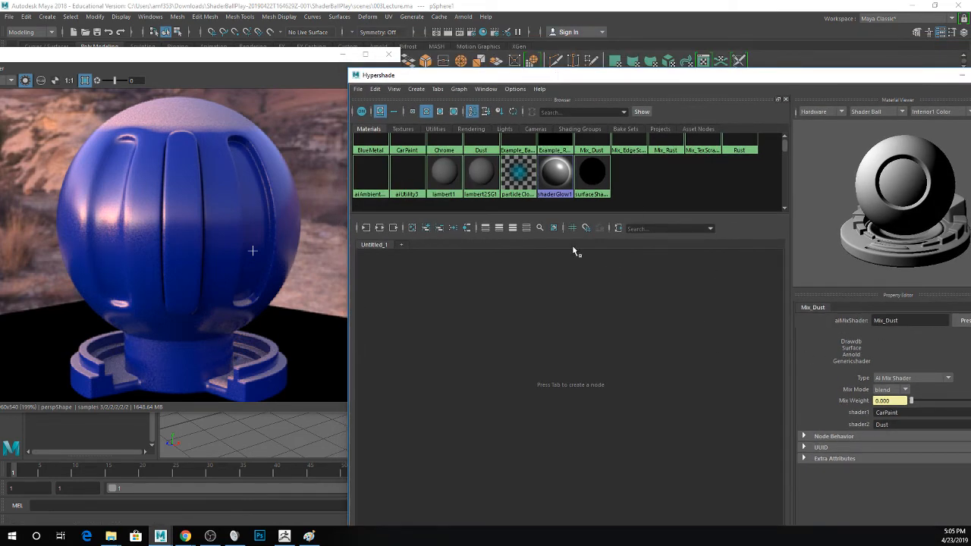
{"action": "middle_click_drag", "start_coordinate": [591, 145], "coordinate": [616, 358]}
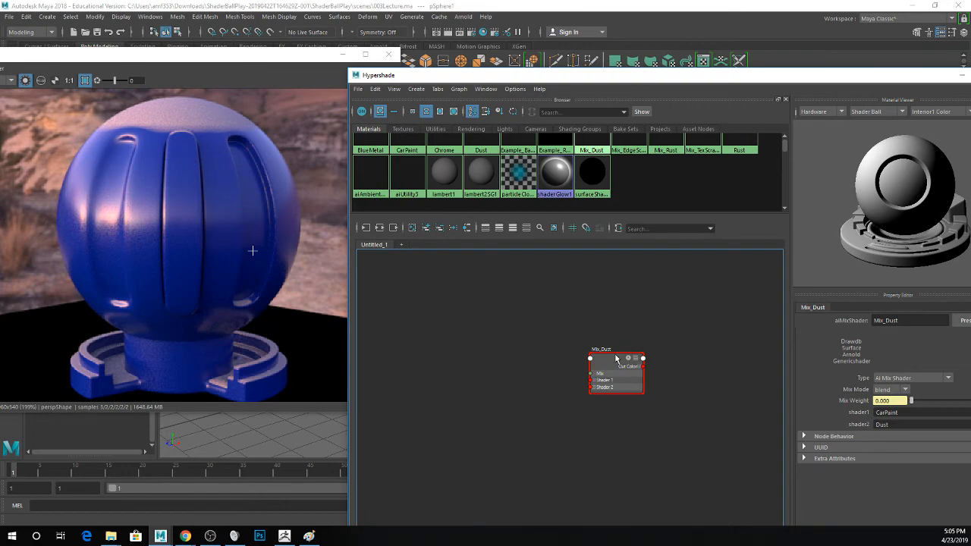
{"action": "left_click_drag", "start_coordinate": [616, 358], "coordinate": [637, 331]}
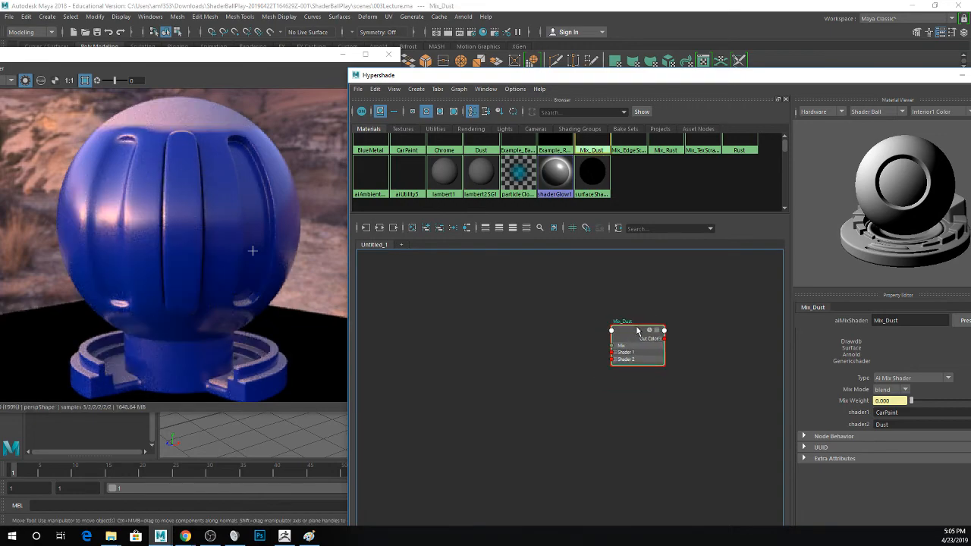
{"action": "left_click_drag", "start_coordinate": [540, 77], "coordinate": [540, 44]}
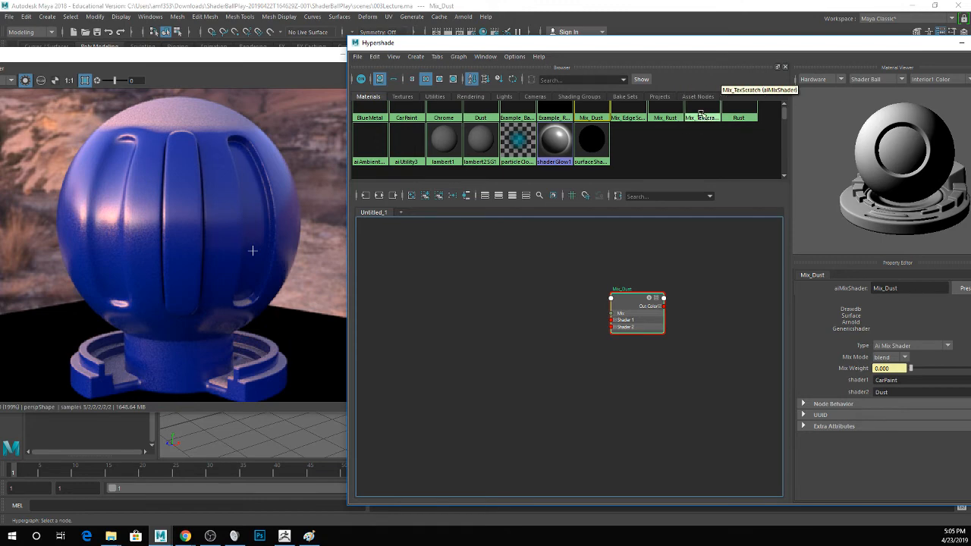
- Add Mix_TexScratch to the graph as Mix_Dust's shader1, and set Mix_TexScratch's shader2 to CarPaint
{"action": "left_click_drag", "start_coordinate": [703, 116], "coordinate": [528, 285]}
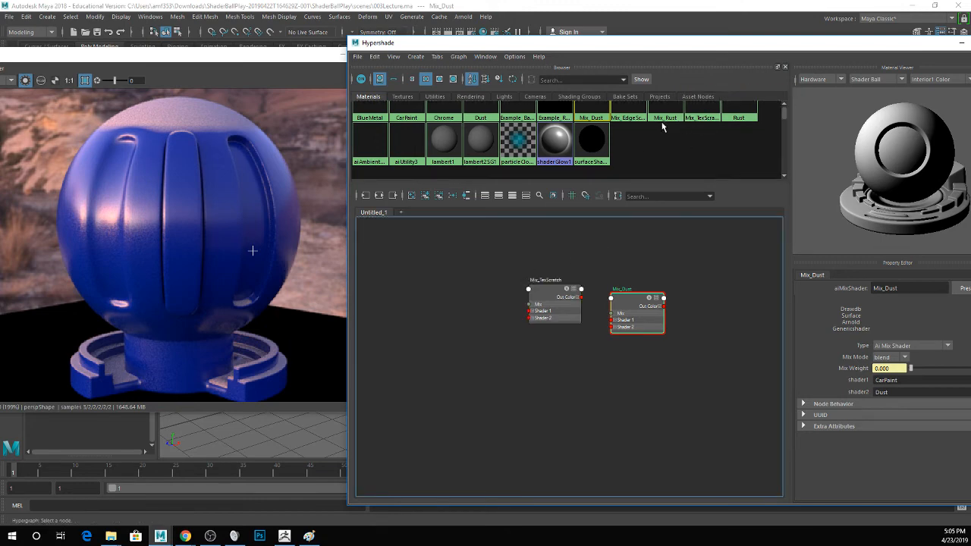
{"action": "middle_click_drag", "start_coordinate": [552, 297], "coordinate": [863, 381]}
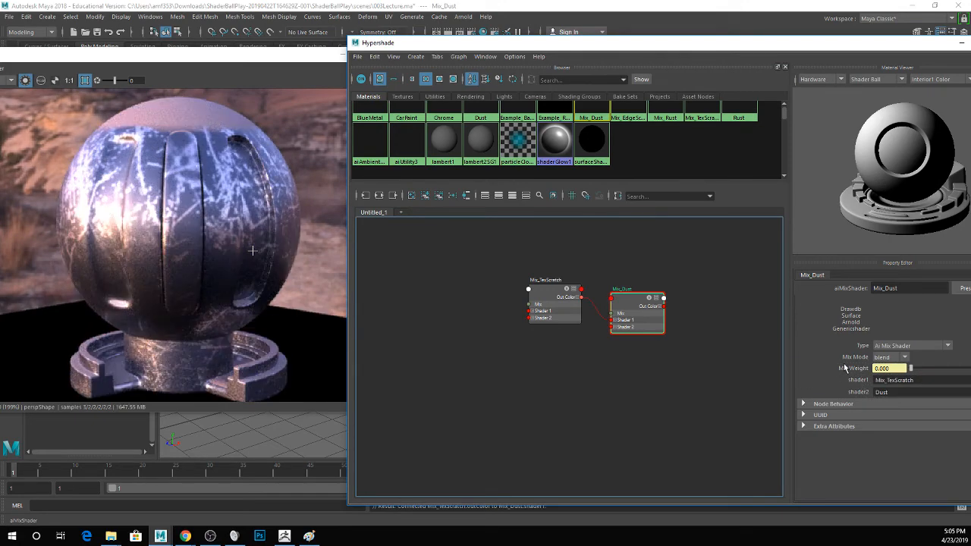
{"action": "left_click", "coordinate": [571, 308]}
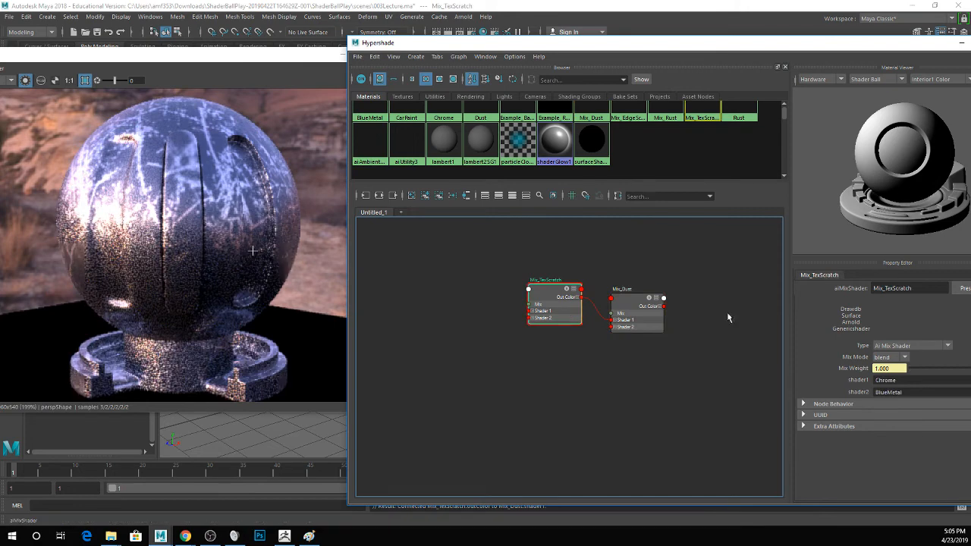
{"action": "middle_click_drag", "start_coordinate": [418, 112], "coordinate": [848, 392]}
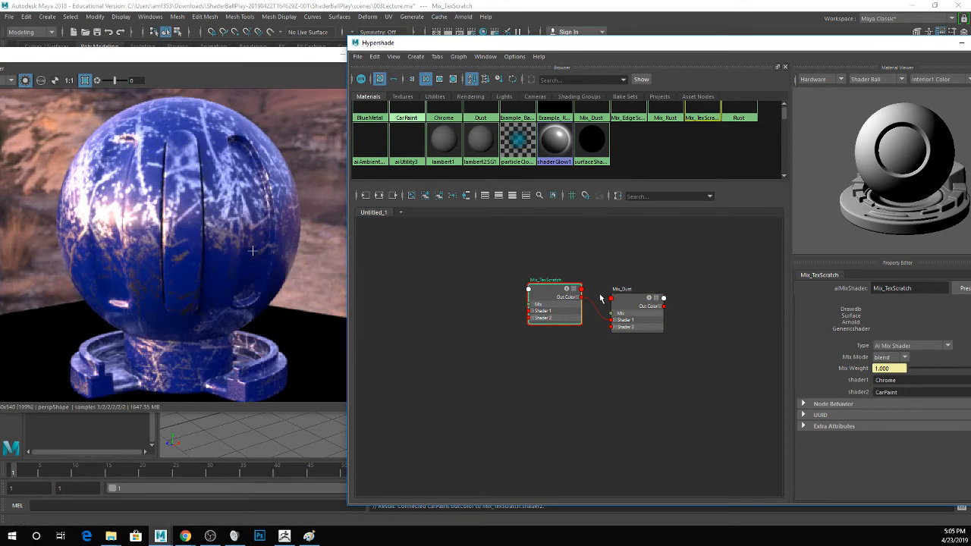
- Add Mix_EdgeScratches to the graph and connect its Out Color to Mix_Dust's Shader 1
{"action": "left_click", "coordinate": [626, 303]}
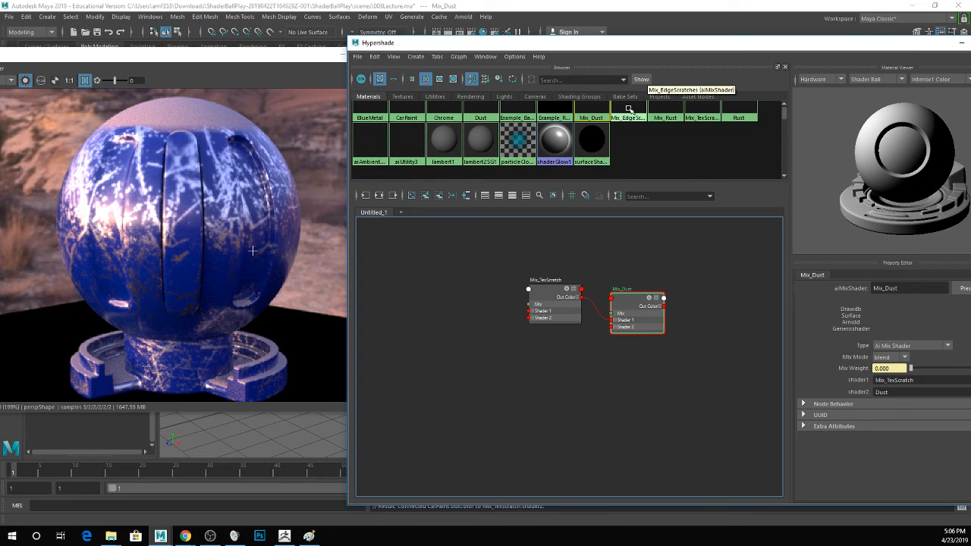
{"action": "middle_click_drag", "start_coordinate": [628, 108], "coordinate": [584, 252]}
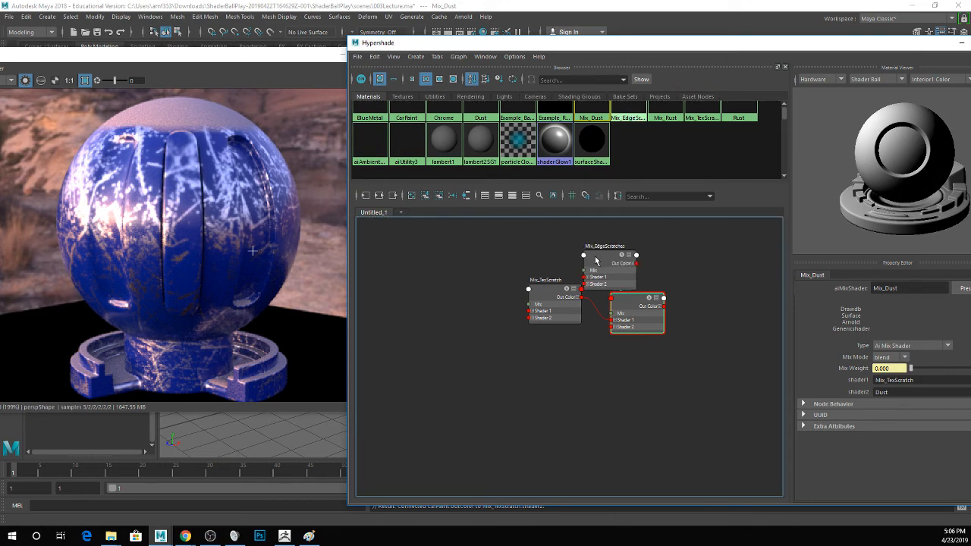
{"action": "left_click_drag", "start_coordinate": [636, 255], "coordinate": [630, 319]}
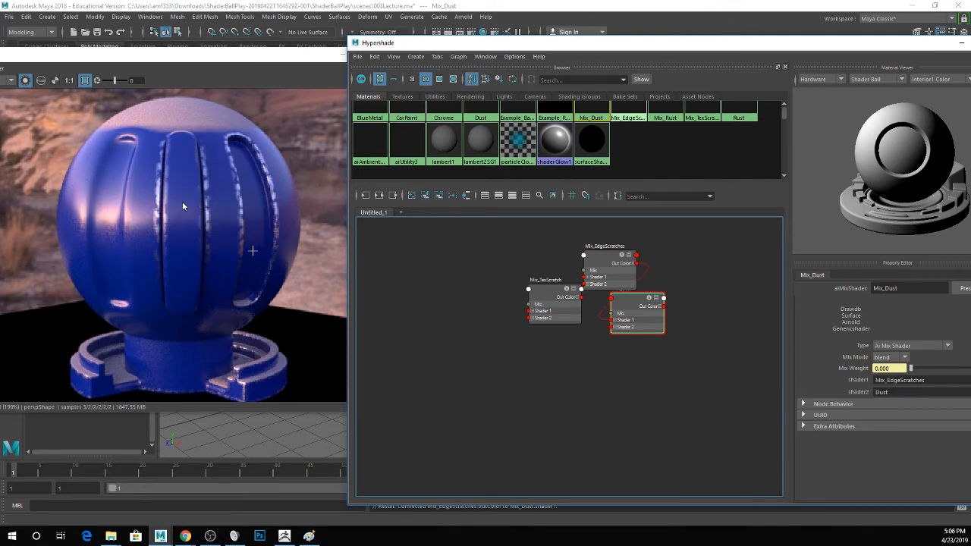
- Arrange the three mix nodes in a row and connect Mix_TexScratch as shader1 of Mix_EdgeScratches
{"action": "left_click_drag", "start_coordinate": [615, 258], "coordinate": [564, 250]}
{"action": "left_click_drag", "start_coordinate": [550, 299], "coordinate": [480, 308]}
{"action": "left_click_drag", "start_coordinate": [549, 249], "coordinate": [541, 295]}
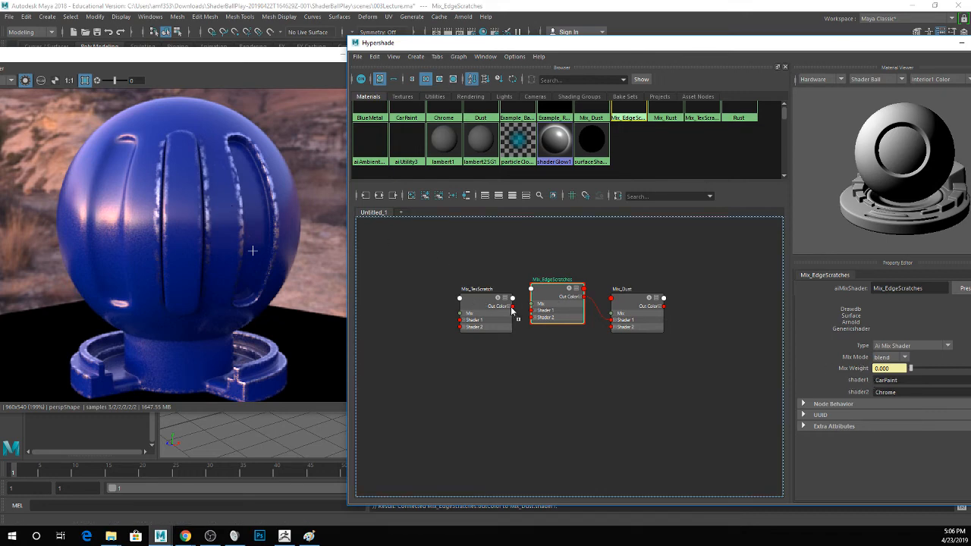
{"action": "middle_click_drag", "start_coordinate": [848, 380], "coordinate": [851, 381]}
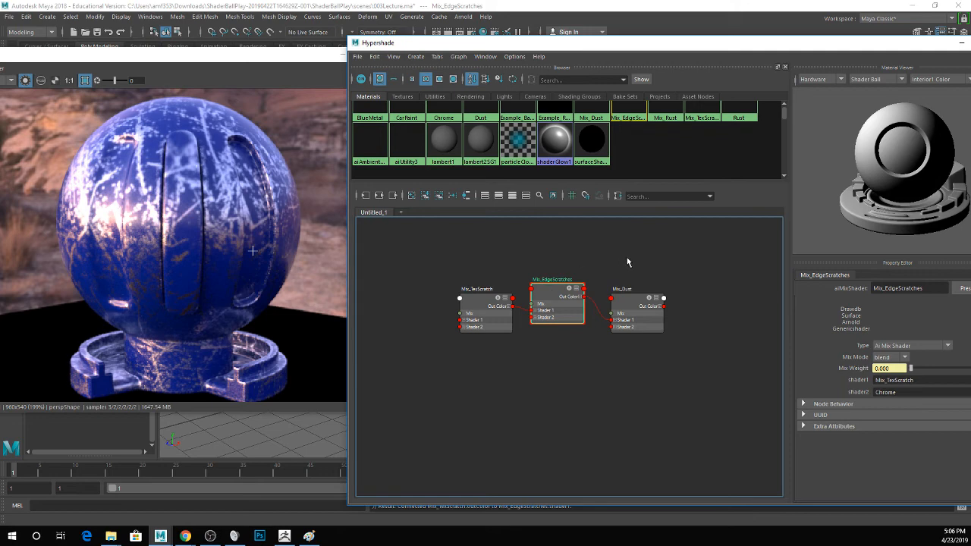
{"action": "left_click_drag", "start_coordinate": [493, 309], "coordinate": [466, 316]}
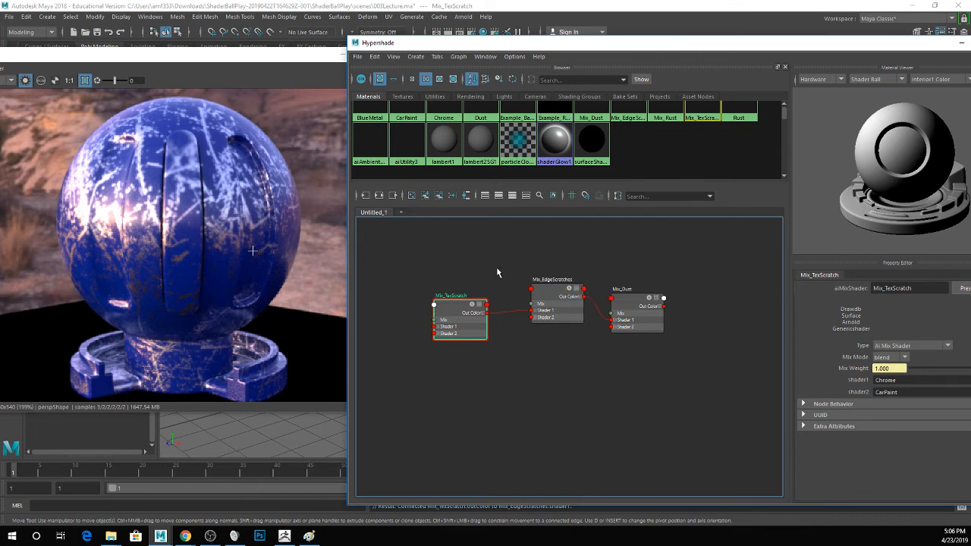
{"action": "left_click", "coordinate": [567, 292]}
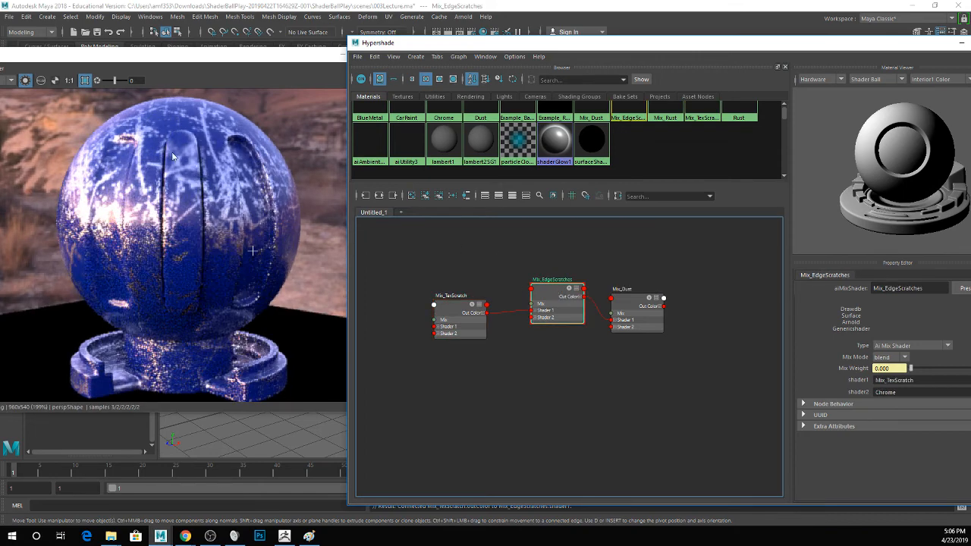
{"action": "left_click", "coordinate": [632, 304]}
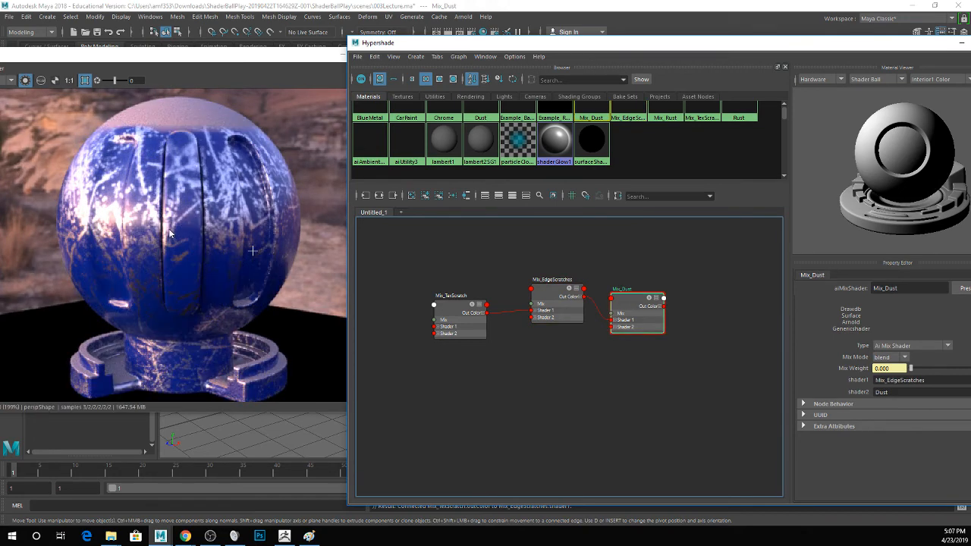
- Connect Mix_Rust as shader2 of Mix_TexScratch and save the scene
{"action": "left_click", "coordinate": [454, 311]}
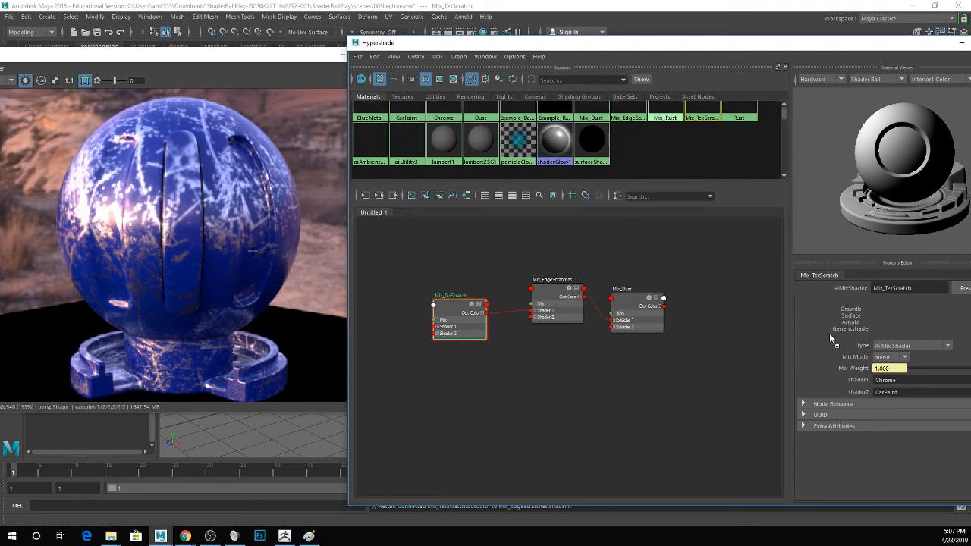
{"action": "middle_click_drag", "start_coordinate": [866, 404], "coordinate": [861, 394]}
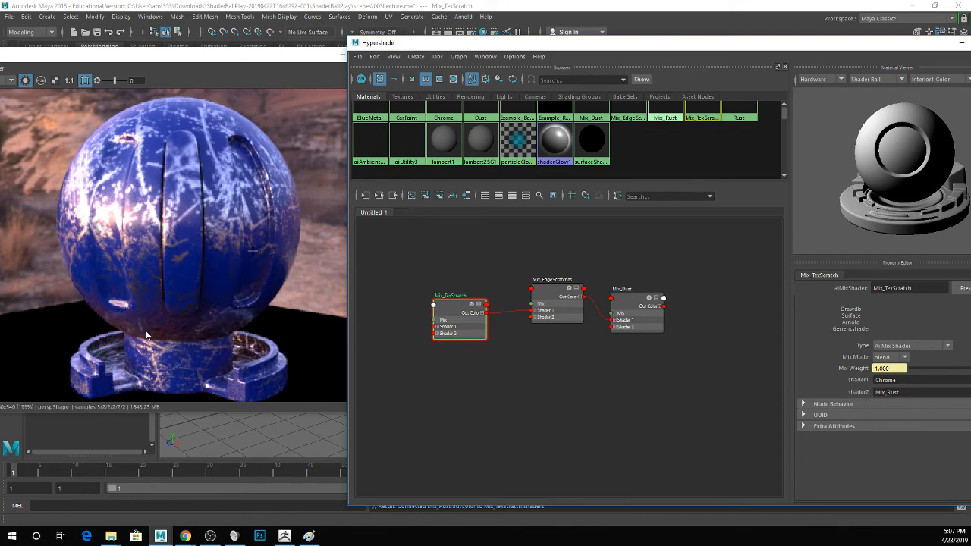
{"action": "left_click", "coordinate": [627, 314]}
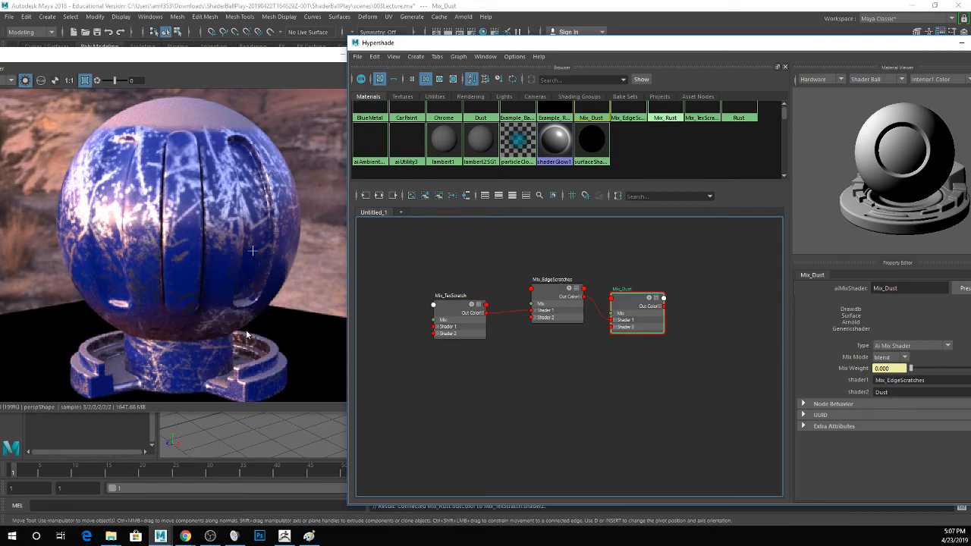
{"action": "key", "text": "ctrl+s"}
{"action": "key", "text": "Return"}
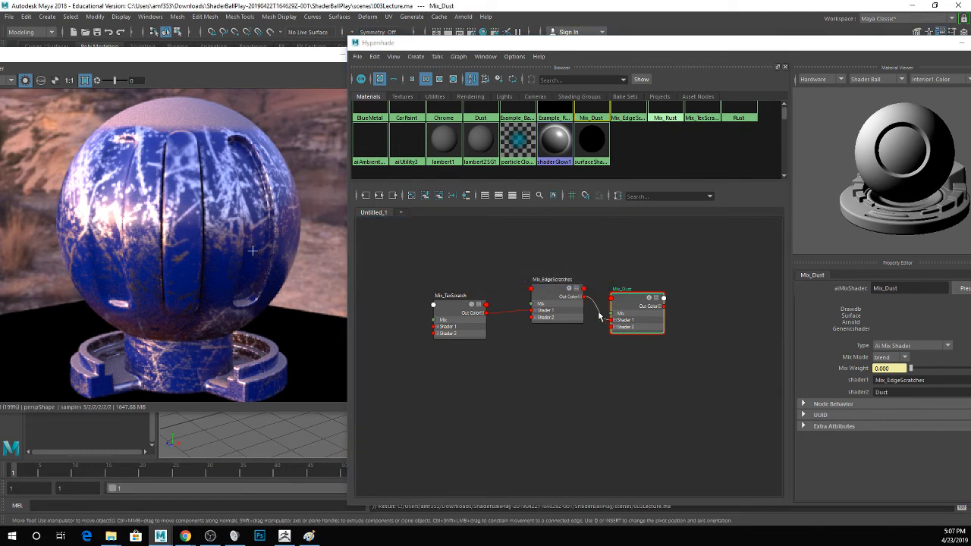
- Align Mix_EdgeScratches between Mix_TexScratch and Mix_Dust, and graph Mix_Dust's input and output connections
{"action": "left_click_drag", "start_coordinate": [599, 317], "coordinate": [611, 319]}
{"action": "left_click_drag", "start_coordinate": [562, 293], "coordinate": [543, 310]}
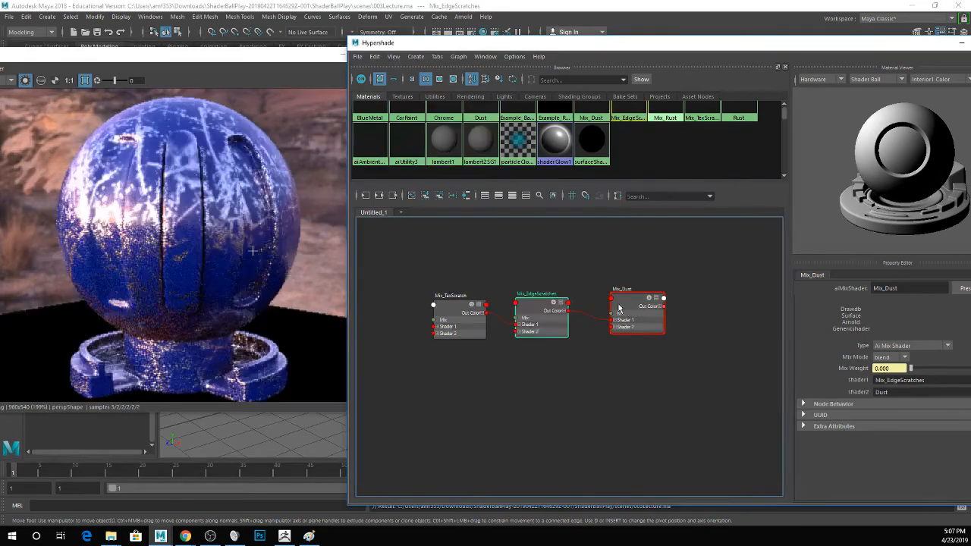
{"action": "left_click", "coordinate": [379, 196]}
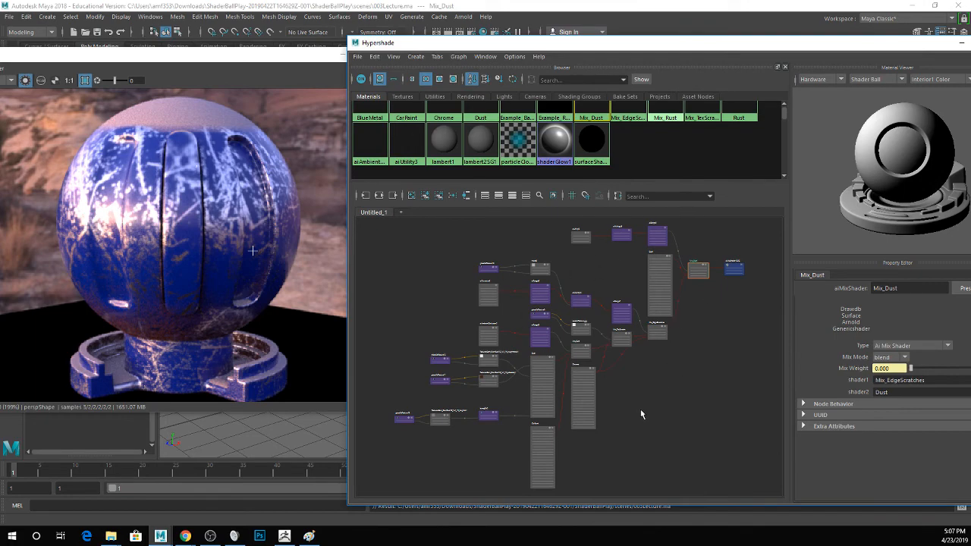
- Examine Mix_Dust's complete shading network, from its mask nodes and base materials to the shading group
{"action": "scroll", "coordinate": [637, 383], "scroll_direction": "up", "scroll_amount": 5}
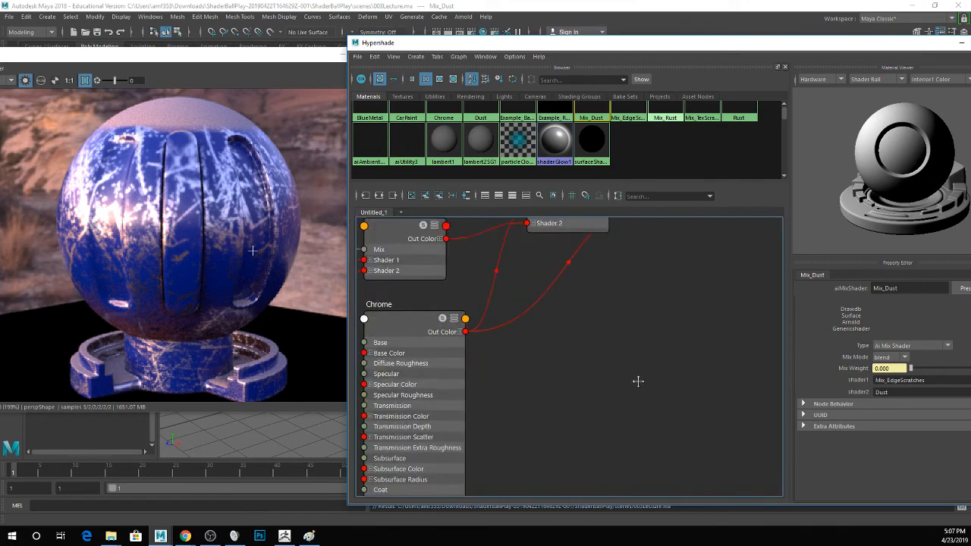
{"action": "middle_click_drag", "start_coordinate": [637, 383], "coordinate": [652, 531], "text": "alt"}
{"action": "middle_click_drag", "start_coordinate": [646, 414], "coordinate": [520, 527], "text": "alt"}
{"action": "scroll", "coordinate": [630, 318], "scroll_direction": "down", "scroll_amount": 3}
{"action": "middle_click_drag", "start_coordinate": [628, 311], "coordinate": [510, 433], "text": "alt"}
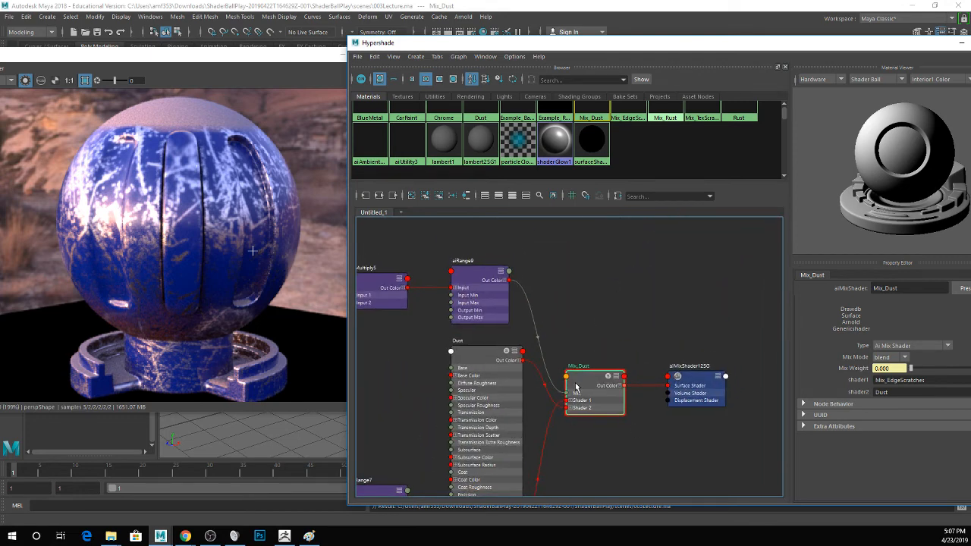
{"action": "scroll", "coordinate": [574, 387], "scroll_direction": "down", "scroll_amount": 5}
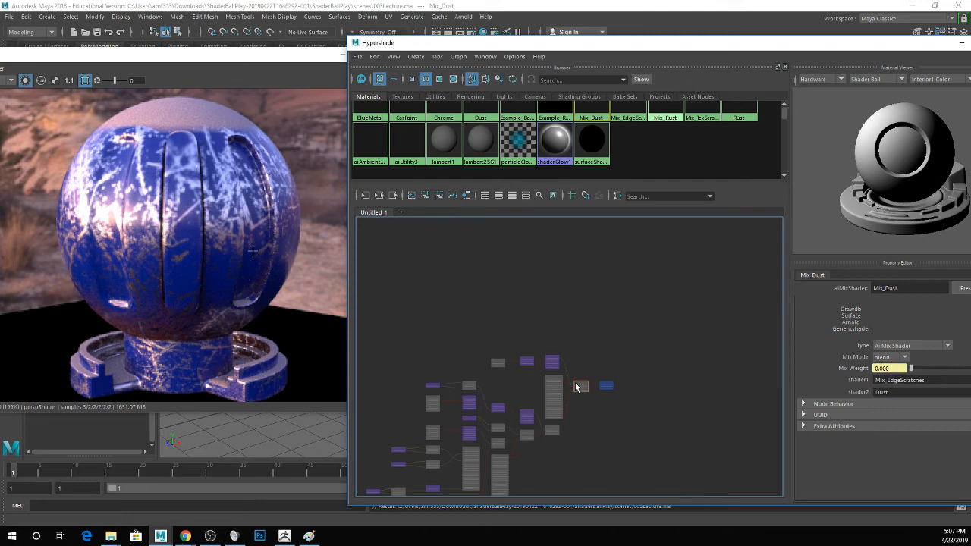
{"action": "middle_click_drag", "start_coordinate": [516, 402], "coordinate": [541, 330], "text": "alt"}
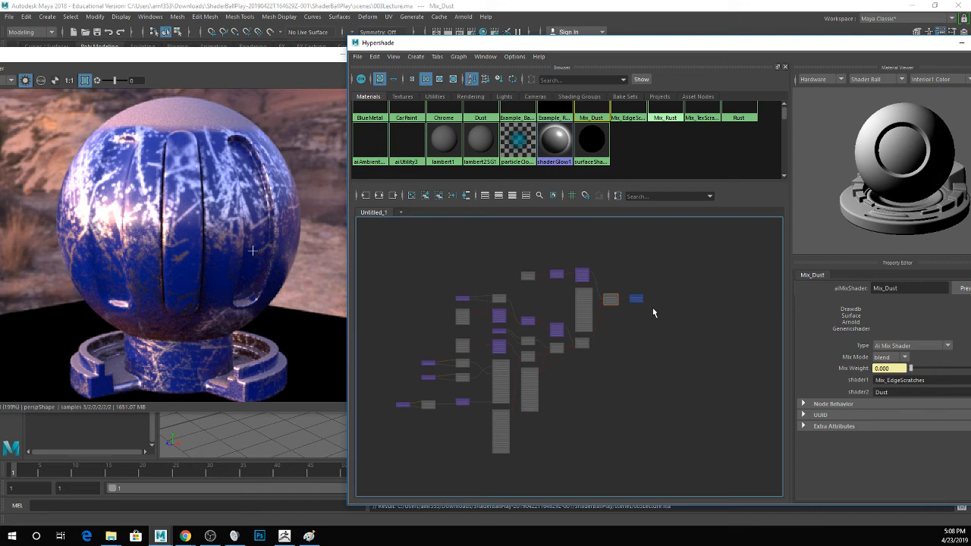
{"action": "scroll", "coordinate": [634, 380], "scroll_direction": "up", "scroll_amount": 3}
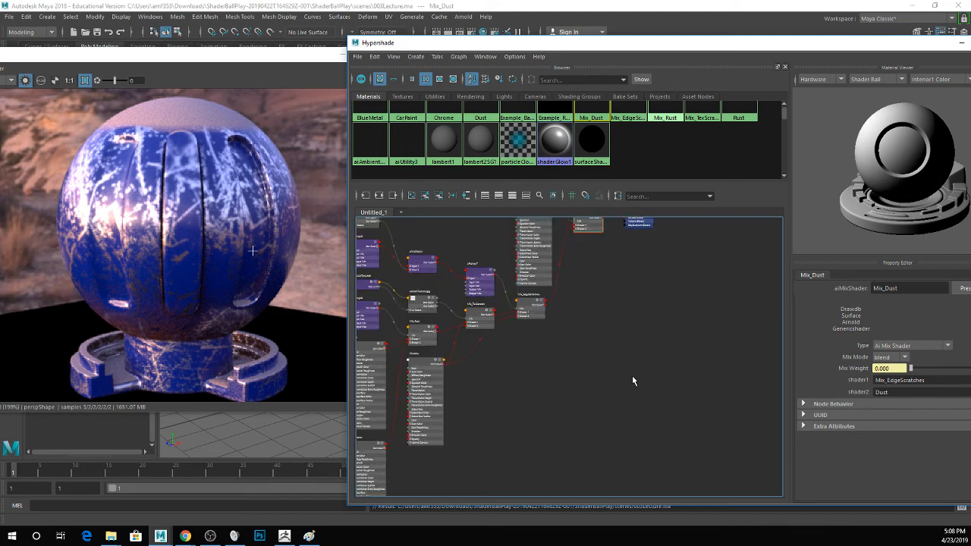
{"action": "middle_click_drag", "start_coordinate": [618, 349], "coordinate": [703, 473], "text": "alt"}
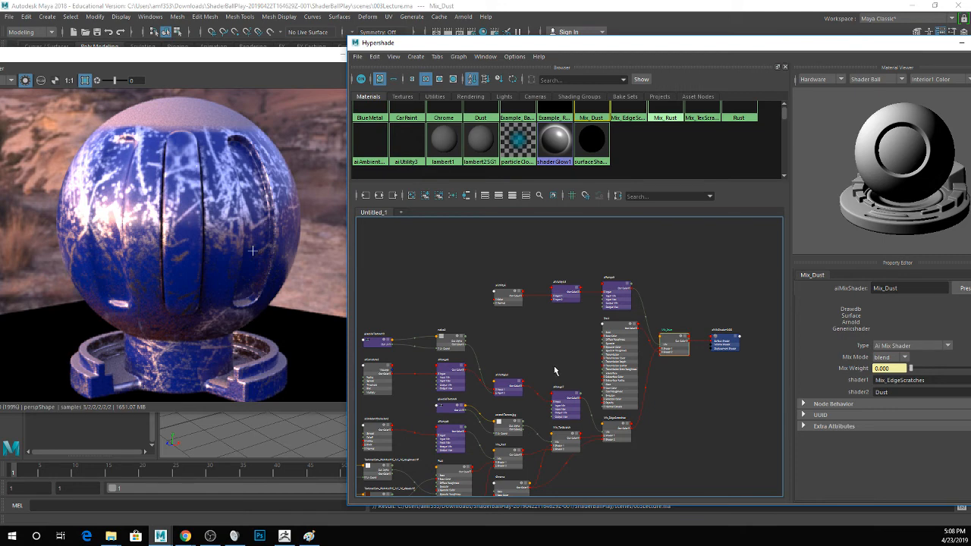
- Save the scene and select the shader ball in the viewport
{"action": "key", "text": "ctrl+s"}
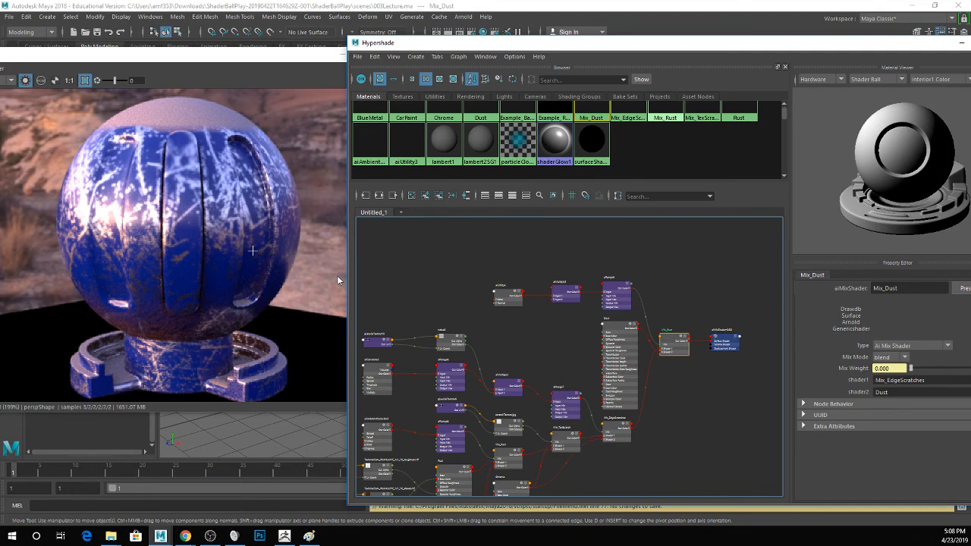
{"action": "left_click", "coordinate": [961, 43]}
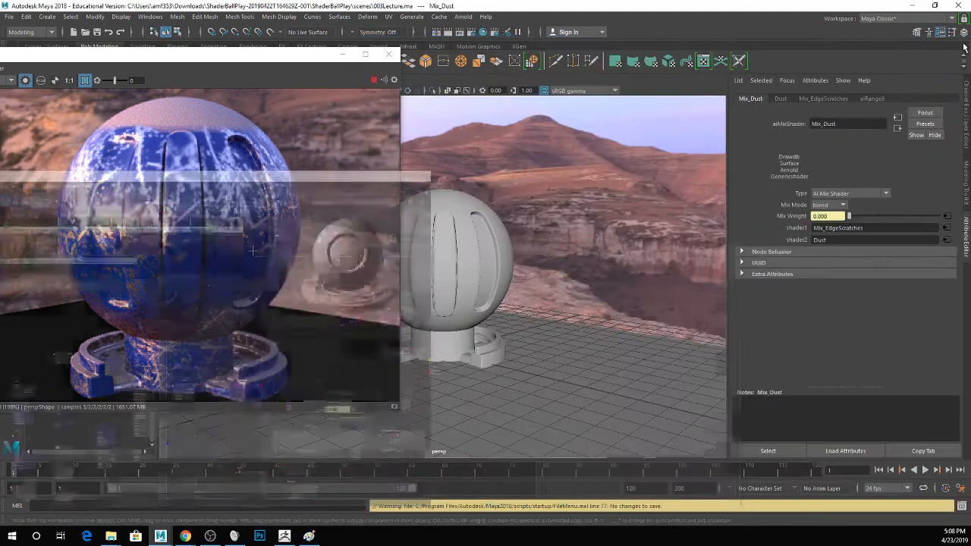
{"action": "left_click", "coordinate": [473, 289]}
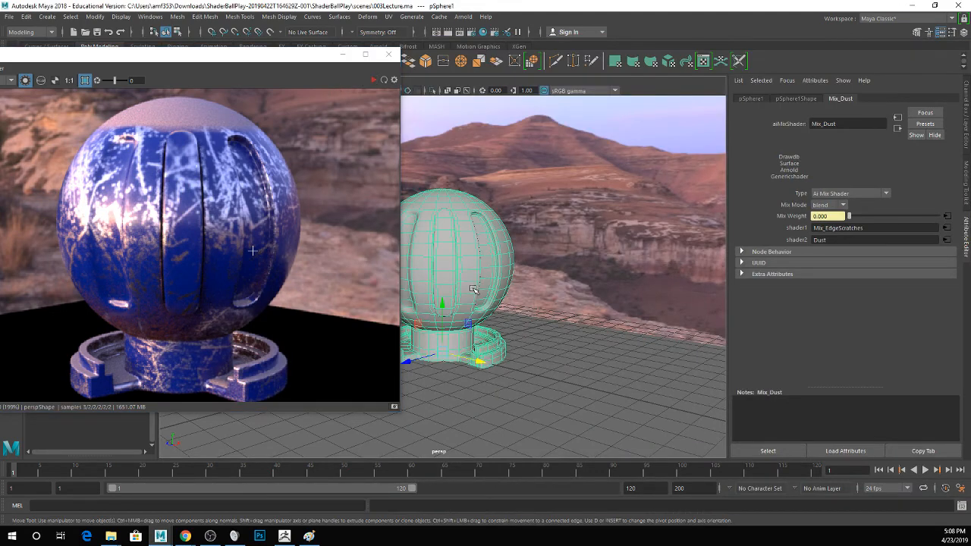
- Bring the head model from the ShaderBallPlay project folder into the scene
{"action": "mouse_move", "coordinate": [111, 535]}
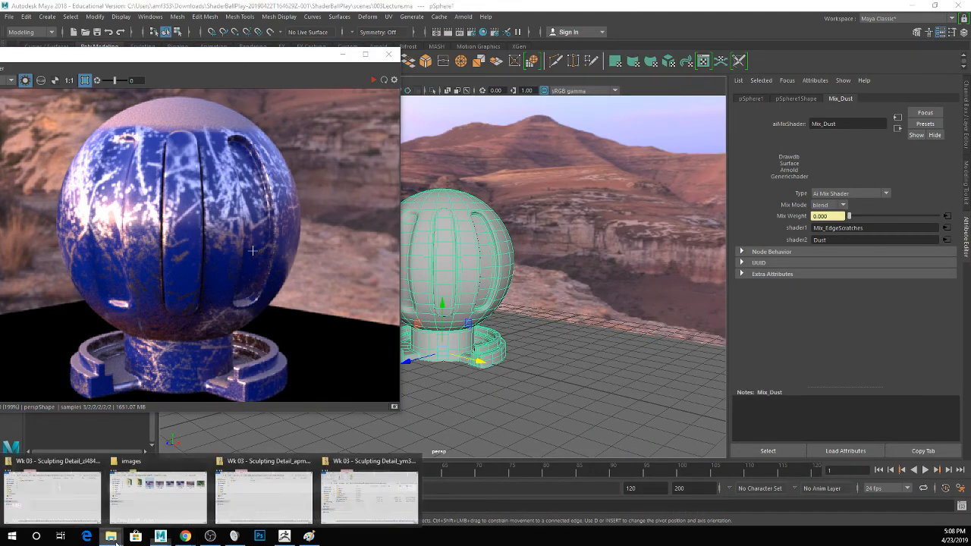
{"action": "left_click", "coordinate": [353, 482]}
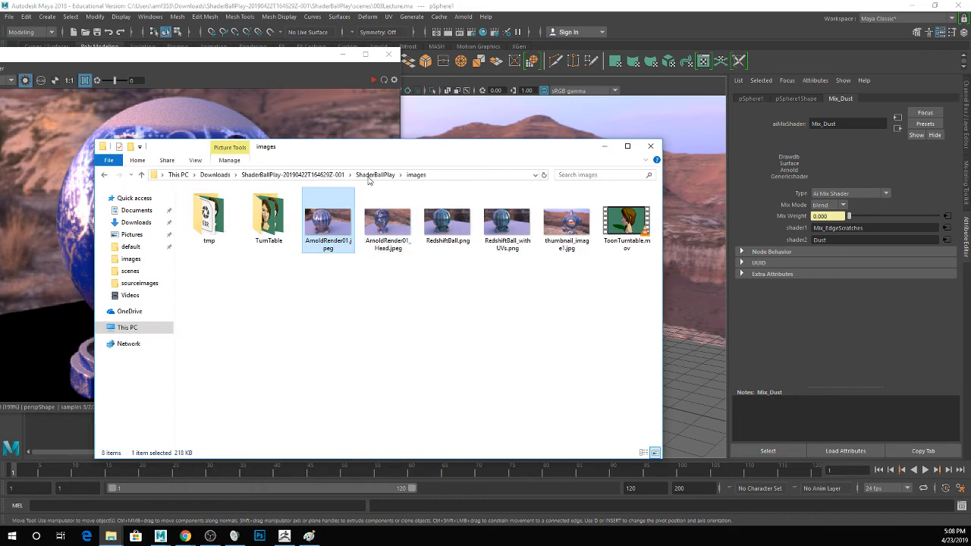
{"action": "left_click", "coordinate": [372, 176]}
{"action": "double_click", "coordinate": [251, 238]}
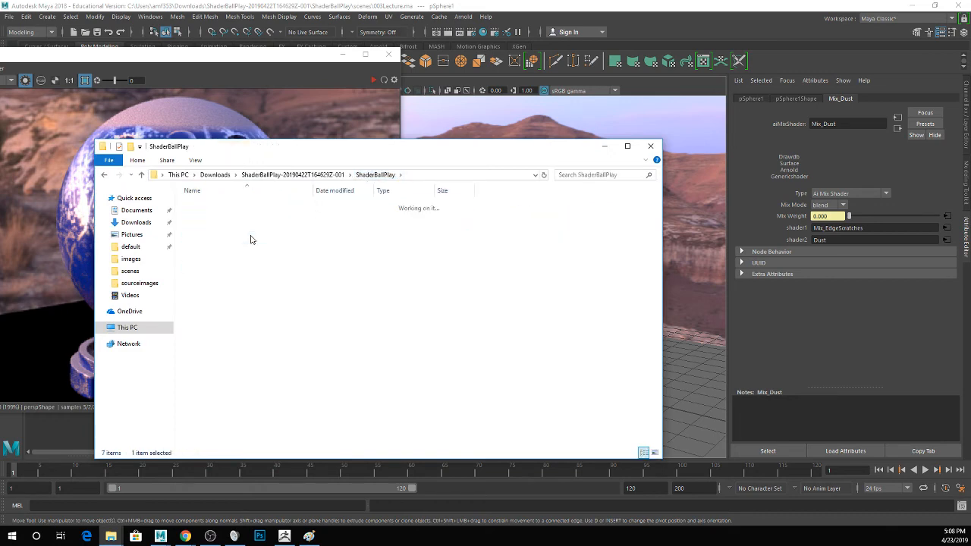
{"action": "left_click_drag", "start_coordinate": [251, 226], "coordinate": [693, 261]}
{"action": "left_click", "coordinate": [604, 145]}
- Display the imported head with smooth mesh preview and rotate it around its vertical axis toward the camera
{"action": "left_click", "coordinate": [459, 185]}
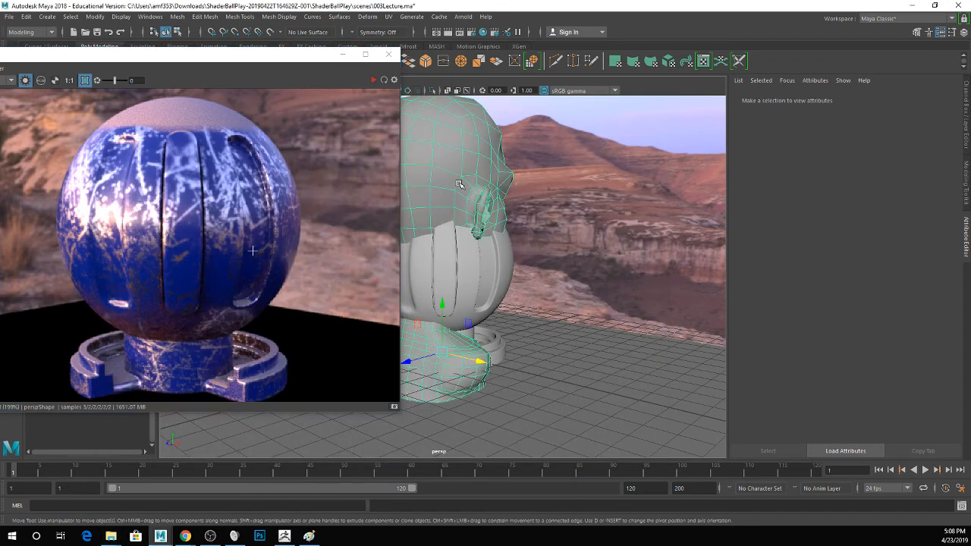
{"action": "key", "text": "3"}
{"action": "key", "text": "e"}
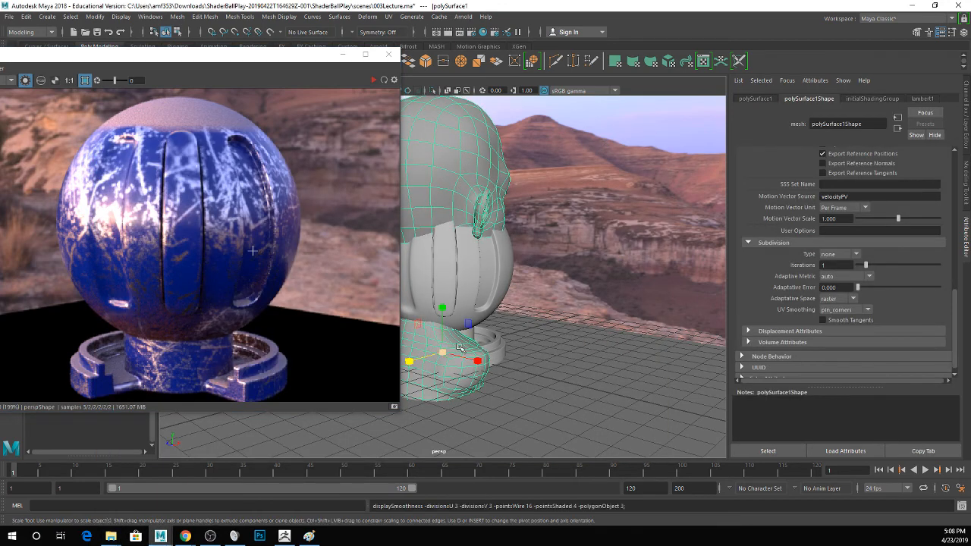
{"action": "left_click_drag", "start_coordinate": [460, 361], "coordinate": [373, 356]}
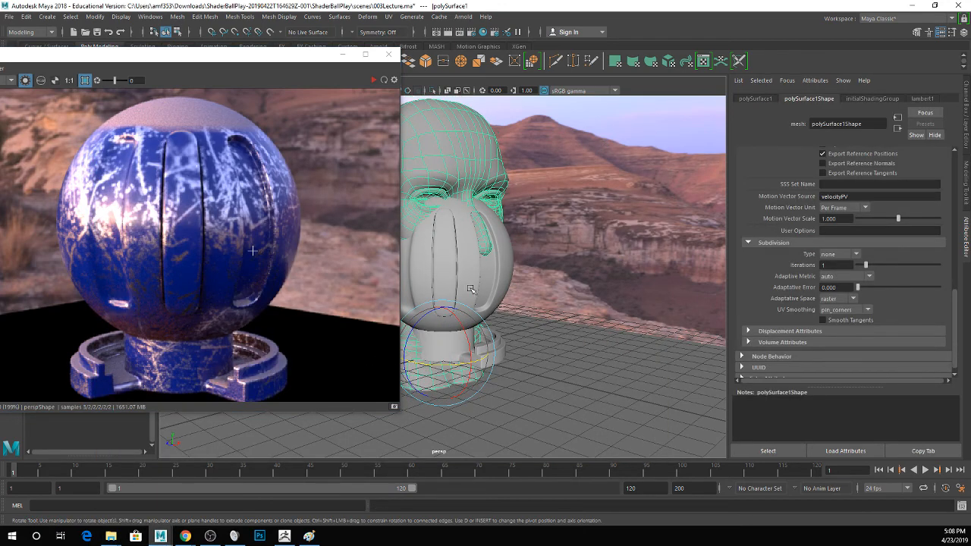
- Hide the shader ball and turn the head further to face the camera
{"action": "left_click", "coordinate": [471, 288]}
{"action": "key", "text": "ctrl+h"}
{"action": "left_click", "coordinate": [466, 289]}
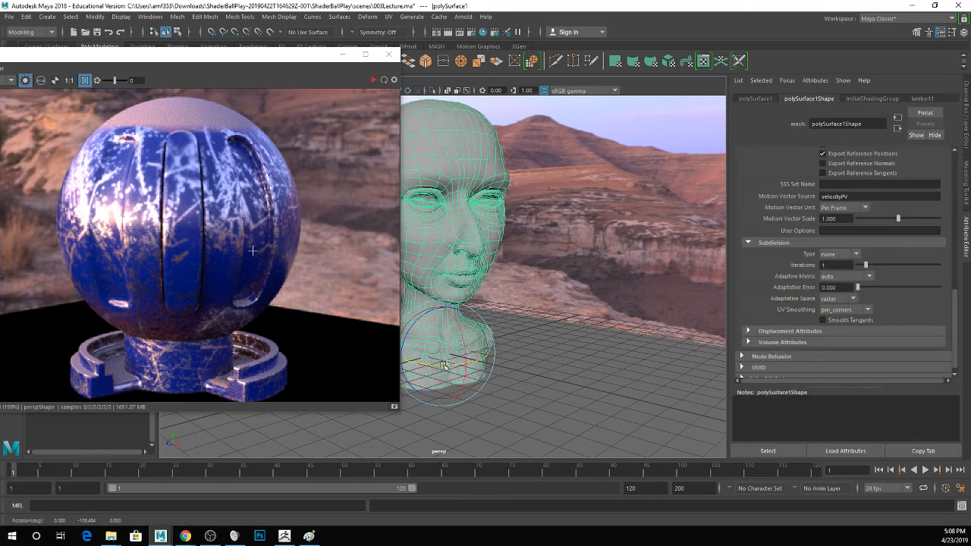
- Assign the Mix_Dust material to the head
{"action": "right_click_drag", "start_coordinate": [463, 148], "coordinate": [552, 381]}
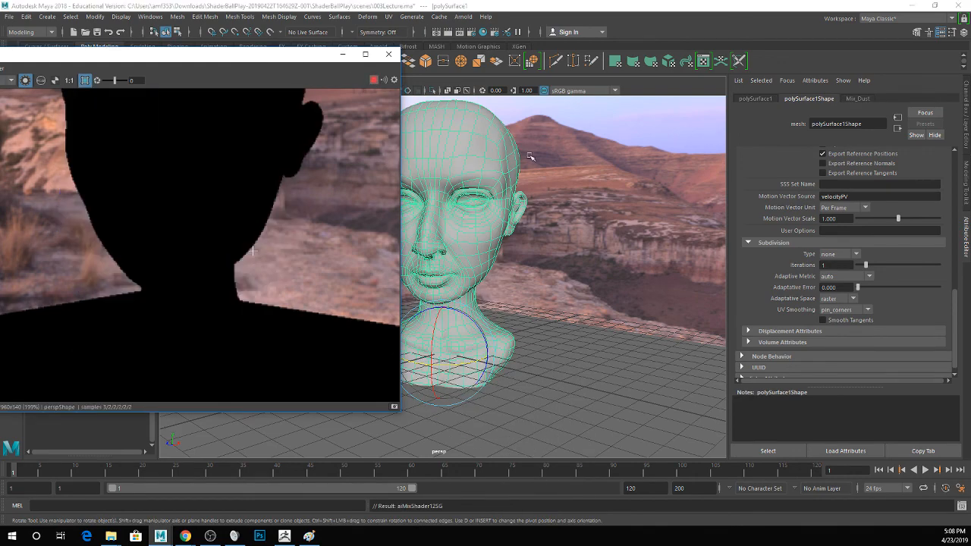
{"action": "left_click_drag", "start_coordinate": [524, 186], "coordinate": [452, 221], "text": "alt"}
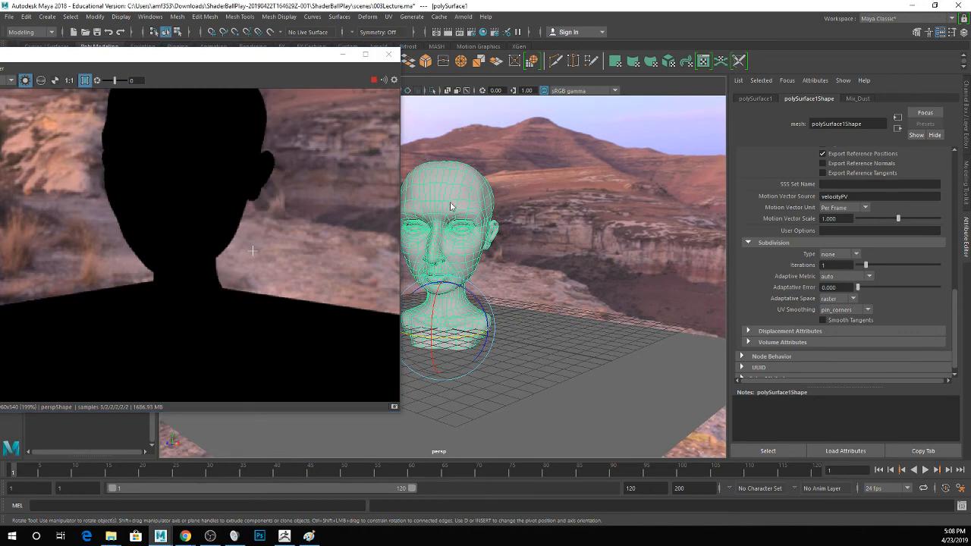
{"action": "right_click_drag", "start_coordinate": [450, 204], "coordinate": [515, 385]}
{"action": "left_click", "coordinate": [489, 31]}
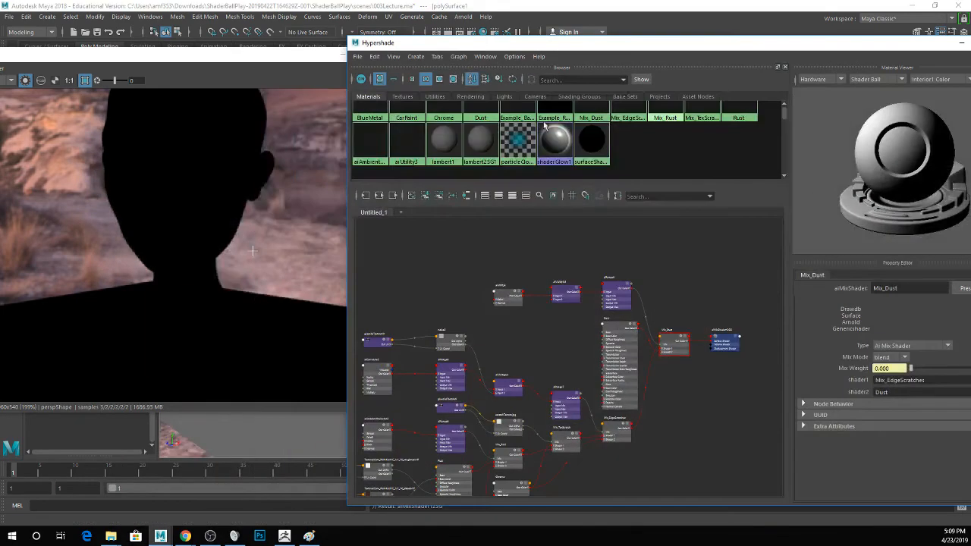
{"action": "left_click_drag", "start_coordinate": [531, 42], "coordinate": [676, 43]}
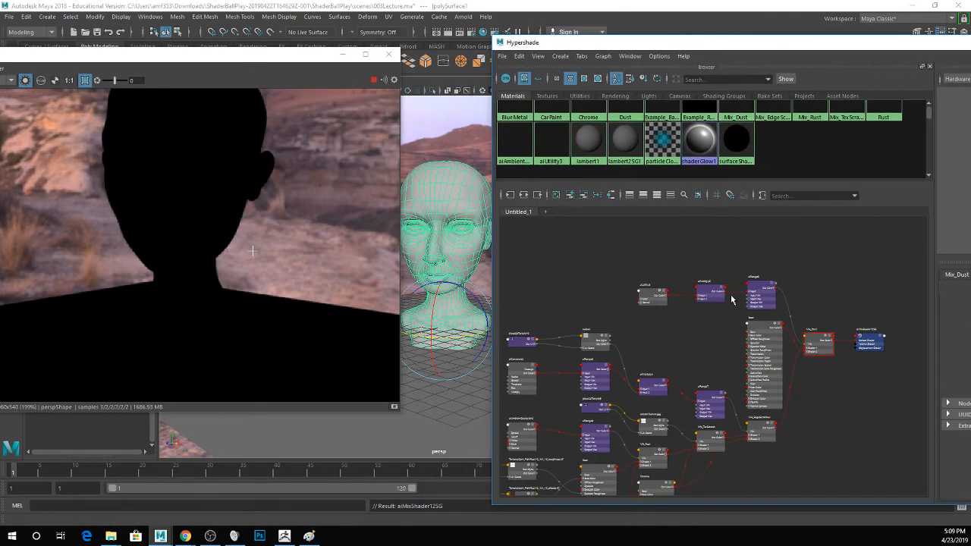
{"action": "middle_click_drag", "start_coordinate": [809, 339], "coordinate": [470, 201]}
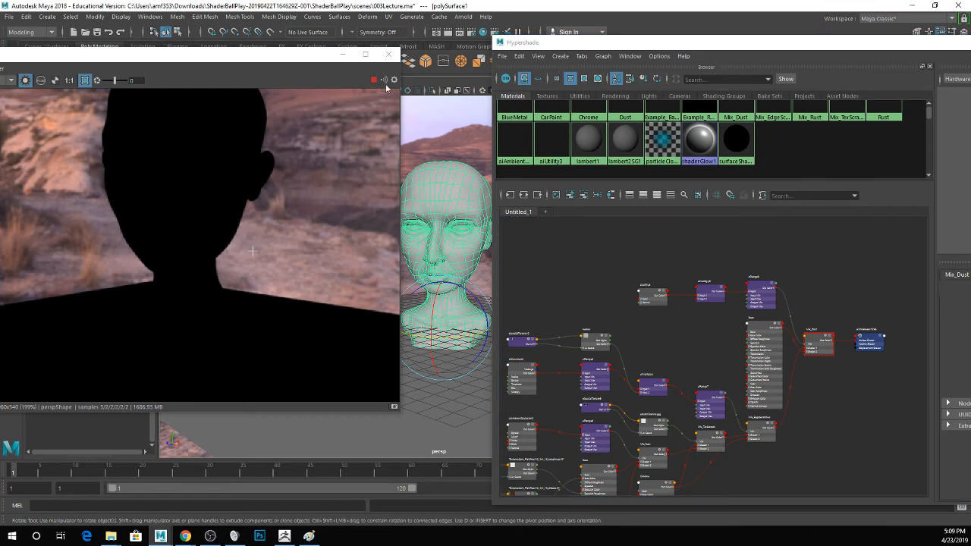
- Close and reopen the Arnold render view and run a fresh interactive render of the head
{"action": "left_click", "coordinate": [388, 53]}
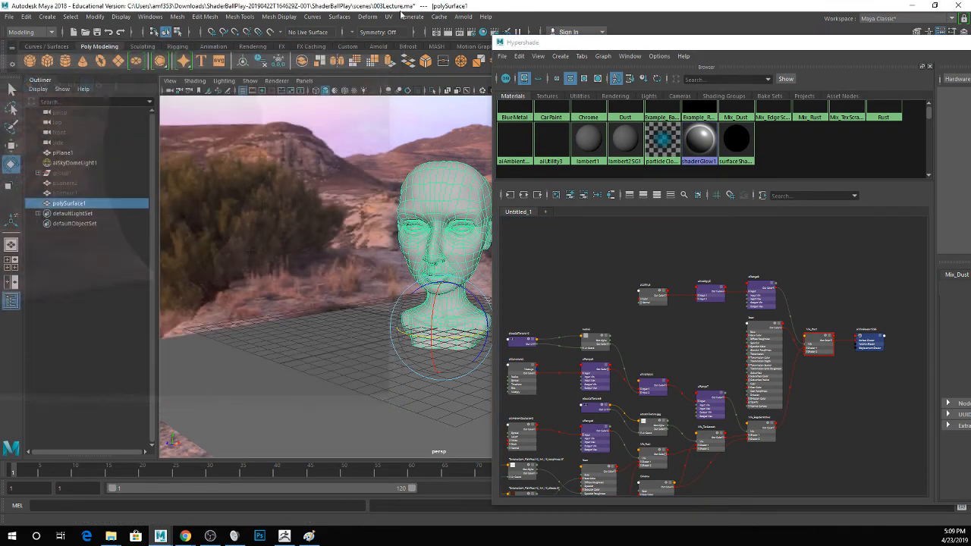
{"action": "left_click", "coordinate": [471, 18]}
{"action": "left_click", "coordinate": [505, 44]}
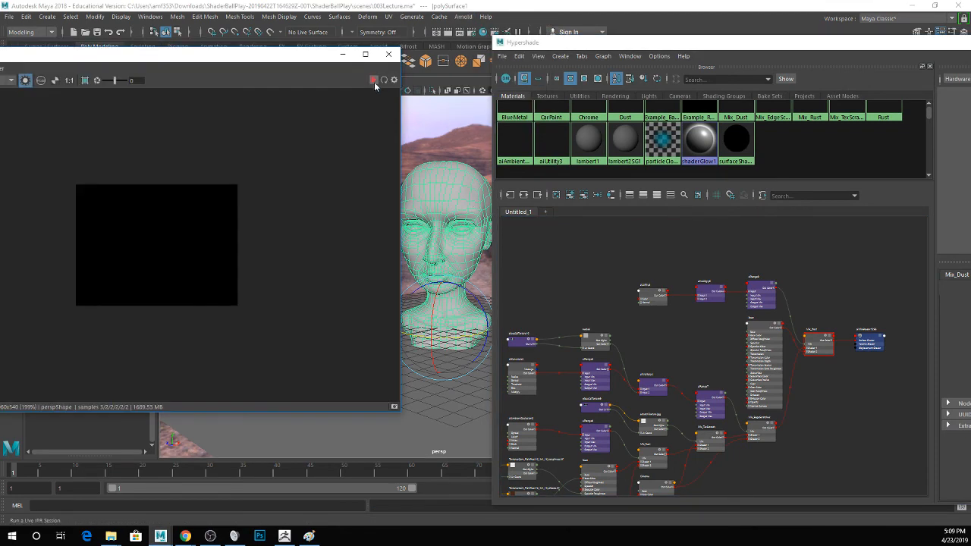
{"action": "left_click", "coordinate": [373, 80]}
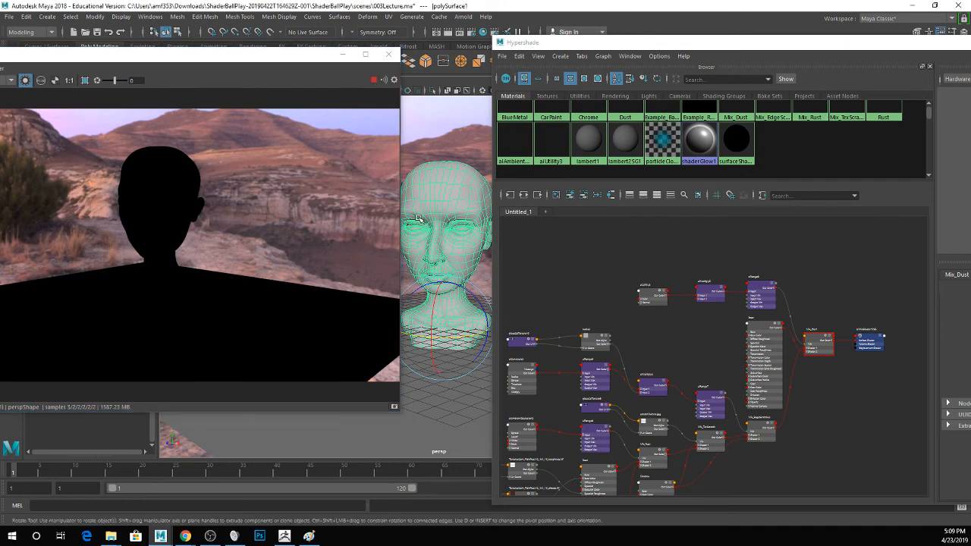
- Turn off isolated rendering in the Arnold render view and frame the fully shaded head closer
{"action": "left_click", "coordinate": [27, 81]}
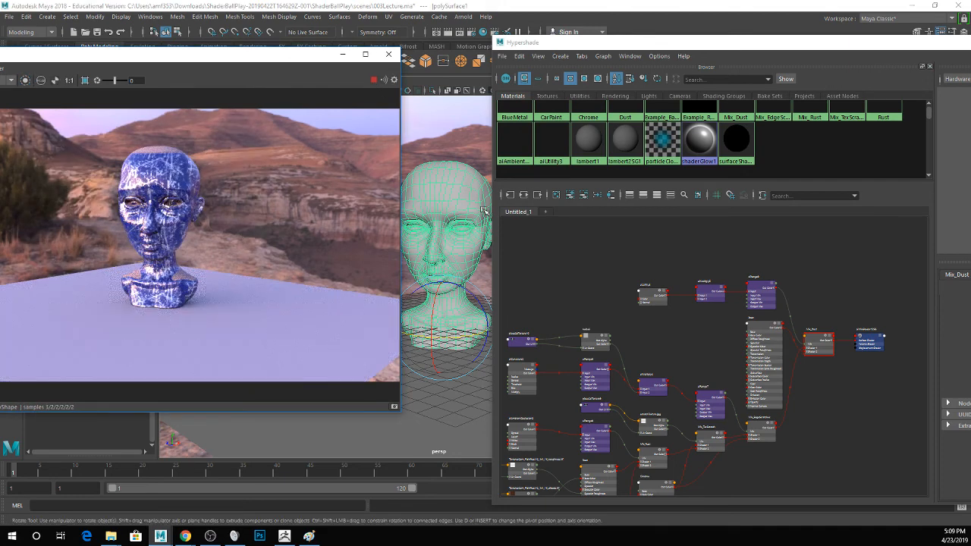
{"action": "scroll", "coordinate": [455, 220], "scroll_direction": "up", "scroll_amount": 4}
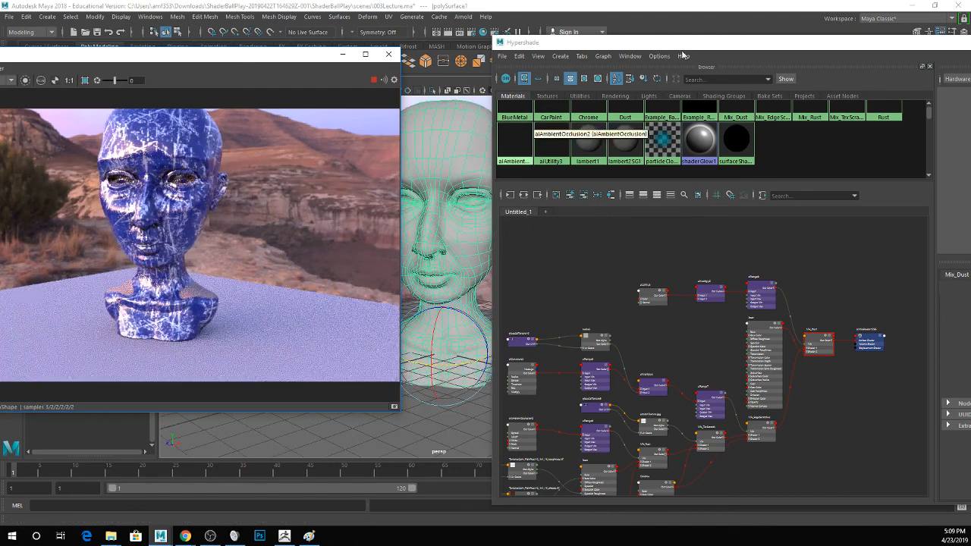
{"action": "left_click_drag", "start_coordinate": [908, 47], "coordinate": [874, 230]}
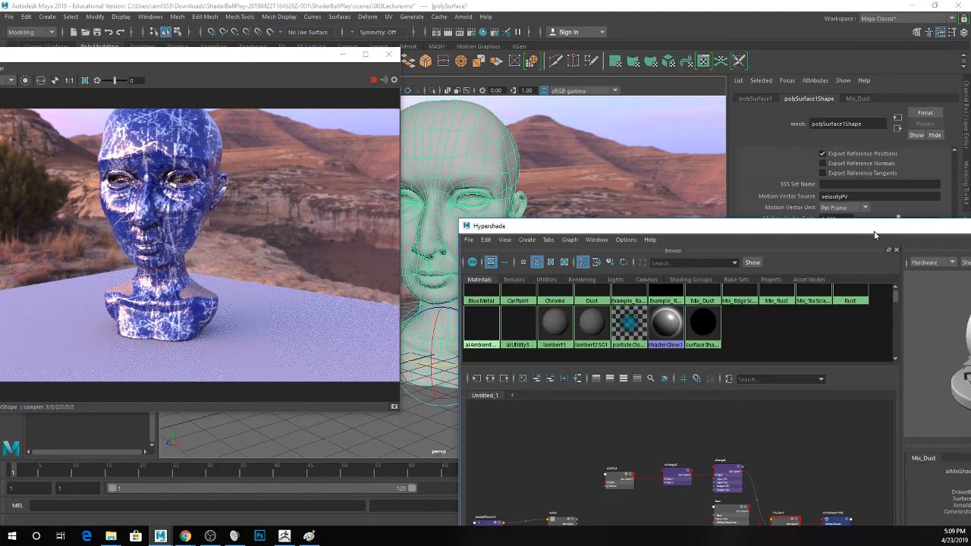
{"action": "middle_click_drag", "start_coordinate": [479, 153], "coordinate": [467, 176], "text": "alt"}
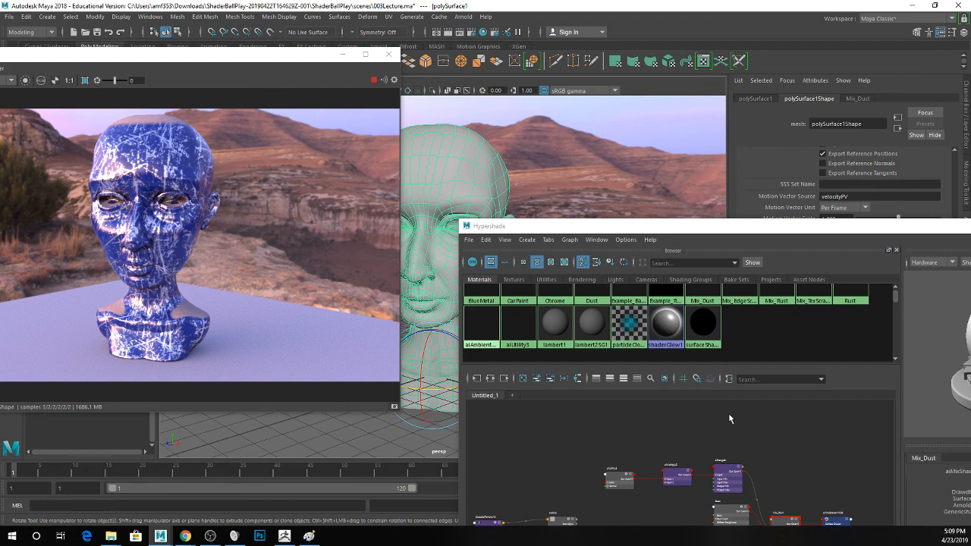
- Review the whole Mix_Dust node network, close Hypershade and save the scene
{"action": "left_click_drag", "start_coordinate": [600, 227], "coordinate": [400, 137]}
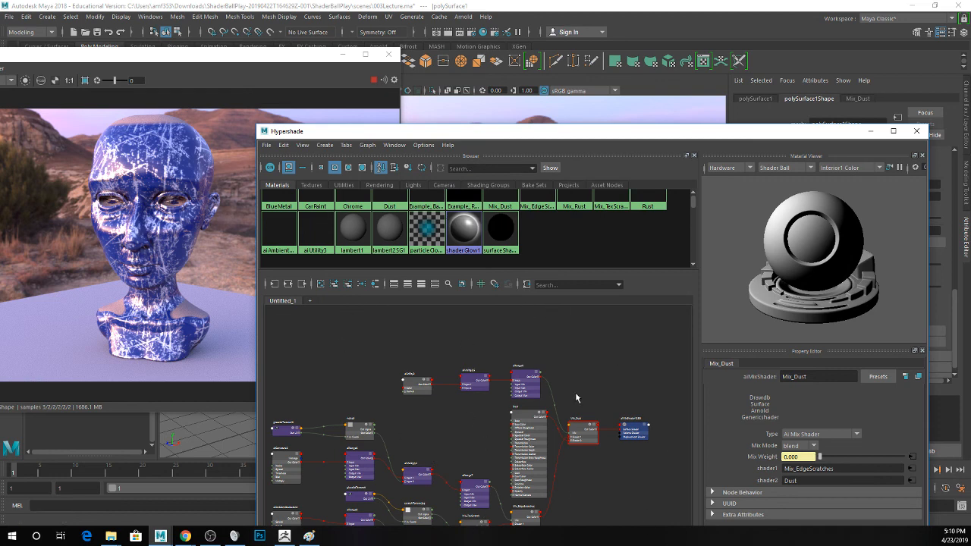
{"action": "scroll", "coordinate": [577, 390], "scroll_direction": "down", "scroll_amount": 5}
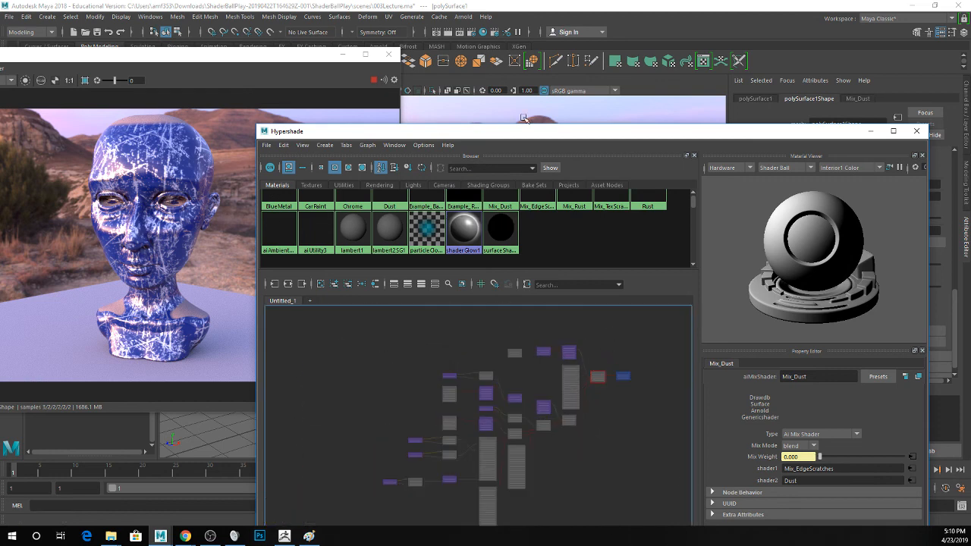
{"action": "left_click", "coordinate": [916, 132]}
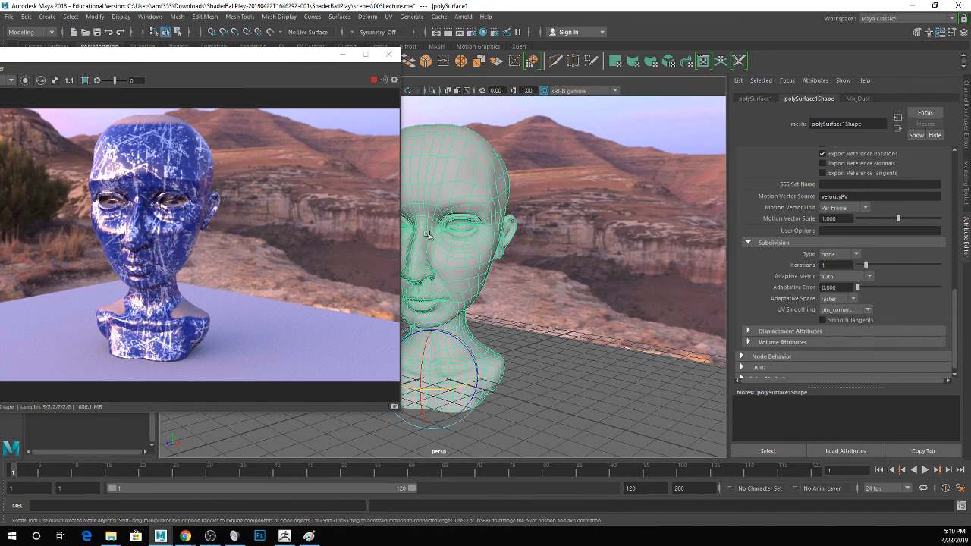
{"action": "key", "text": "ctrl+s"}
{"action": "key", "text": "Return"}
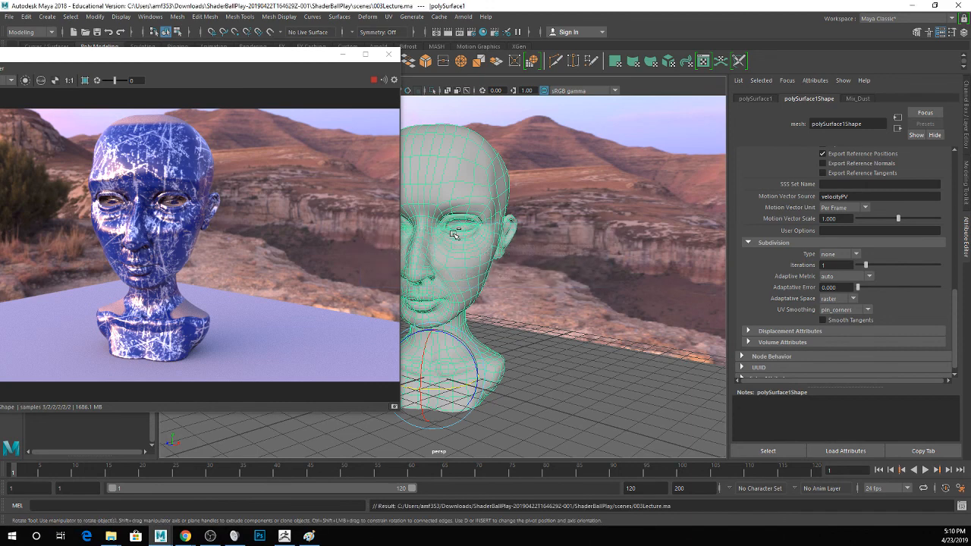